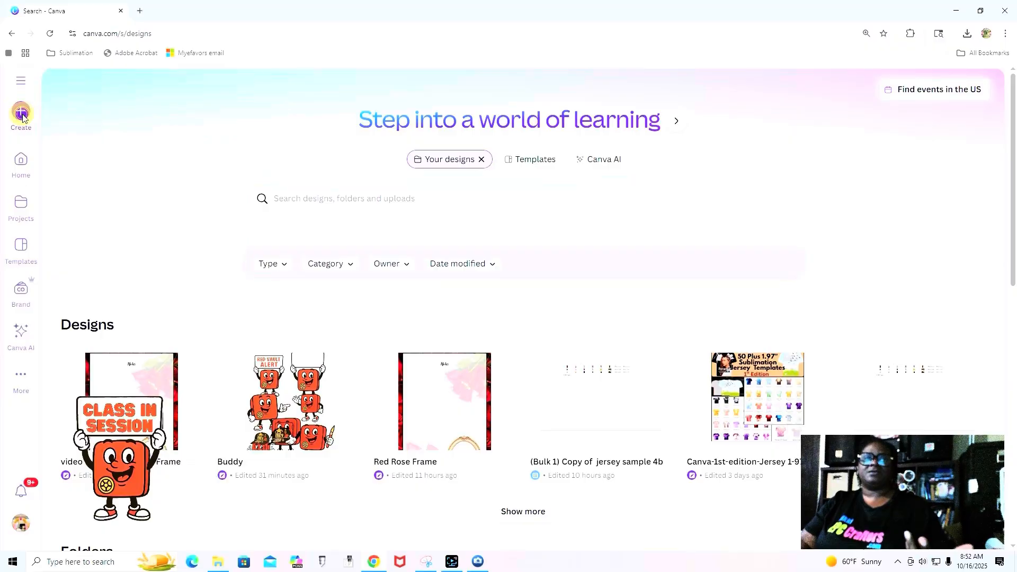
Open the Create a design window from the Canva home page
left_click(27, 113)
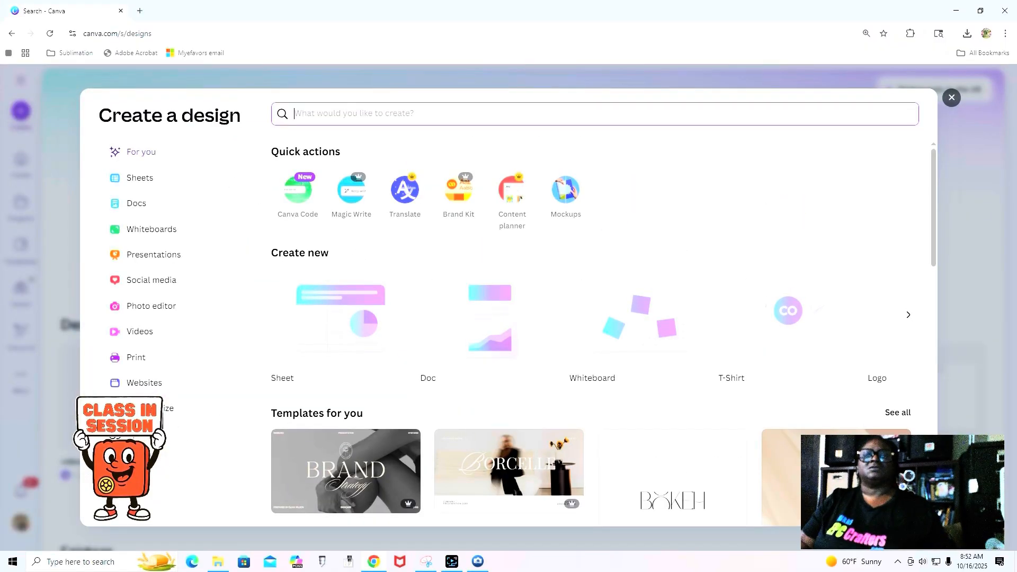
Create a custom-size design 6 in wide by 9 in tall, with units set to inches
left_click(218, 353)
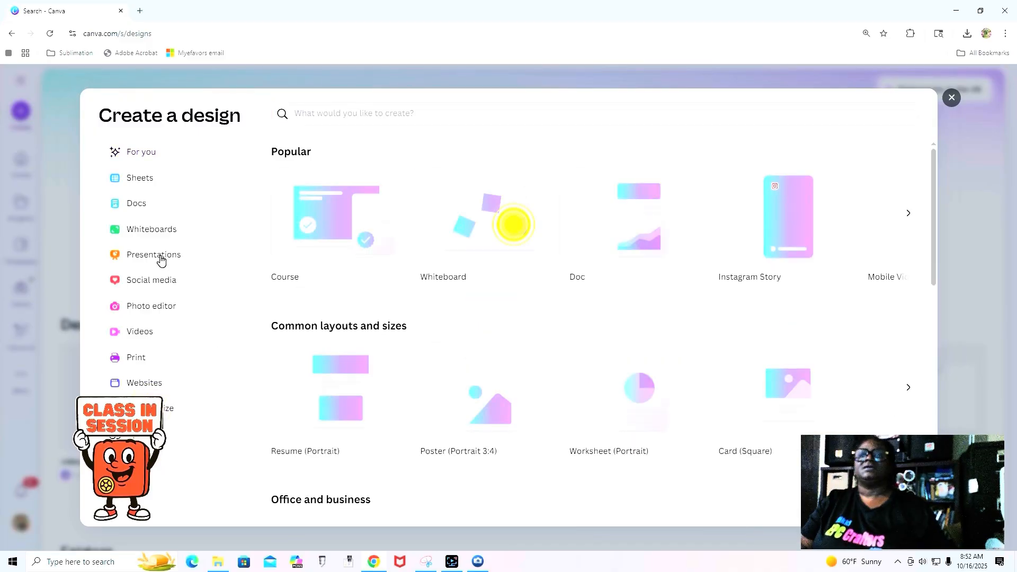
left_click(323, 166)
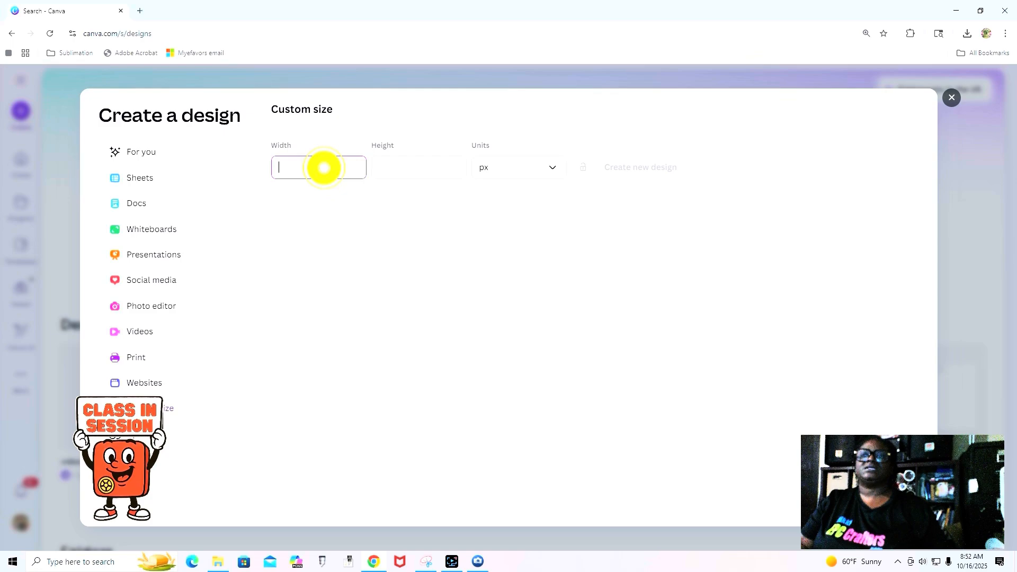
left_click(511, 167)
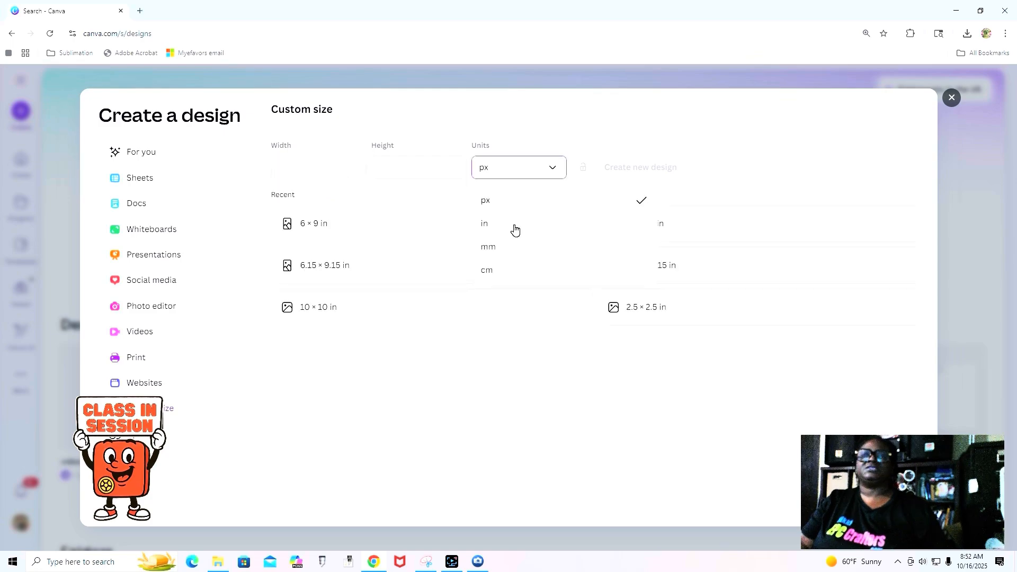
left_click(514, 229)
left_click(325, 168)
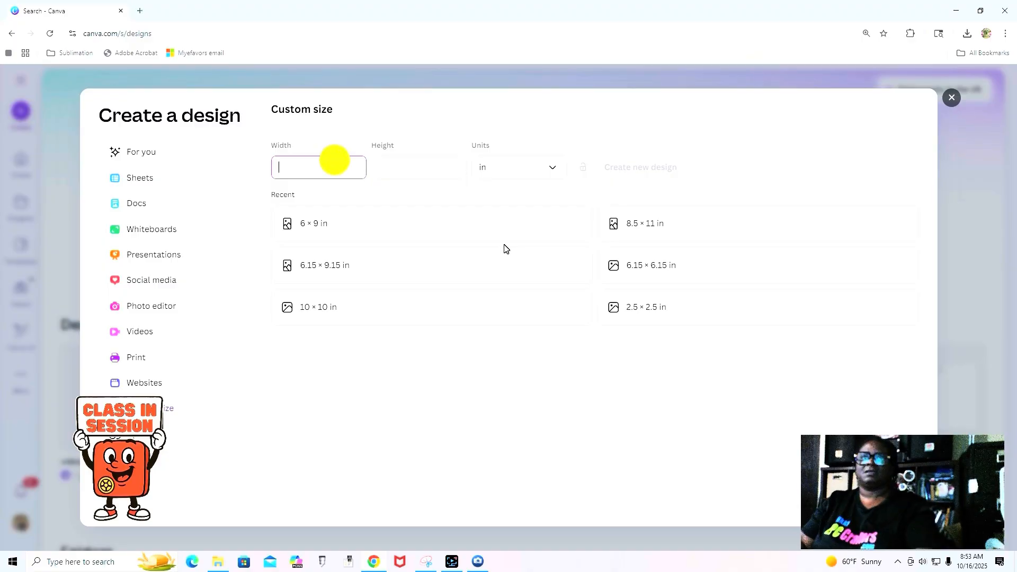
left_click(336, 165)
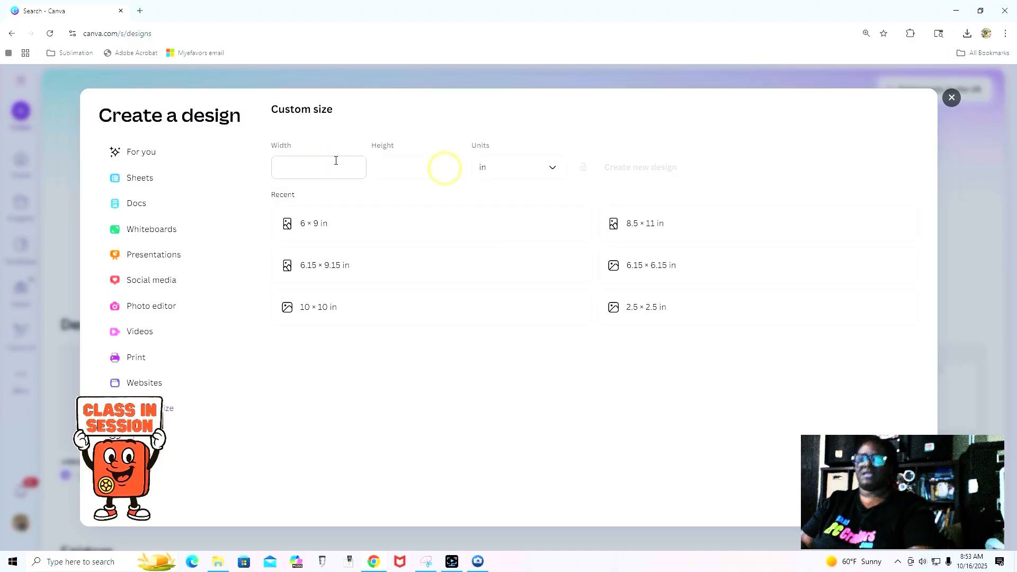
type("6")
left_click(447, 167)
type("9")
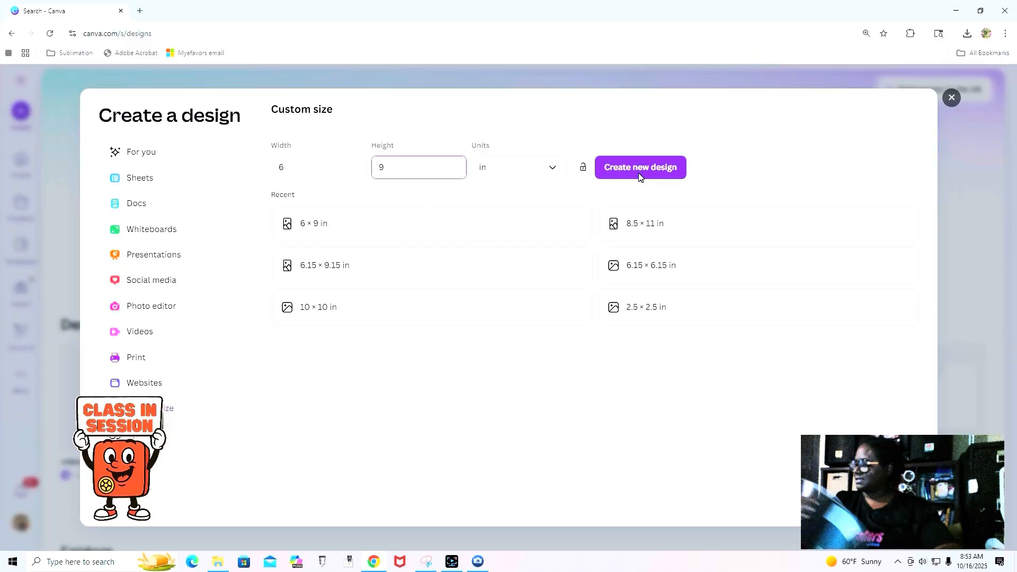
left_click(639, 173)
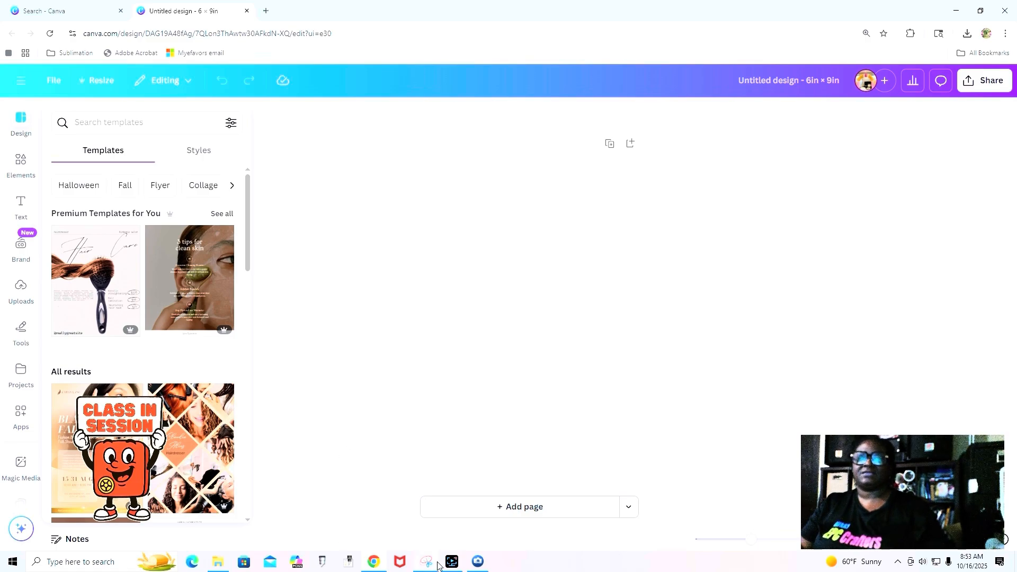
Let the new Untitled design load as a blank 6 × 9 in page in the editor
mouse_move(453, 565)
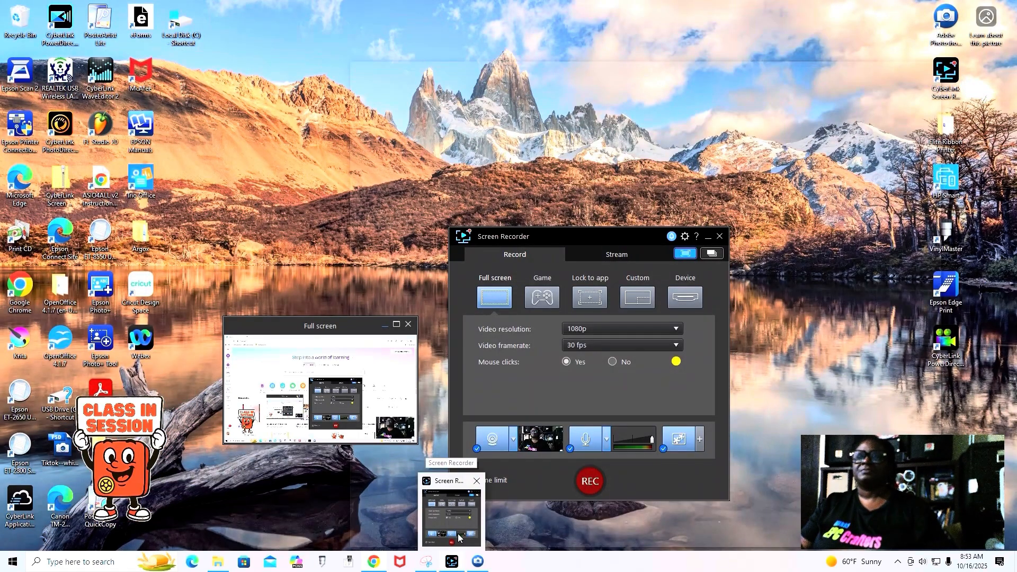
left_click(459, 538)
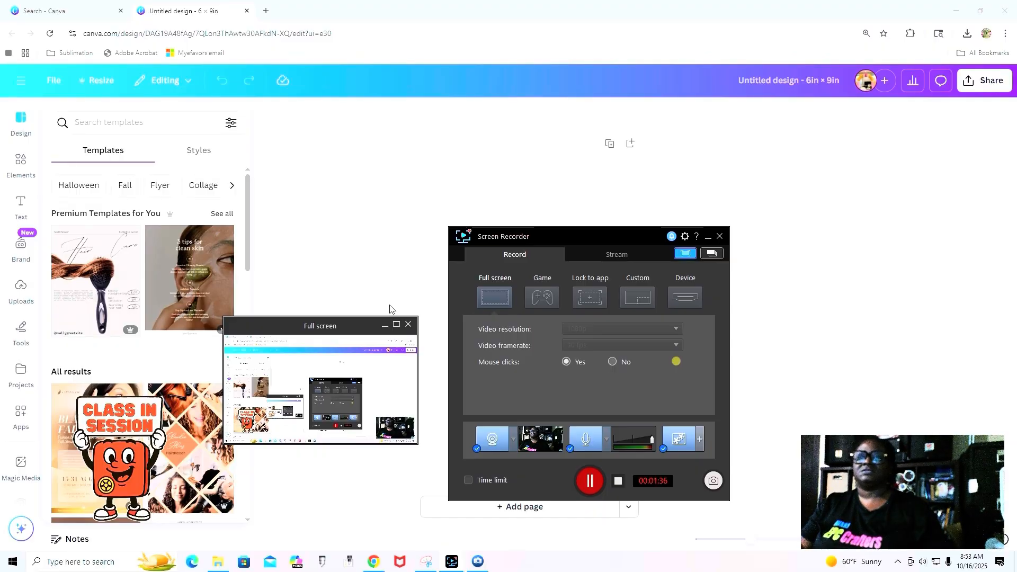
left_click(708, 236)
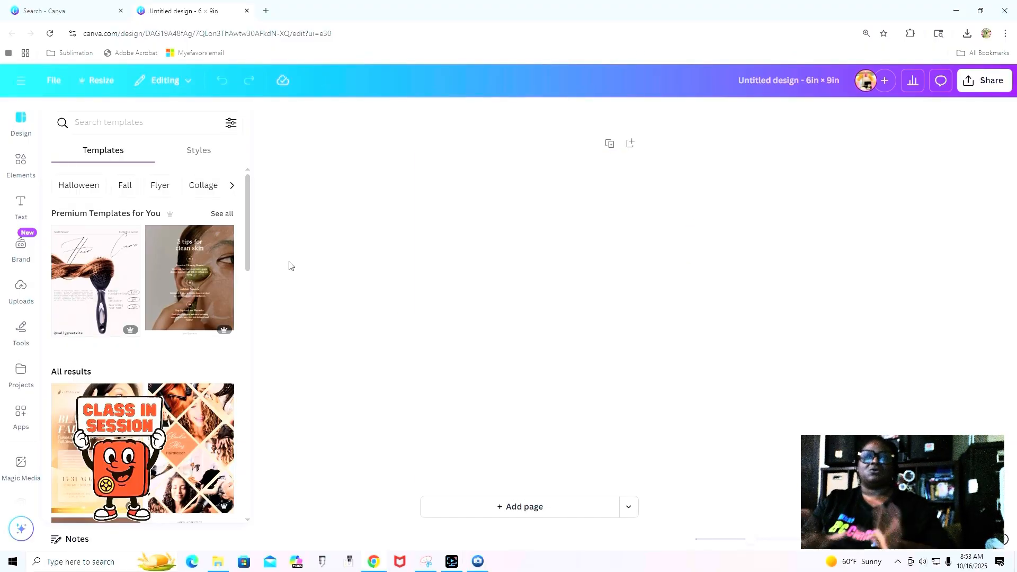
Add the sky-and-hills frame from Elements > Frames and stretch it over the full page
left_click(21, 164)
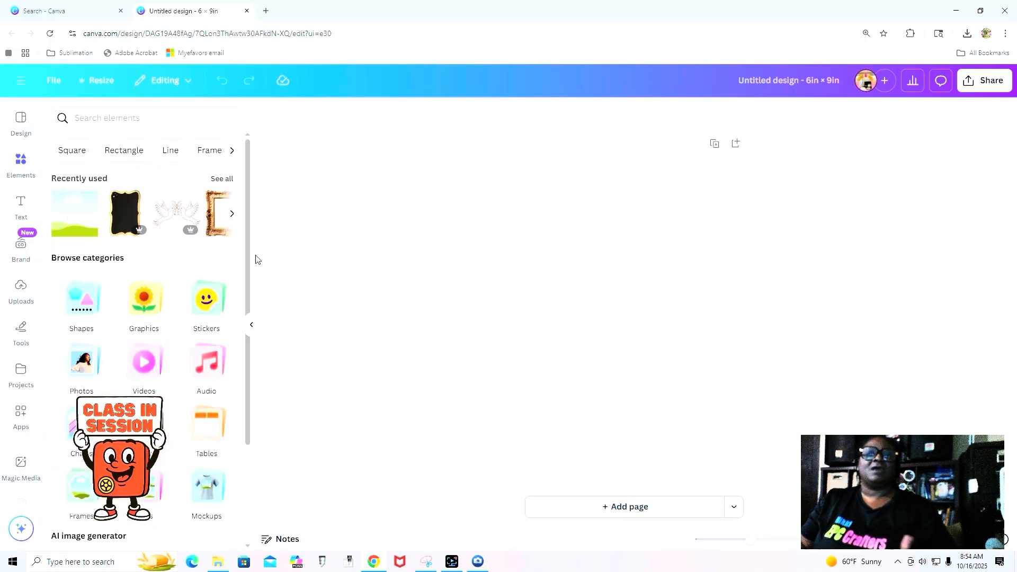
left_click(79, 495)
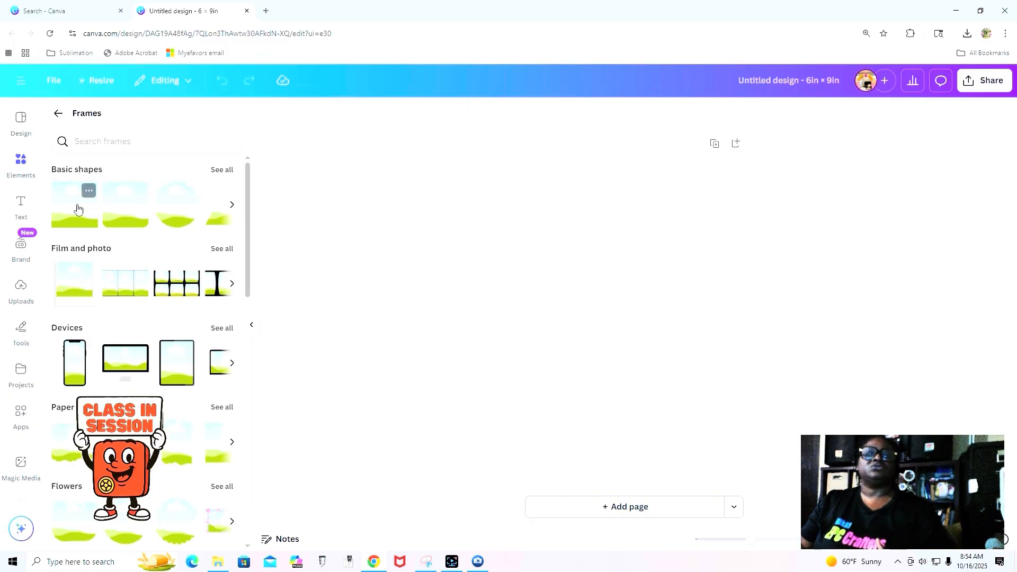
left_click(78, 209)
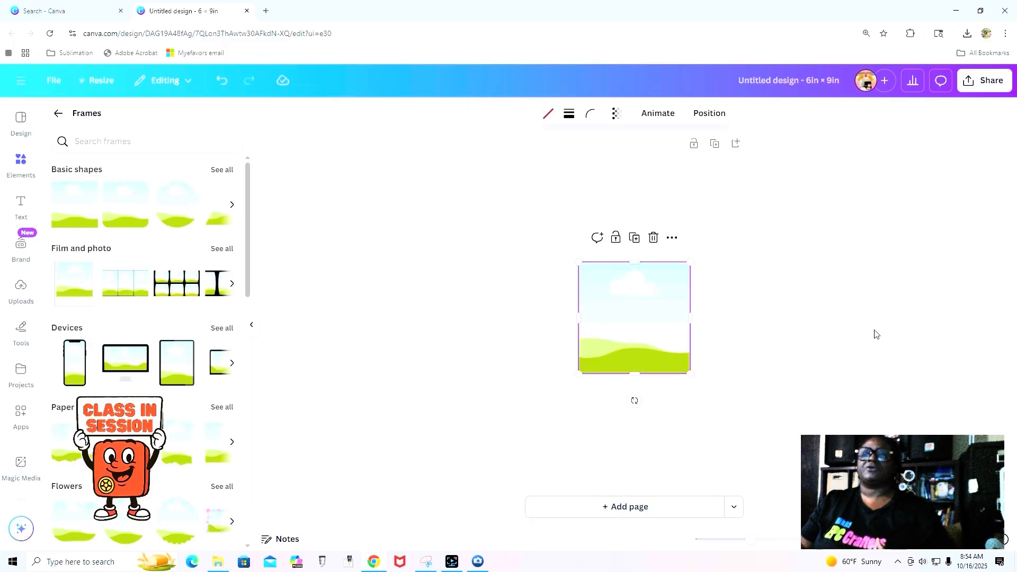
left_click_drag(577, 259, 546, 183)
left_click_drag(687, 211, 744, 154)
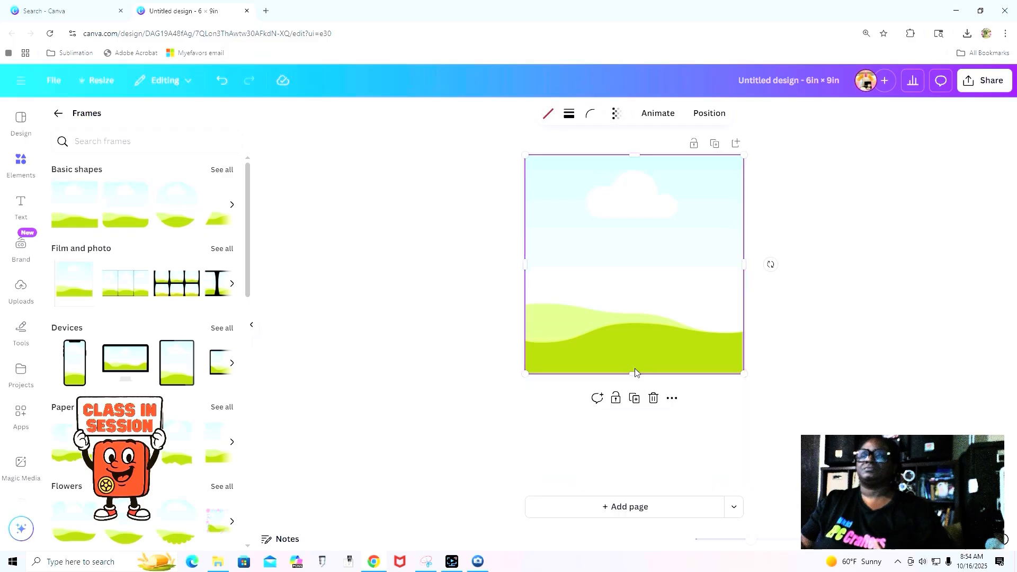
left_click_drag(634, 374, 628, 481)
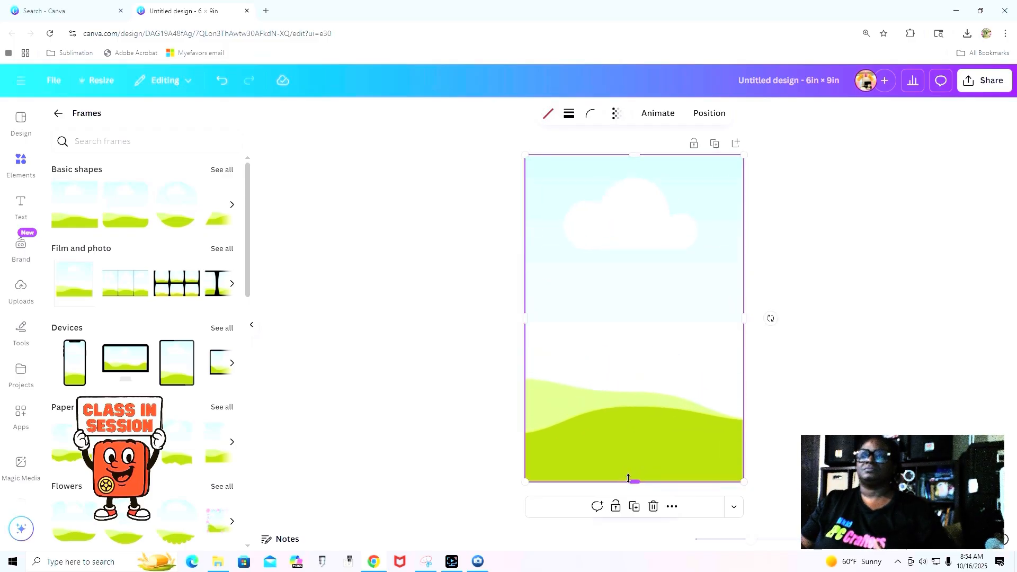
left_click(655, 258)
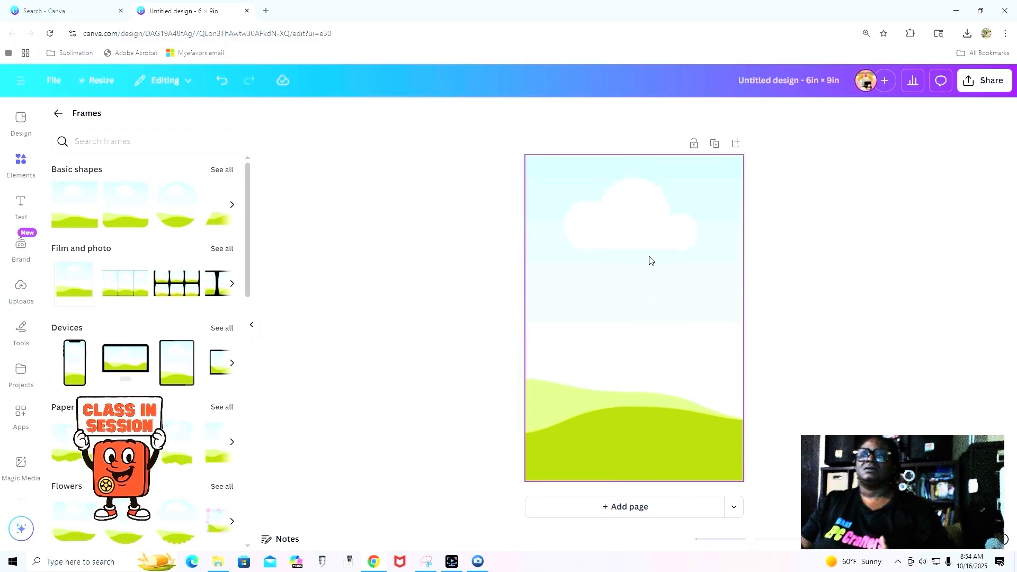
Lock the landscape frame, test dropping the tuxedo portrait into it, then undo
left_click(608, 338)
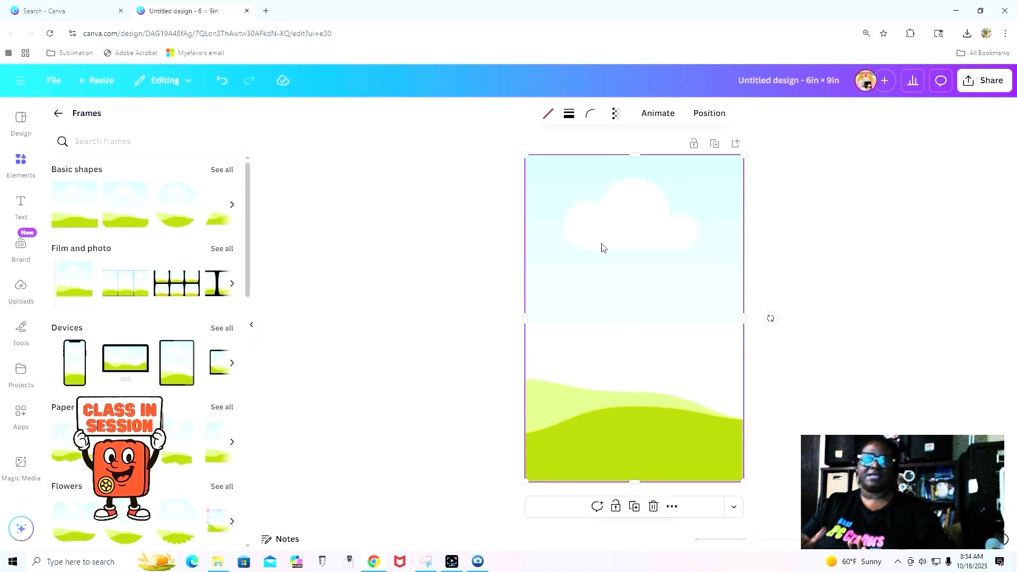
left_click(693, 143)
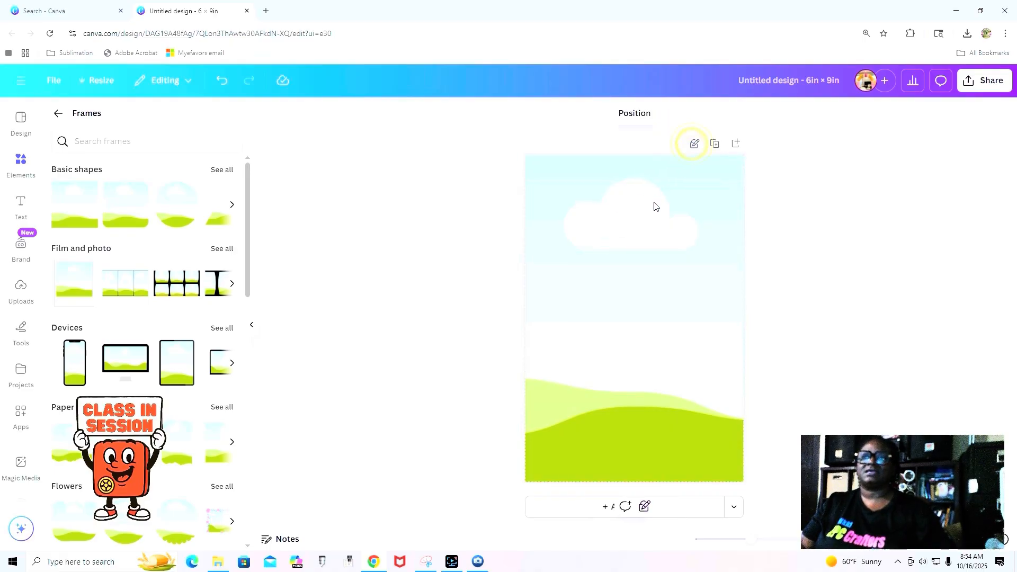
left_click(23, 293)
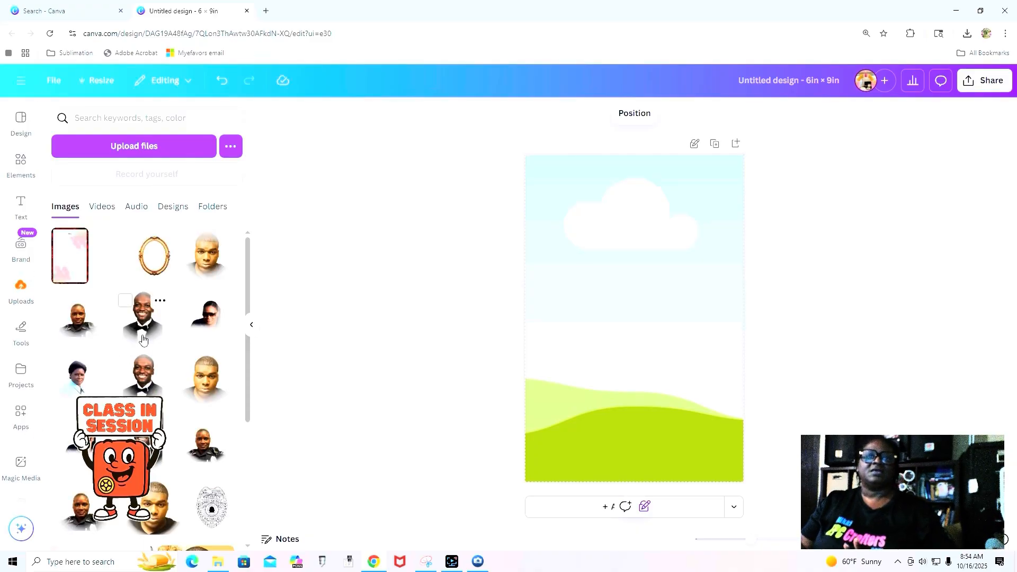
left_click_drag(143, 320, 672, 302)
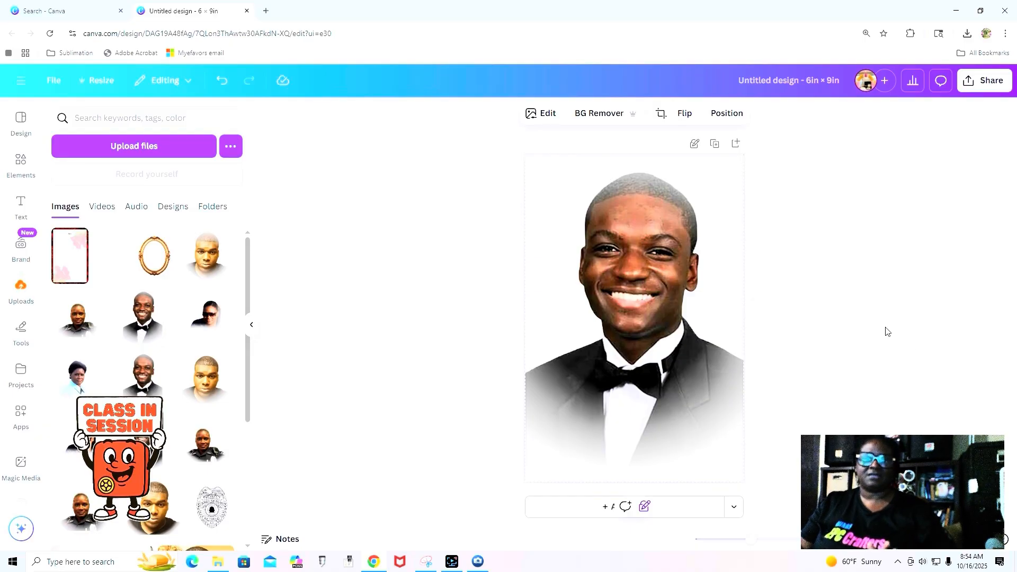
left_click(222, 80)
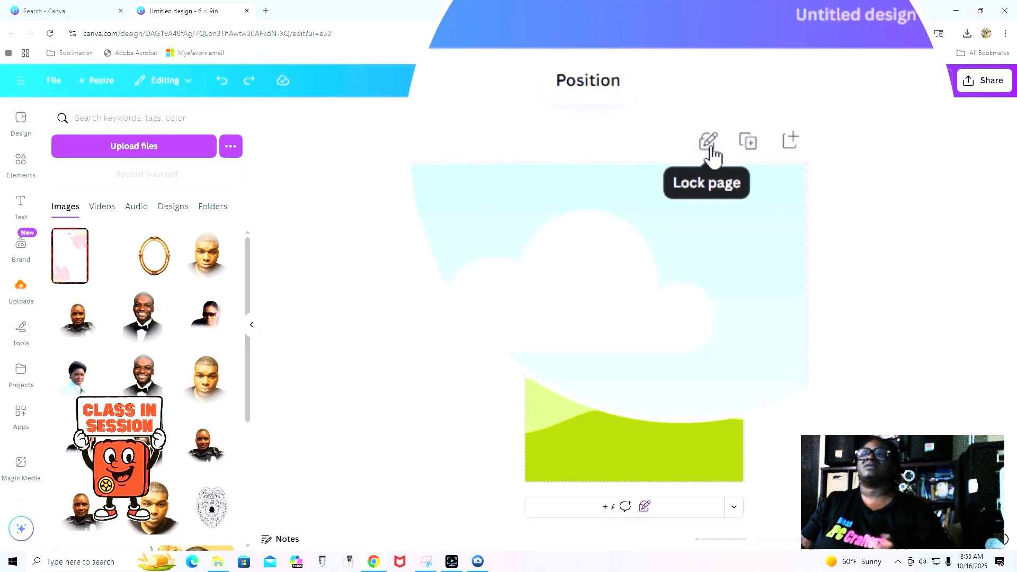
Lock the whole page and try dragging the tuxedo portrait onto it
left_click(710, 150)
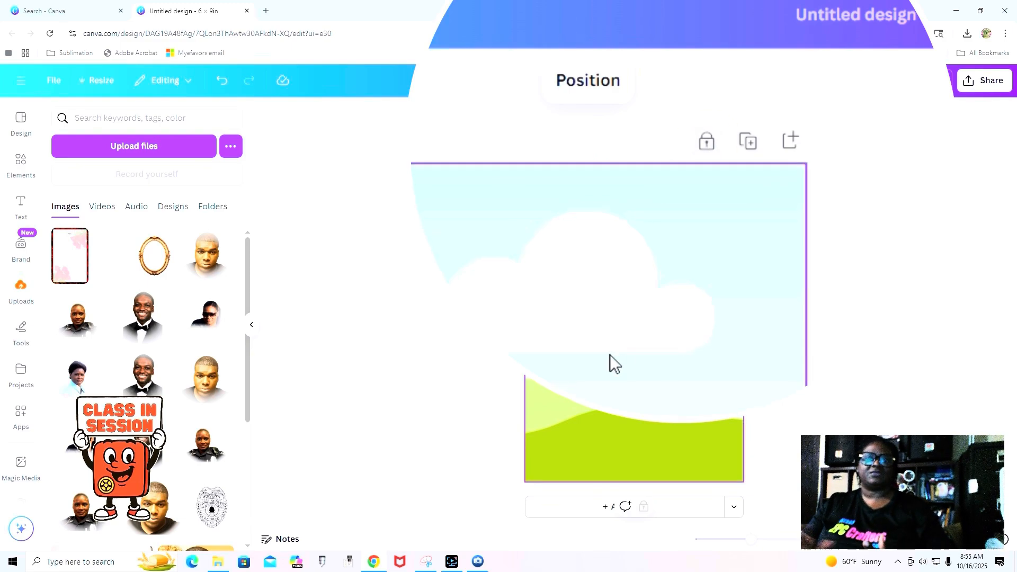
left_click(145, 318)
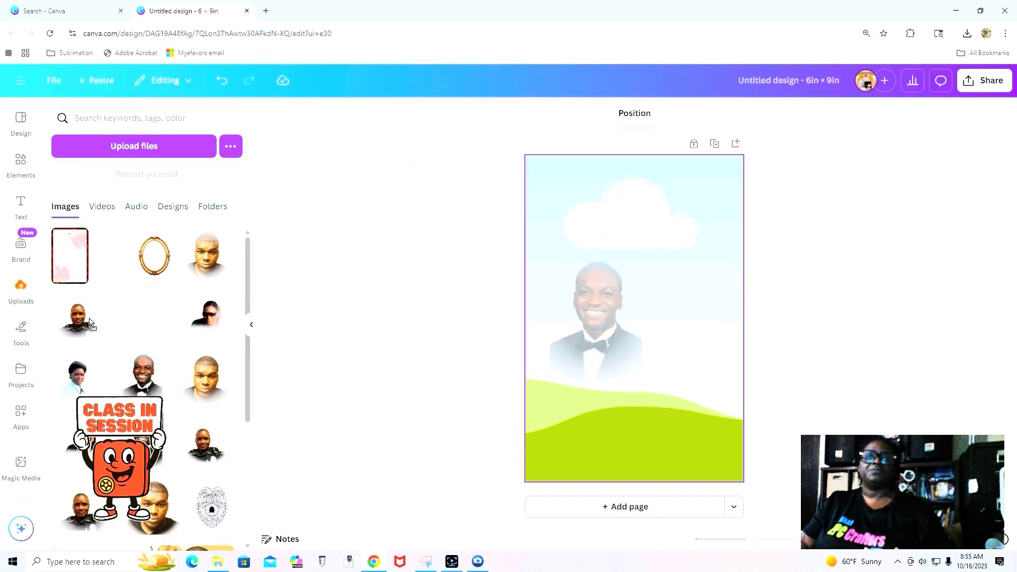
left_click_drag(595, 320, 630, 330)
left_click_drag(199, 388, 655, 326)
left_click_drag(208, 387, 606, 311)
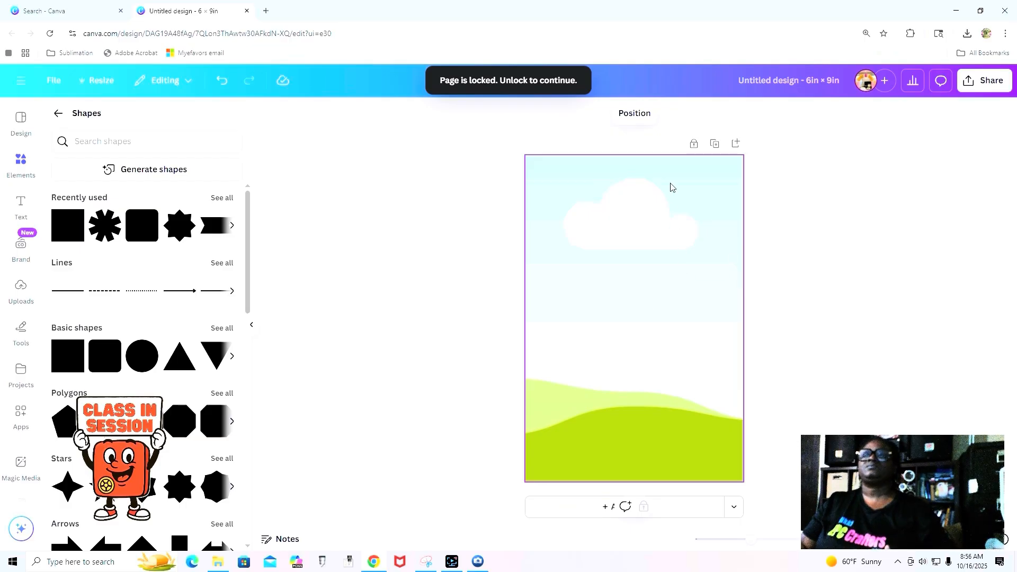
Undo the page lock, snap the frame back onto the page, and fully lock it
left_click(225, 83)
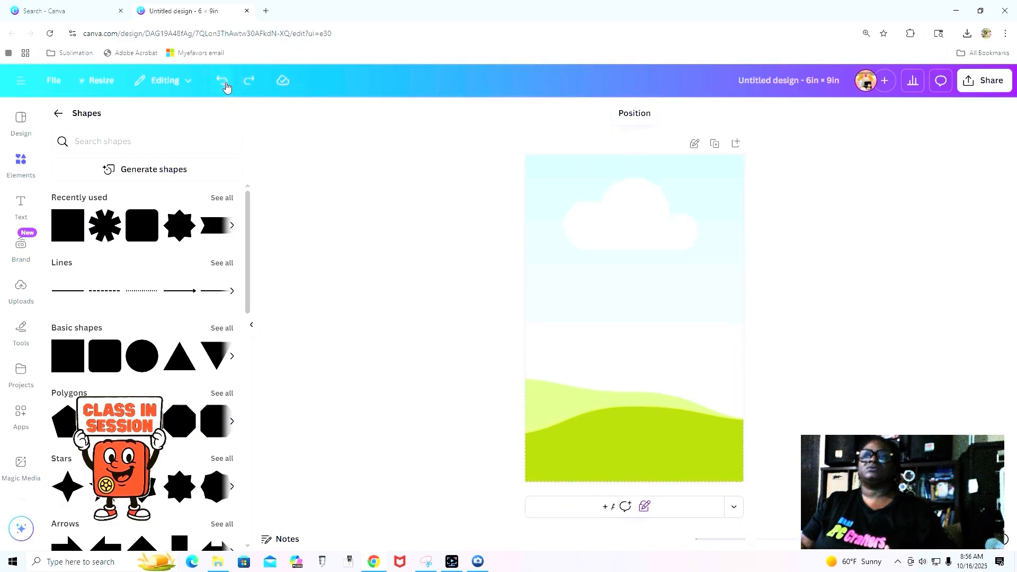
left_click(225, 85)
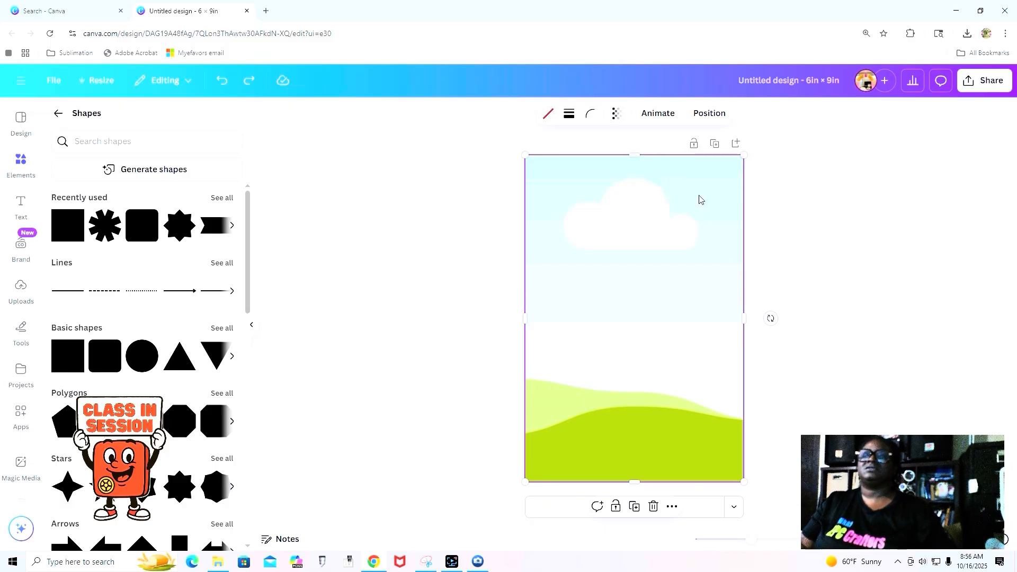
mouse_move(699, 197)
left_mouse_down()
mouse_move(699, 213)
mouse_move(699, 196)
left_mouse_up()
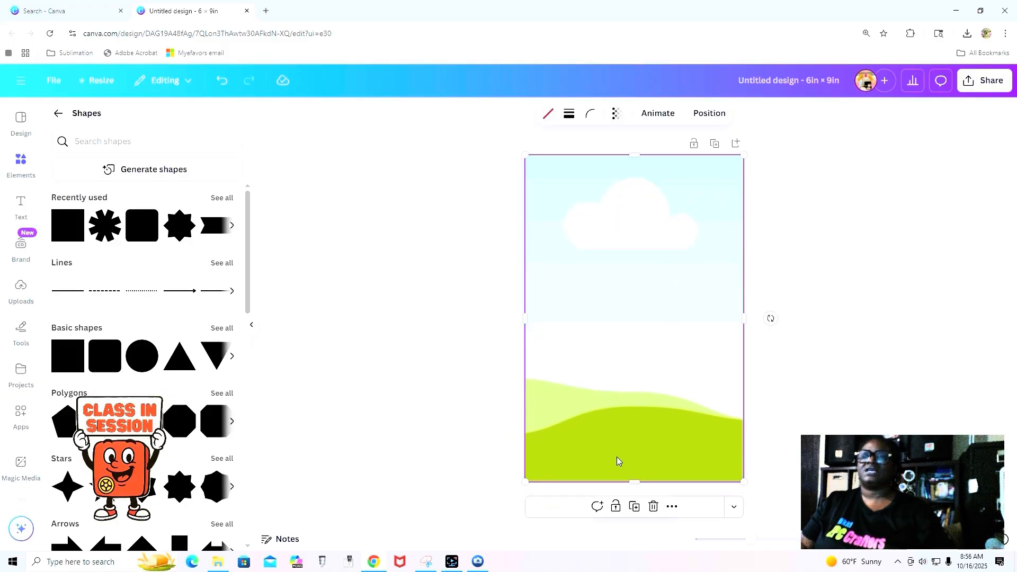
left_click(615, 507)
left_click(656, 517)
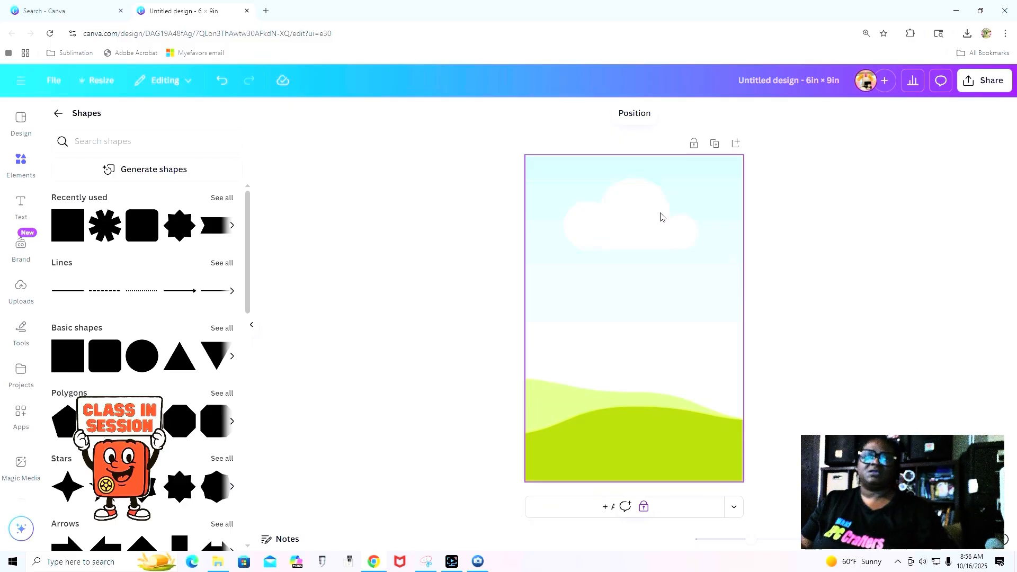
Add a green square shape and move it onto the sky at the page's upper left
left_click(67, 233)
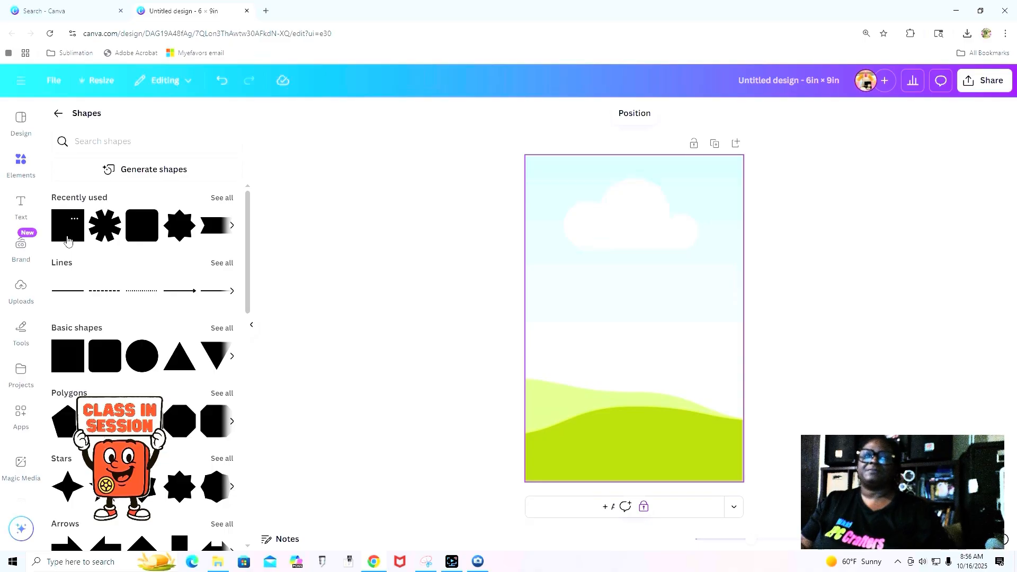
left_click(68, 239)
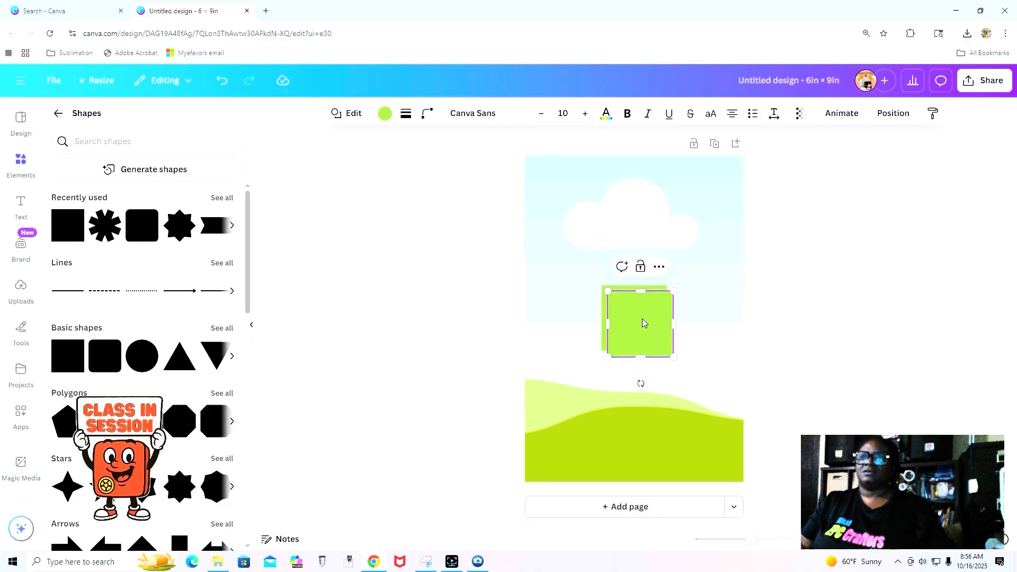
left_click(651, 321)
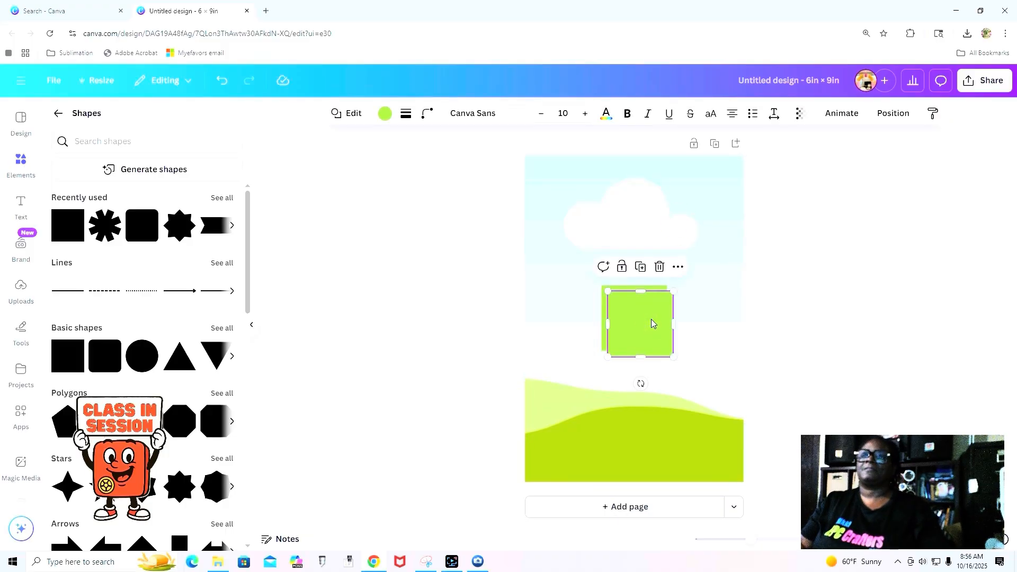
left_click_drag(652, 324, 606, 231)
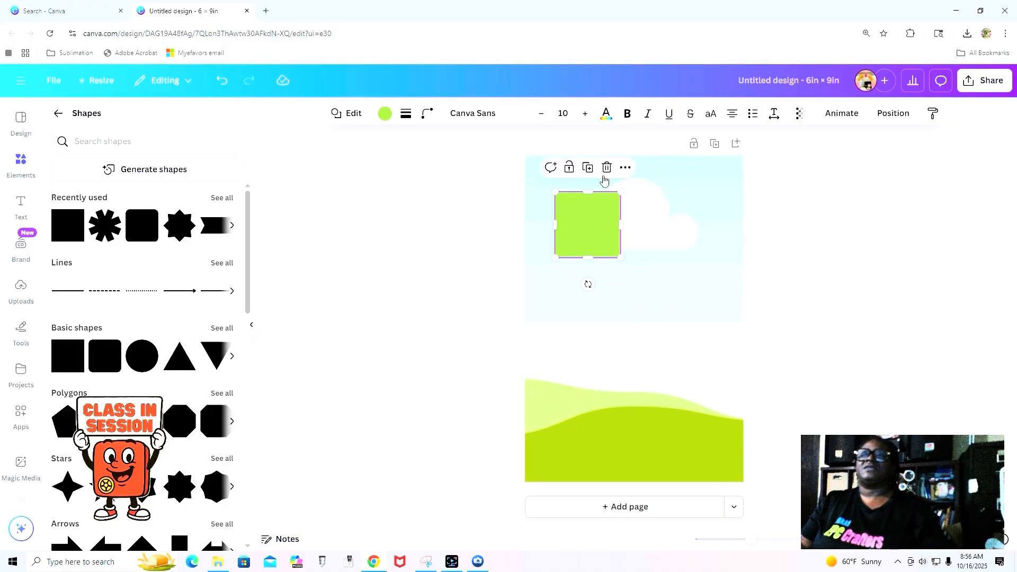
left_click_drag(605, 239, 600, 224)
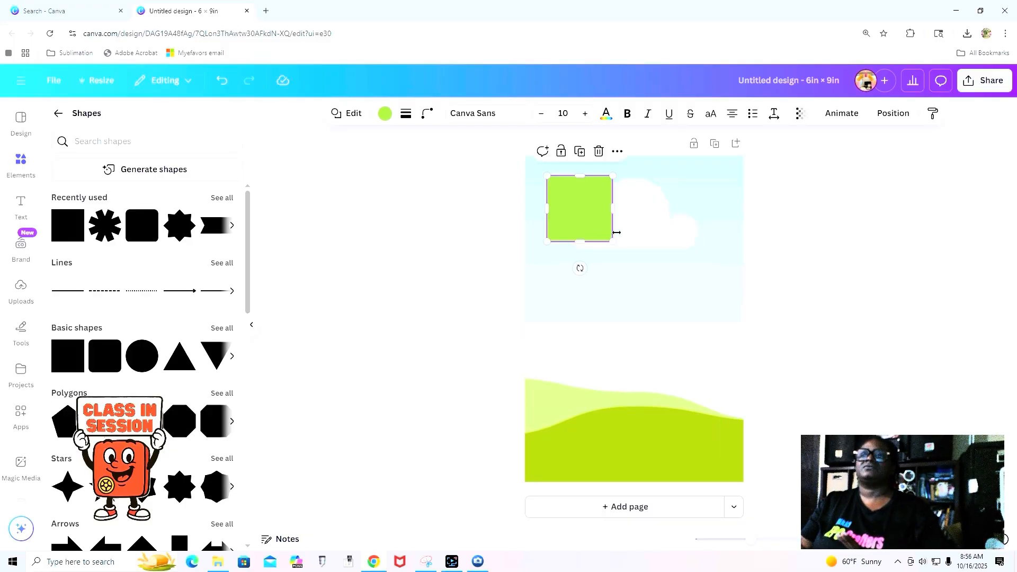
Lock the sky-and-hills page background, then reselect the green square
left_click(723, 223)
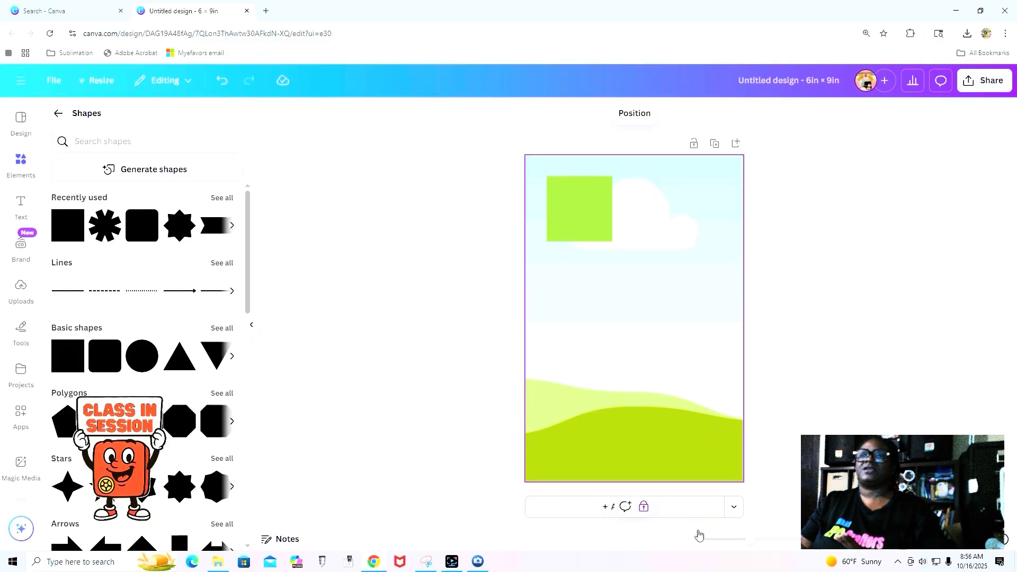
left_click_drag(761, 541, 766, 538)
scroll(662, 365, "up", 2)
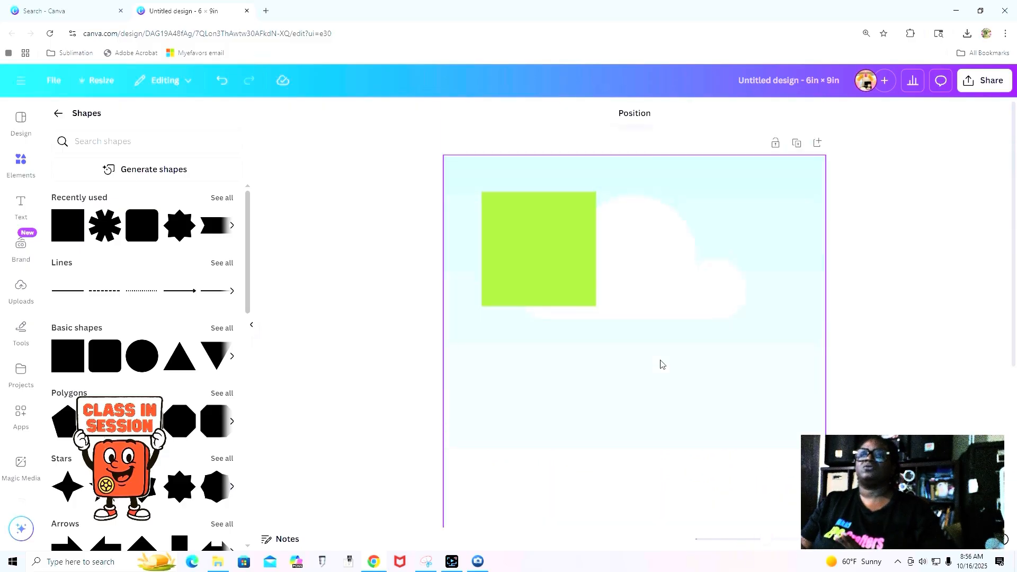
left_click(496, 174)
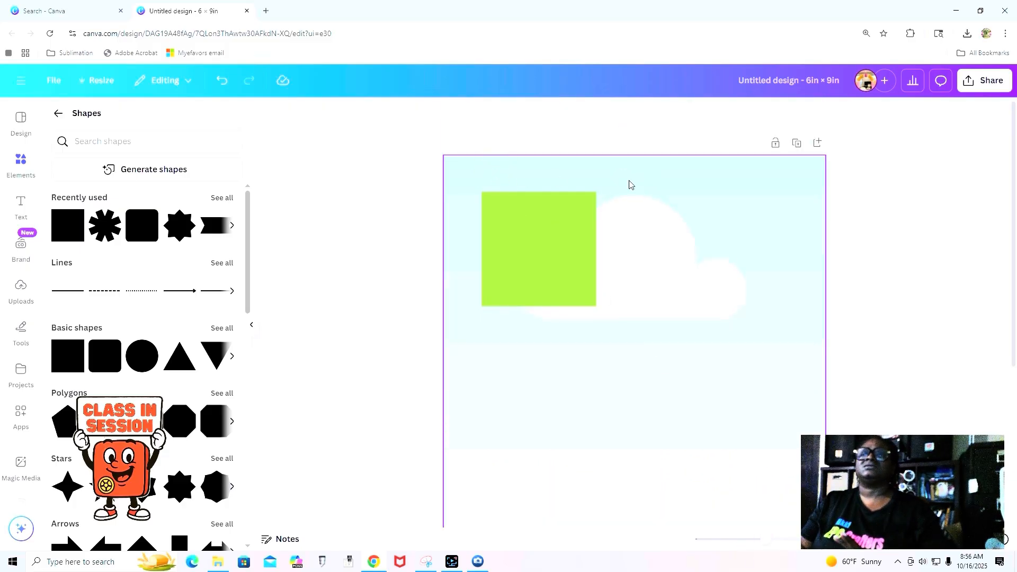
left_click(669, 187)
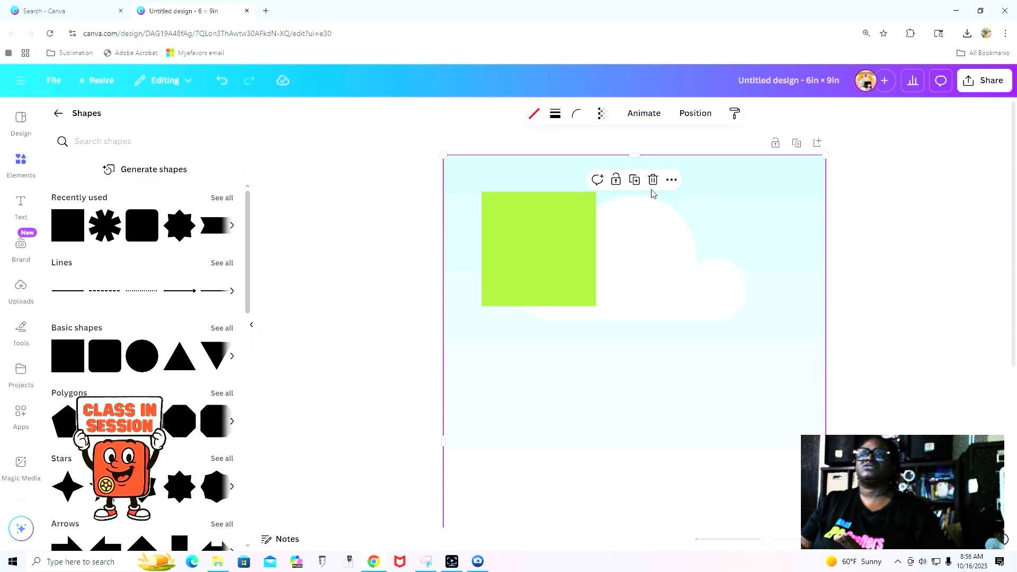
left_click(621, 254)
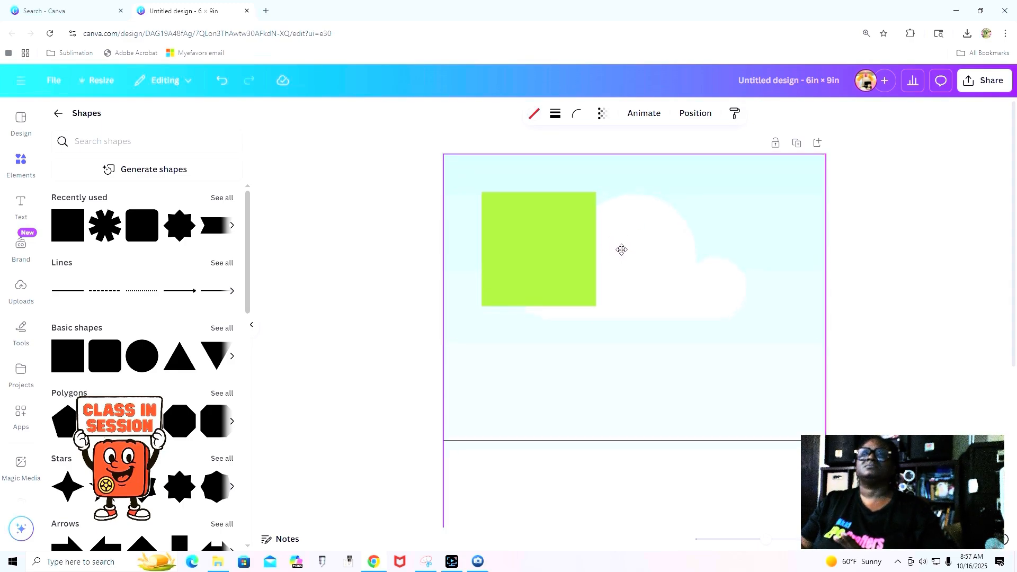
scroll(649, 285, "down", 5)
scroll(647, 284, "up", 5)
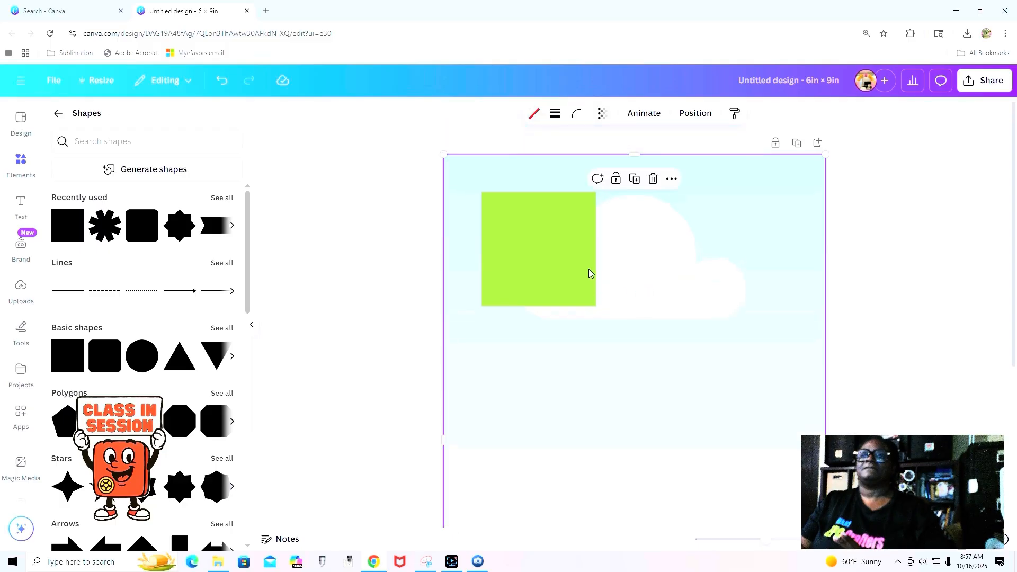
left_click(617, 179)
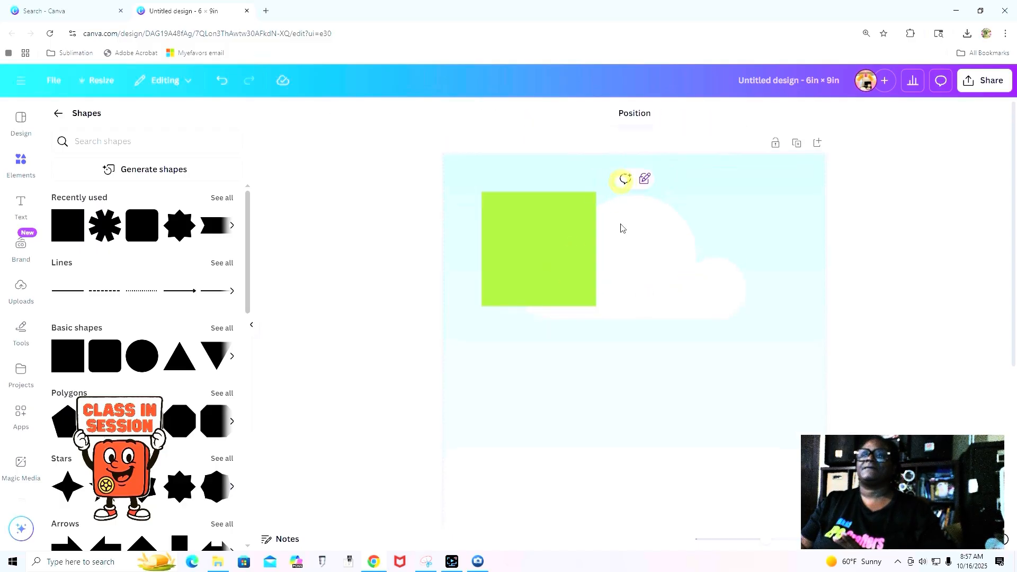
left_click(544, 257)
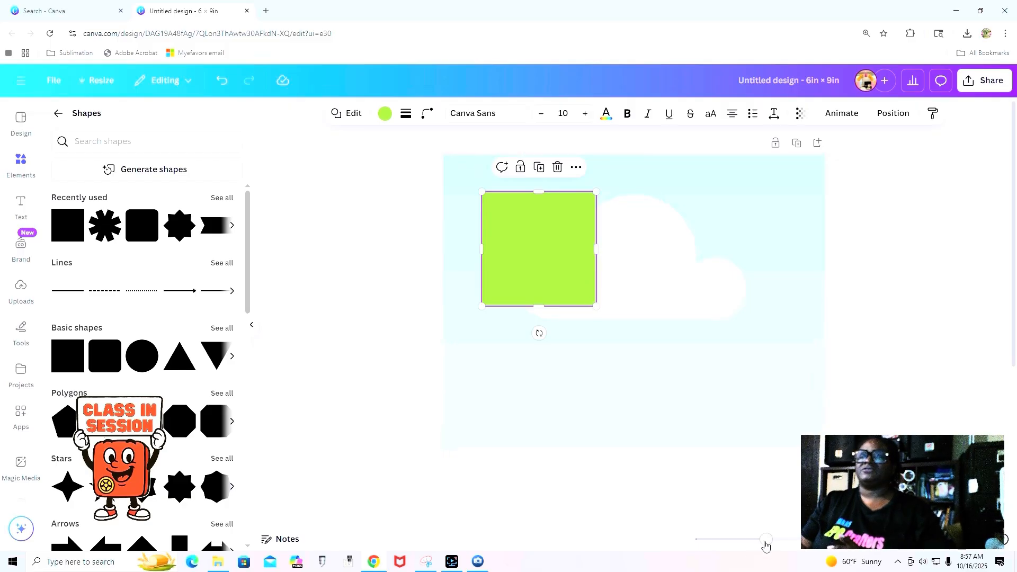
Stretch the square, undo back to its 1.8 × 1.8 in size, and open Position settings
left_click_drag(766, 539, 748, 539)
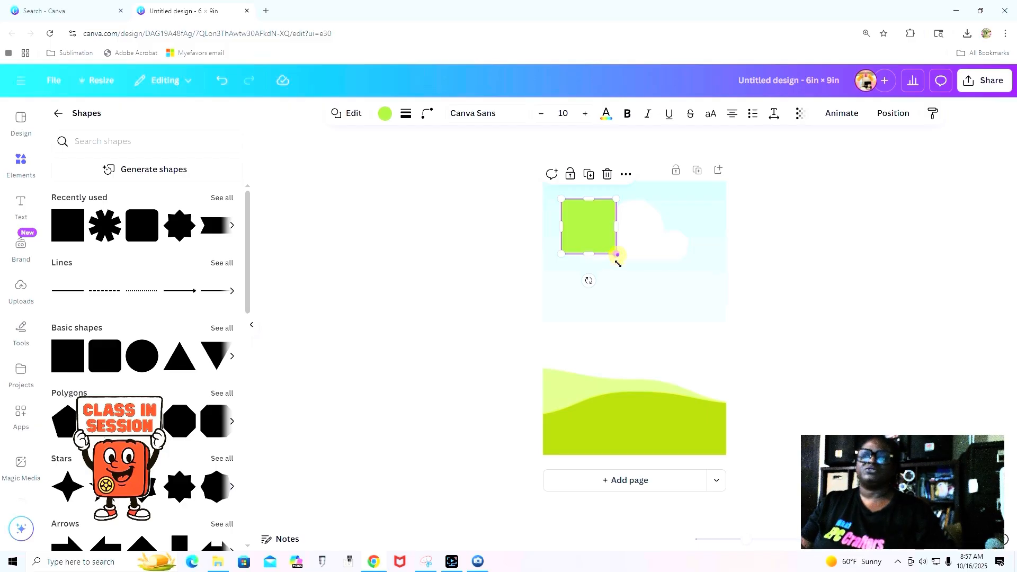
left_click_drag(616, 255, 729, 459)
mouse_move(646, 340)
left_mouse_down()
mouse_move(638, 329)
mouse_move(645, 341)
left_mouse_up()
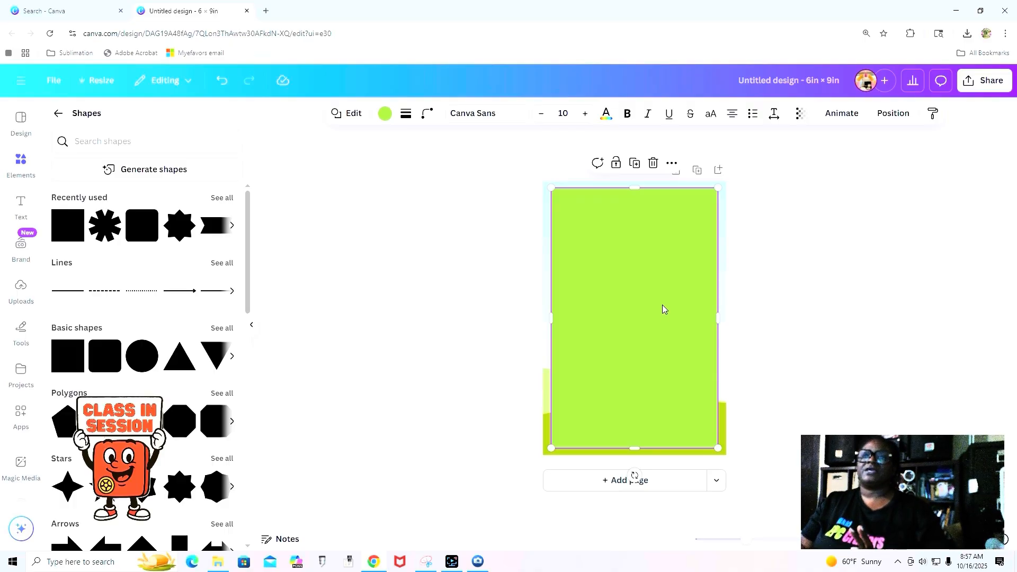
left_click(221, 80)
left_click(223, 80)
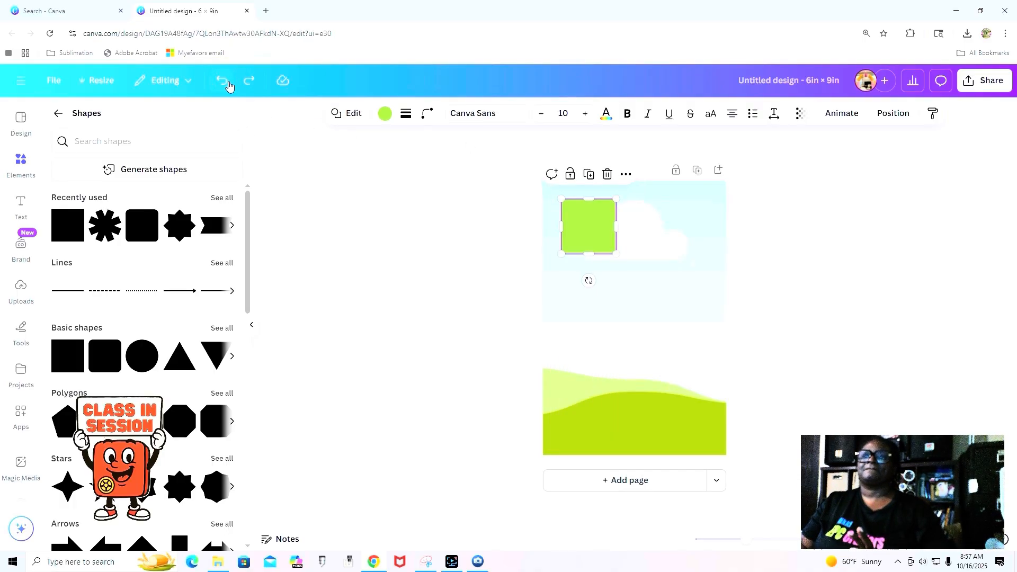
left_click(893, 120)
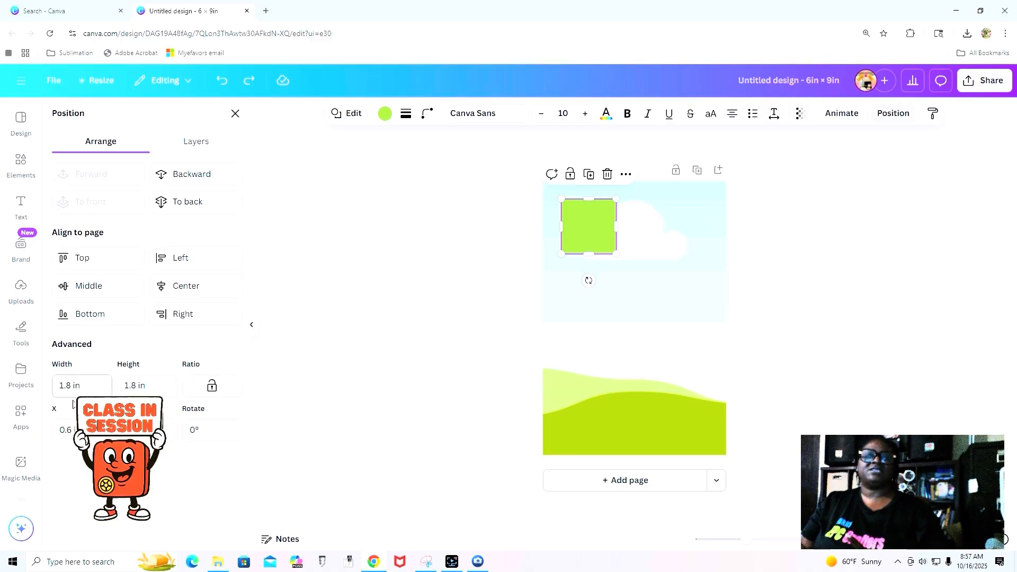
Enter Width 5.5 in and Height 8.5 in for the green square in the Position panel
left_click(74, 383)
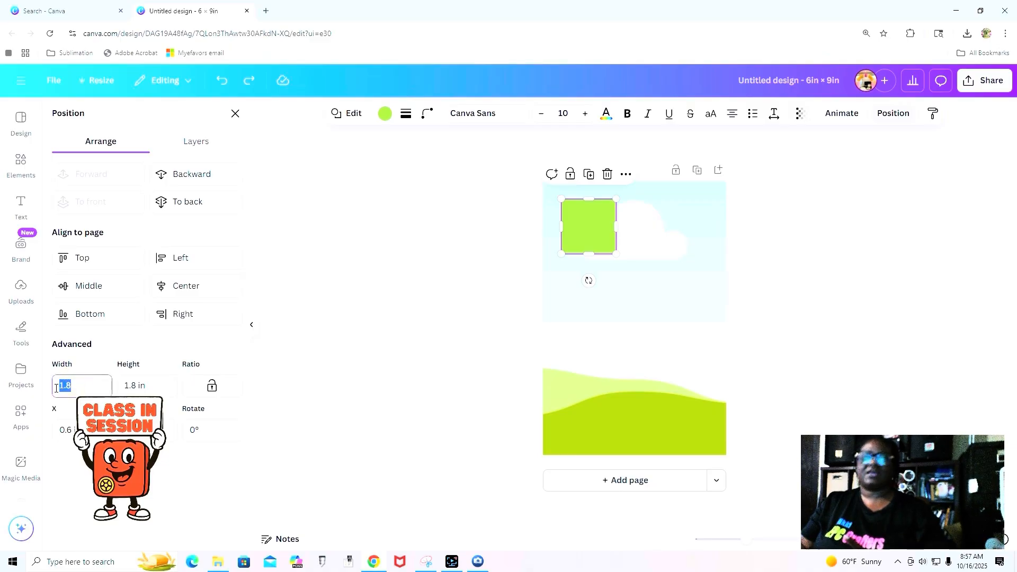
type("5.5")
left_click(138, 387)
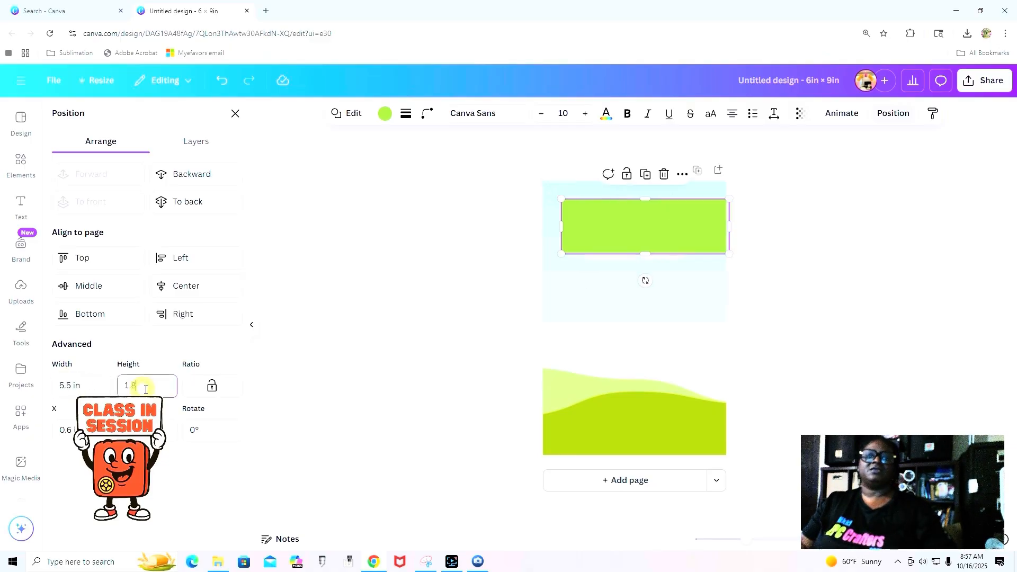
type("8.56")
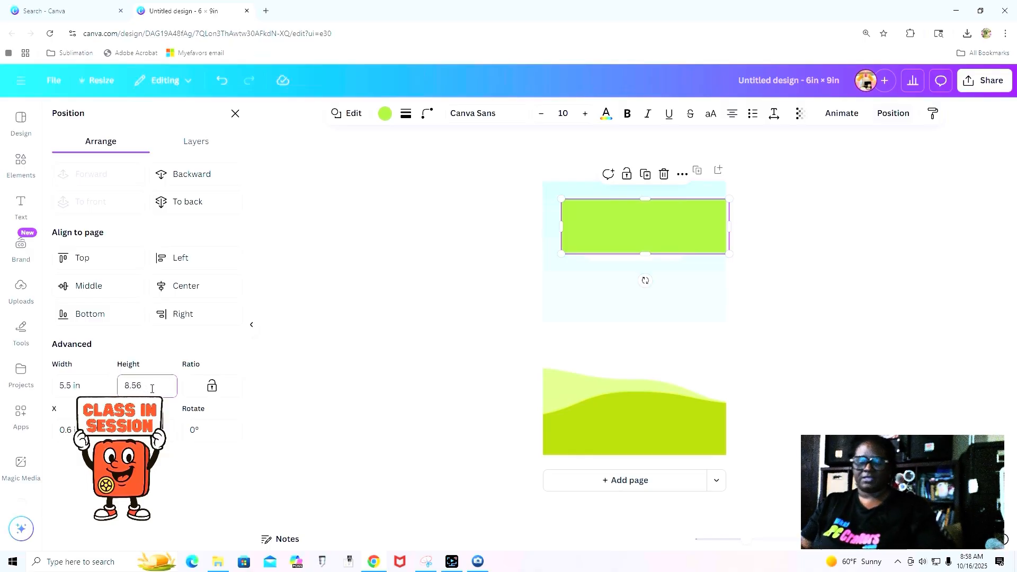
key("BackSpace")
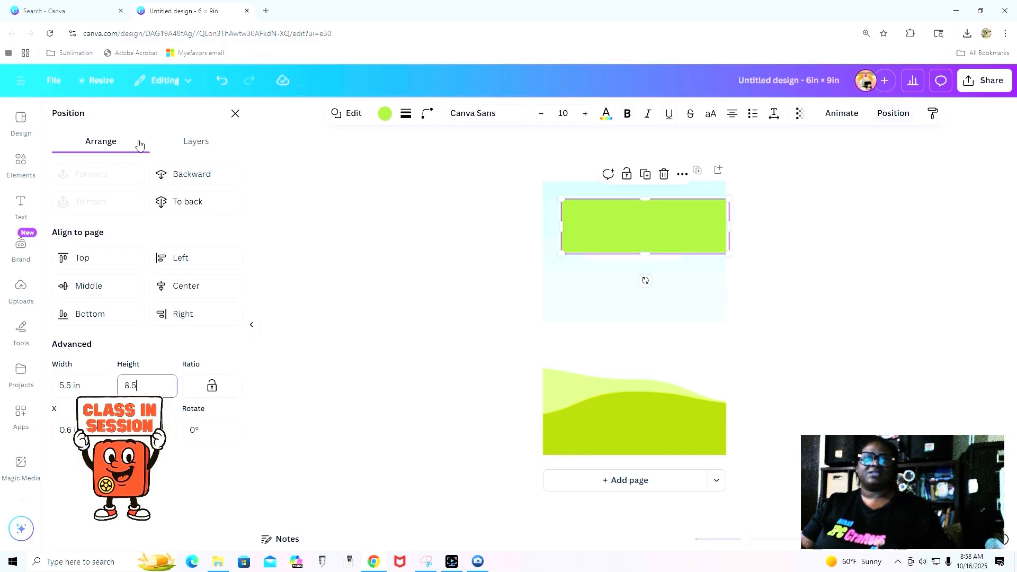
left_click(96, 144)
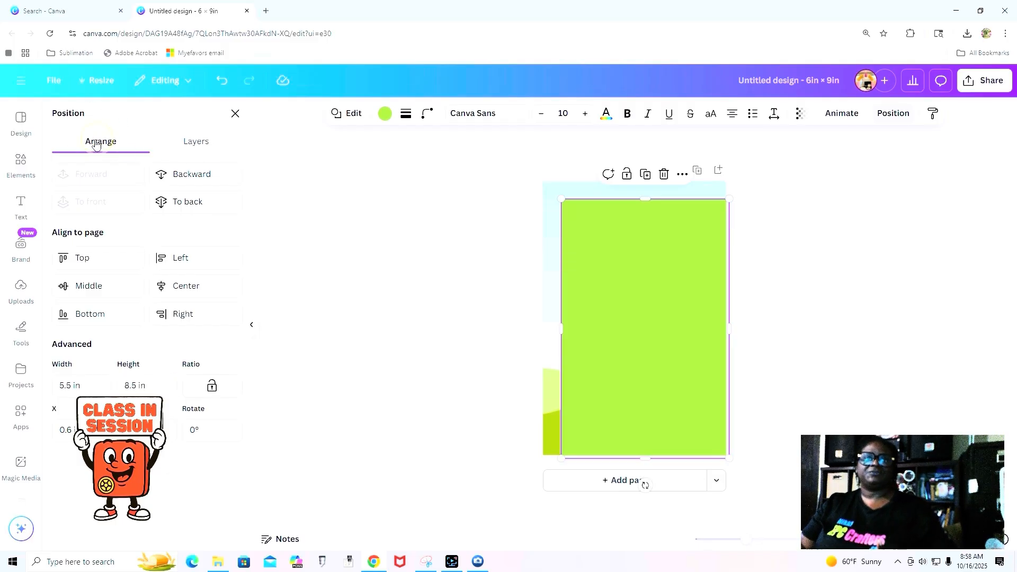
Try reordering the green rectangle in the Layers list and shift it up and left
left_click(197, 144)
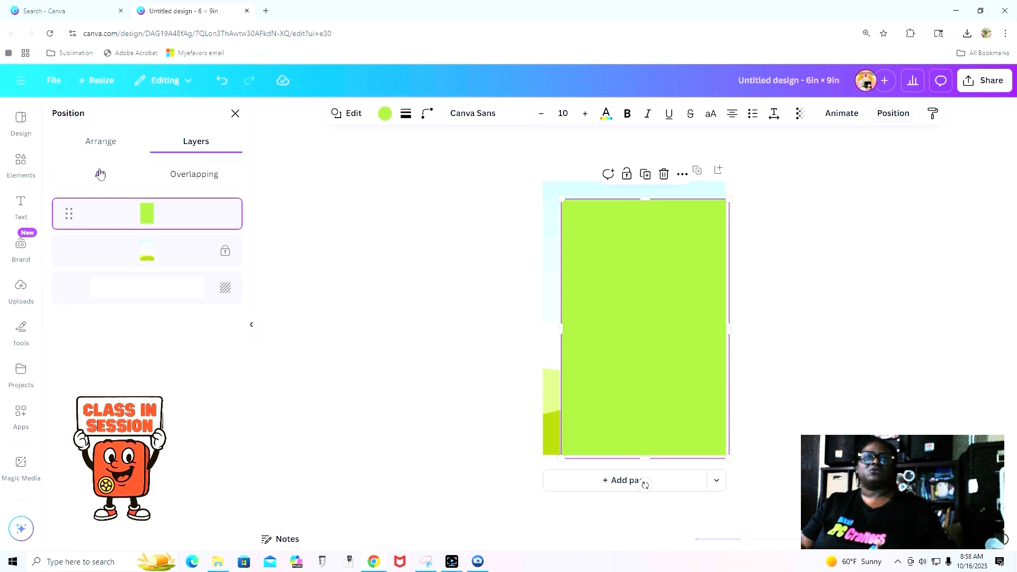
mouse_move(172, 225)
left_mouse_down()
mouse_move(170, 270)
mouse_move(170, 216)
left_mouse_up()
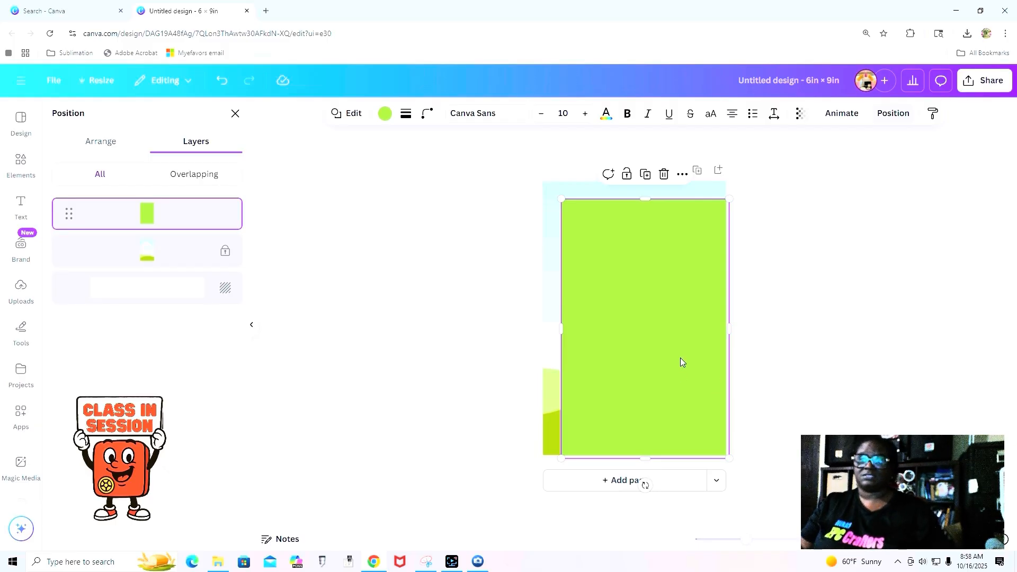
left_click_drag(672, 344, 661, 333)
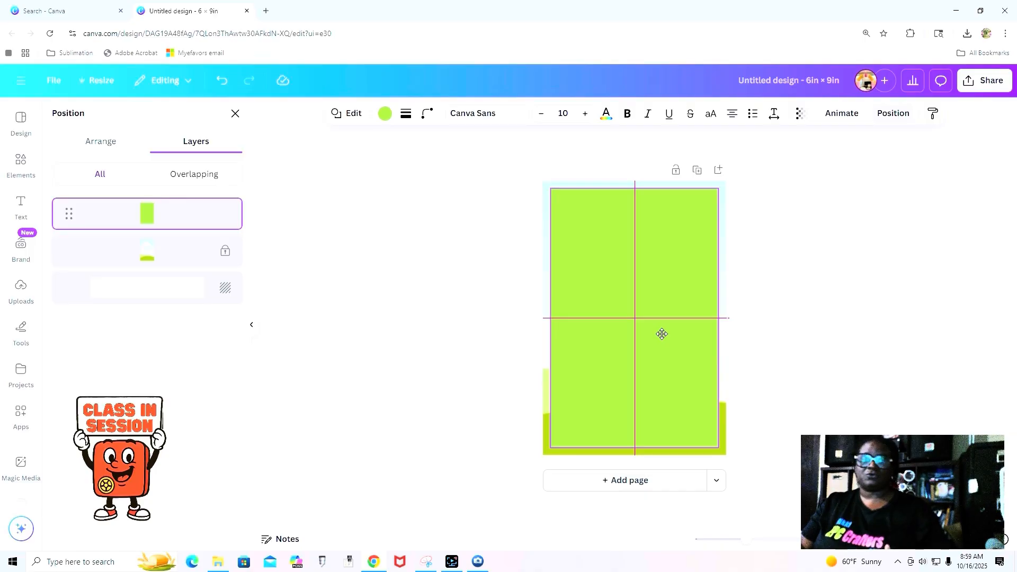
left_click_drag(661, 333, 665, 334)
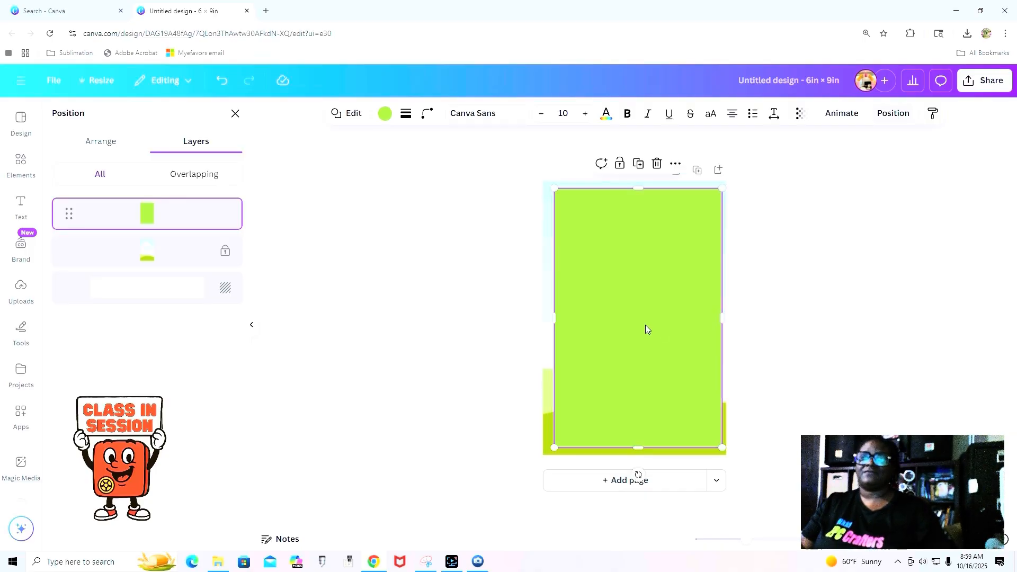
left_click(630, 317)
left_click(849, 264)
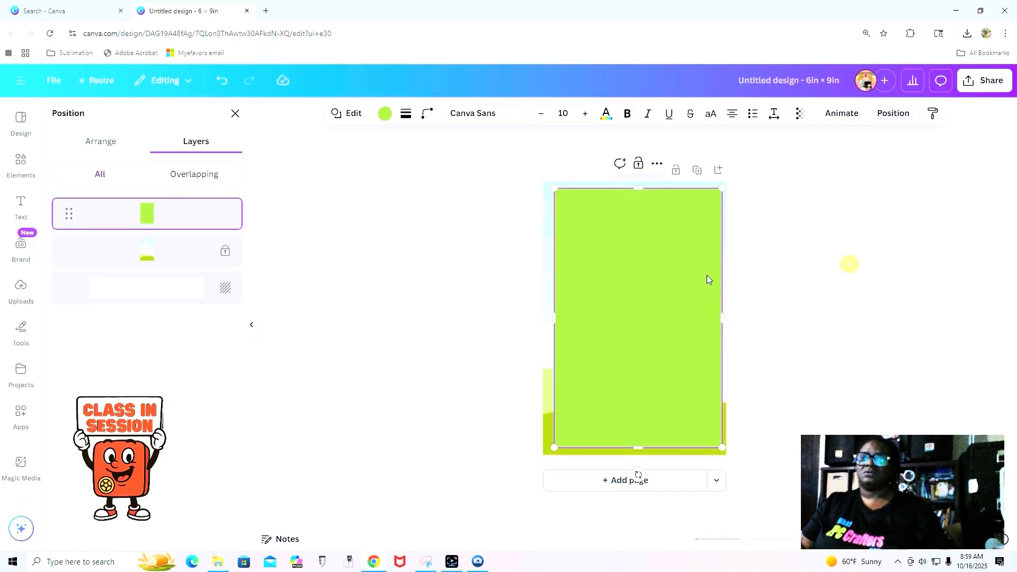
Drag the rectangle until the centre guides snap it to the middle of the page
left_click(611, 280)
left_click_drag(651, 294, 648, 293)
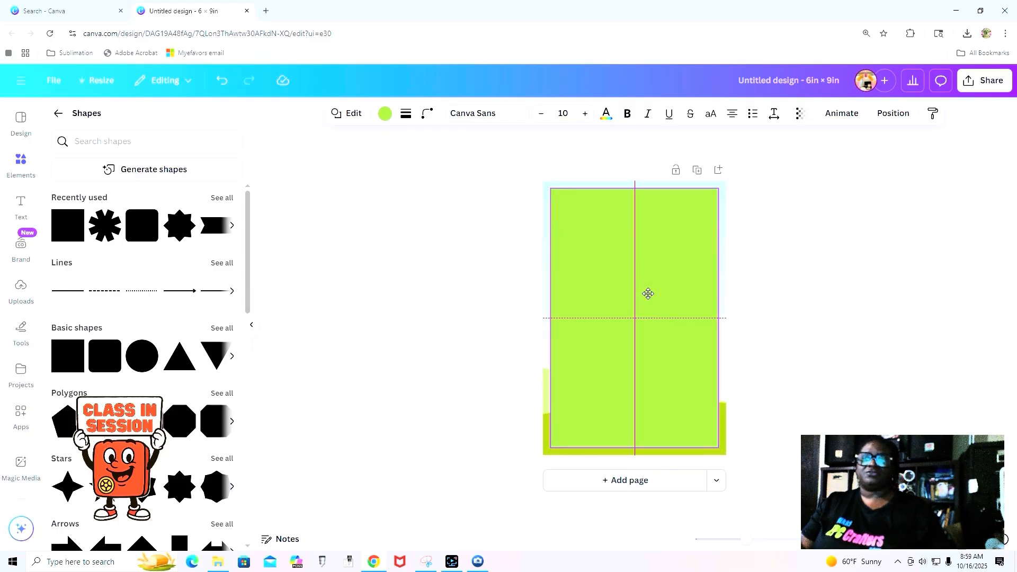
left_click_drag(648, 293, 651, 284)
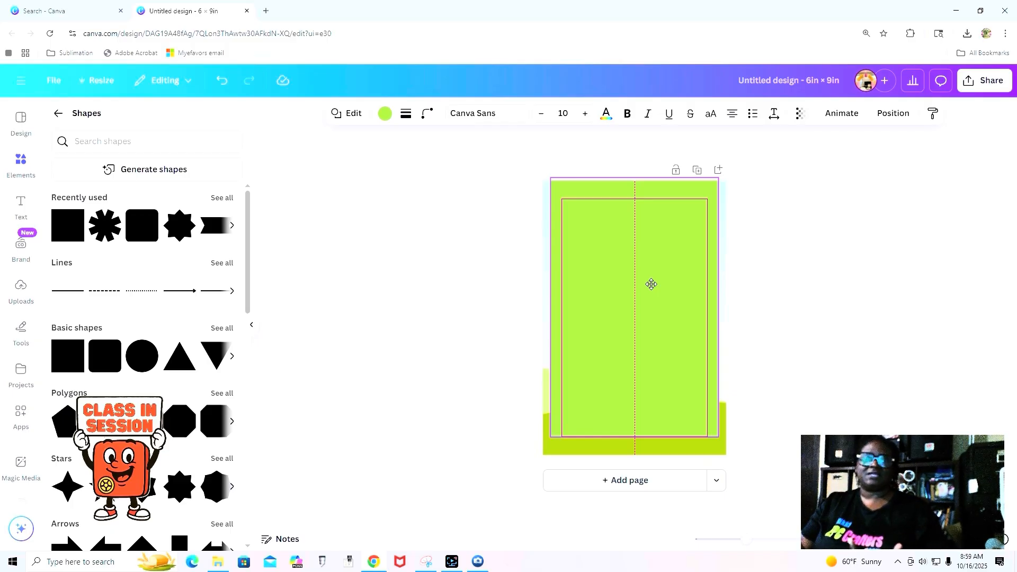
left_click_drag(651, 284, 648, 297)
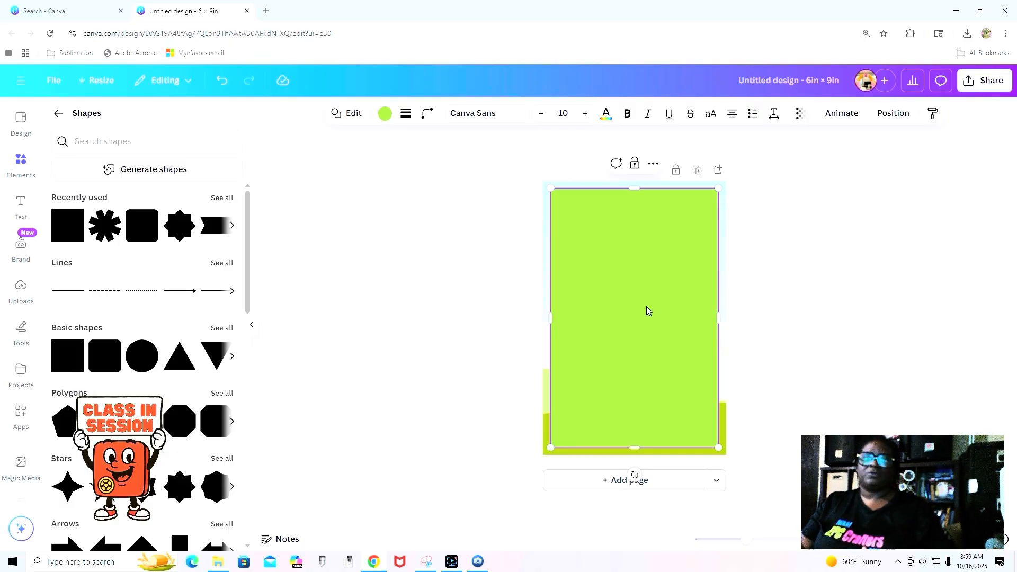
Change the inner rectangle's fill colour to white
left_click(384, 113)
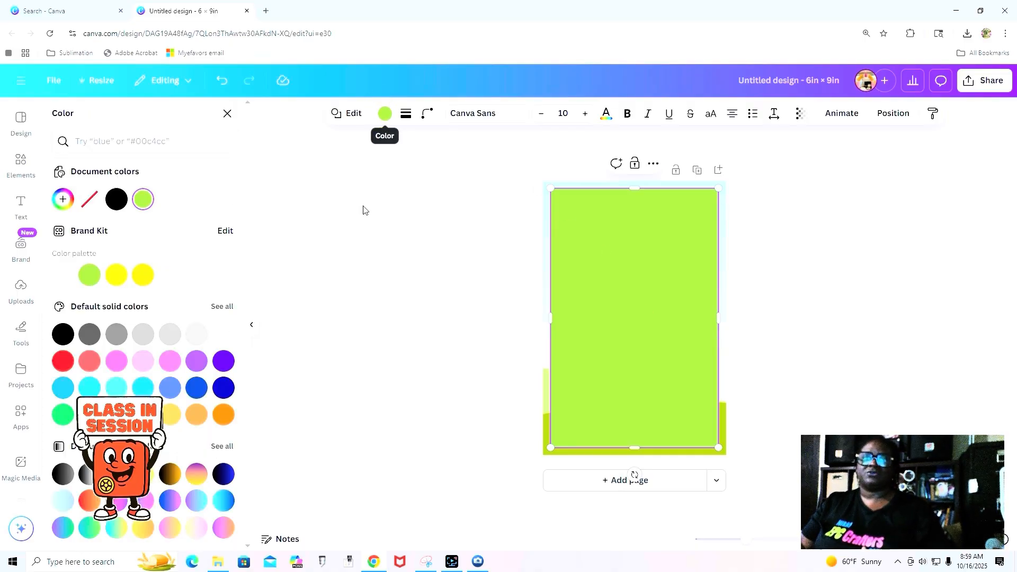
left_click(174, 202)
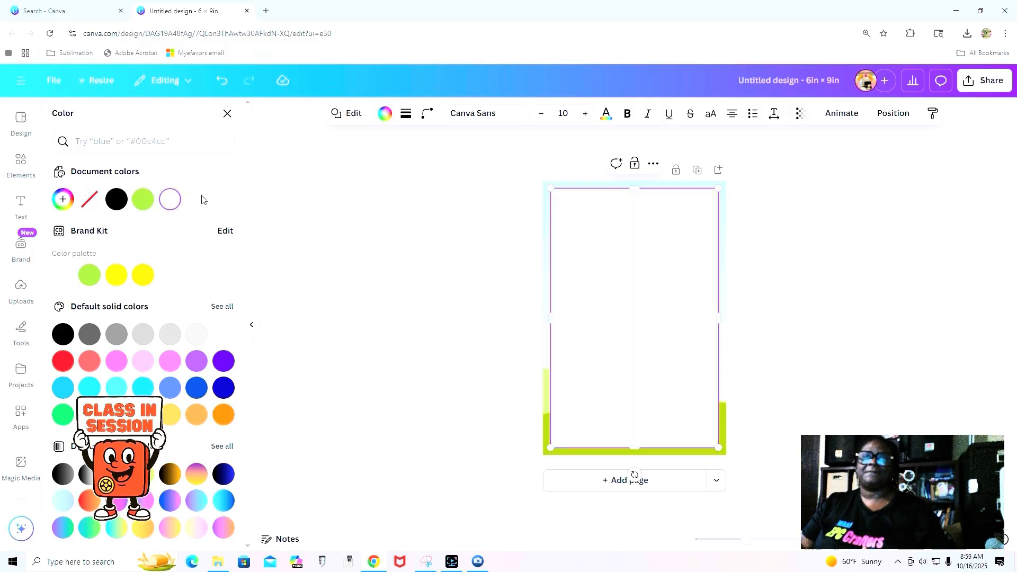
left_click(251, 324)
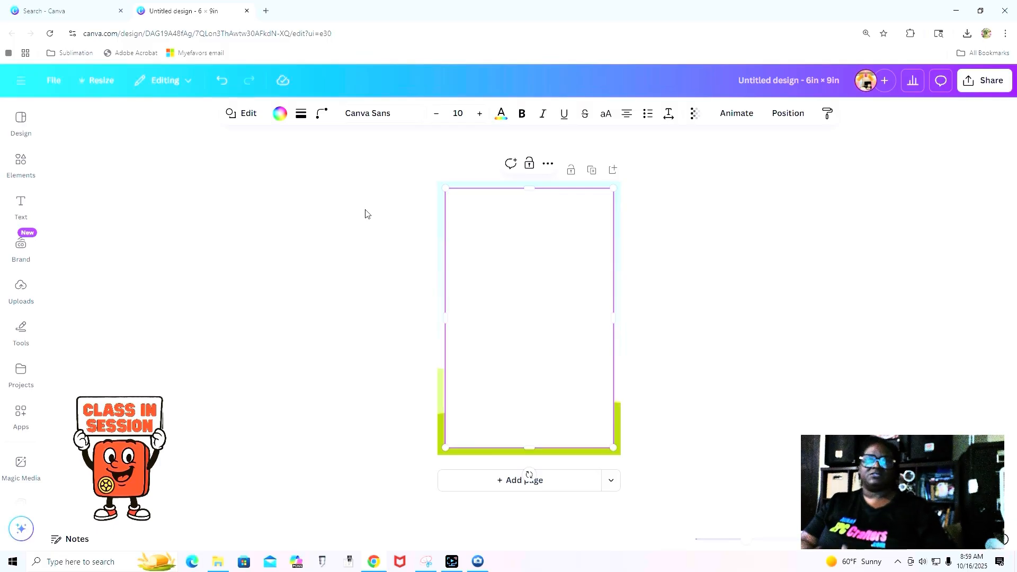
Nudge the white rectangle until it is centred in the border, then lock its position
left_click_drag(561, 231, 565, 232)
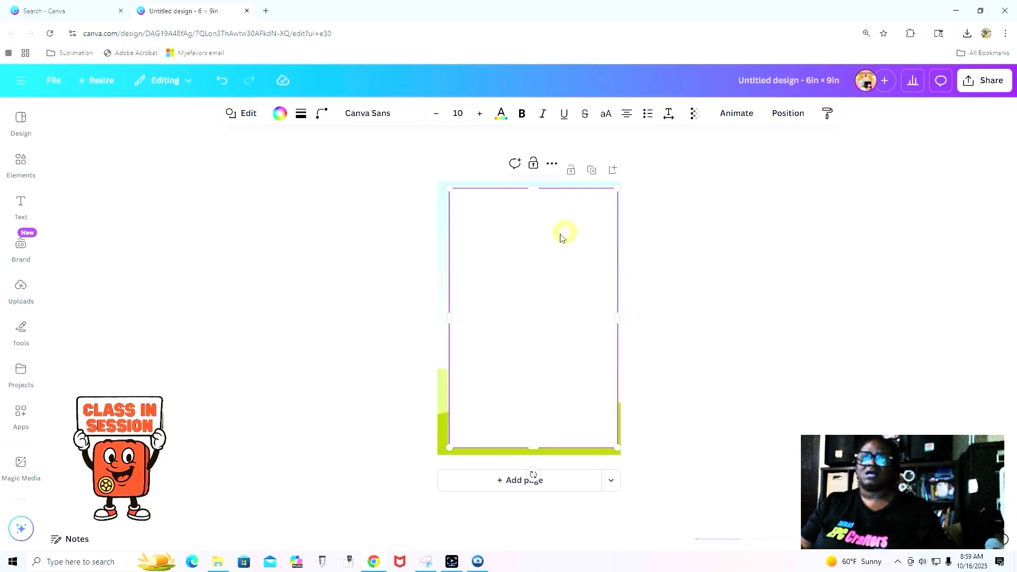
left_click(530, 217)
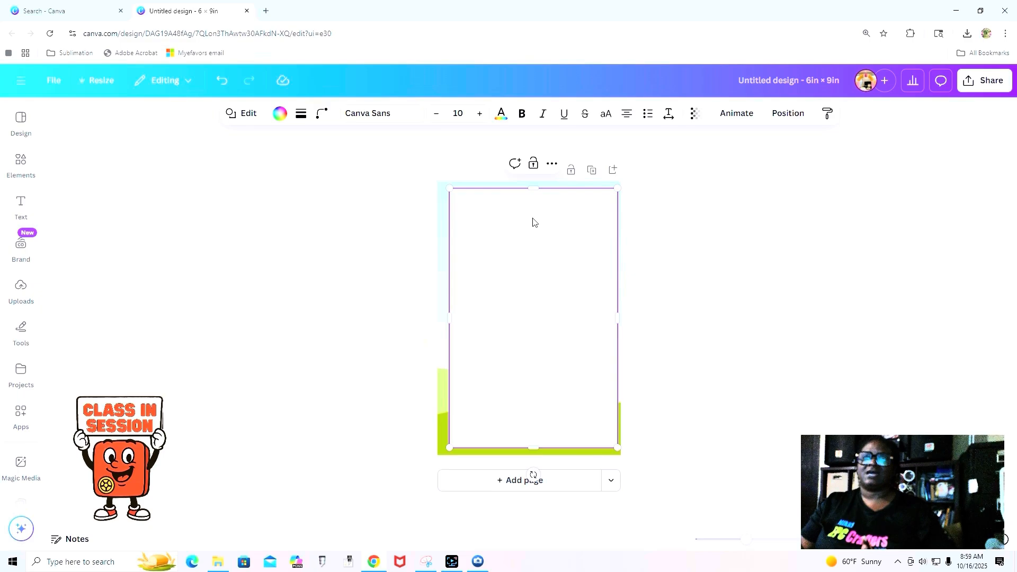
left_click(533, 219)
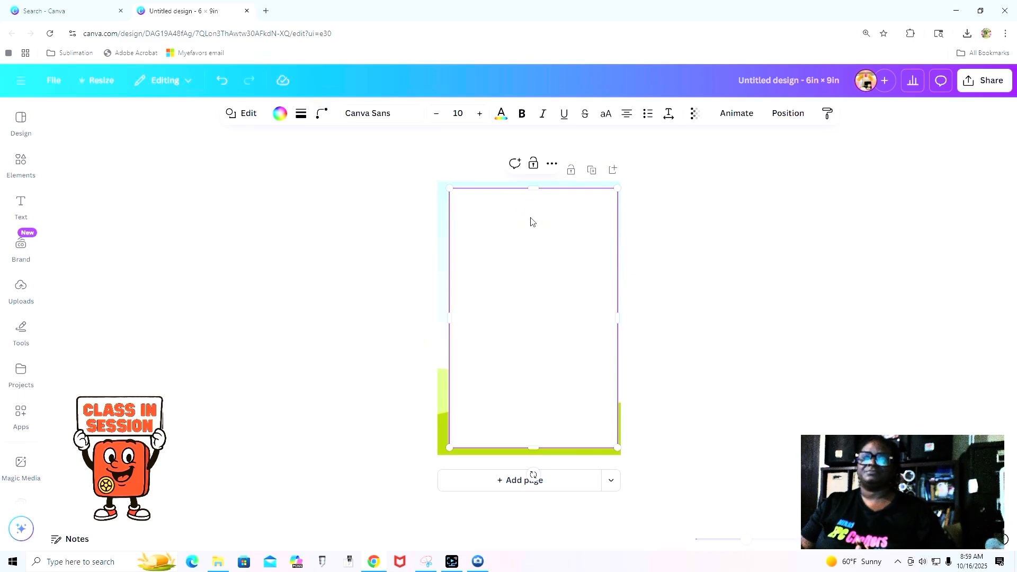
left_click_drag(529, 220, 531, 221)
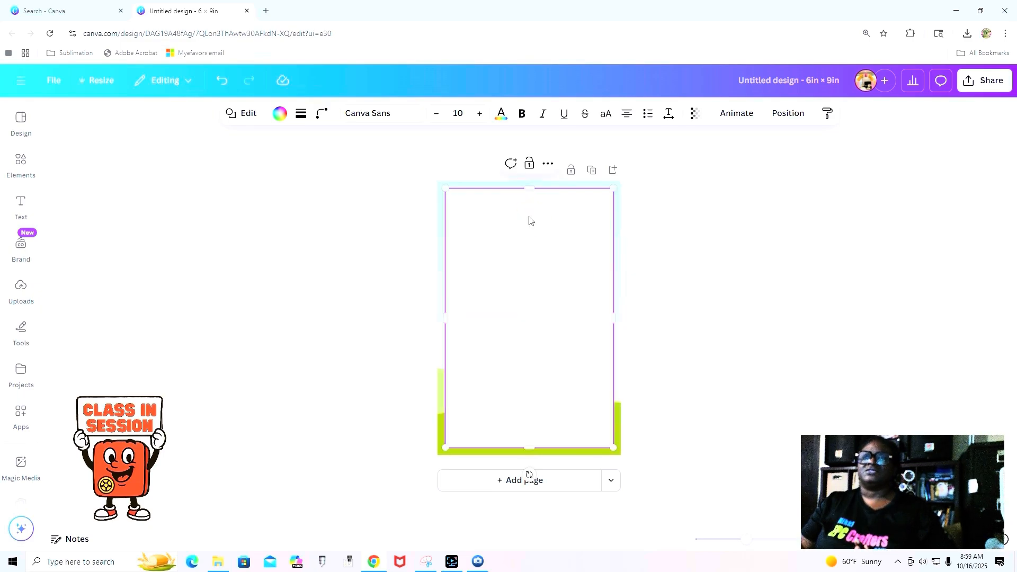
left_click(533, 167)
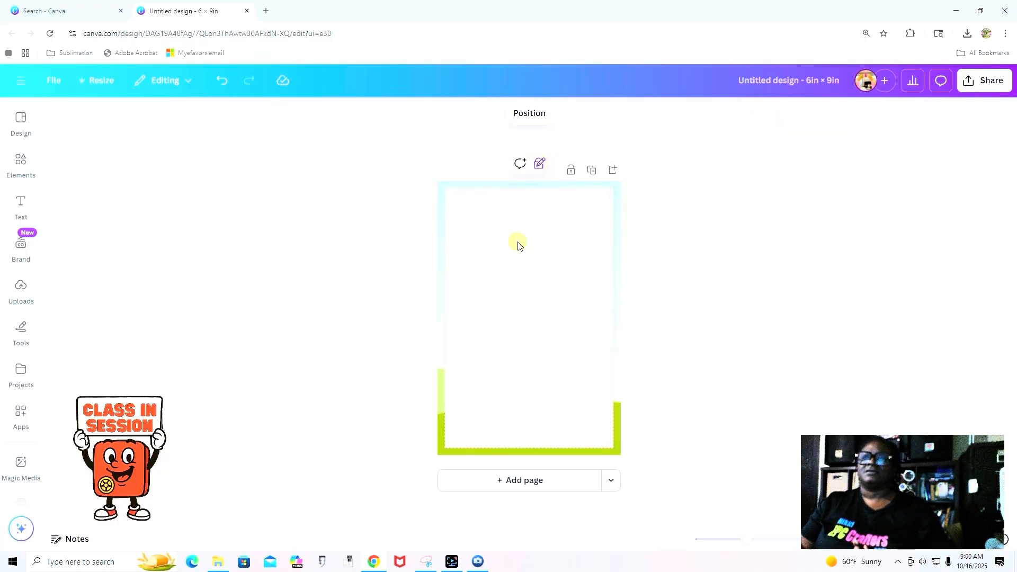
left_click(683, 285)
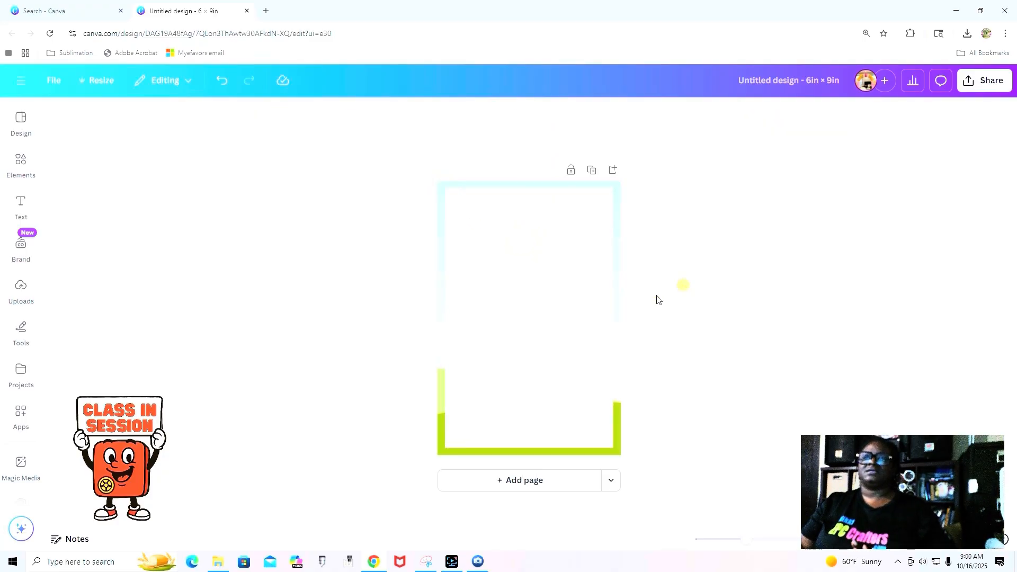
left_click(492, 306)
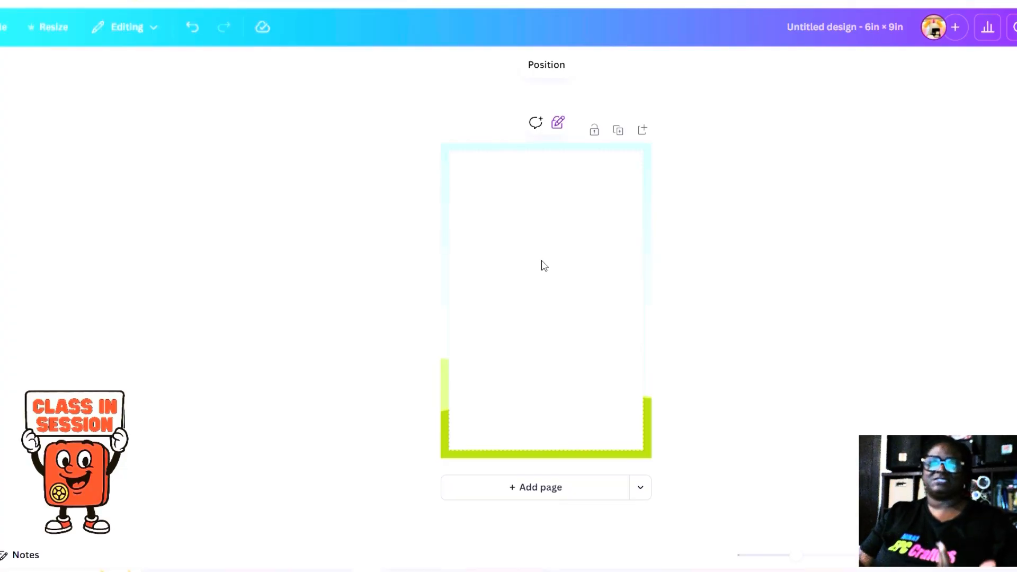
left_click(620, 131)
left_click(568, 226)
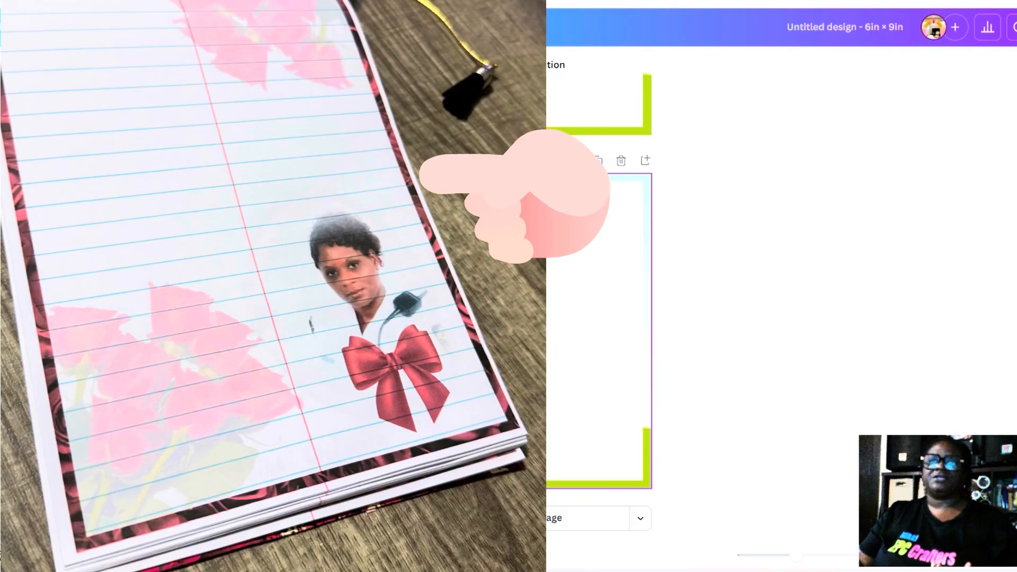
left_click(540, 146)
key("Delete")
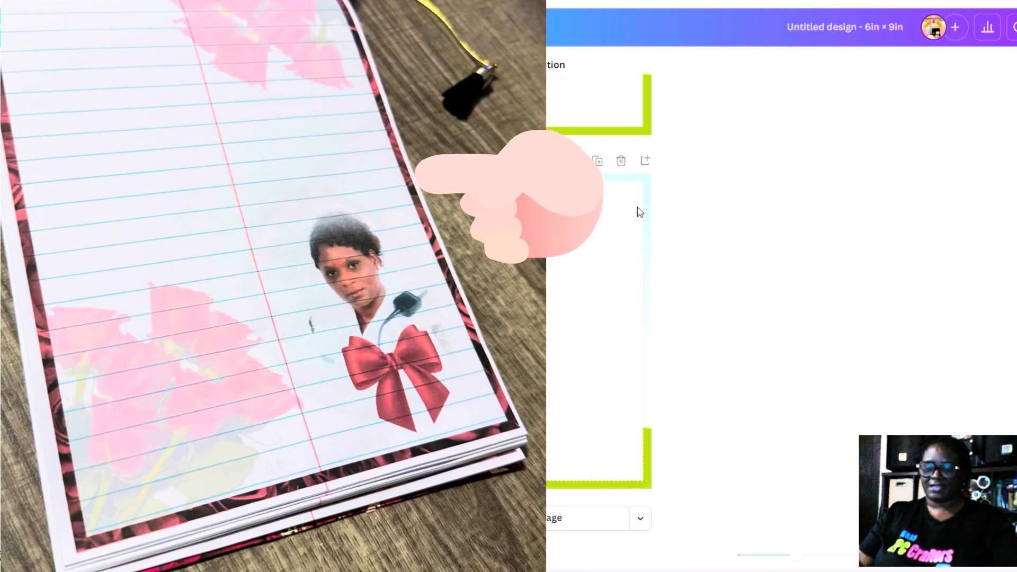
left_click(601, 205)
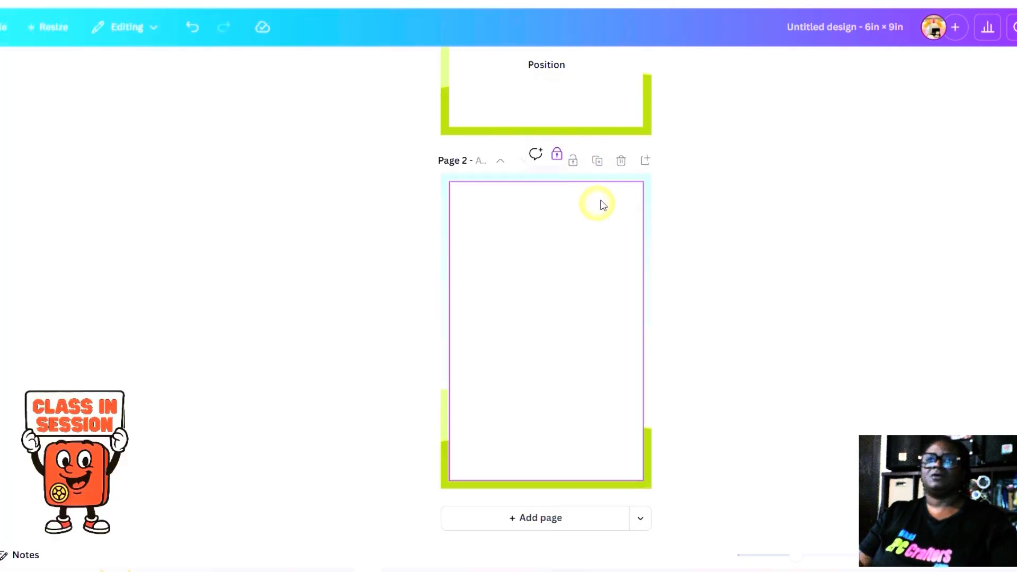
left_click(605, 178)
key("Delete")
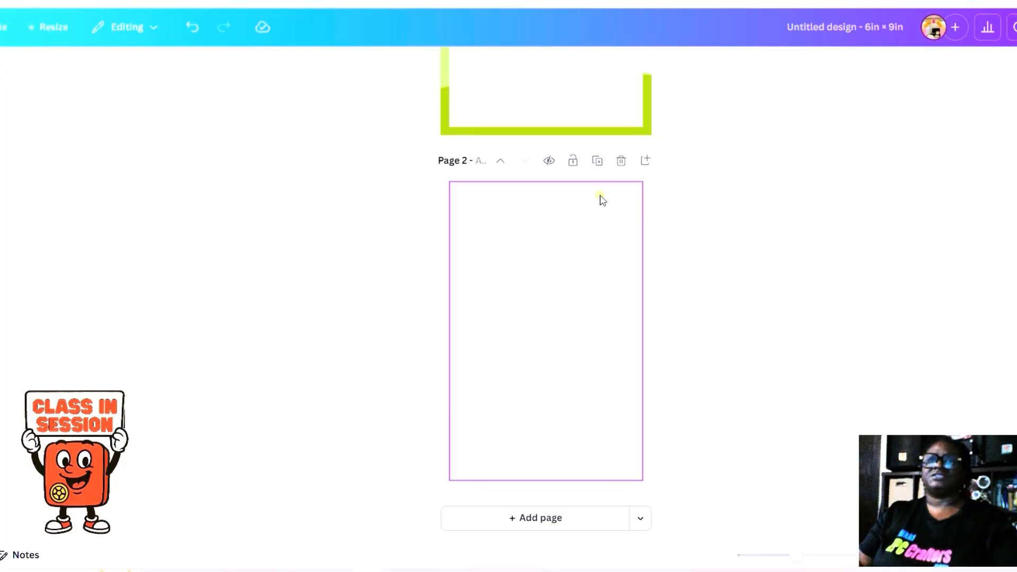
left_click(601, 200)
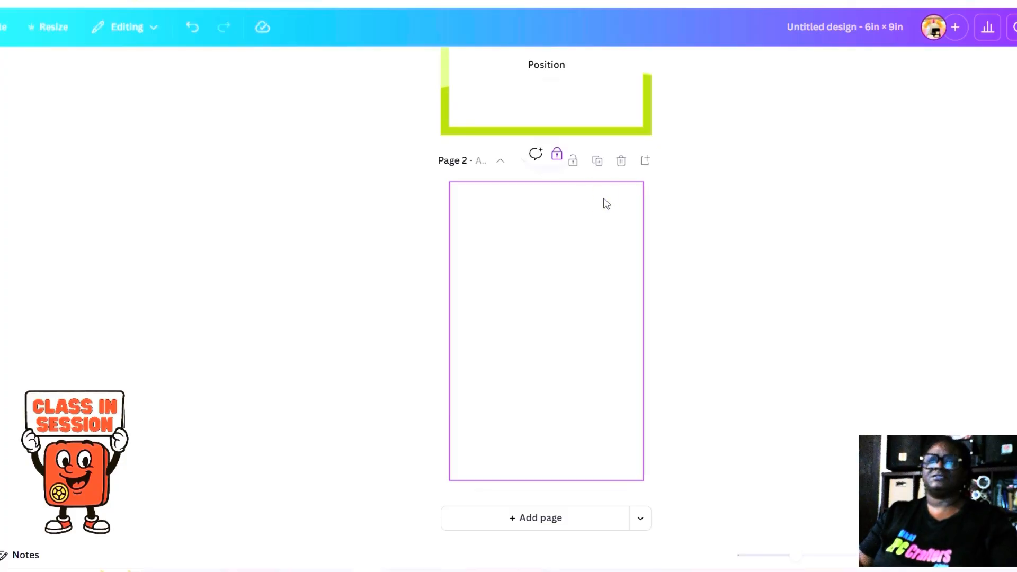
left_click(555, 155)
left_click(547, 206)
key("Delete")
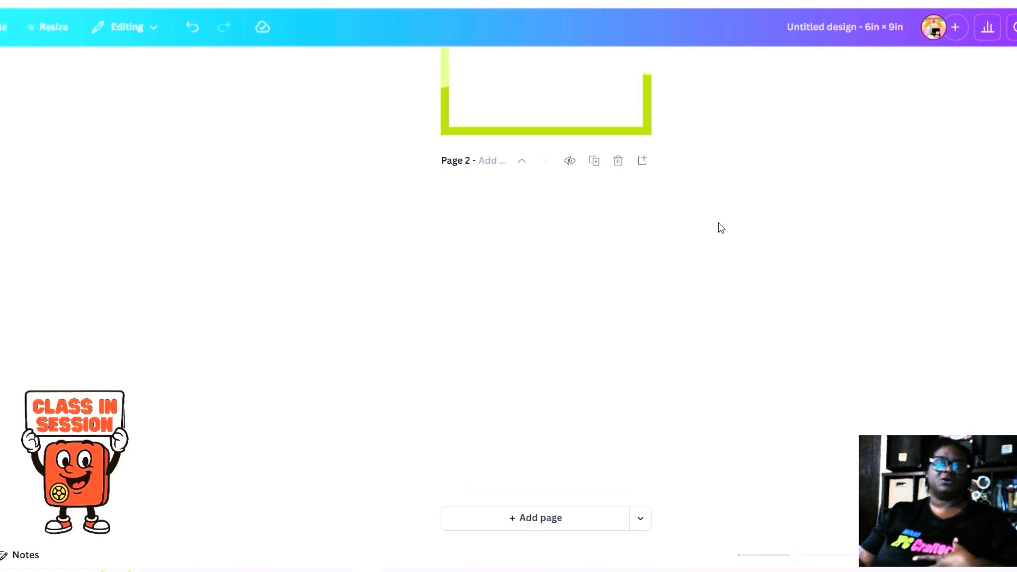
left_click(614, 164)
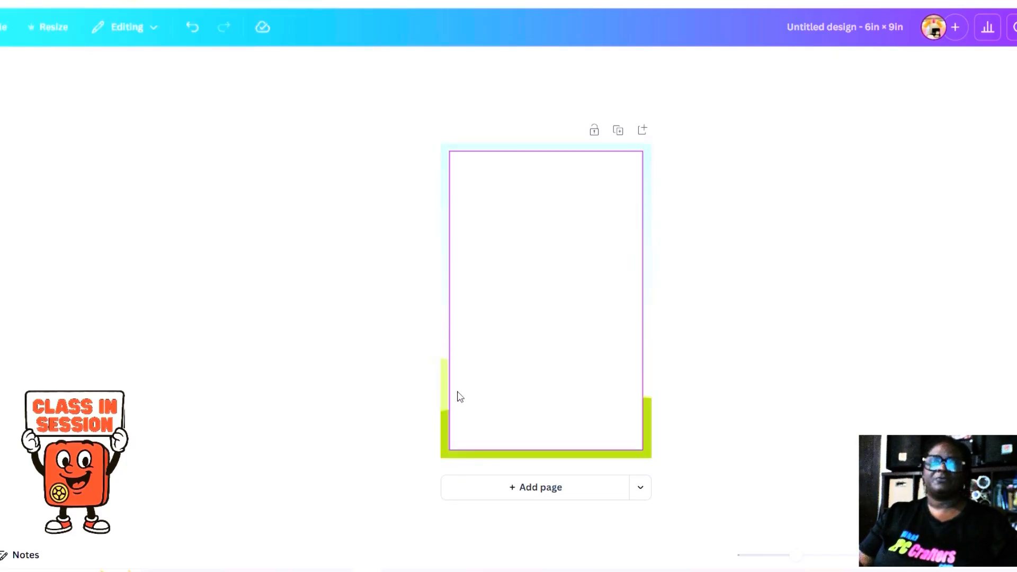
Duplicate the bordered white-panel page as Page 2 and open the Shapes collection
left_click(619, 133)
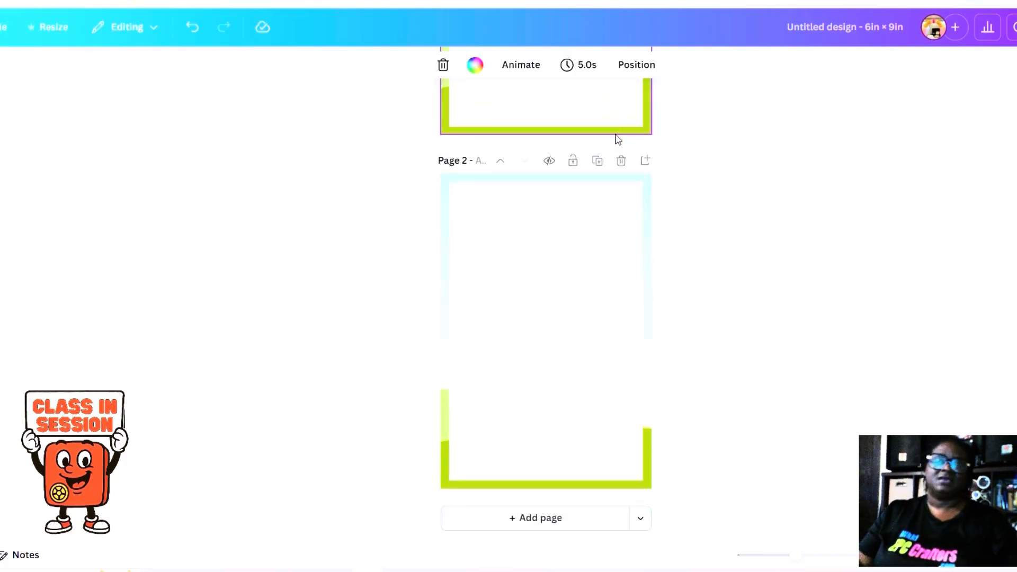
scroll(534, 196, "up", 5)
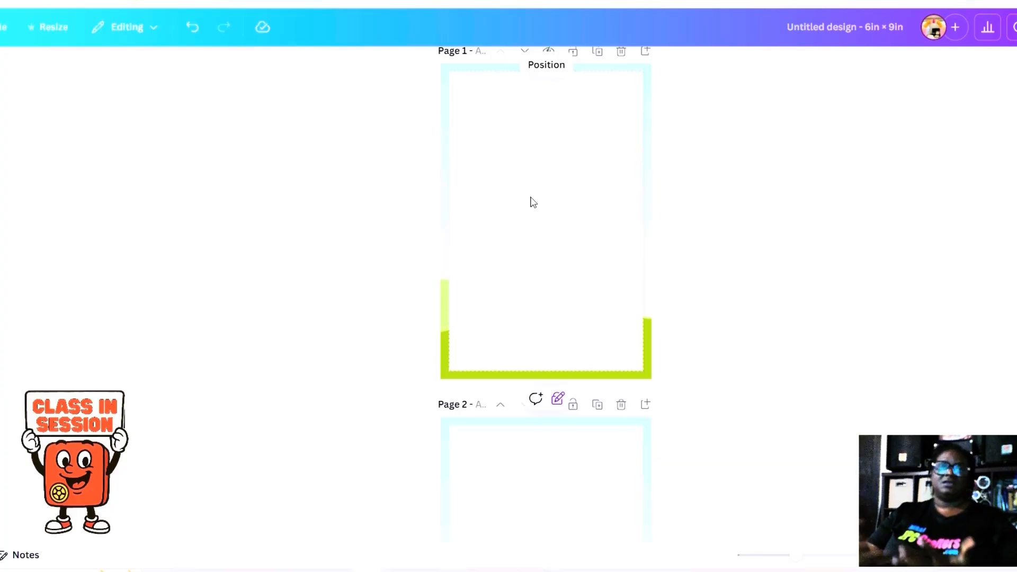
scroll(533, 202, "down", 4)
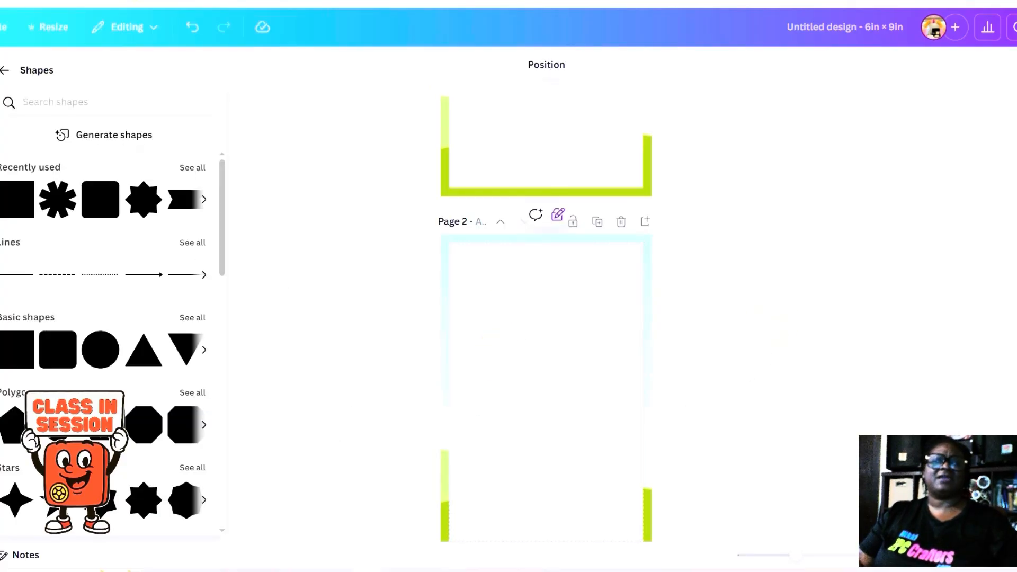
left_click(1, 114)
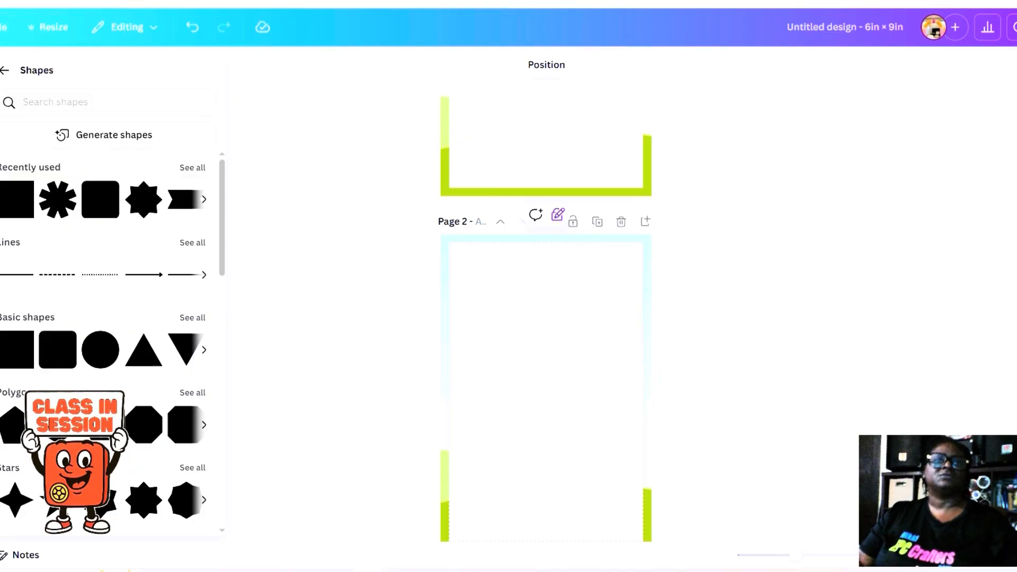
Add the red rose bouquet image from Recently used to Page 2
left_click(5, 71)
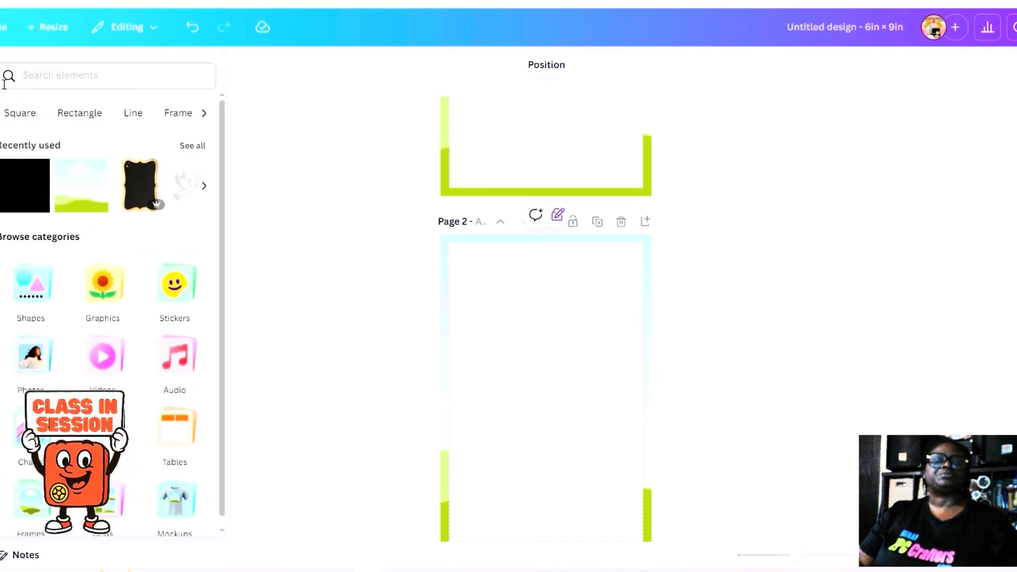
left_click(187, 146)
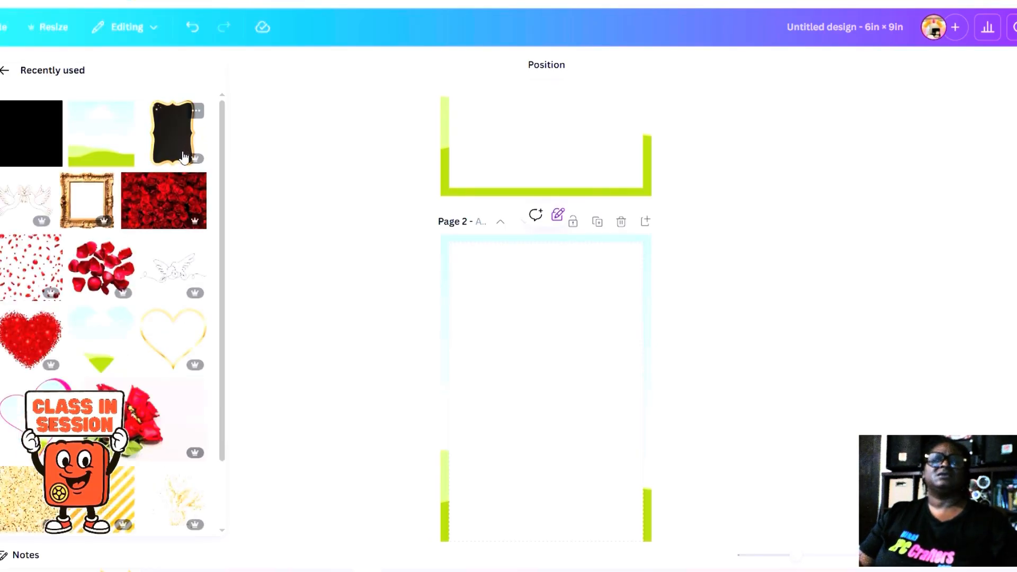
scroll(174, 299, "down", 1)
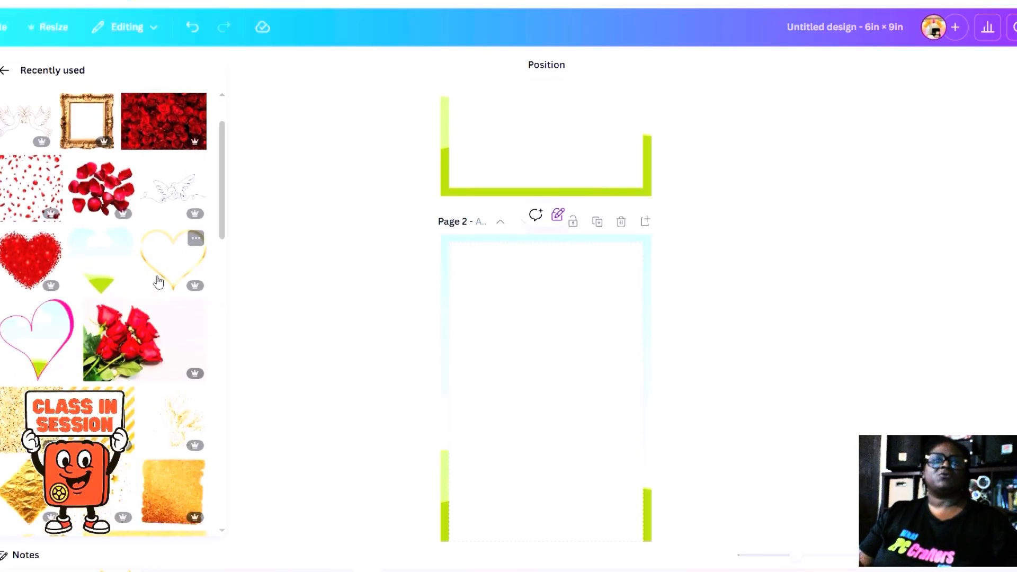
left_click(133, 358)
scroll(688, 453, "down", 2)
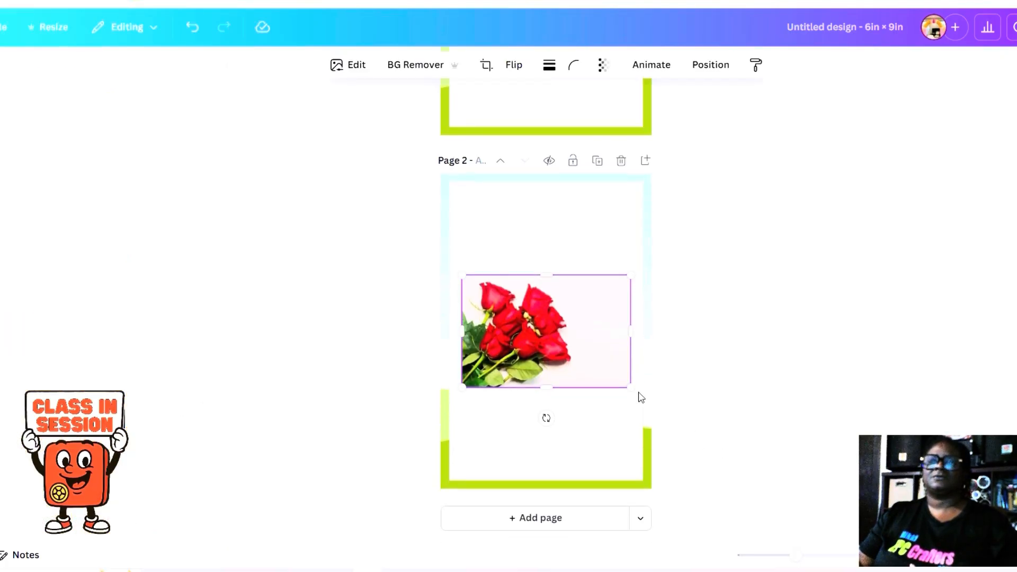
Remove the roses' background, crop the empty right side and enlarge to 4.1 square, bottom-left
left_click(389, 65)
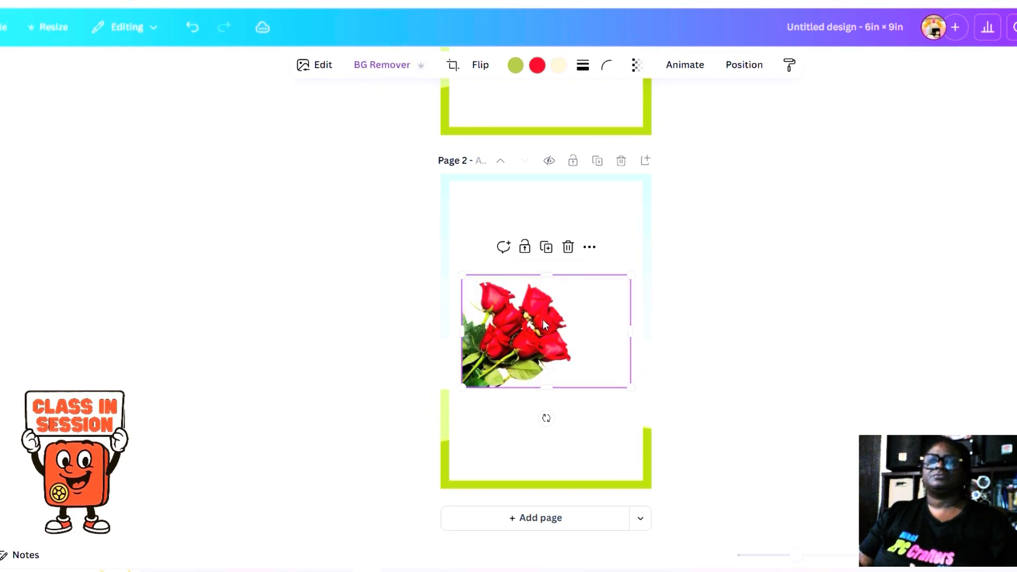
left_click_drag(630, 327, 574, 329)
left_click_drag(572, 389, 604, 421)
left_click_drag(511, 355, 493, 427)
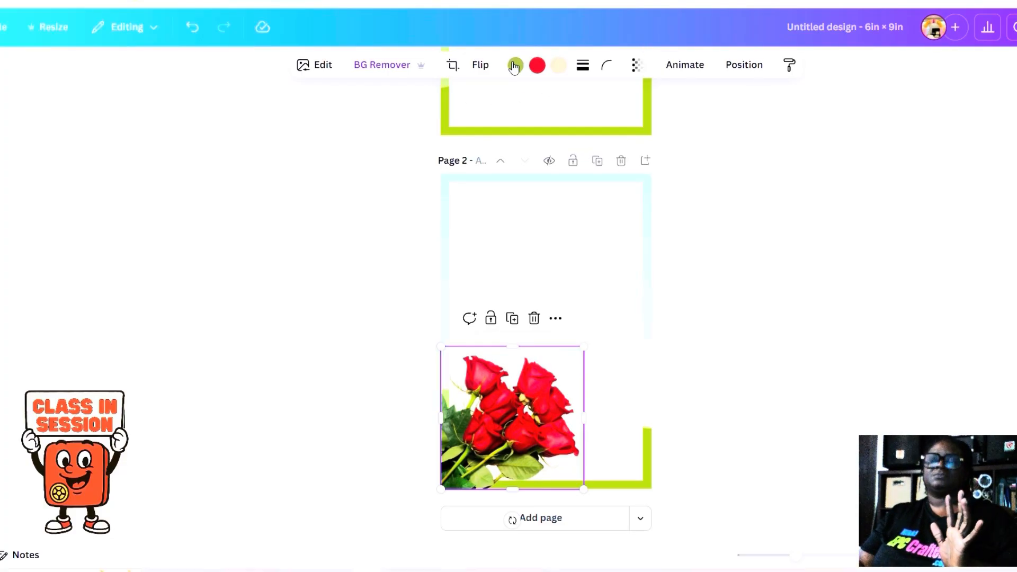
Set the rose bouquet's transparency to 30 so it reads as a soft watermark
left_click(646, 67)
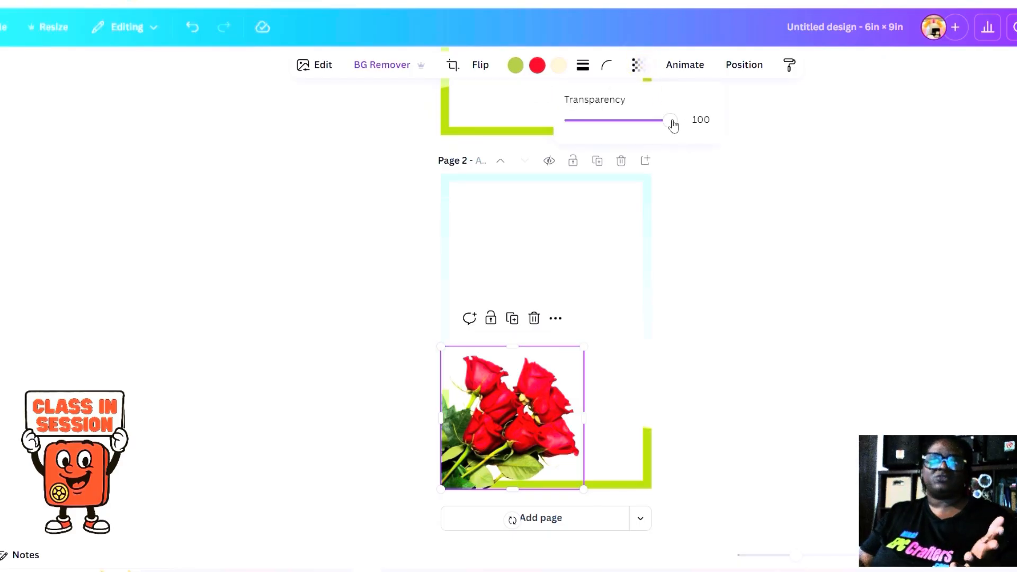
left_click_drag(673, 124, 602, 137)
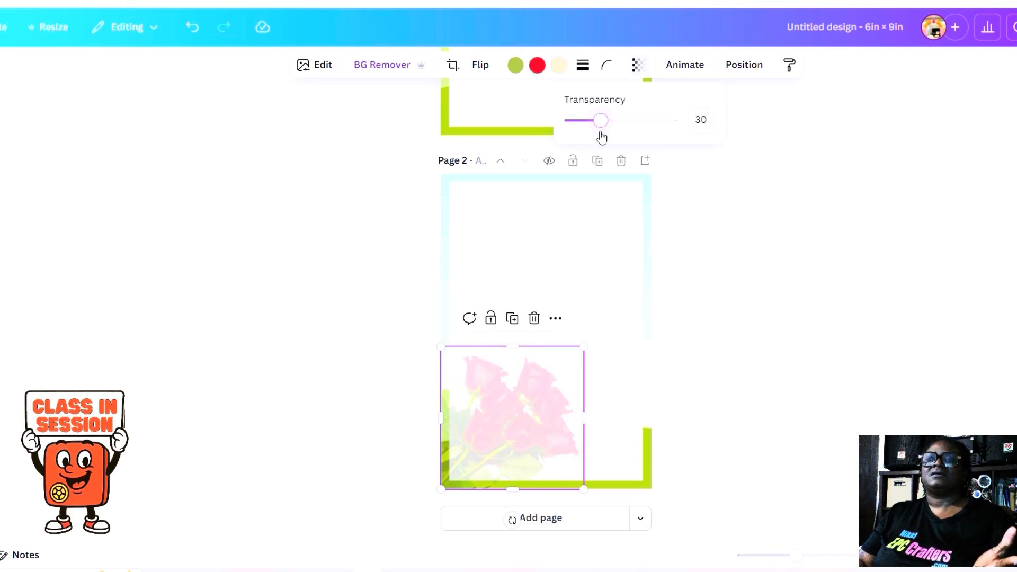
left_click(633, 324)
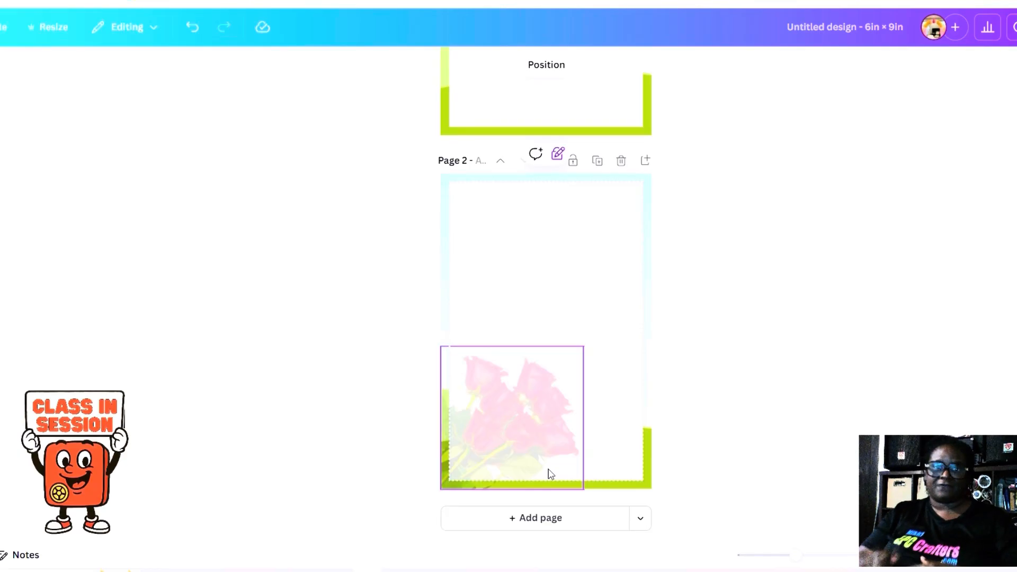
Duplicate the faded rose image, rotate the copy, and place it against Page 2's top-right edge
right_click(494, 389)
left_click(539, 308)
left_click(508, 399)
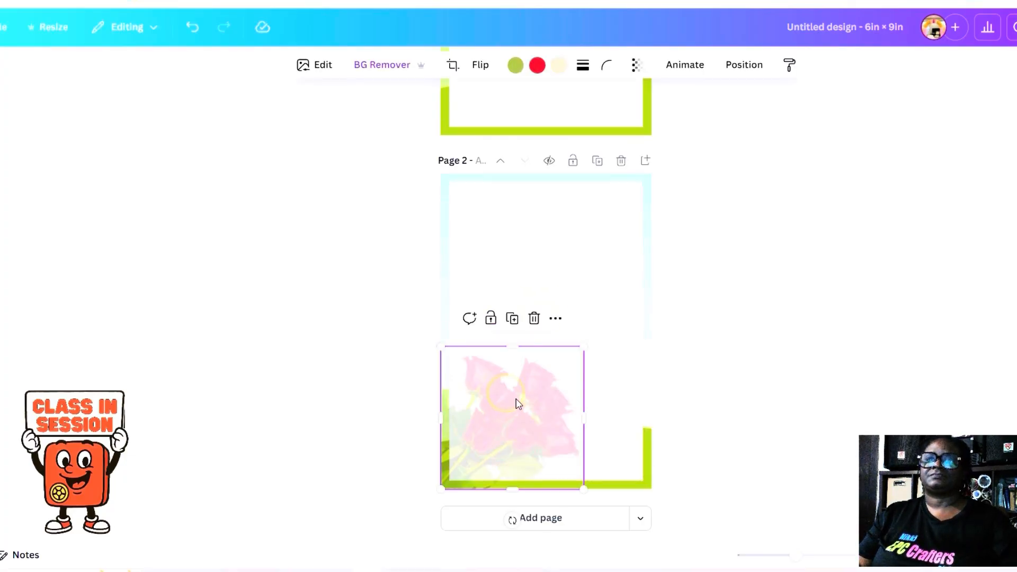
right_click(516, 404)
left_click(561, 196)
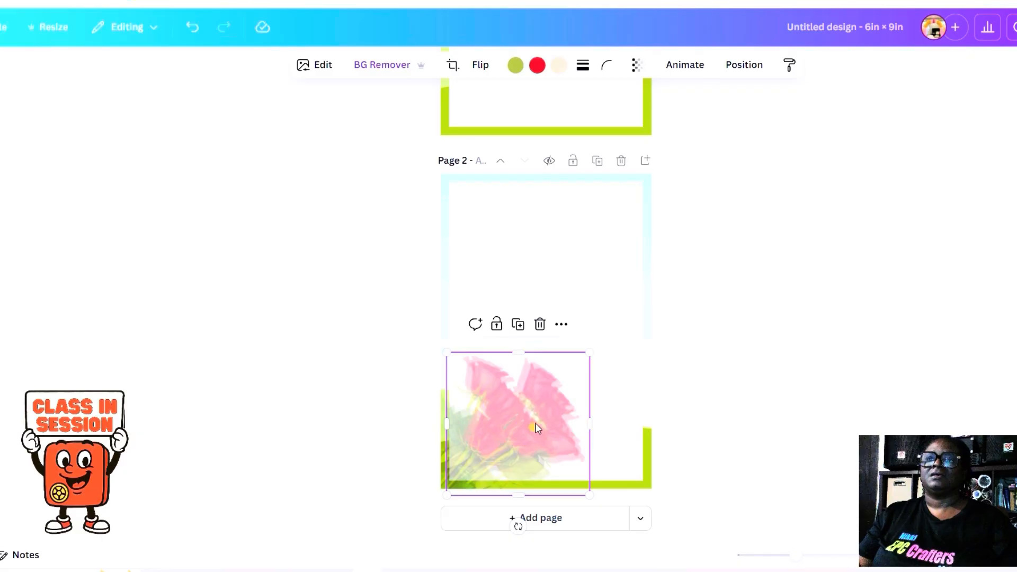
left_click_drag(535, 424, 572, 256)
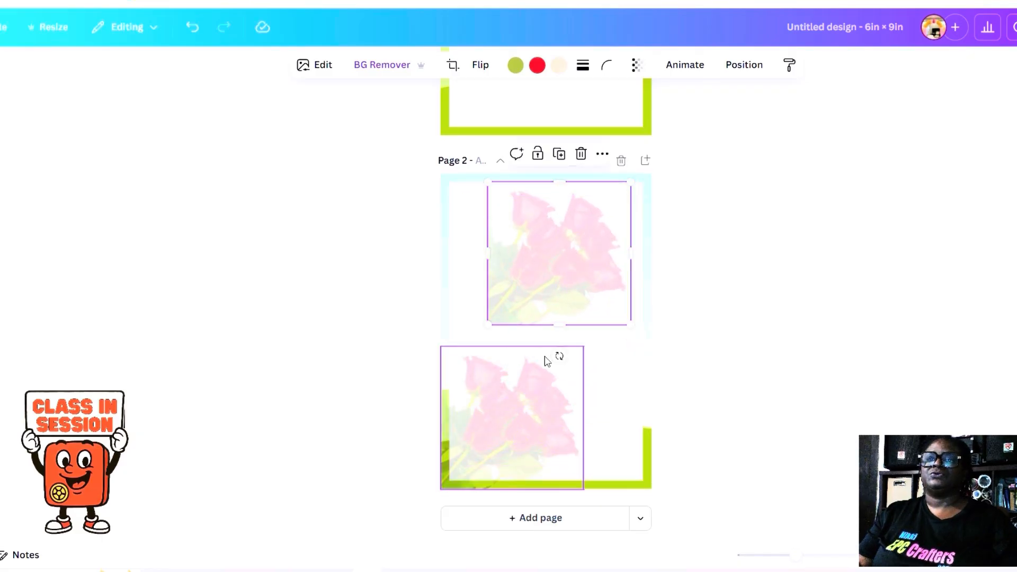
left_click_drag(559, 356, 561, 199)
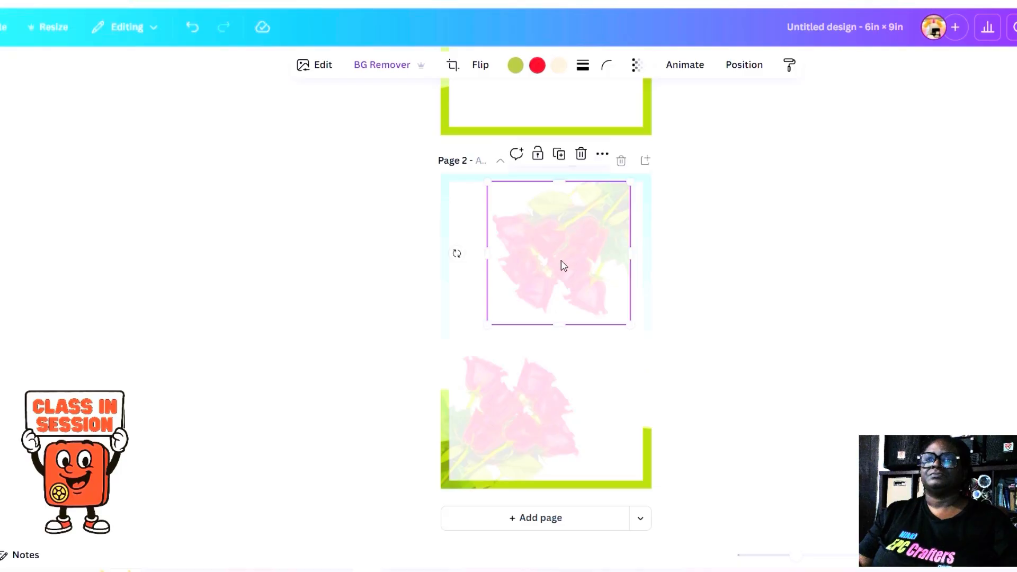
left_click_drag(563, 266, 586, 256)
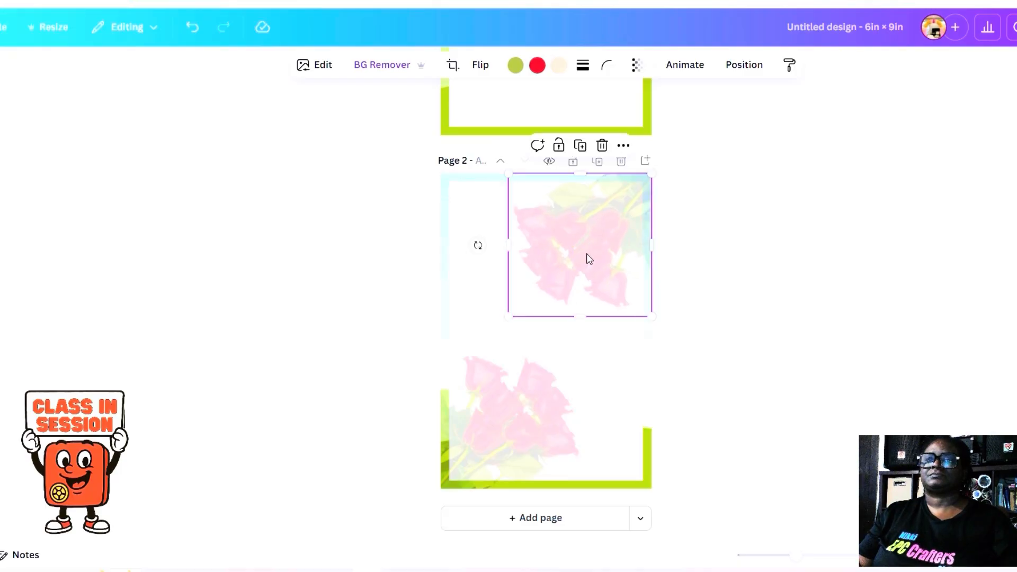
left_click_drag(650, 319, 620, 281)
left_click_drag(595, 241, 612, 241)
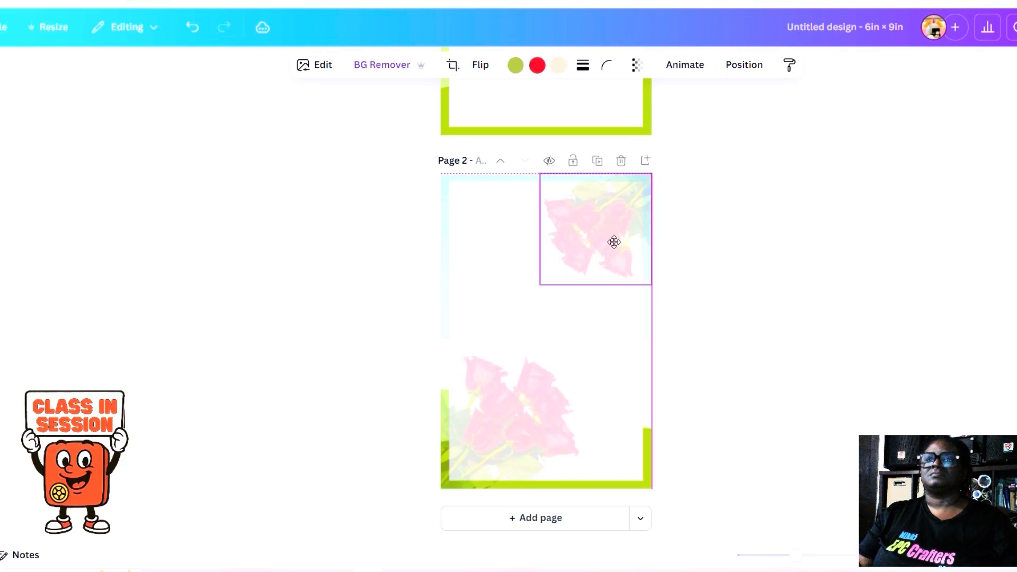
Shrink the lower rose image and align it into Page 2's bottom-left corner
left_click(525, 388)
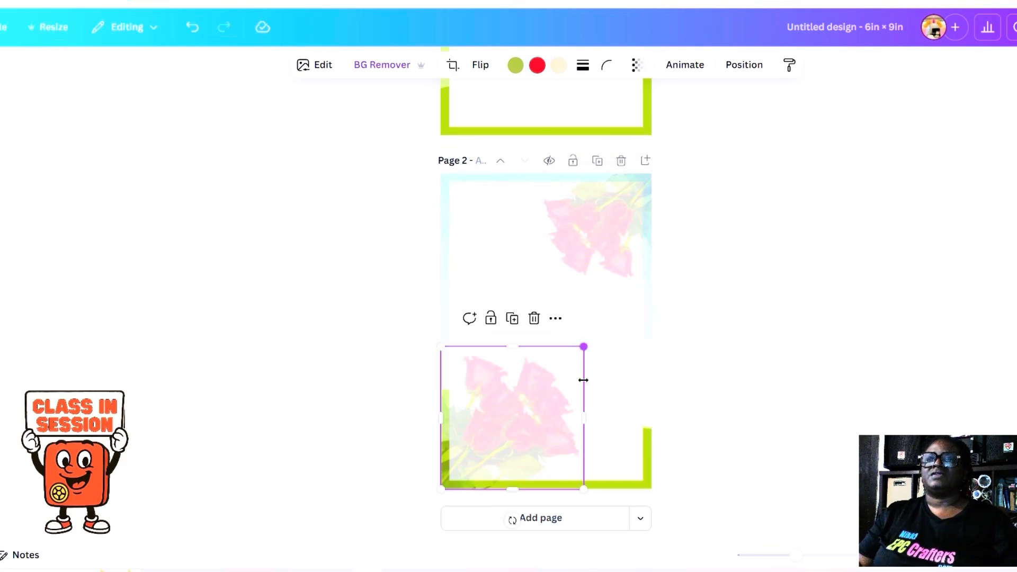
left_click_drag(583, 488, 556, 465)
left_click_drag(487, 420, 485, 446)
left_click_drag(484, 447, 491, 442)
Turn the top-right rose image upside down and enlarge it
left_click(576, 338)
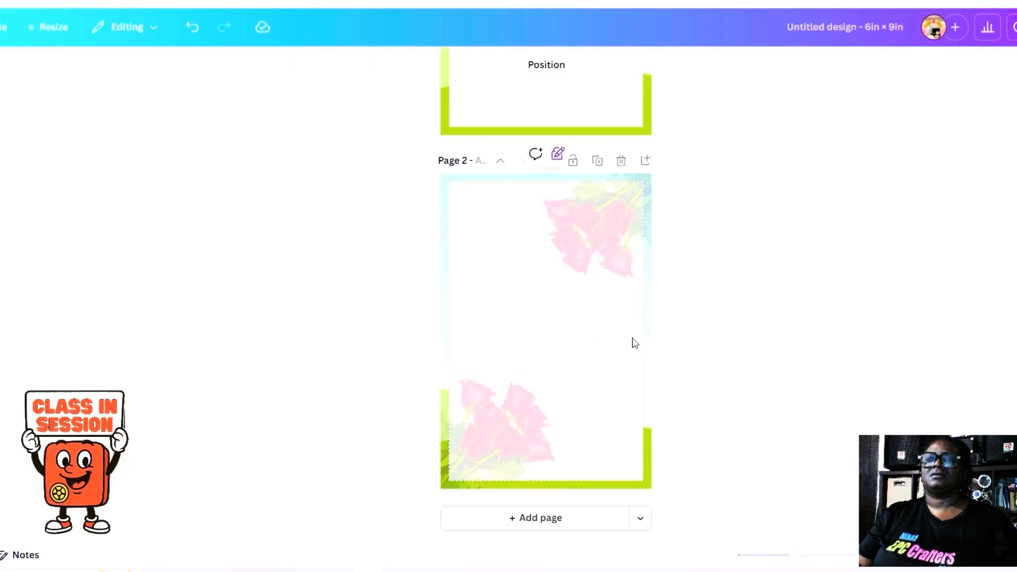
left_click(624, 239)
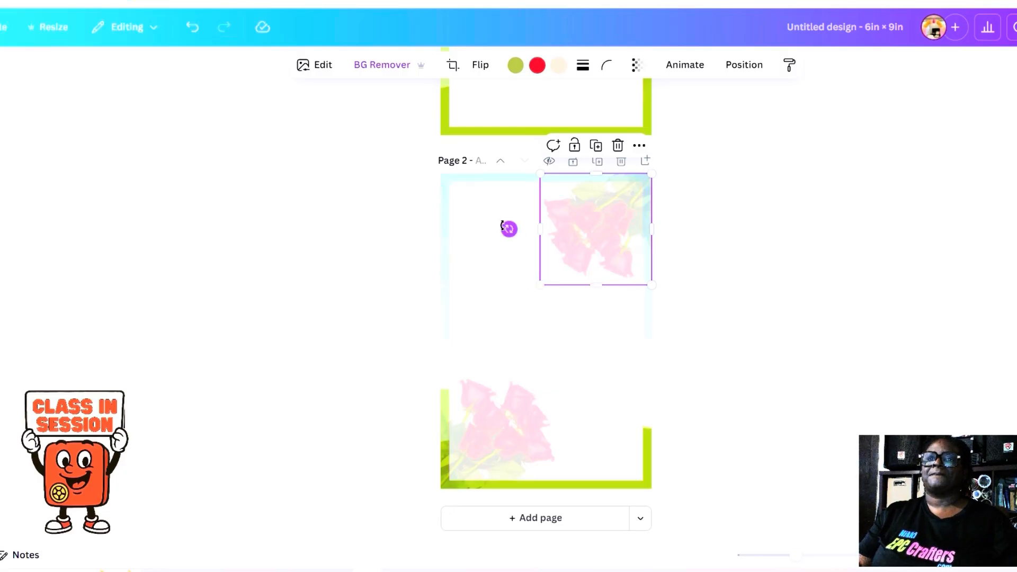
left_click_drag(508, 228, 503, 225)
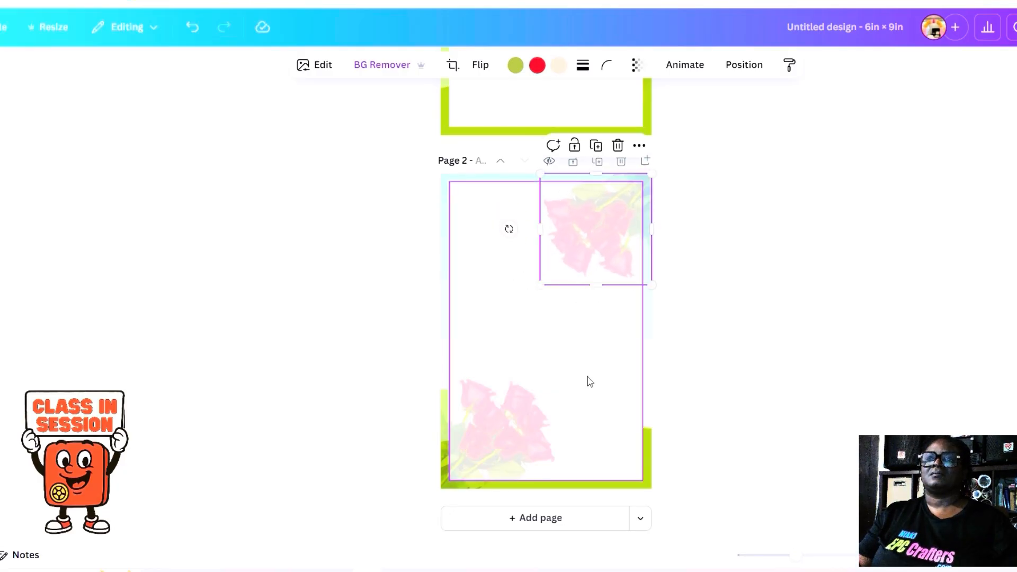
left_click(584, 377)
left_click(584, 250)
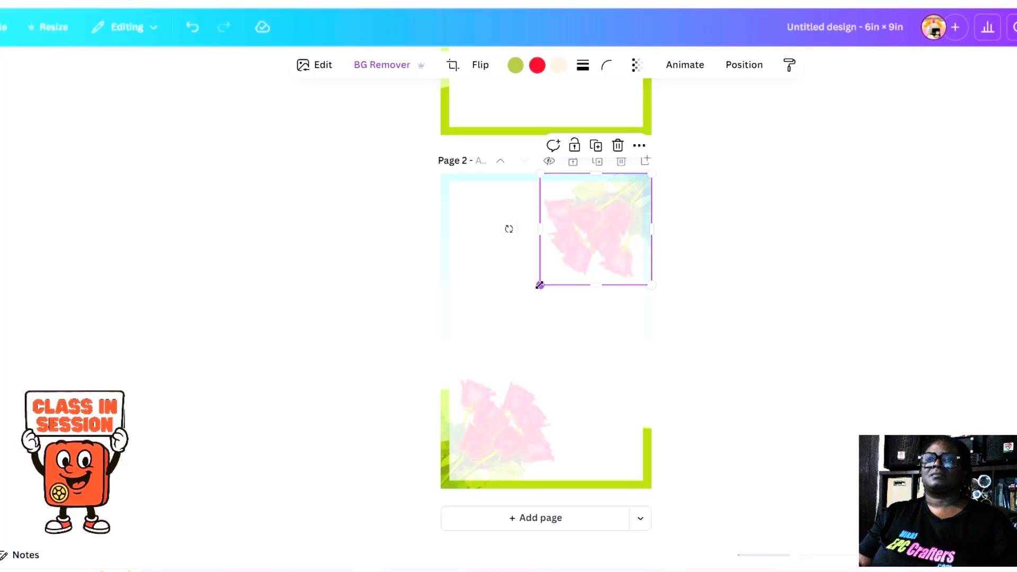
left_click_drag(539, 285, 529, 294)
left_click(601, 418)
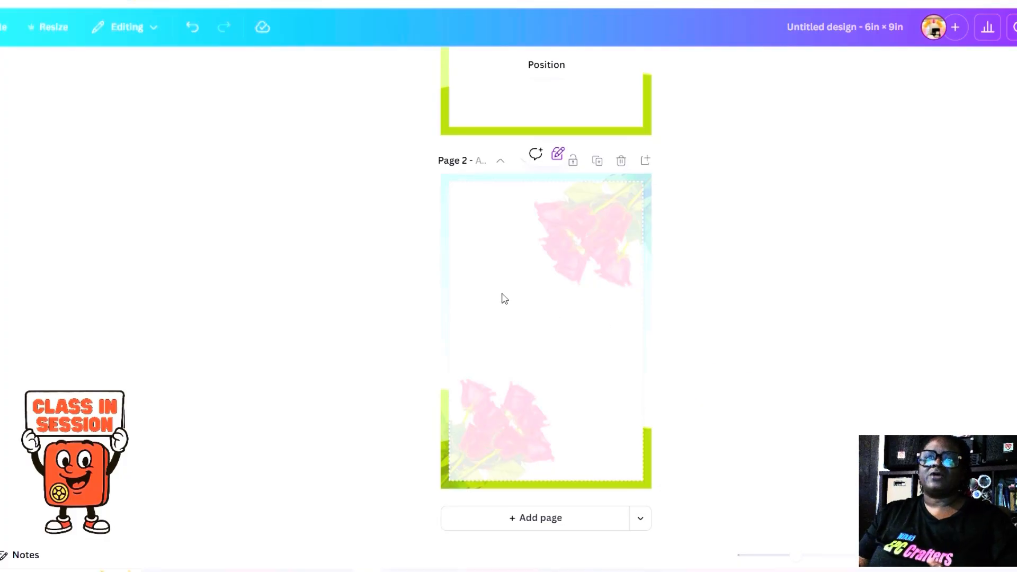
Unlock the border frame on page 2
left_click(441, 274)
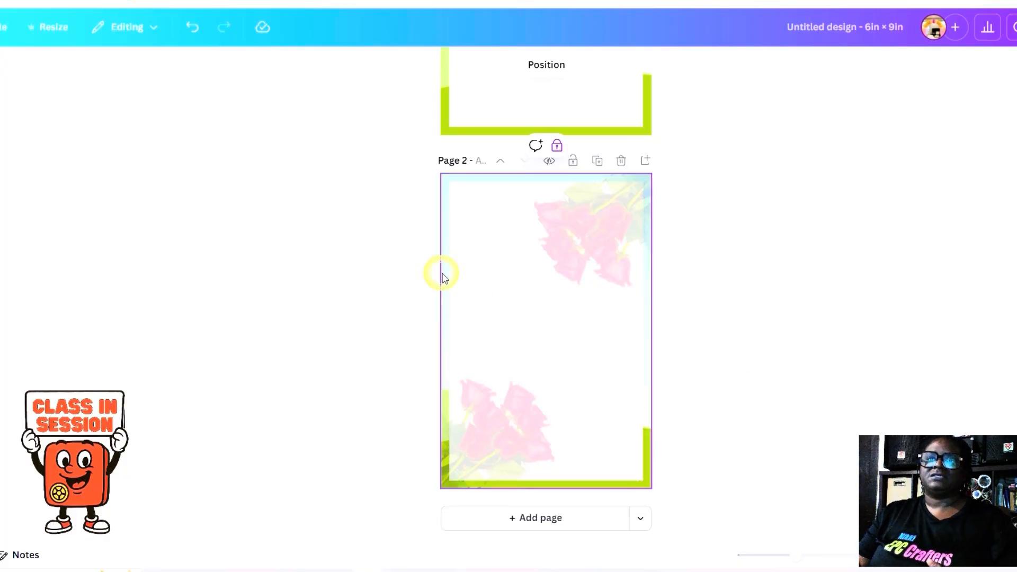
left_click(557, 145)
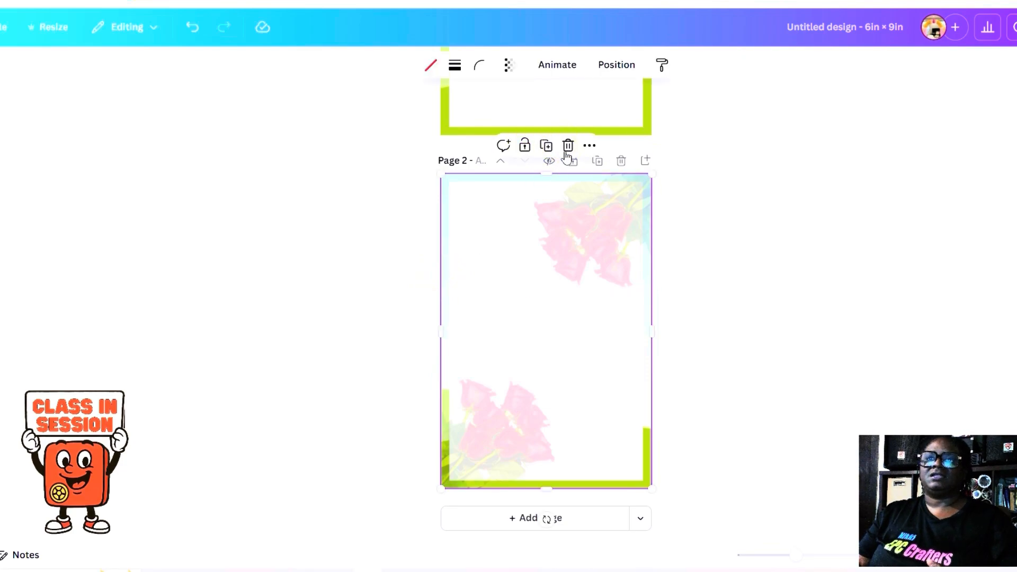
left_click(485, 225)
left_click(447, 217)
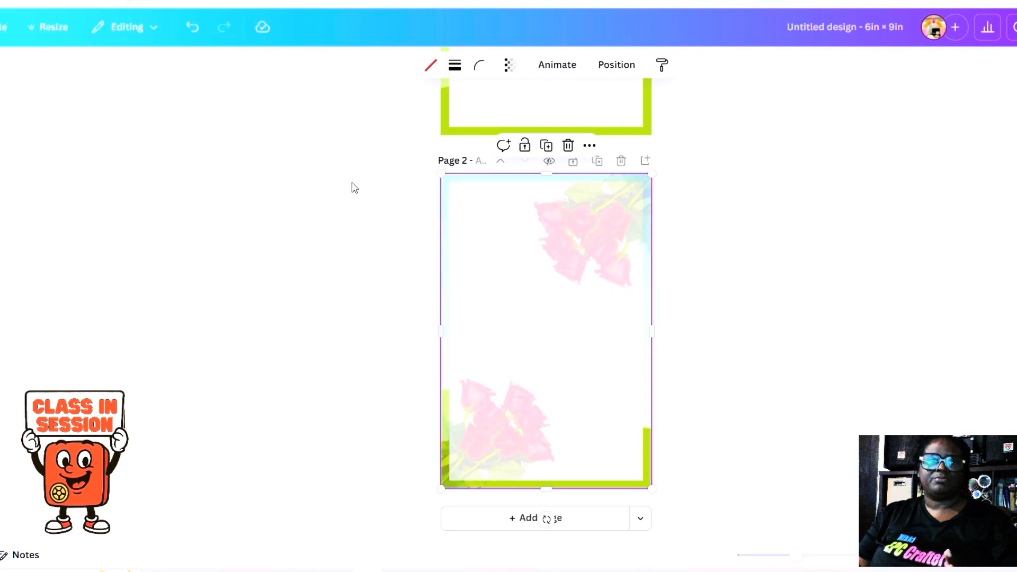
Add the red roses border image behind the white frame, then duplicate the page as page 3
mouse_move(1, 123)
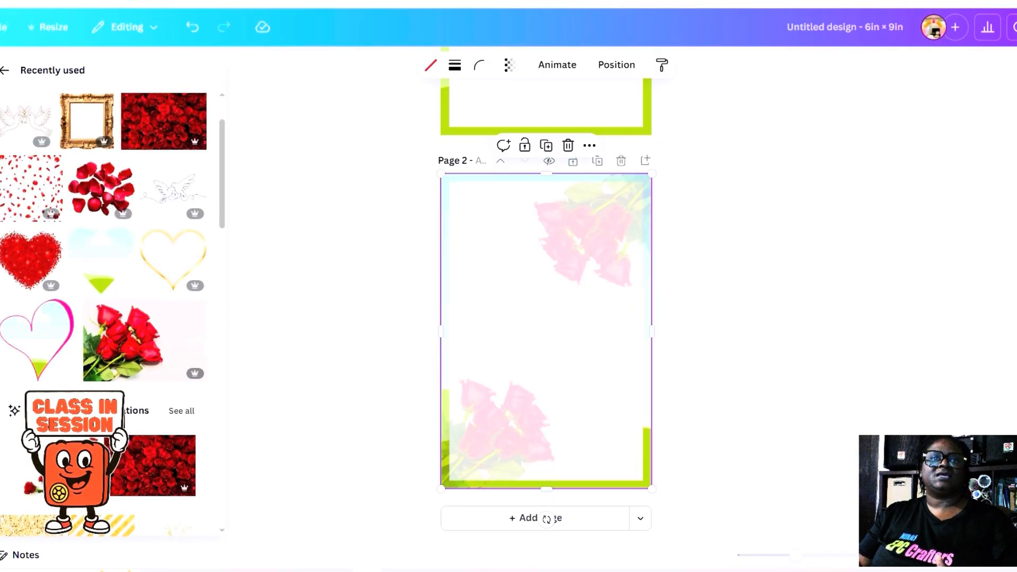
left_click(156, 126)
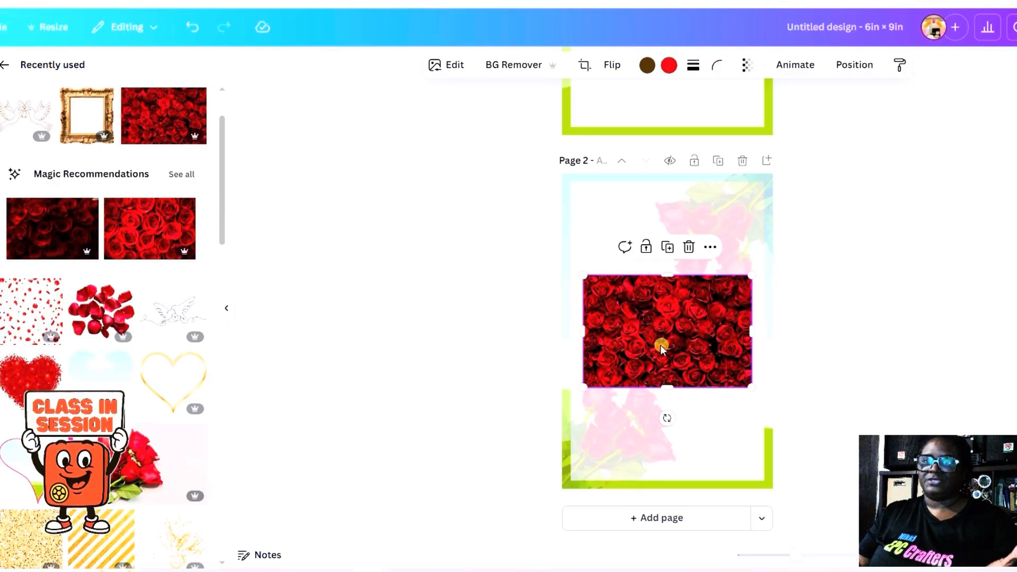
mouse_move(659, 345)
left_mouse_down()
mouse_move(639, 227)
mouse_move(615, 202)
mouse_move(554, 221)
mouse_move(669, 334)
left_mouse_up()
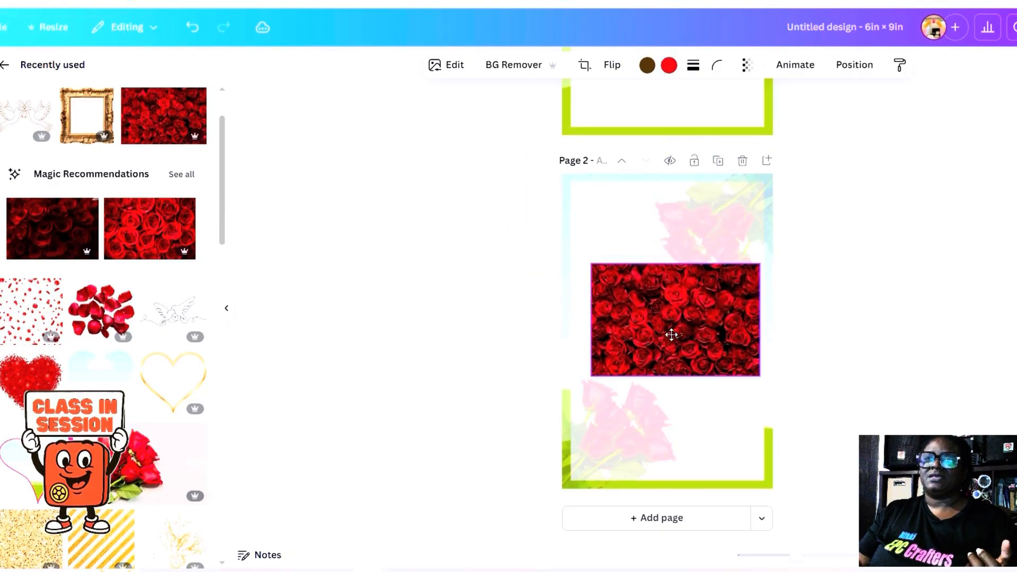
left_click(609, 180)
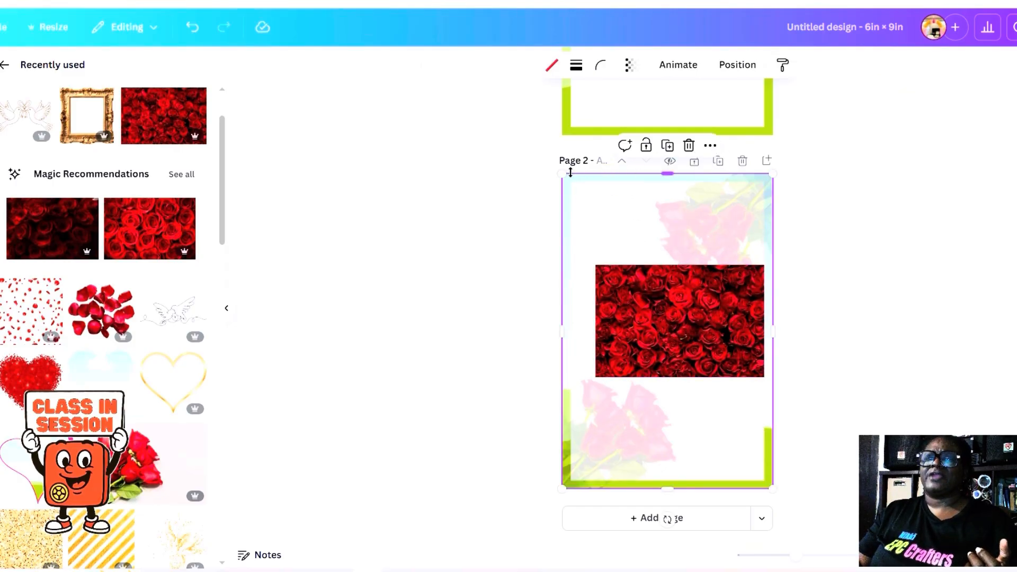
left_click(742, 61)
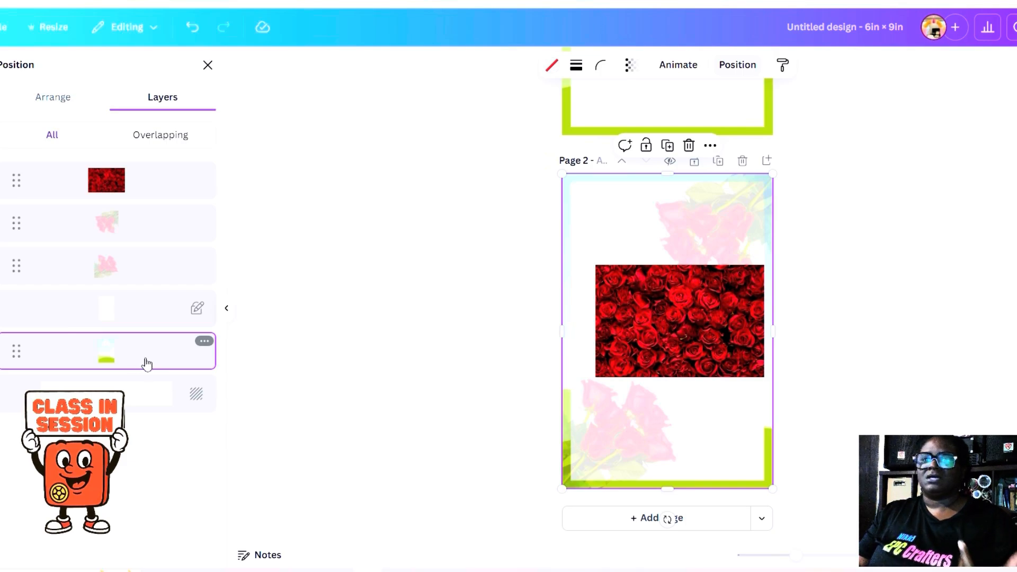
left_click_drag(688, 321, 644, 180)
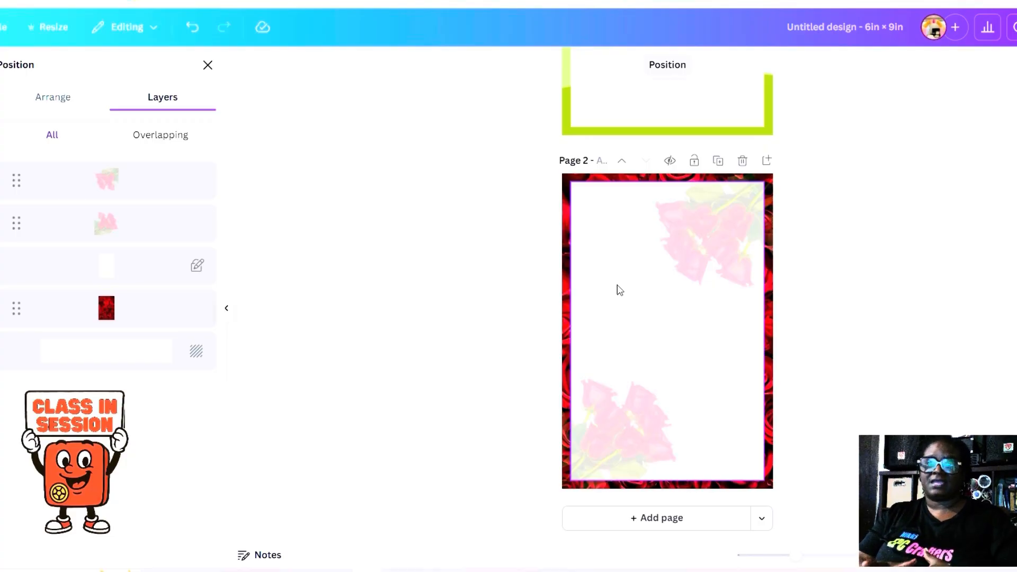
left_click(718, 161)
left_click(710, 331)
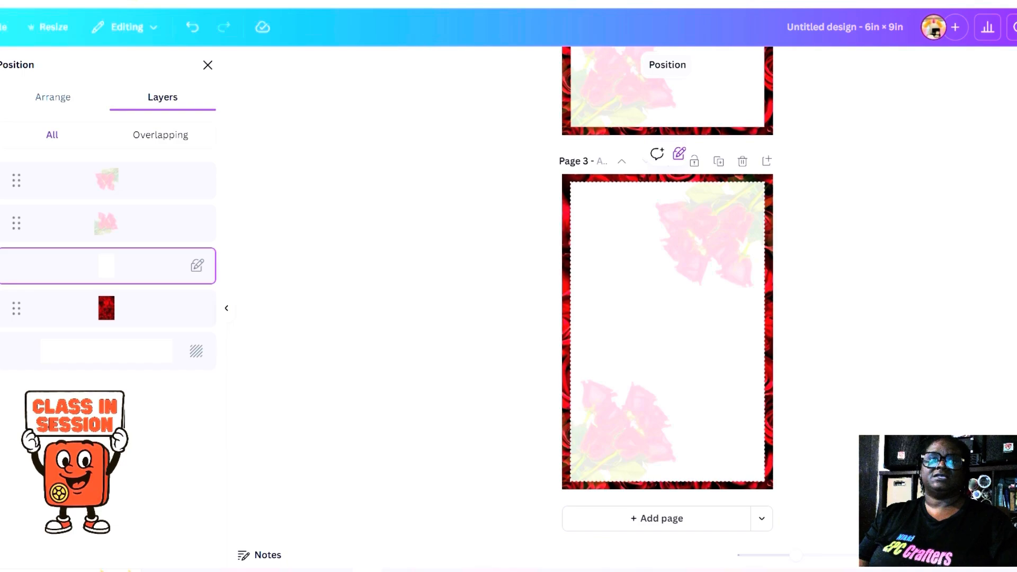
Search elements for 'Frame', clear the search, then show all Recently used elements
left_click(1, 110)
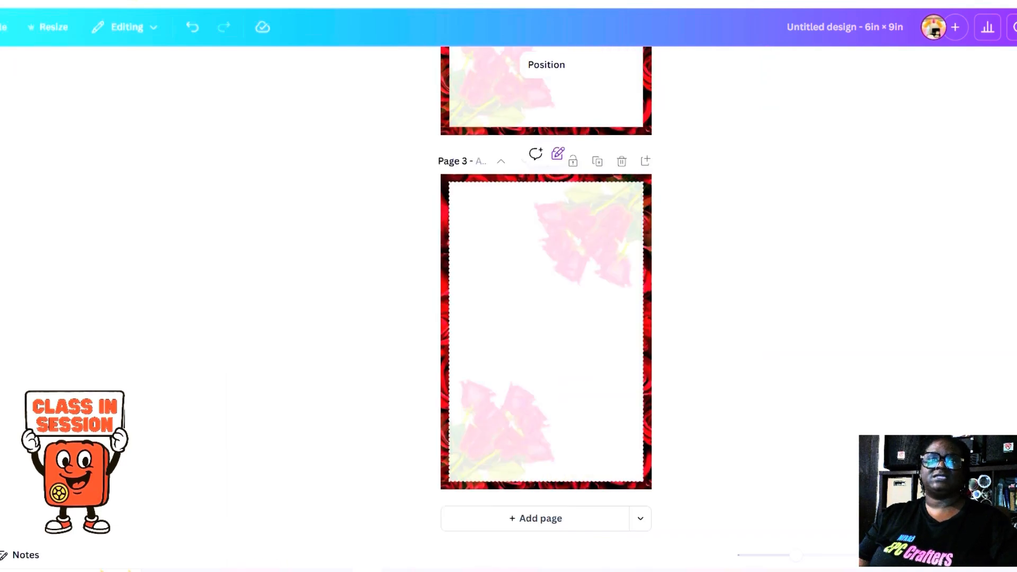
left_click(1, 109)
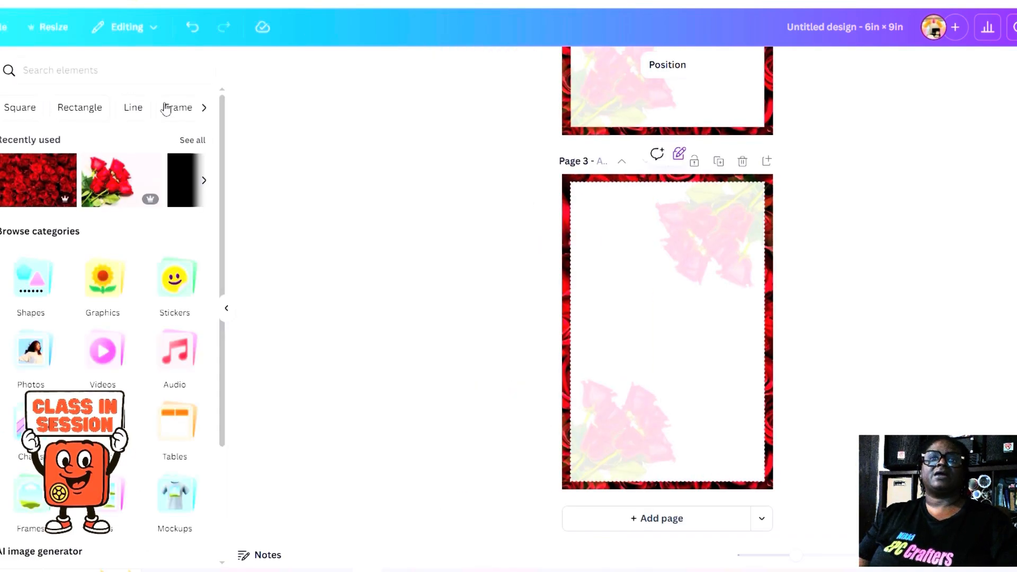
left_click(178, 107)
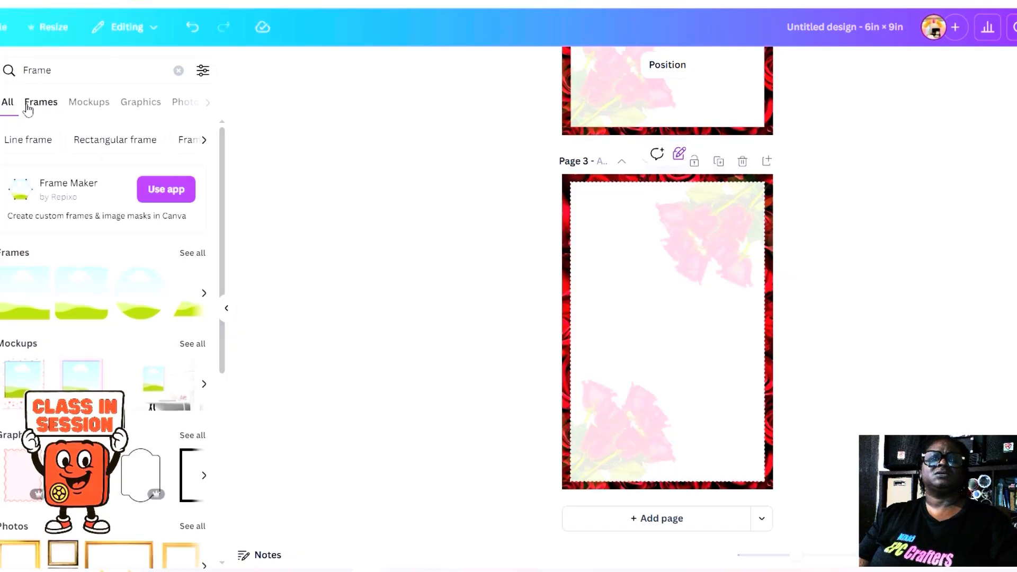
key("ctrl+/")
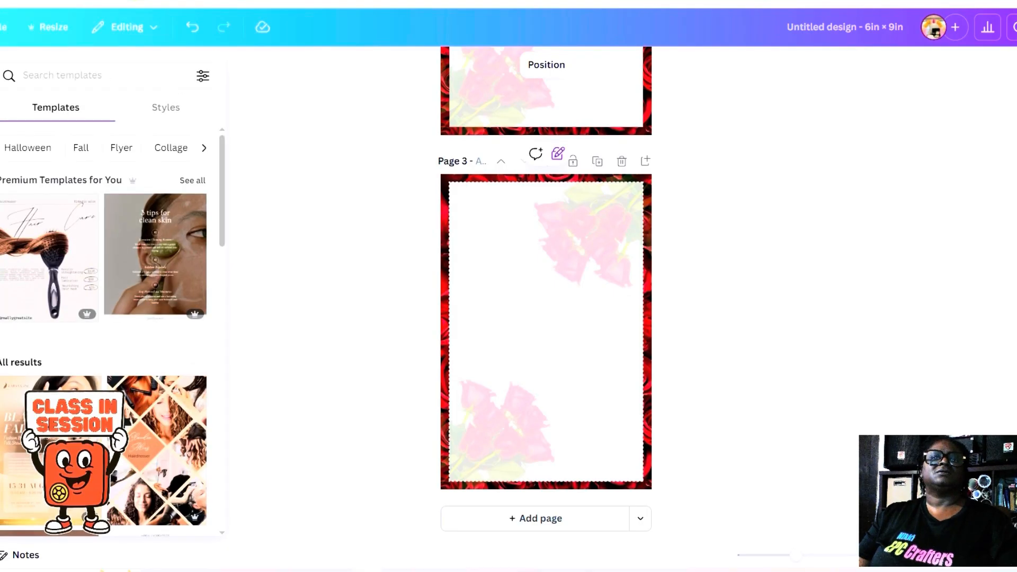
mouse_move(1, 170)
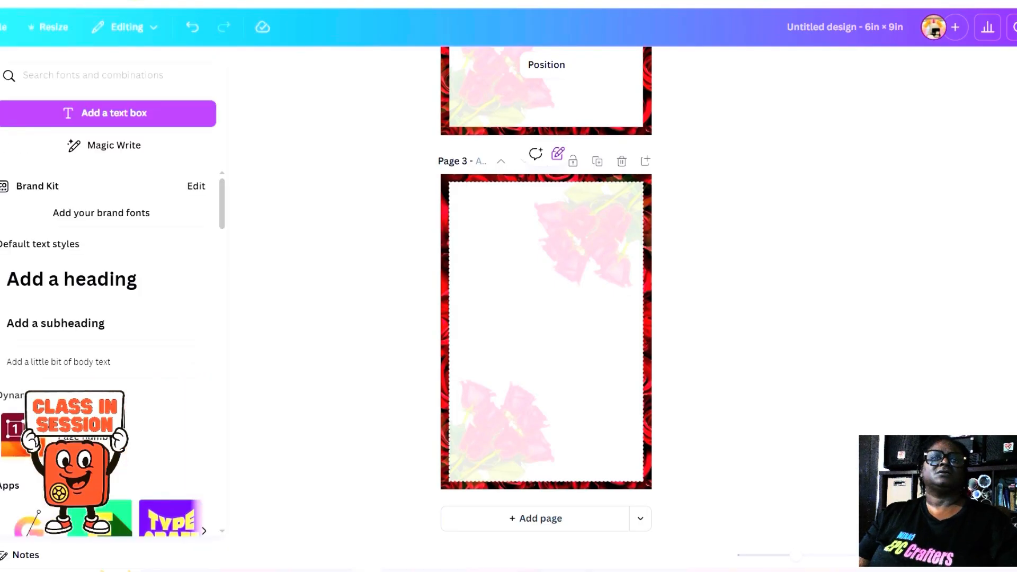
left_click(1, 121)
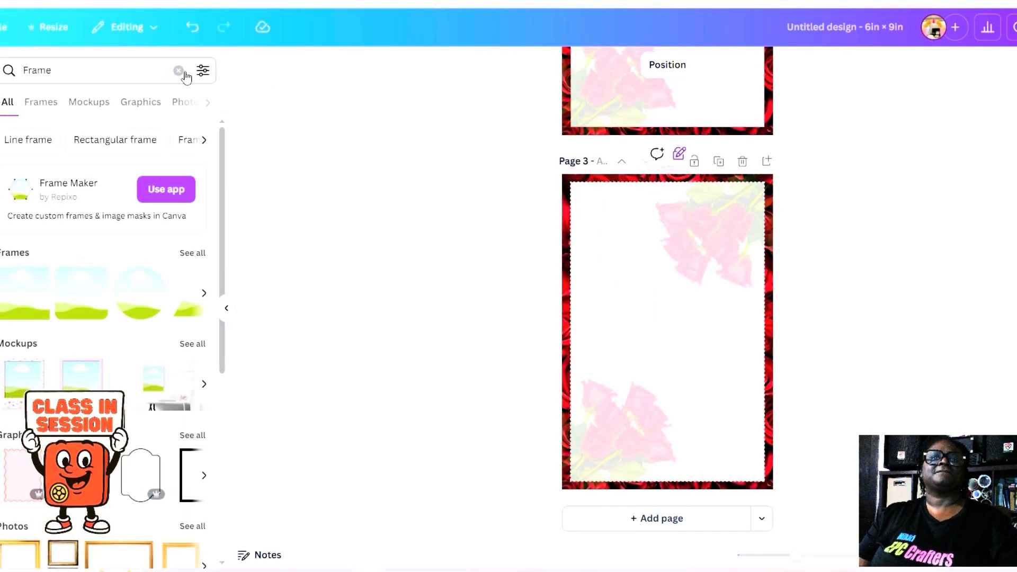
left_click(179, 71)
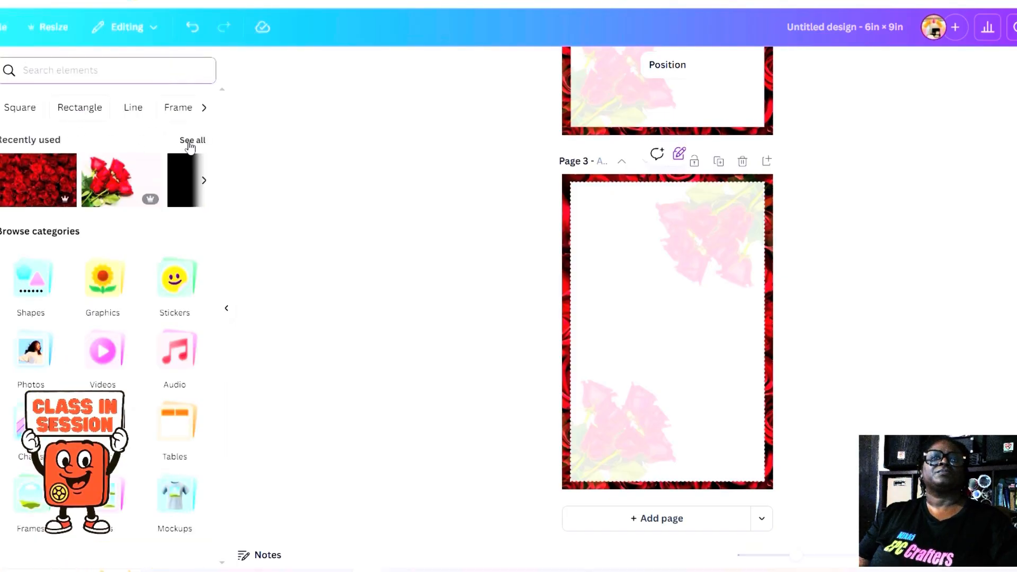
left_click(190, 142)
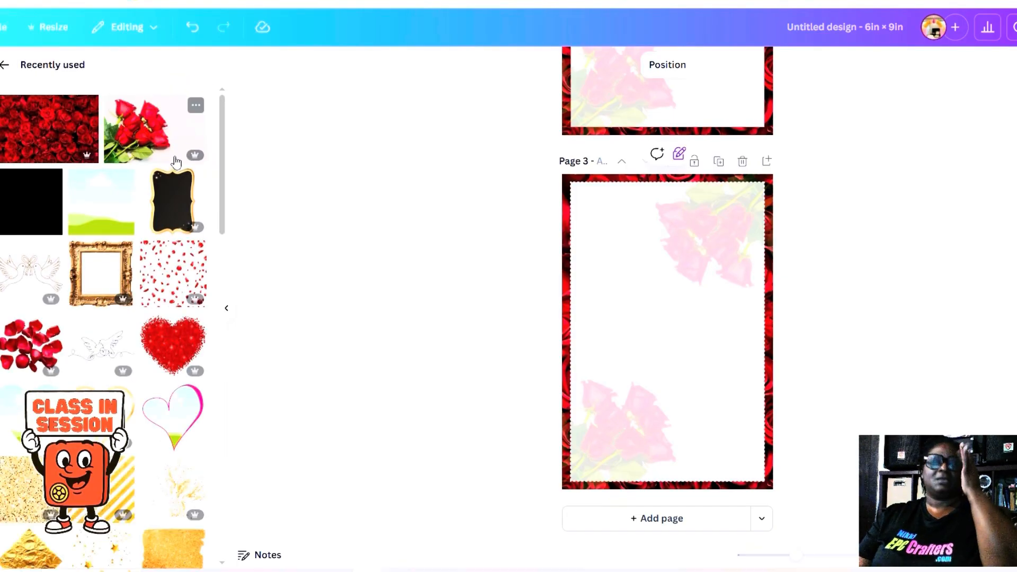
left_click(104, 293)
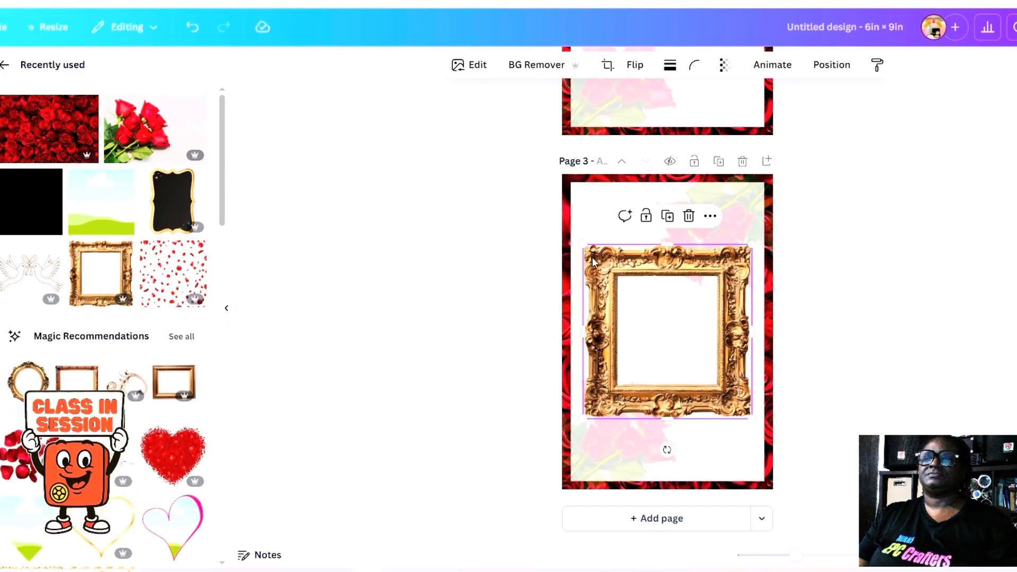
left_click_drag(726, 401, 753, 479)
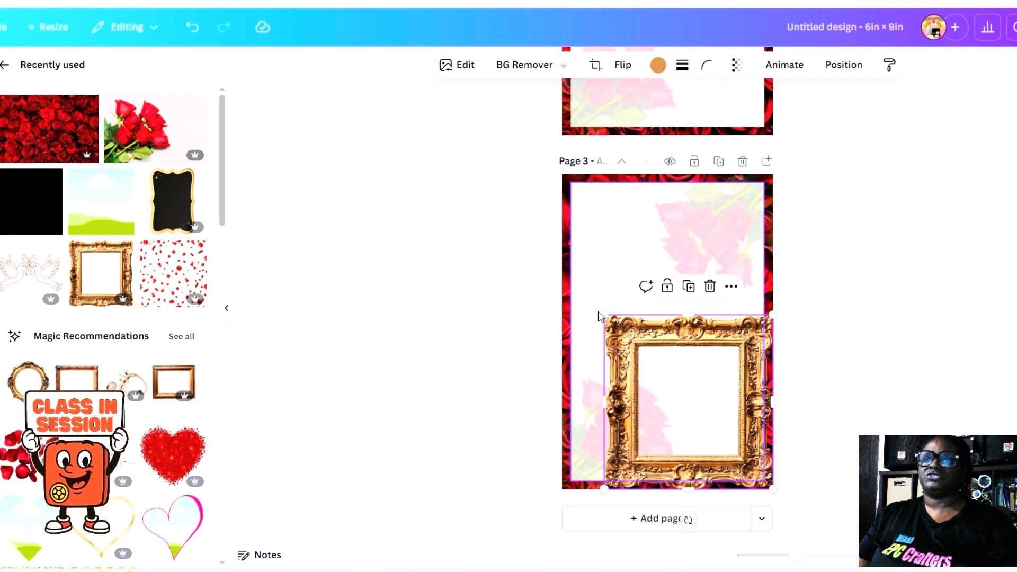
left_click_drag(602, 314, 752, 415)
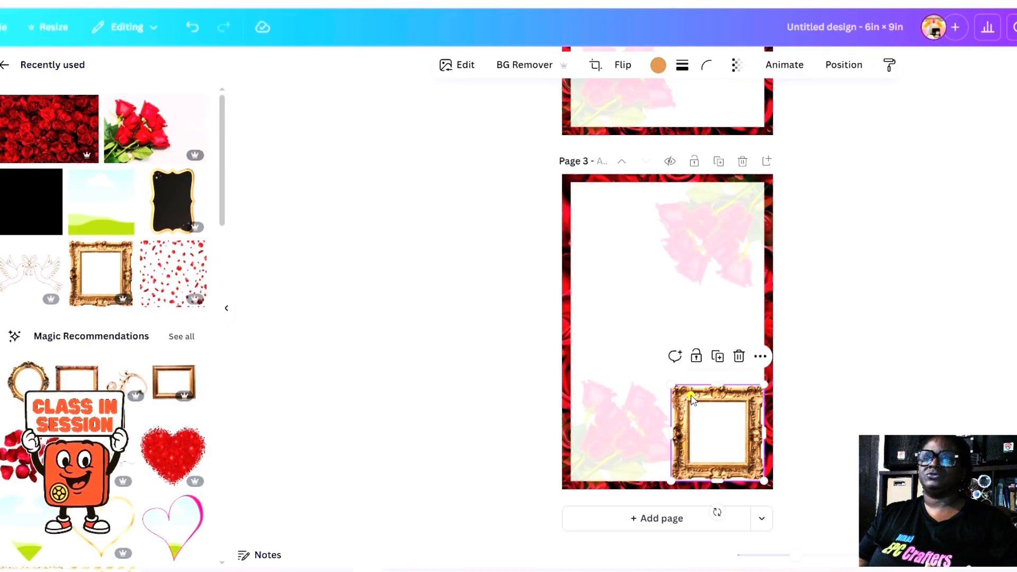
left_click_drag(690, 394, 602, 233)
key("Delete")
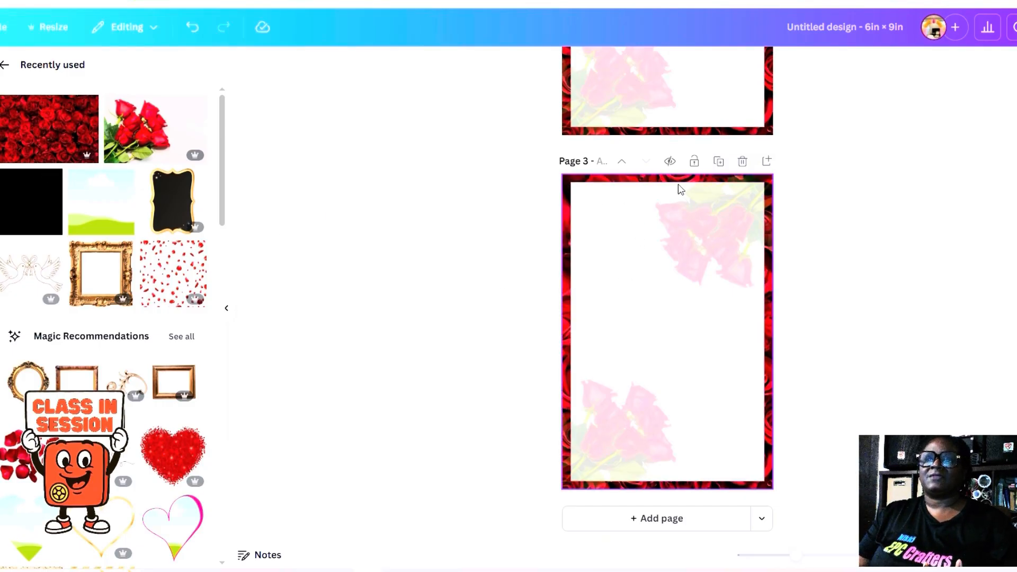
Add the uploaded tuxedo portrait to page 3's bottom-right and enlarge it
left_click(1, 114)
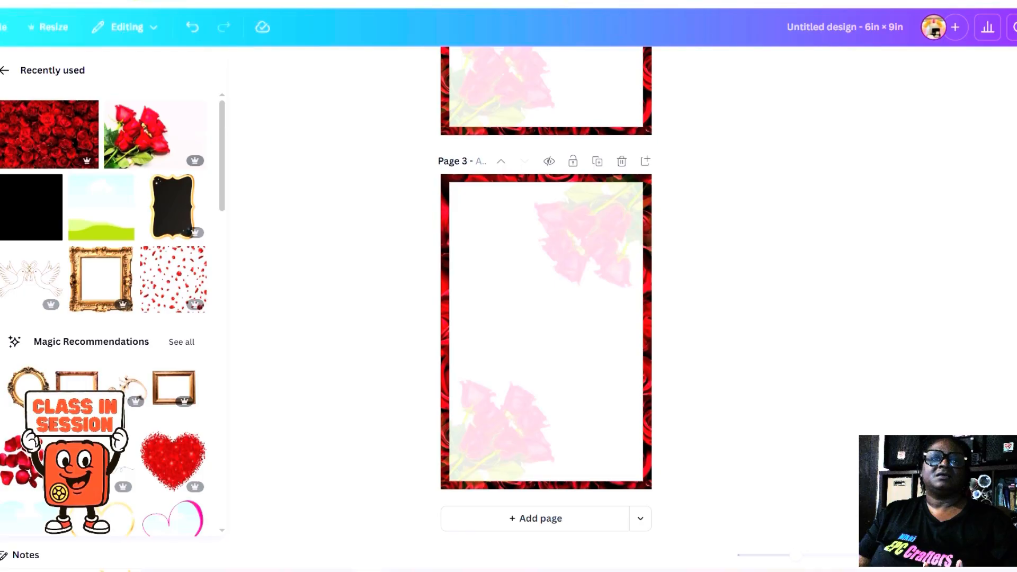
left_click(1, 255)
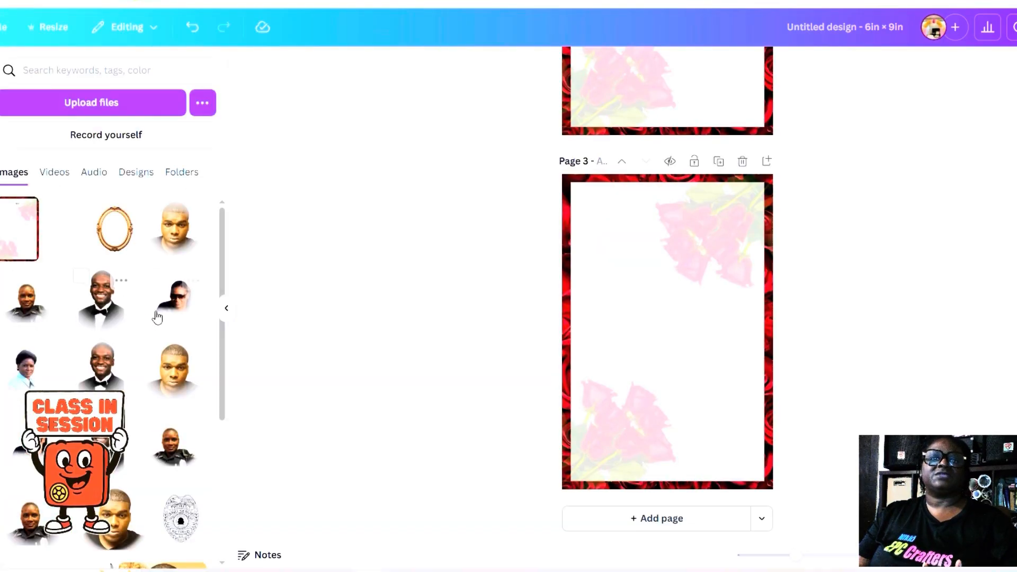
left_click(112, 317)
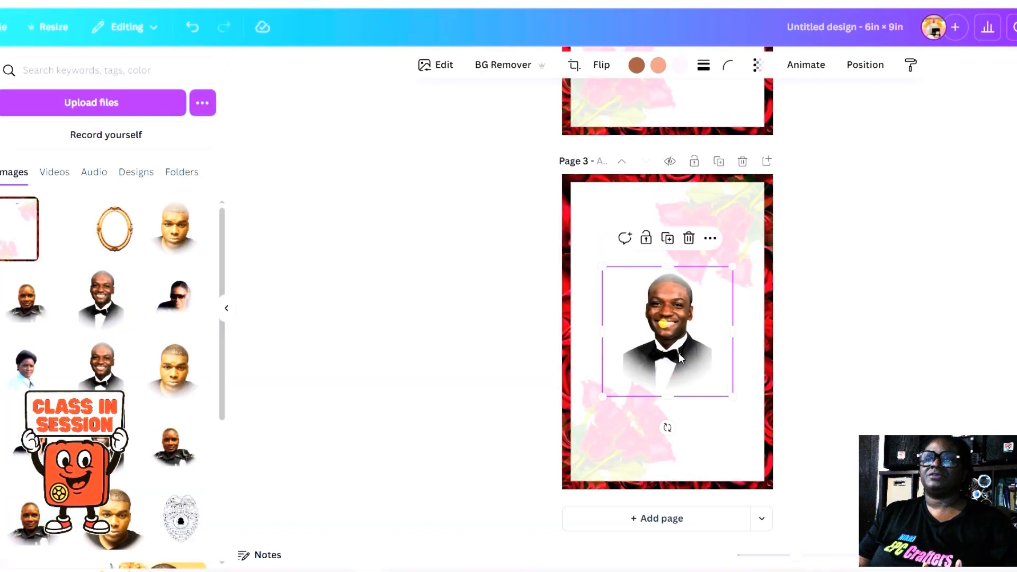
left_click_drag(680, 358, 704, 410)
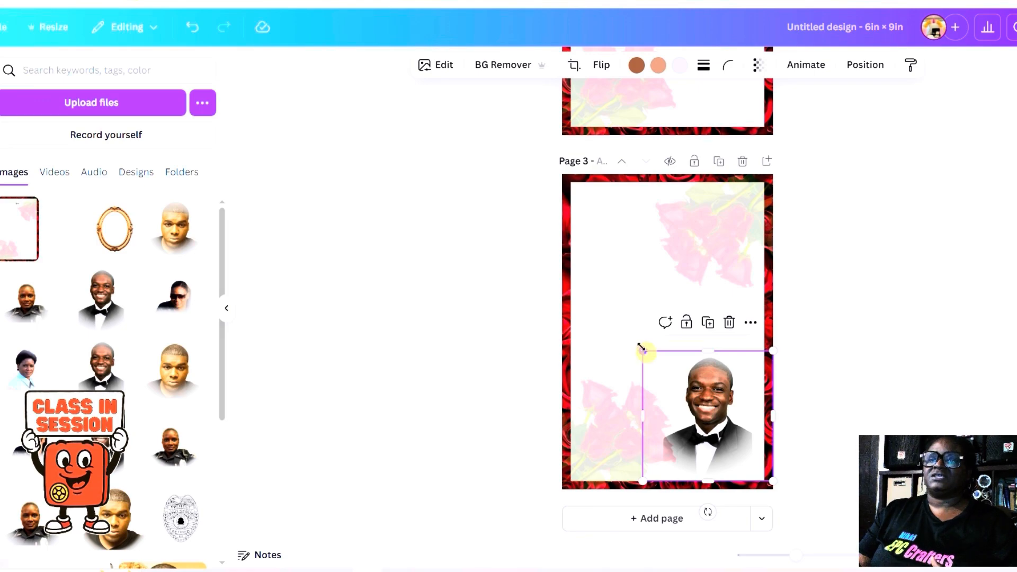
left_click_drag(642, 348, 638, 340)
left_click_drag(725, 412, 726, 413)
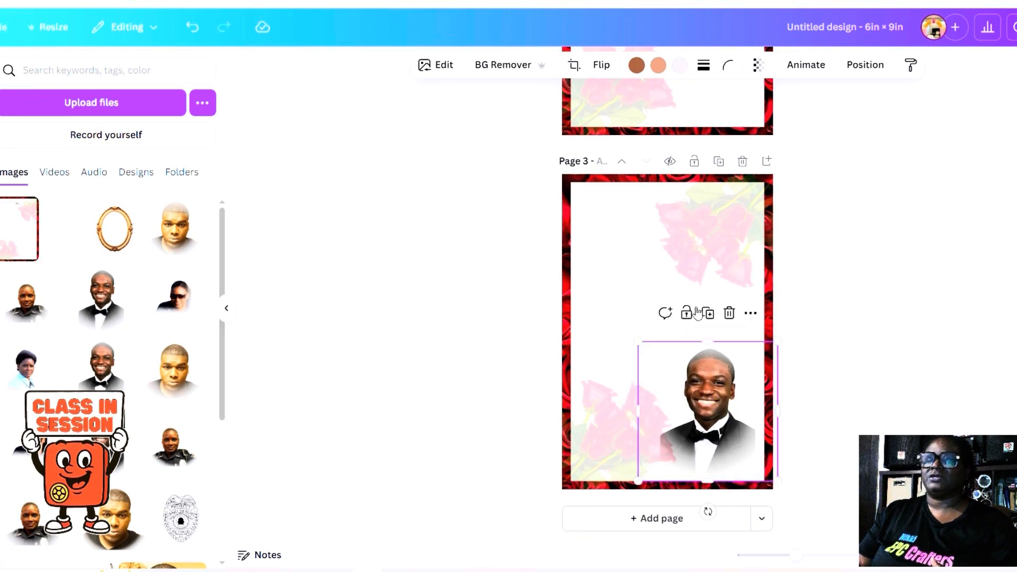
Delete the tuxedo portrait from page 3
left_click(608, 267)
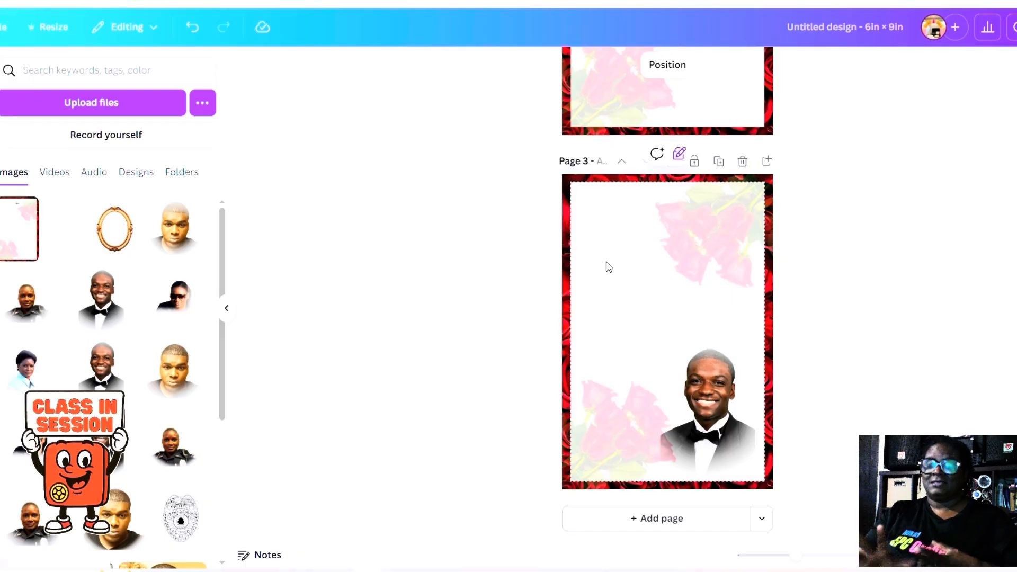
left_click(709, 404)
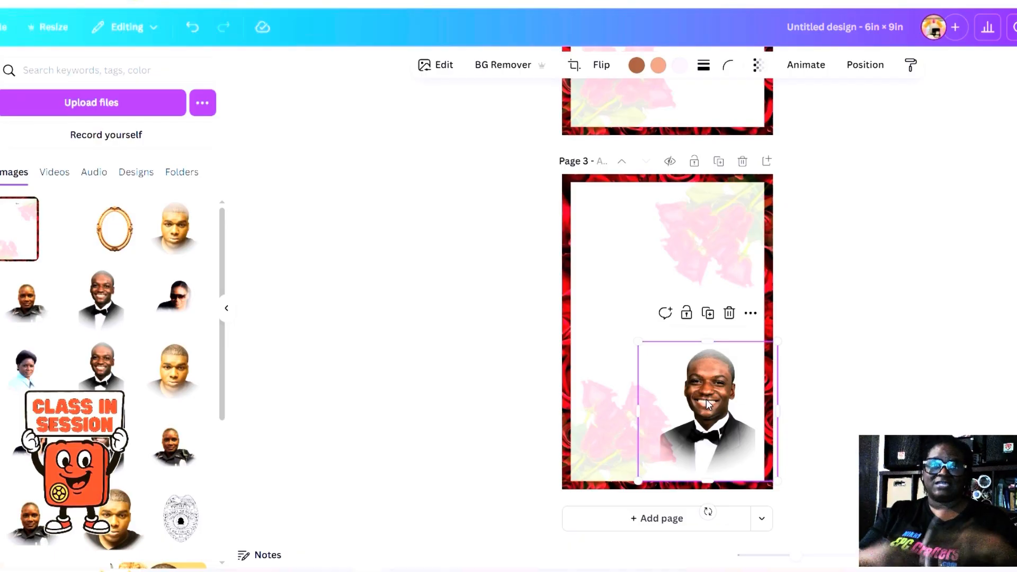
key("Delete")
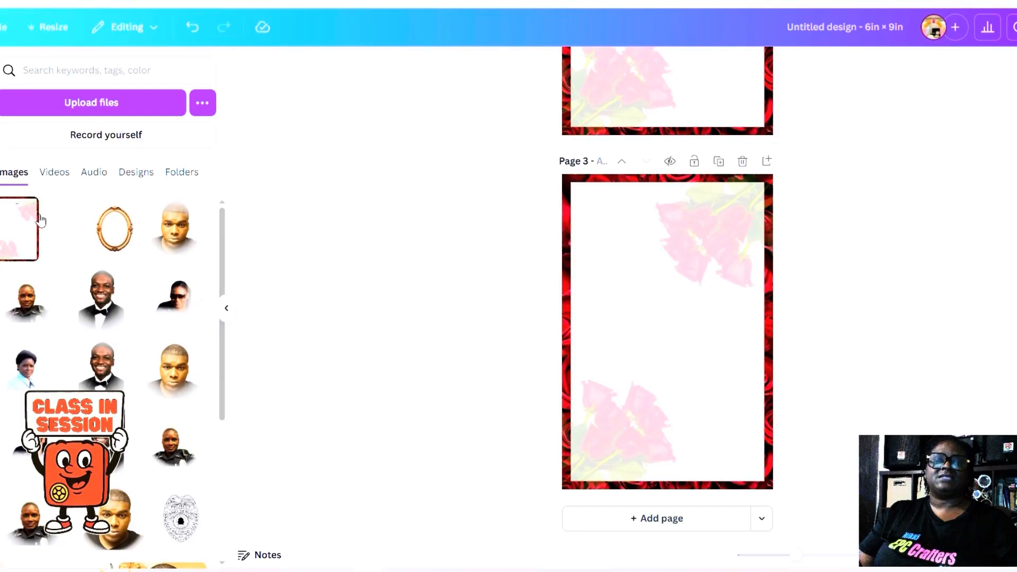
Add a landscape frame to page 3, shrunk to 2.1 by 2.1 near the bottom-right
left_click(1, 121)
left_click(89, 207)
left_click_drag(657, 324, 689, 411)
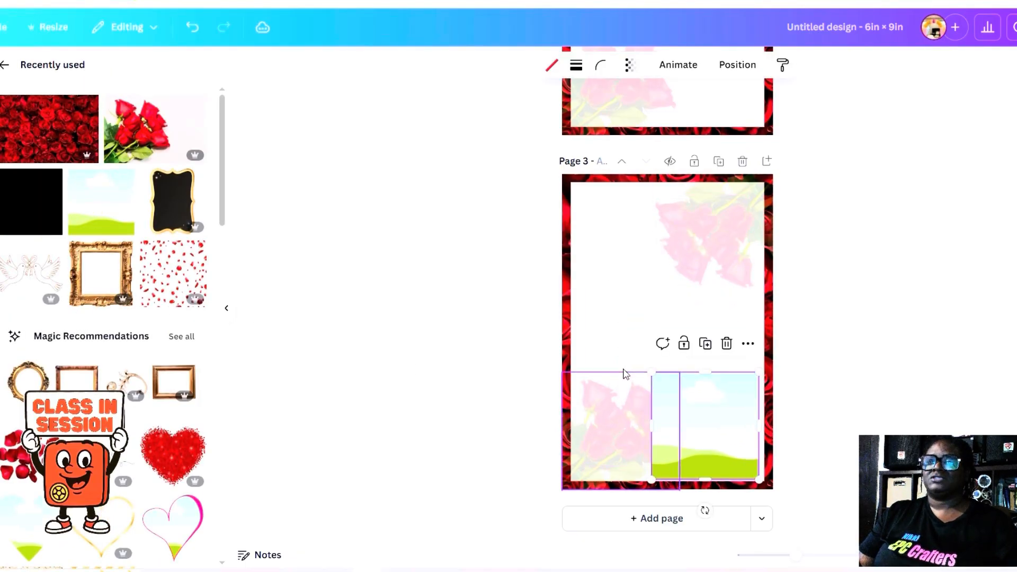
left_click_drag(652, 372, 678, 412)
left_click_drag(737, 448, 731, 438)
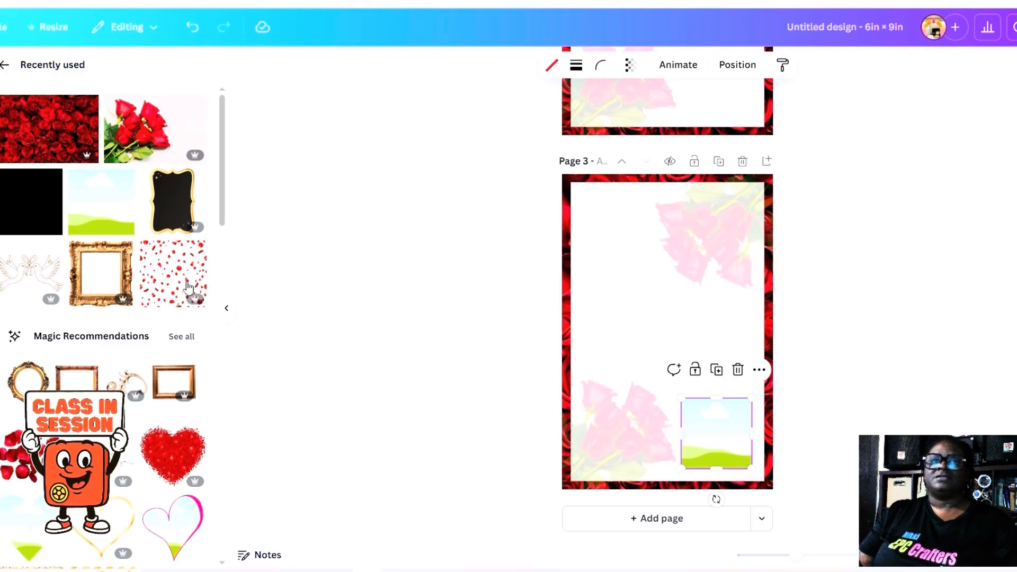
Add the gold ornate frame, lock the landscape picture, and fit the gold frame around it
left_click(89, 271)
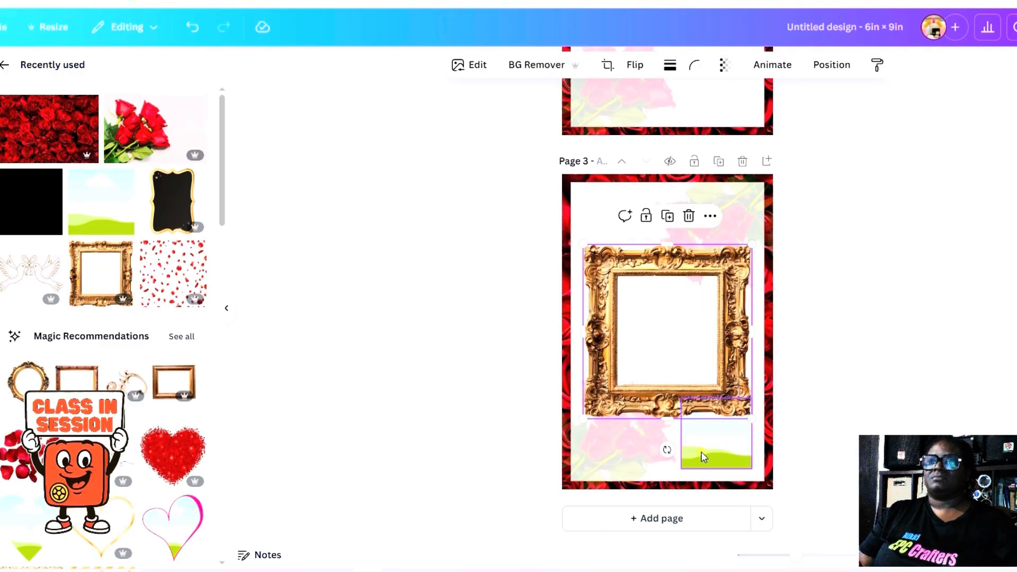
left_click(703, 456)
left_click(694, 370)
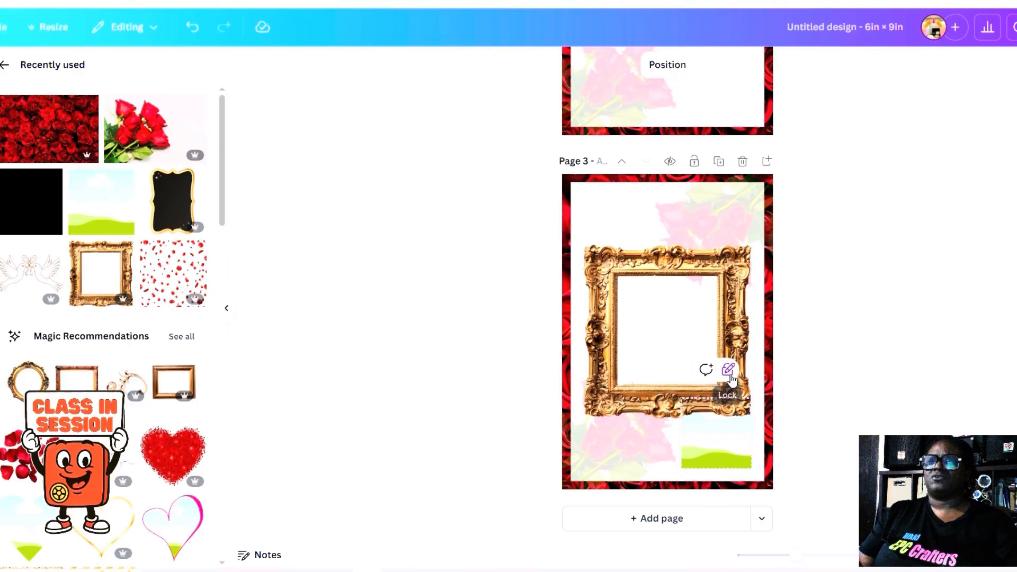
left_click(658, 257)
left_click_drag(658, 258, 682, 345)
left_click_drag(607, 328, 602, 357)
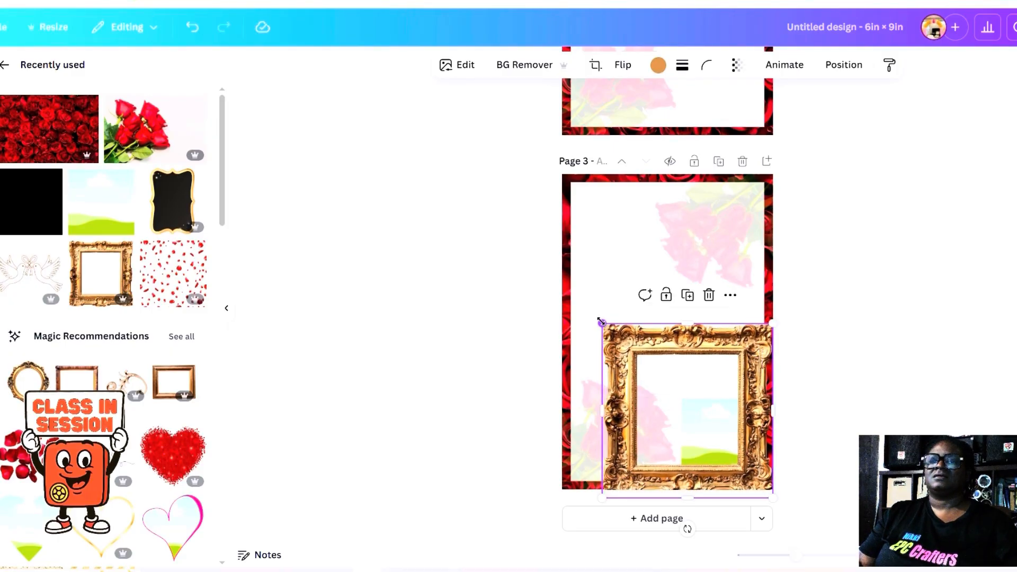
left_click_drag(601, 322, 666, 389)
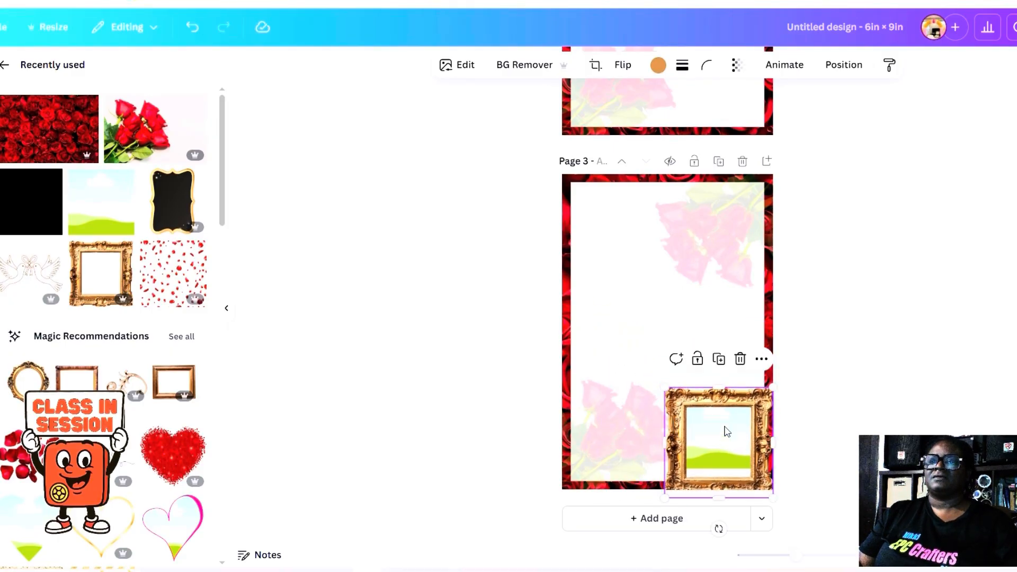
left_click_drag(737, 459, 737, 450)
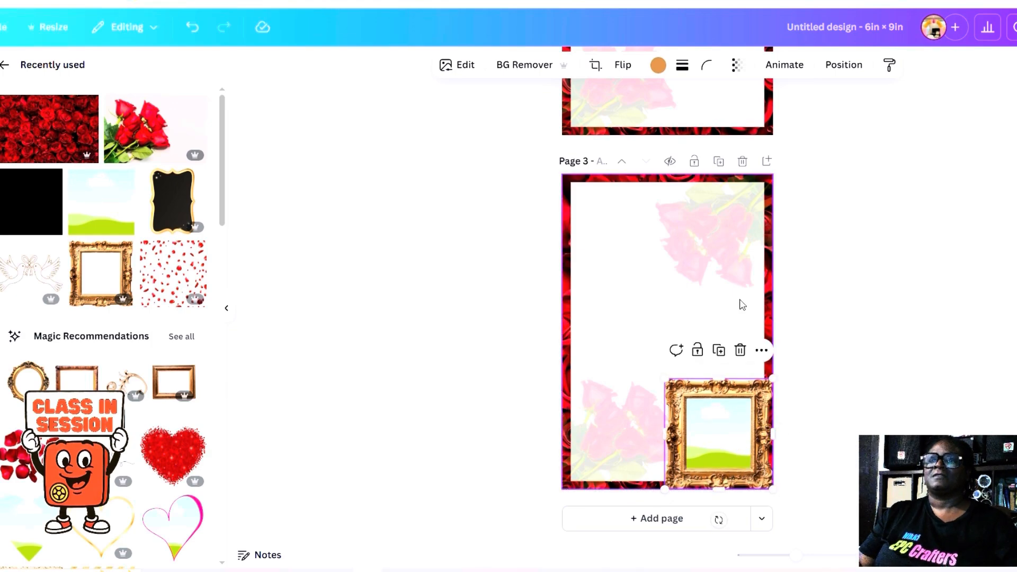
Group the gold frame with the landscape picture via Layers and nudge the group into place
left_click(842, 64)
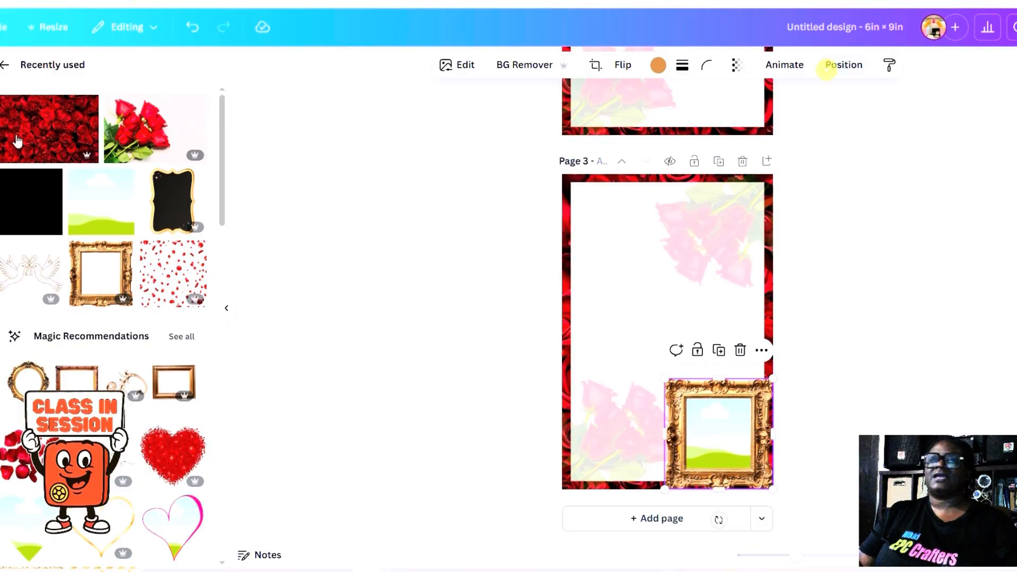
left_click(186, 222)
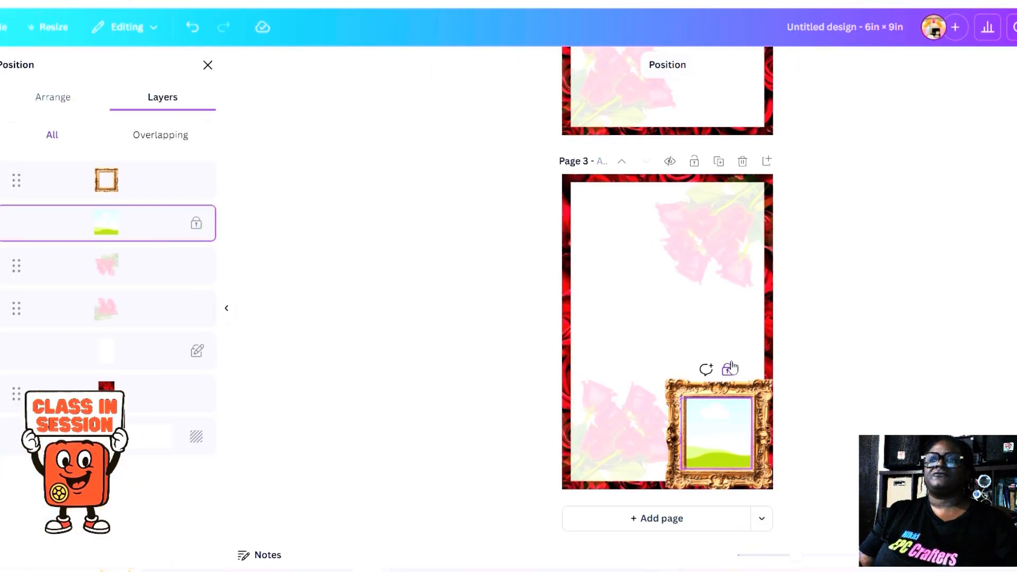
left_click(684, 400)
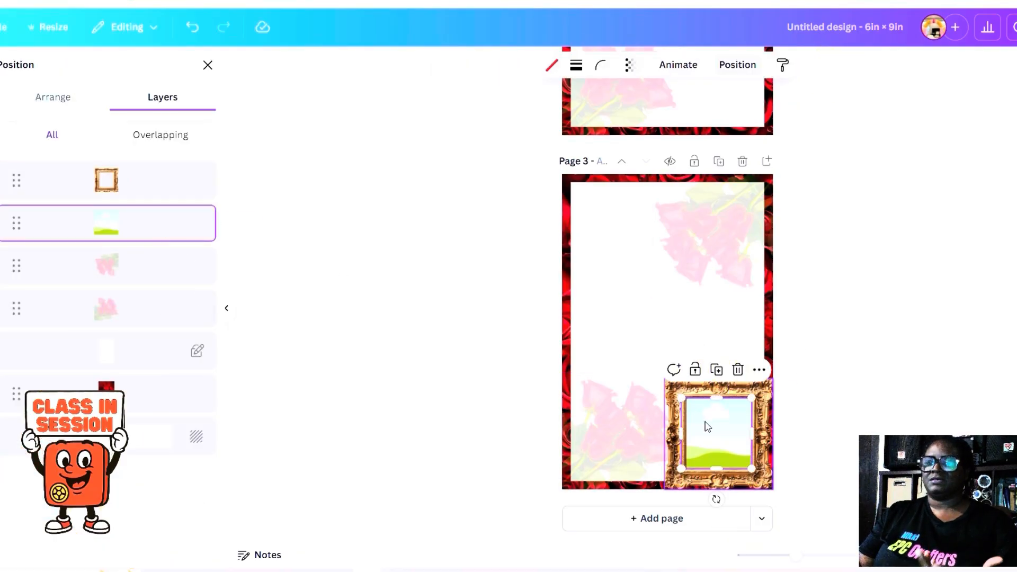
left_click(128, 179, "shift")
left_click(674, 353)
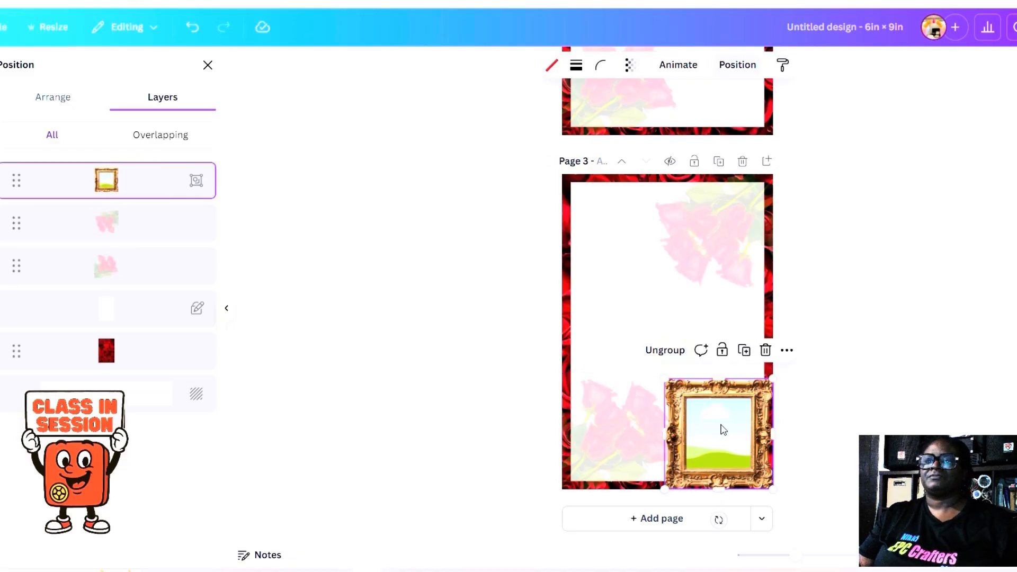
mouse_move(722, 427)
left_mouse_down()
mouse_move(699, 384)
mouse_move(715, 408)
left_mouse_up()
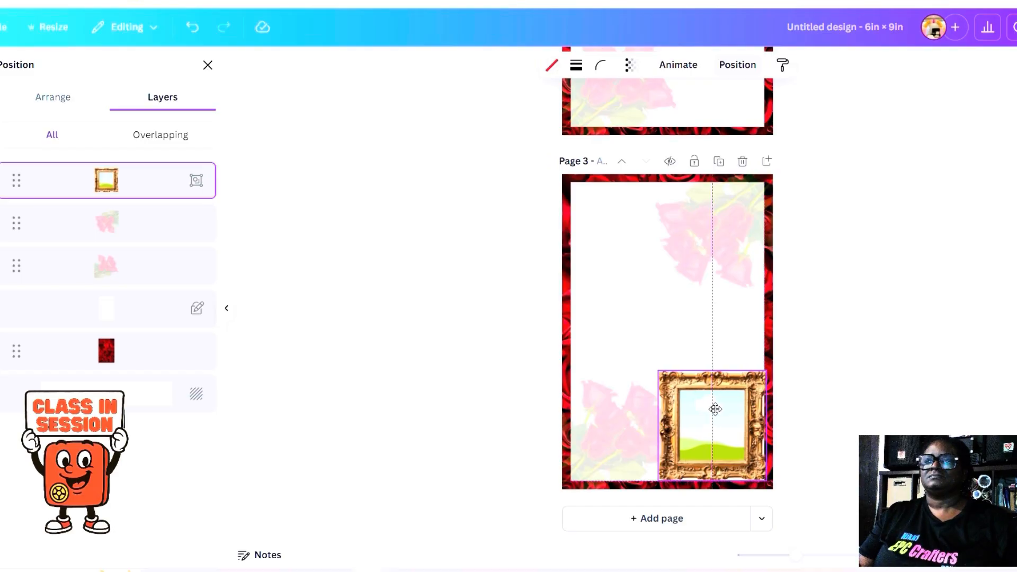
left_click(608, 292)
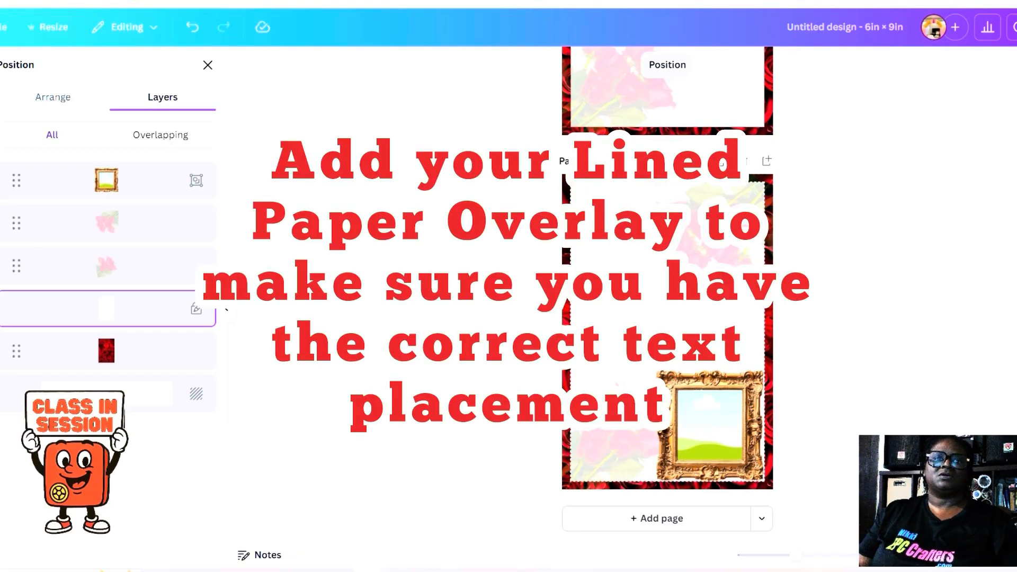
Browse Uploads' Designs tab, then return to the uploaded Images list
left_click(1, 302)
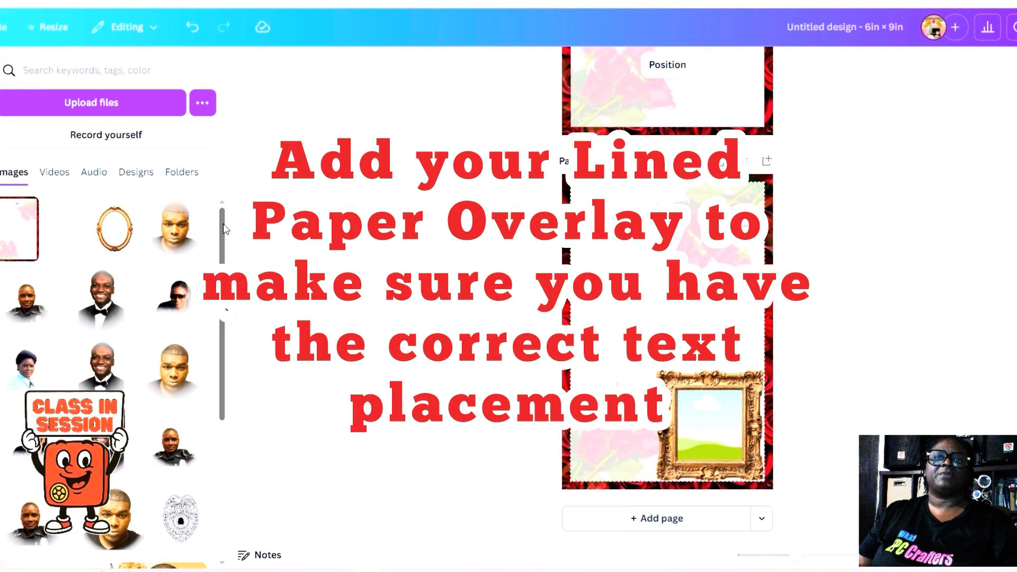
scroll(213, 452, "down", 5)
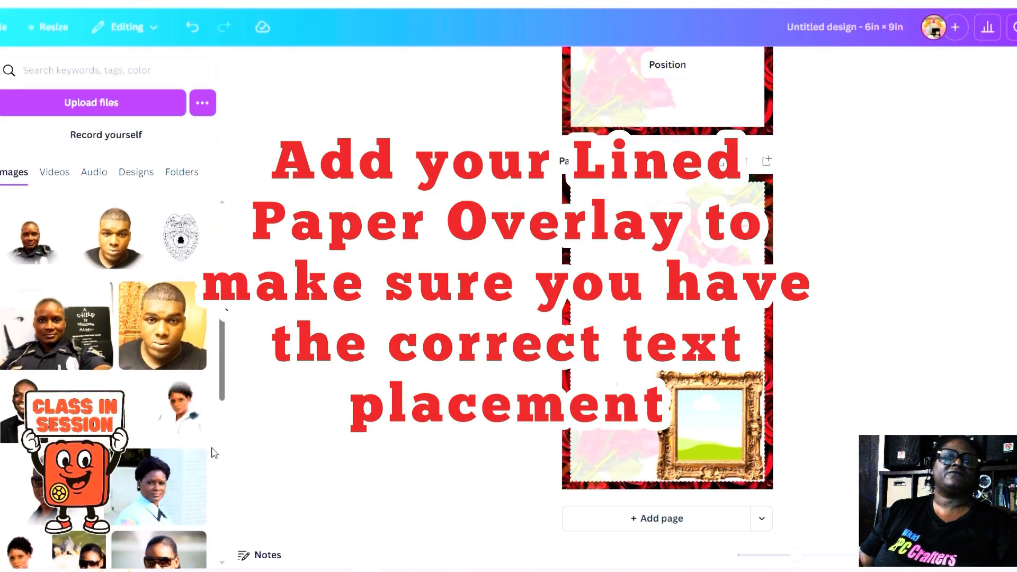
left_click_drag(211, 448, 213, 307)
left_click(139, 172)
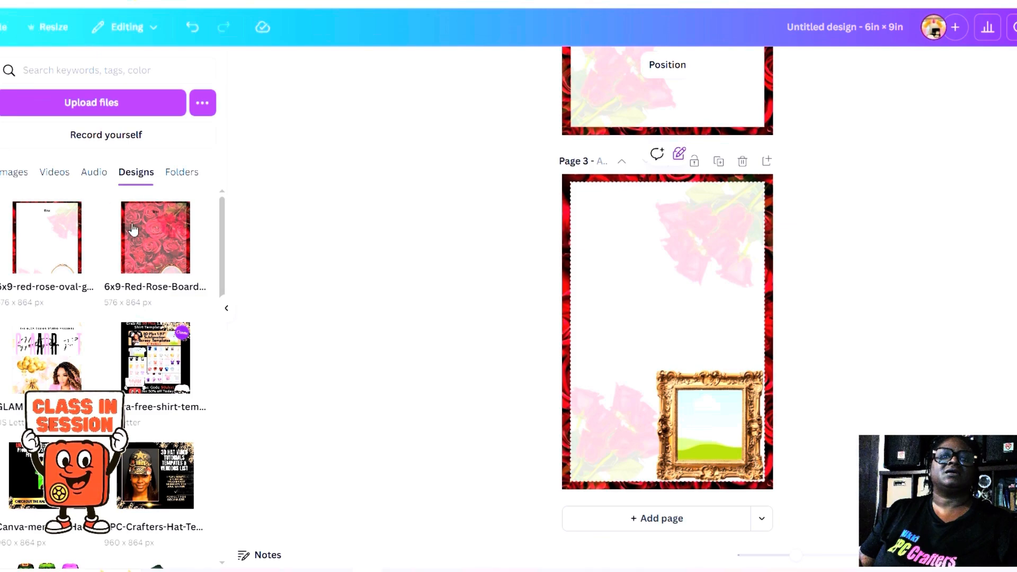
scroll(127, 303, "down", 2)
scroll(127, 303, "up", 2)
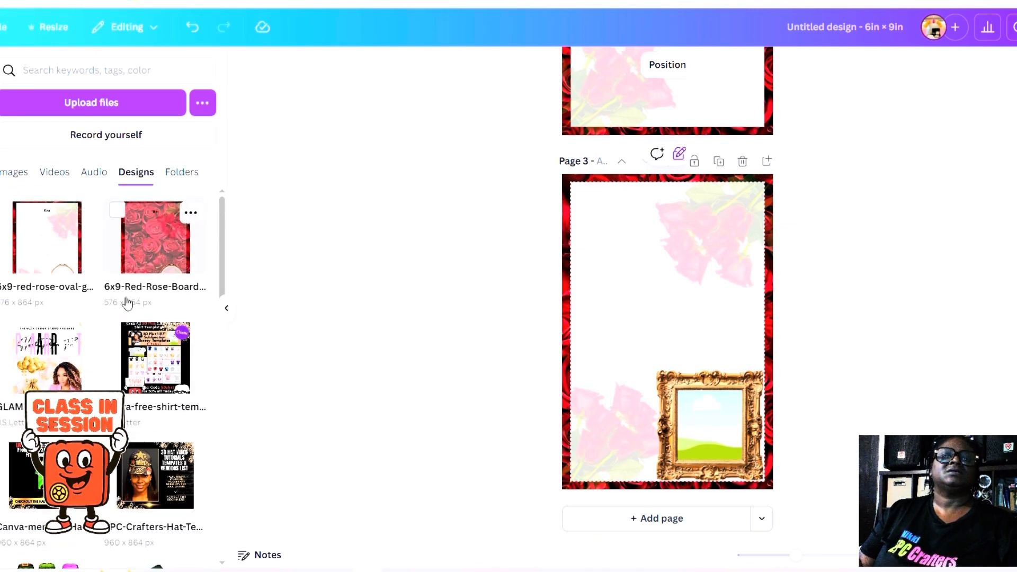
left_click(16, 173)
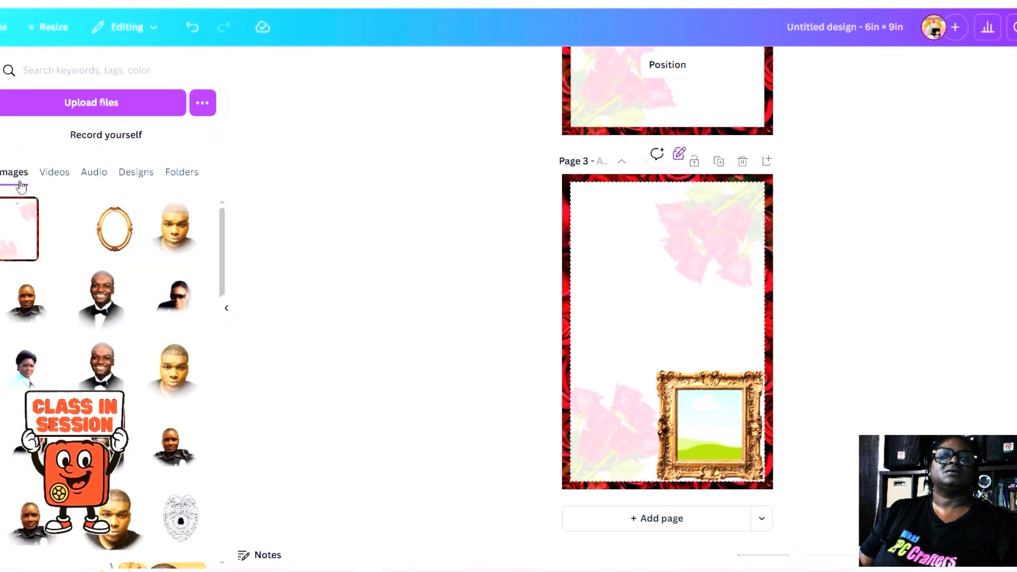
Add the blank lined-paper image to page 3 and stretch it to fill the 6×9 page
left_click(64, 236)
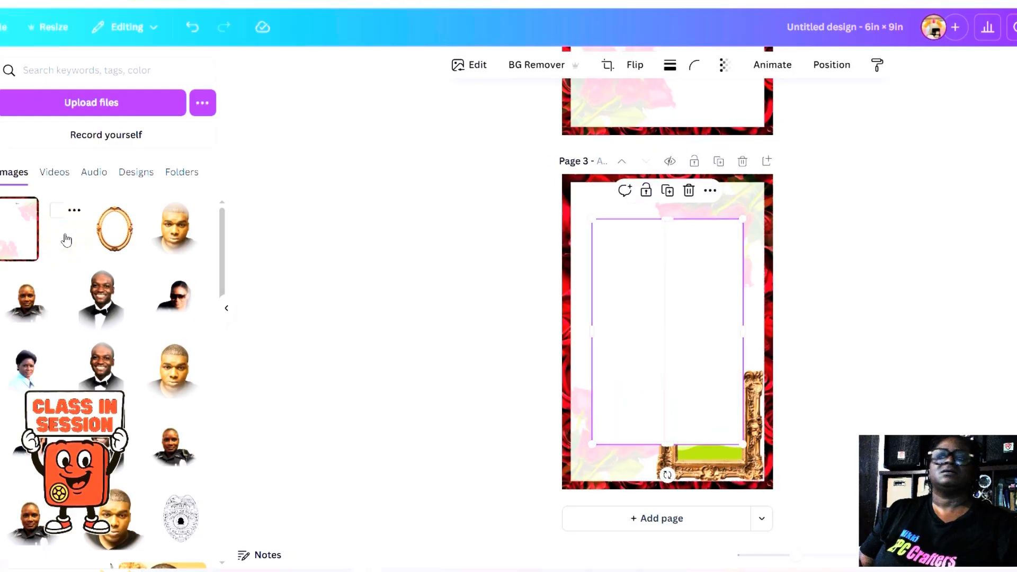
left_click_drag(702, 296, 668, 245)
left_click_drag(712, 400, 771, 485)
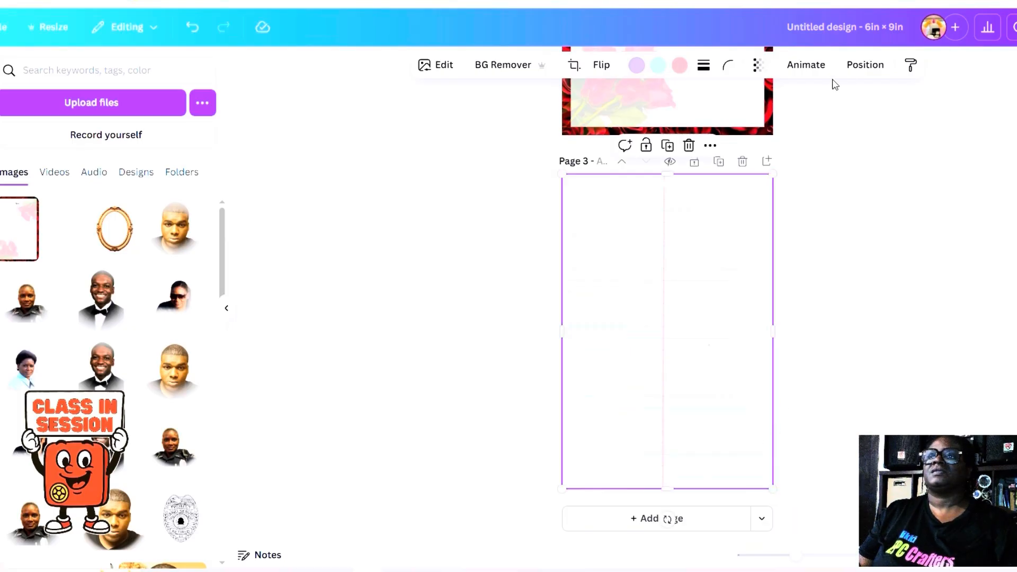
Move the lined-paper layer beneath the roses and gold frame, then zoom in on page 3
left_click(853, 66)
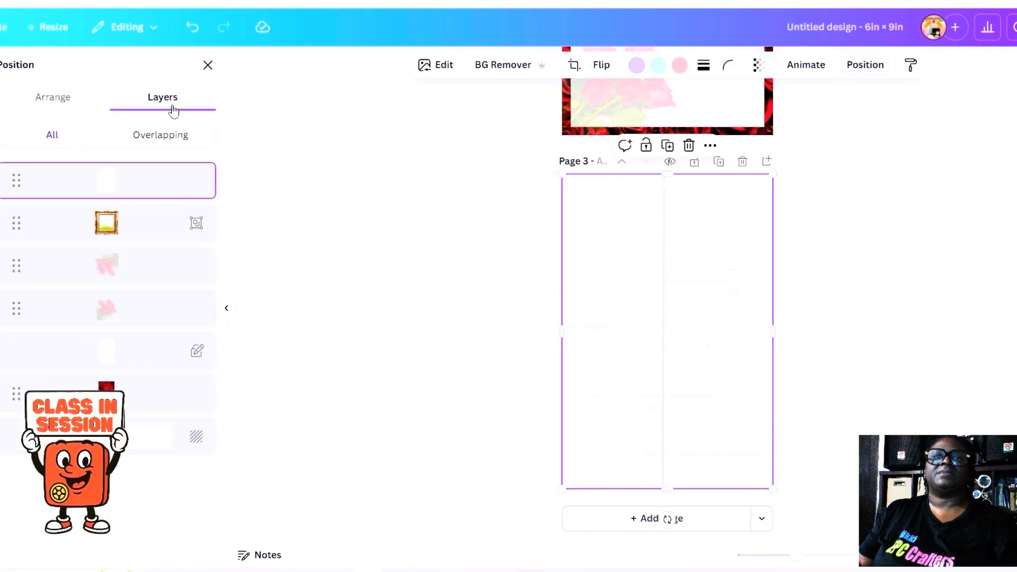
left_click_drag(132, 177, 140, 356)
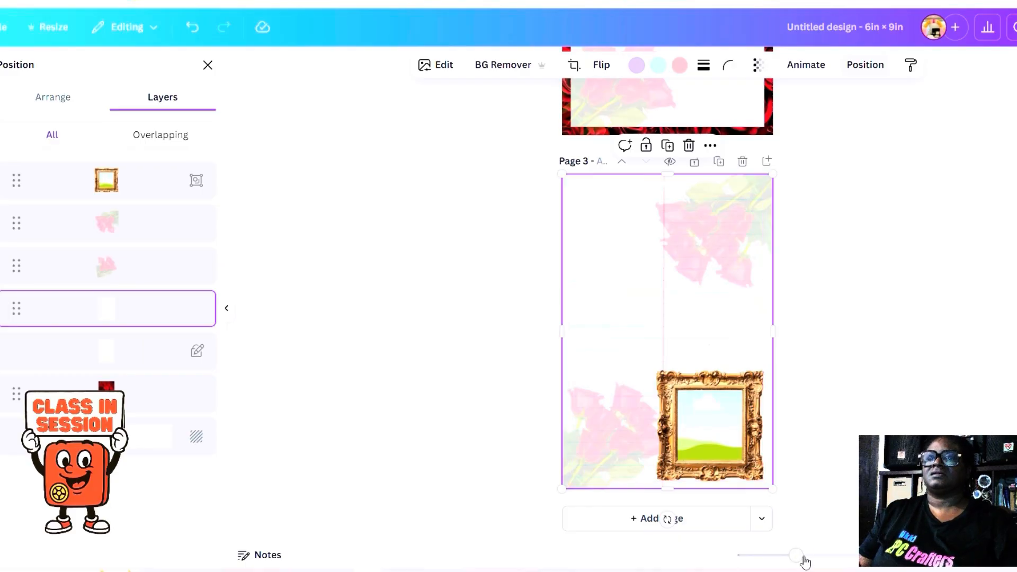
left_click_drag(796, 555, 813, 562)
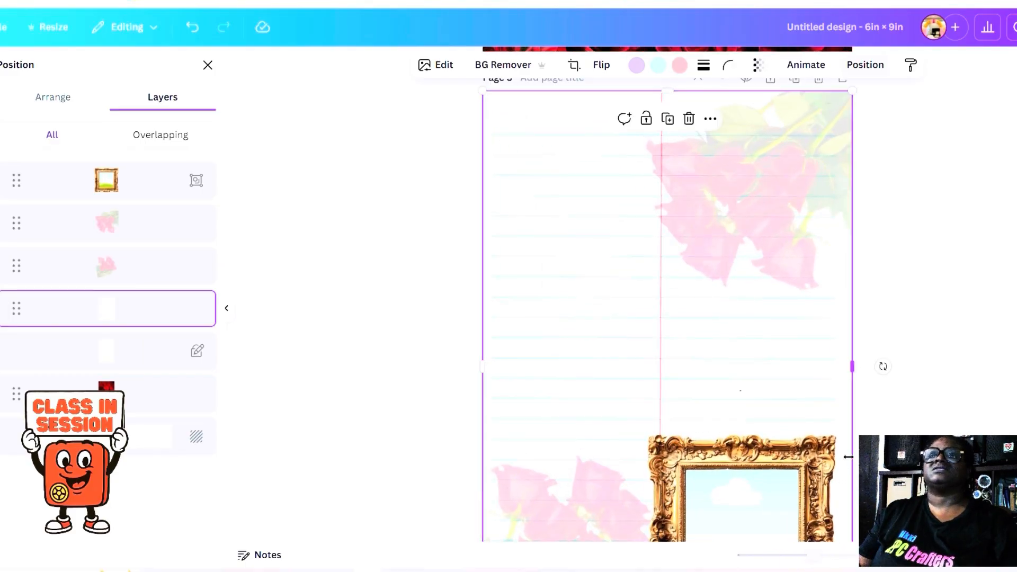
scroll(853, 446, "up", 3)
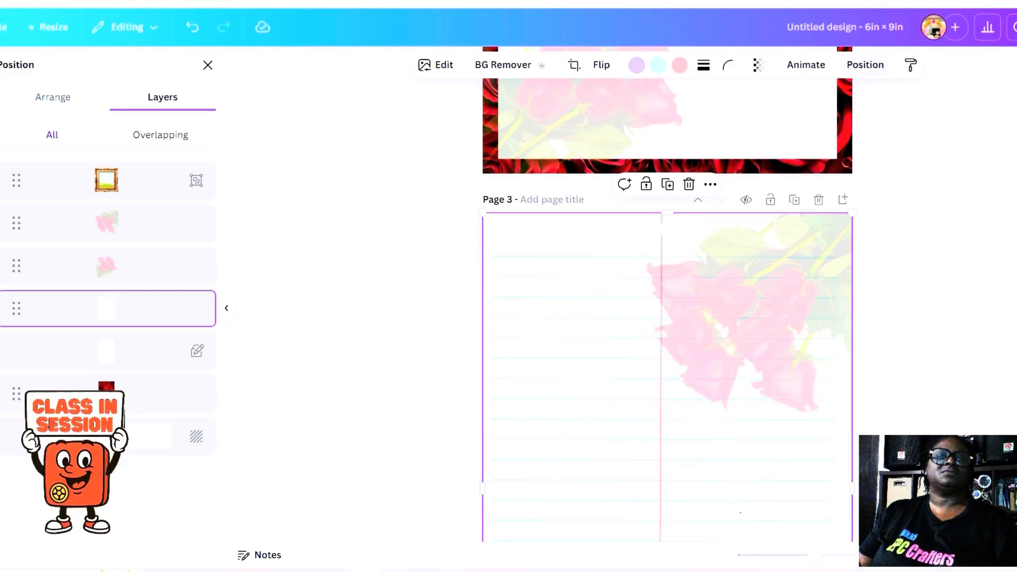
Add a heading text box on page 3 reading 'Notes:'
left_click(0, 171)
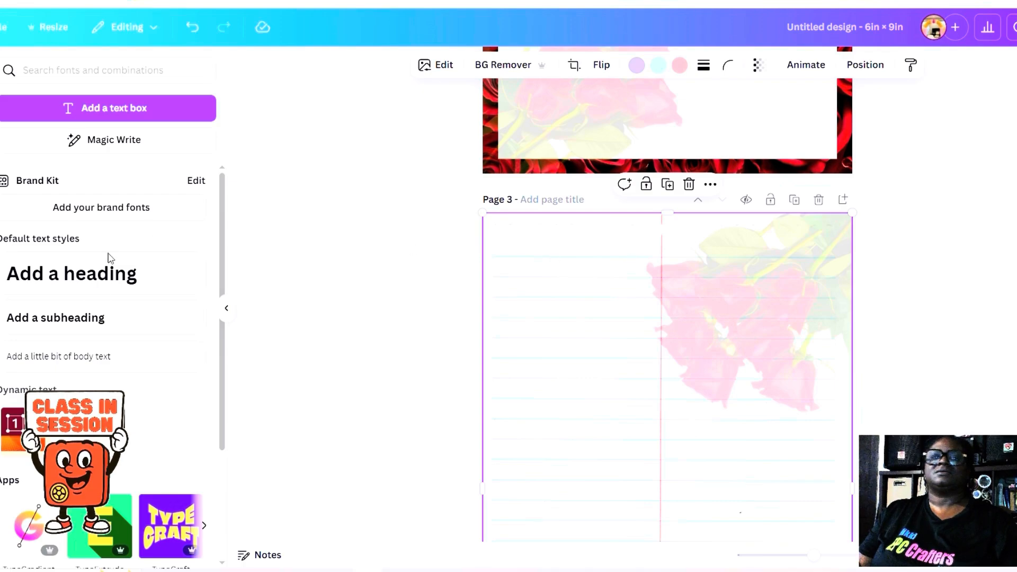
left_click(99, 285)
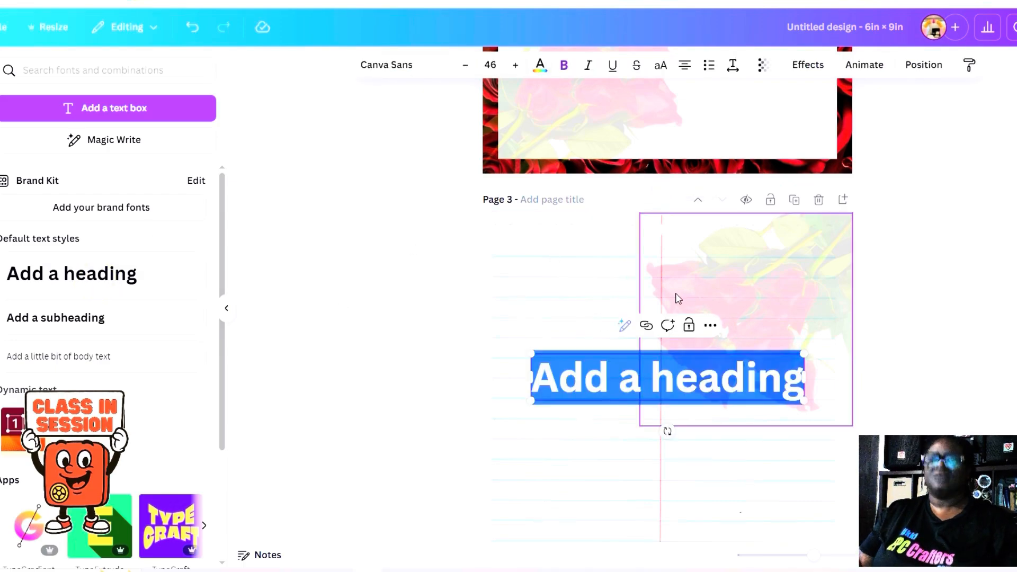
type("note")
key("BackSpace")
key("BackSpace")
key("BackSpace")
key("BackSpace")
type("No")
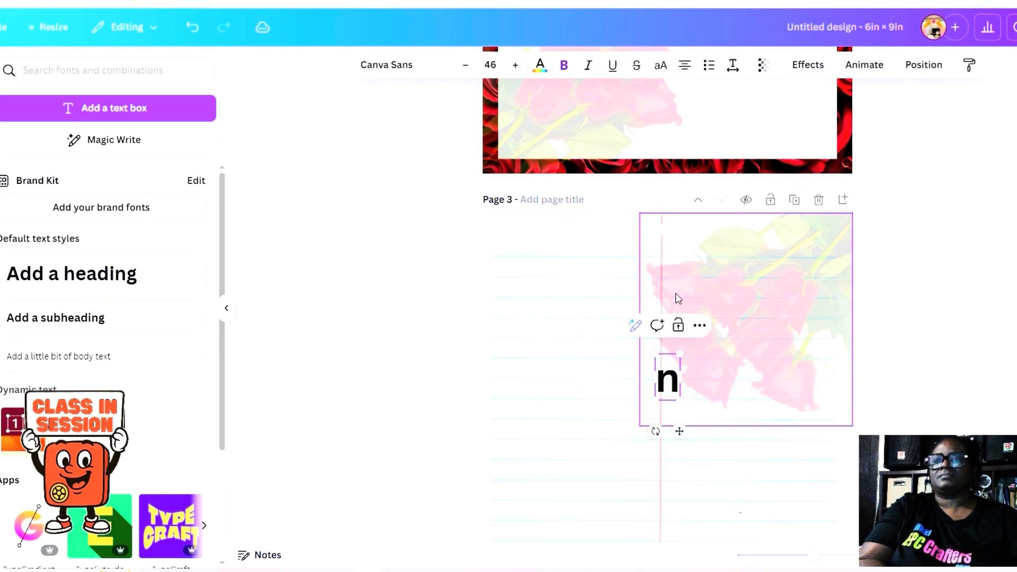
type("tes:")
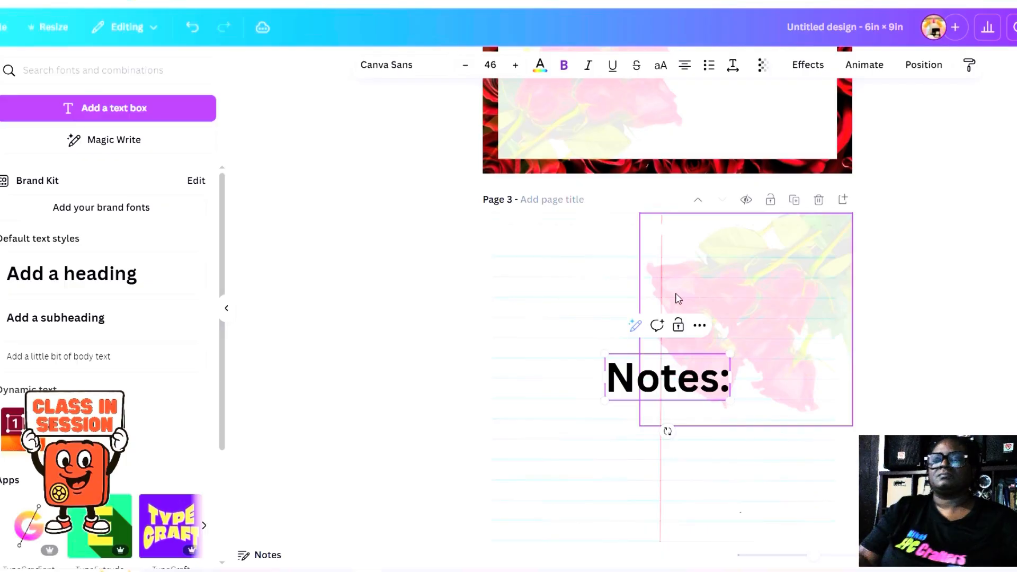
Set the 'Notes:' heading in the Adlery Pro script font
double_click(616, 364)
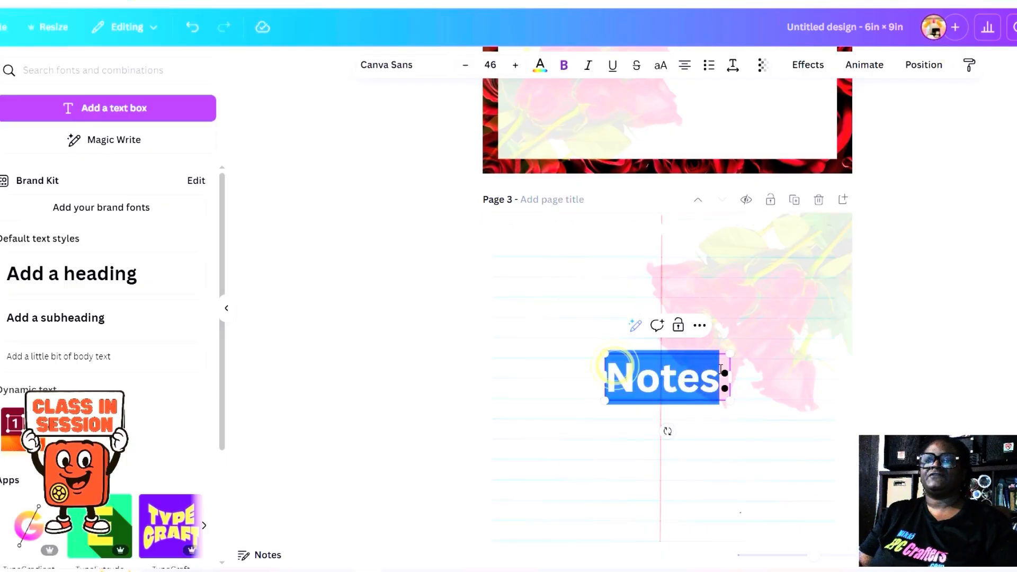
left_click(680, 366)
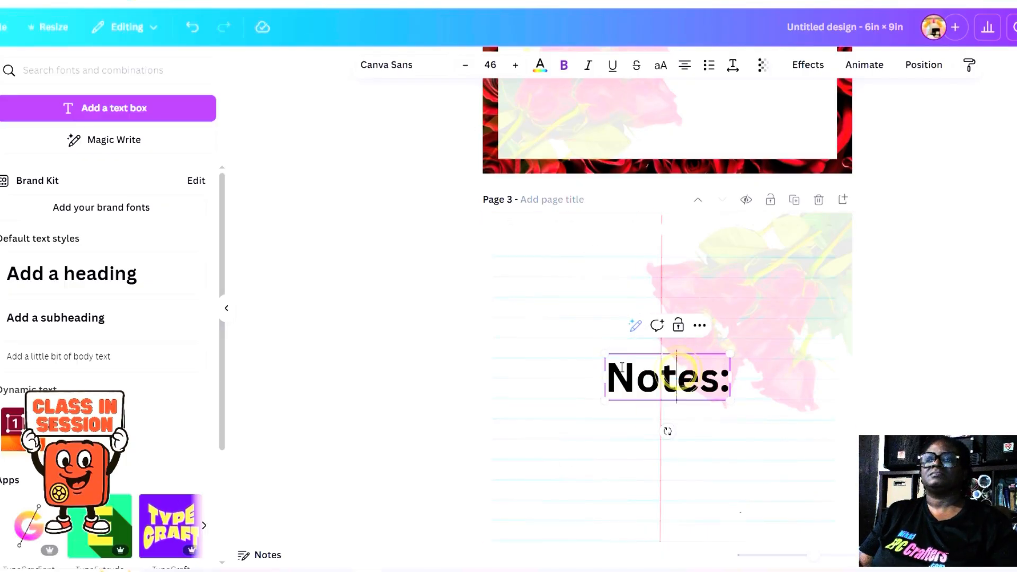
left_click_drag(614, 366, 730, 372)
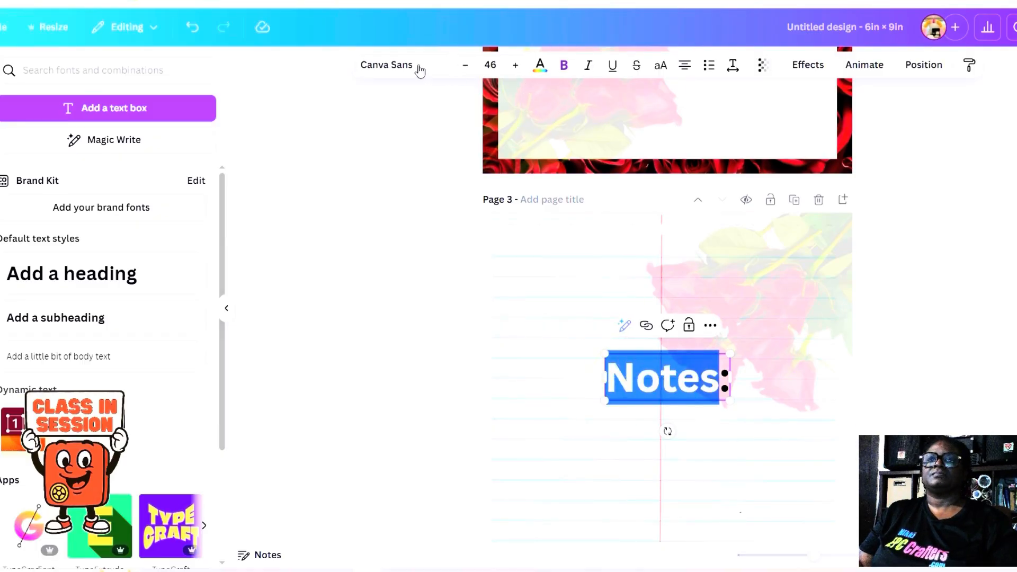
left_click(361, 74)
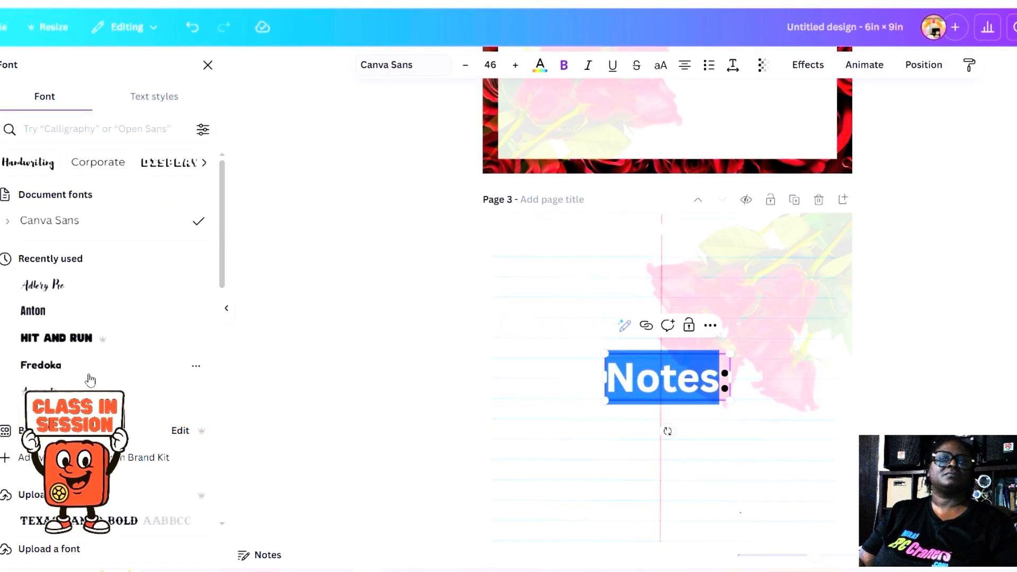
left_click(75, 287)
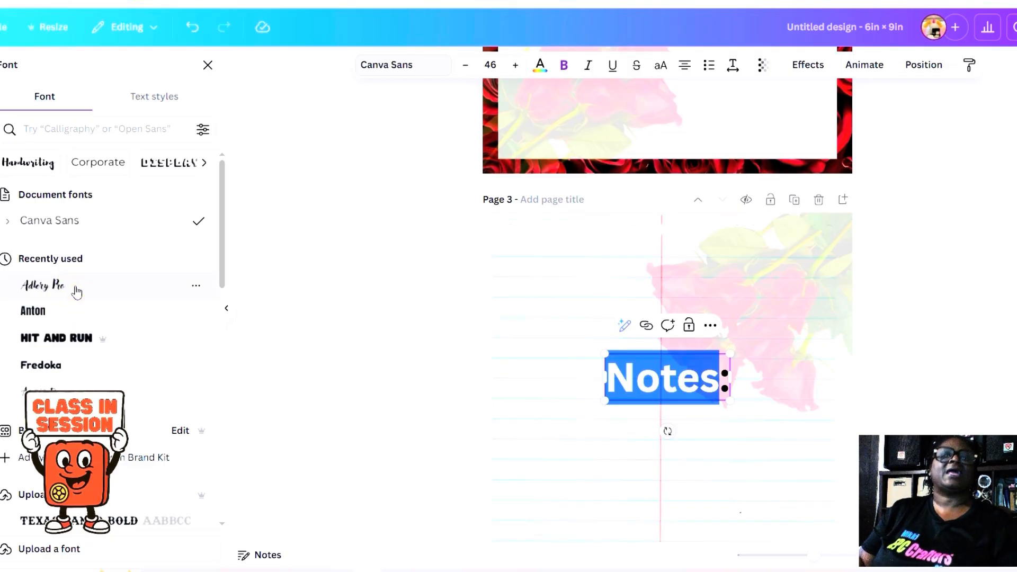
left_click(77, 291)
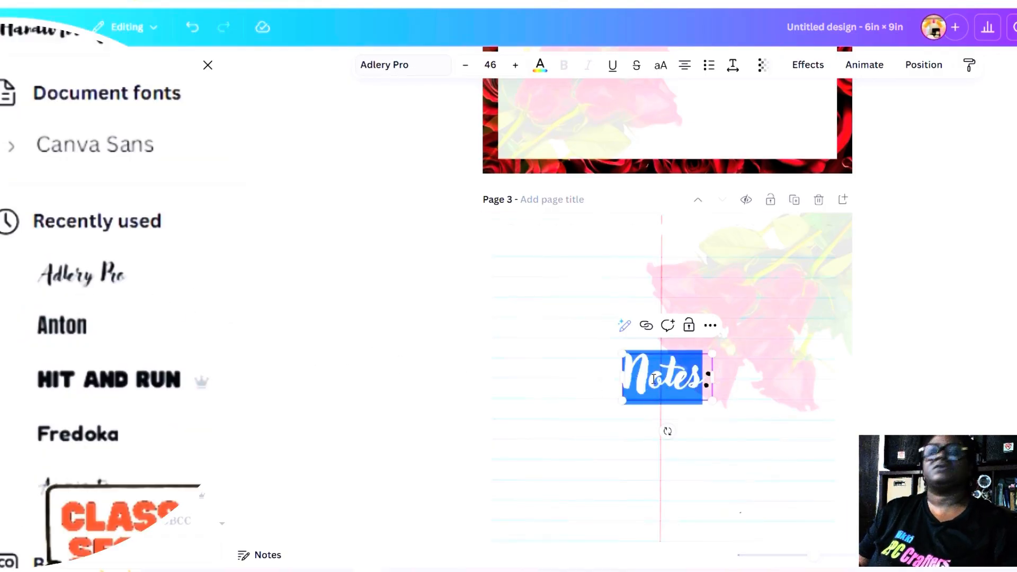
Lock the rose image on page 3 in place
left_click(710, 246)
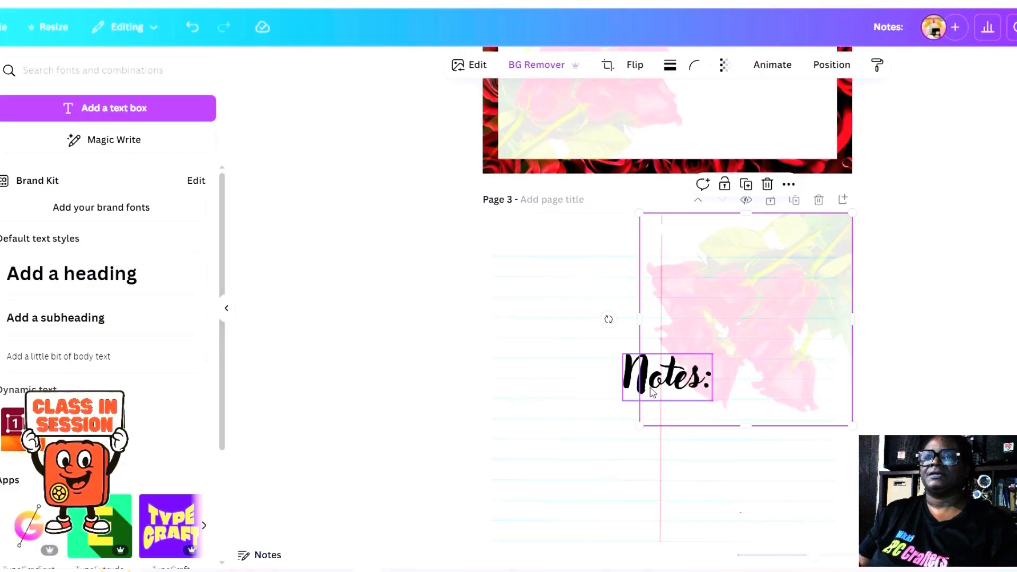
mouse_move(650, 387)
left_mouse_down()
mouse_move(649, 332)
mouse_move(653, 388)
left_mouse_up()
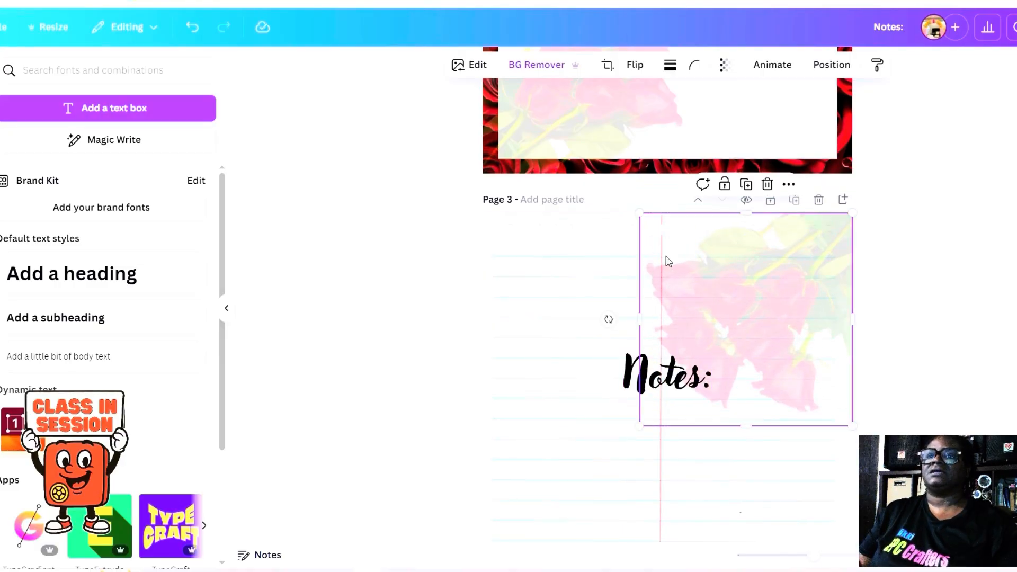
left_click(725, 186)
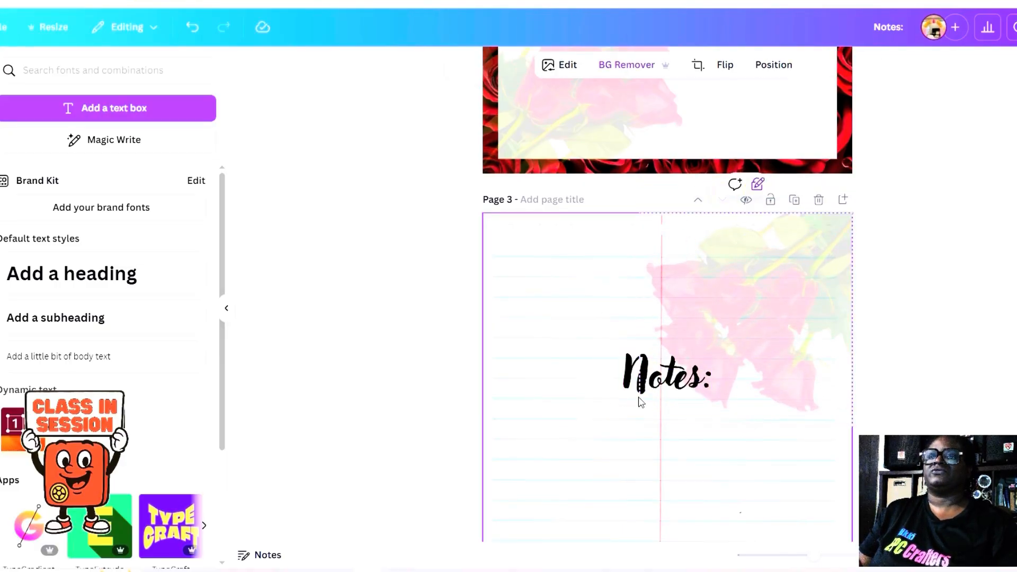
Move the 'Notes:' heading to the top of page 3, centred horizontally
left_click(659, 382)
left_click_drag(659, 381, 647, 268)
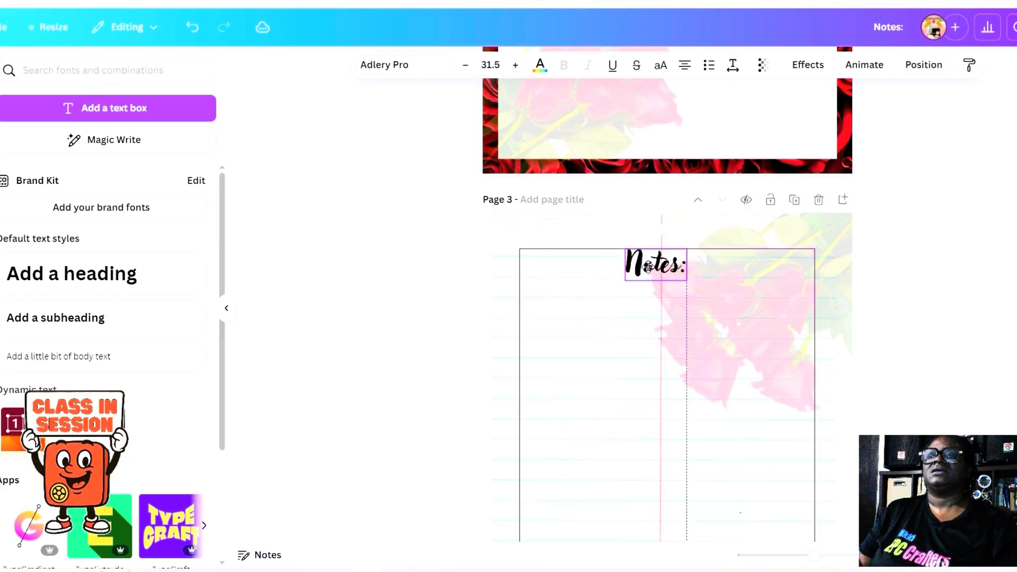
left_click_drag(649, 266, 655, 266)
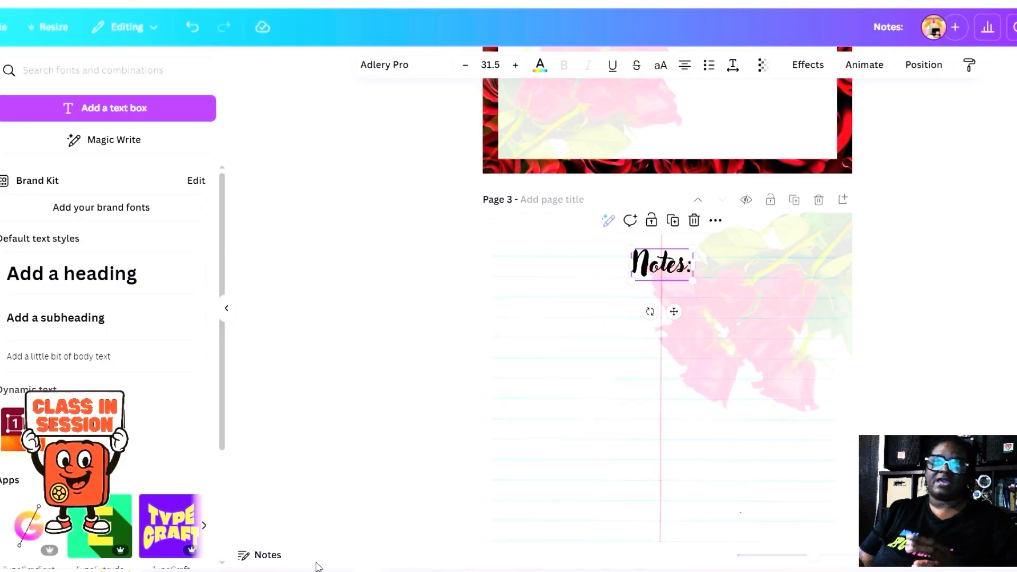
Lock the lined-paper background image so it no longer moves
left_click(512, 456)
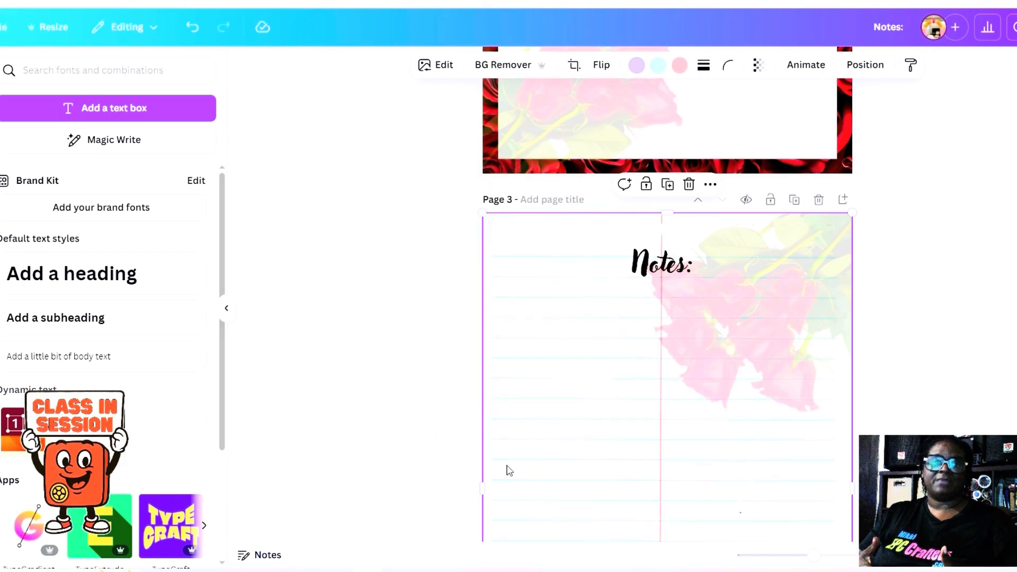
left_click(528, 415)
left_click(531, 431)
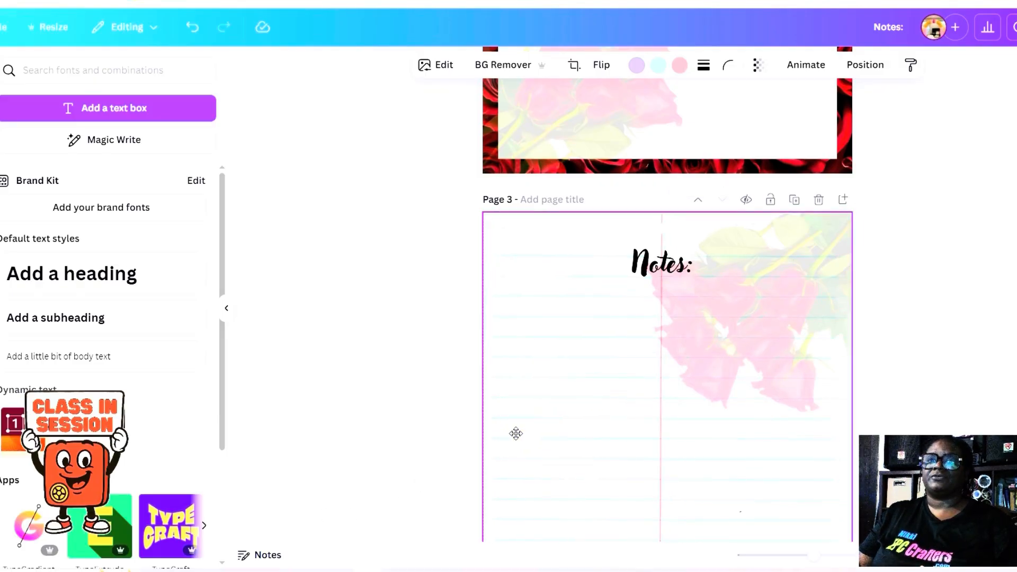
left_click_drag(516, 433, 524, 431)
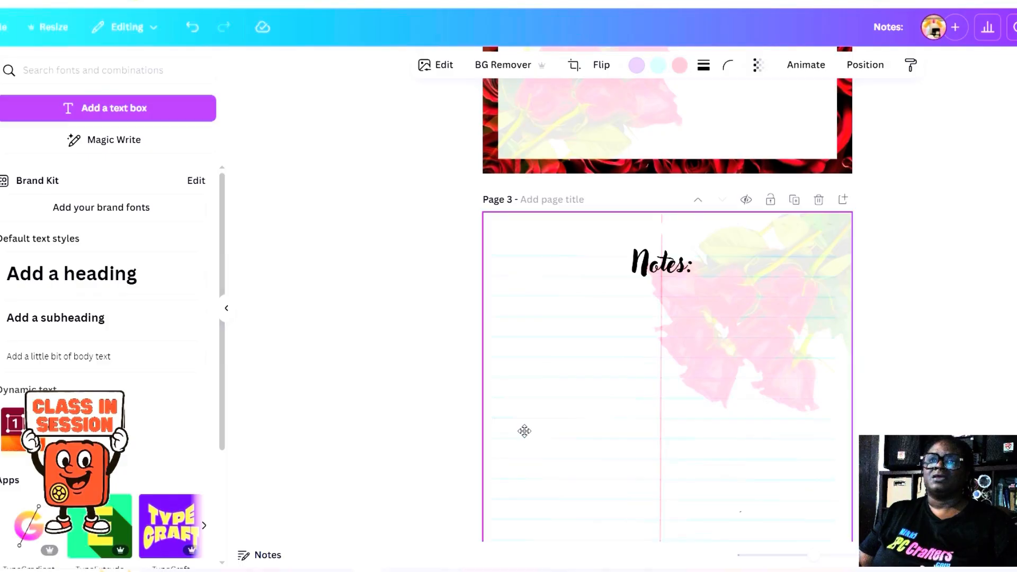
key("alt+shift+l")
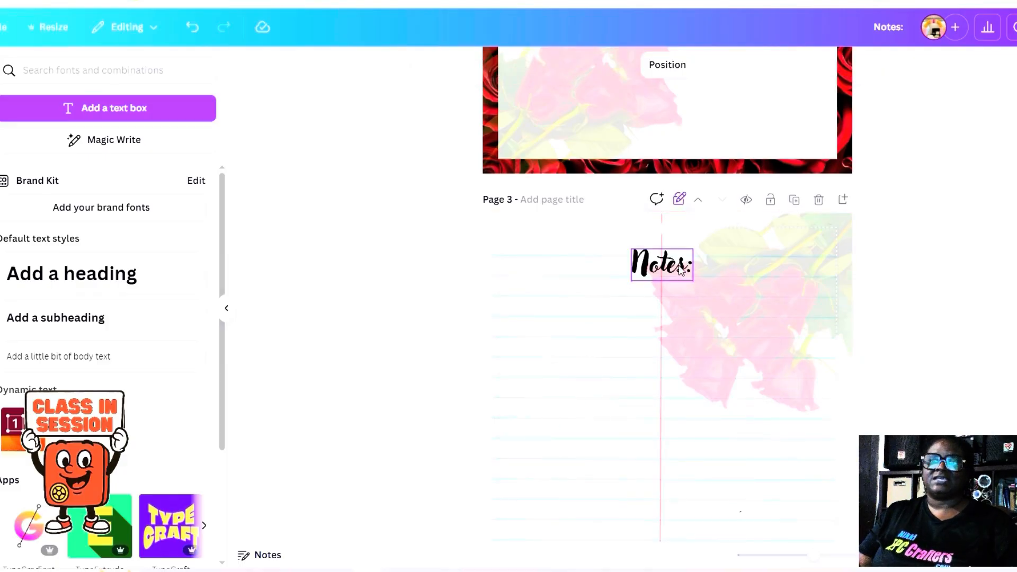
Fine-tune the 'Notes:' heading position at the top of the page
left_click_drag(680, 264, 676, 270)
left_click(613, 469)
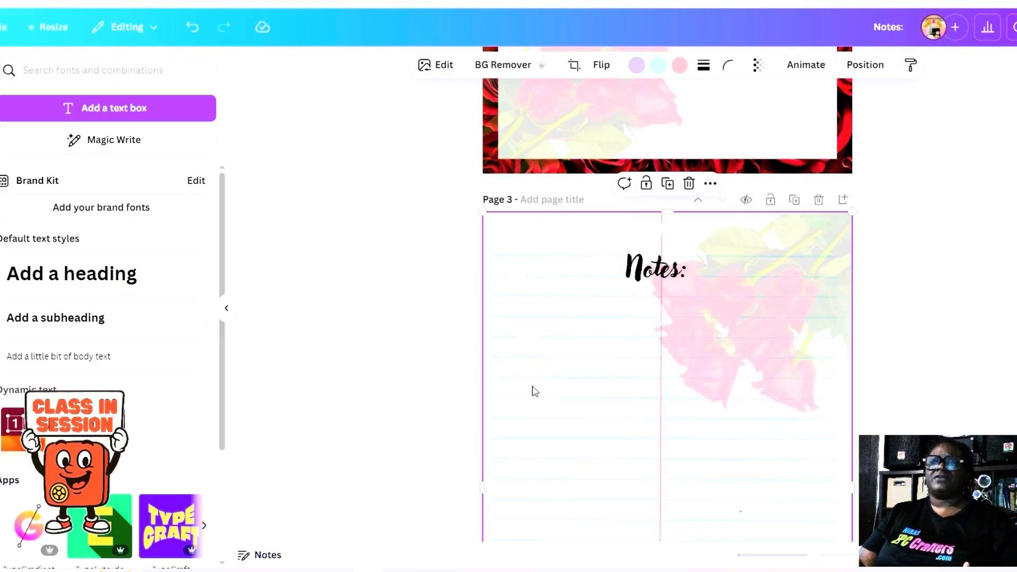
scroll(667, 286, "down", 5)
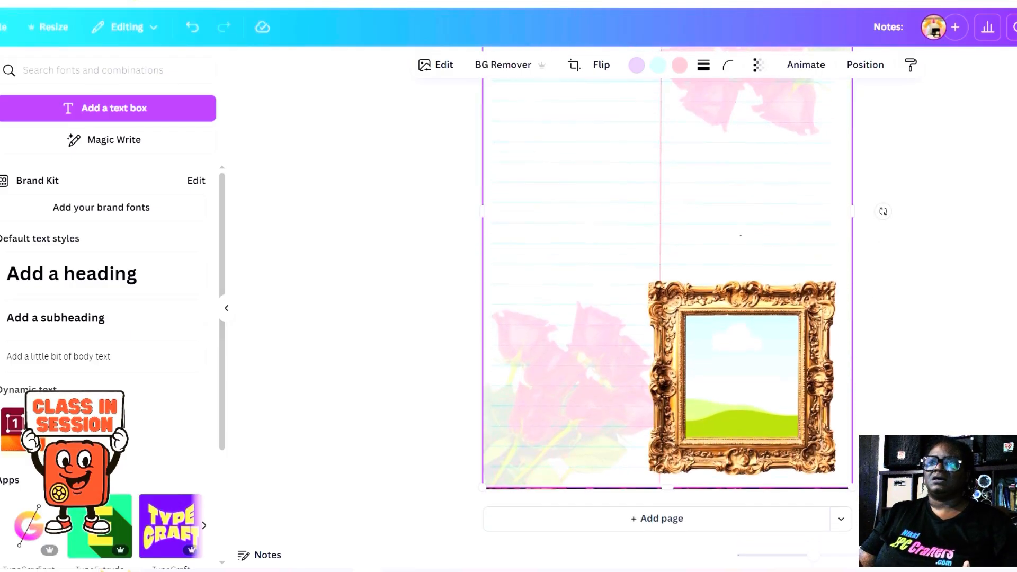
Raise the gold frame slightly and place a new subheading box centred beneath it
left_click(804, 419)
left_click_drag(804, 418, 801, 397)
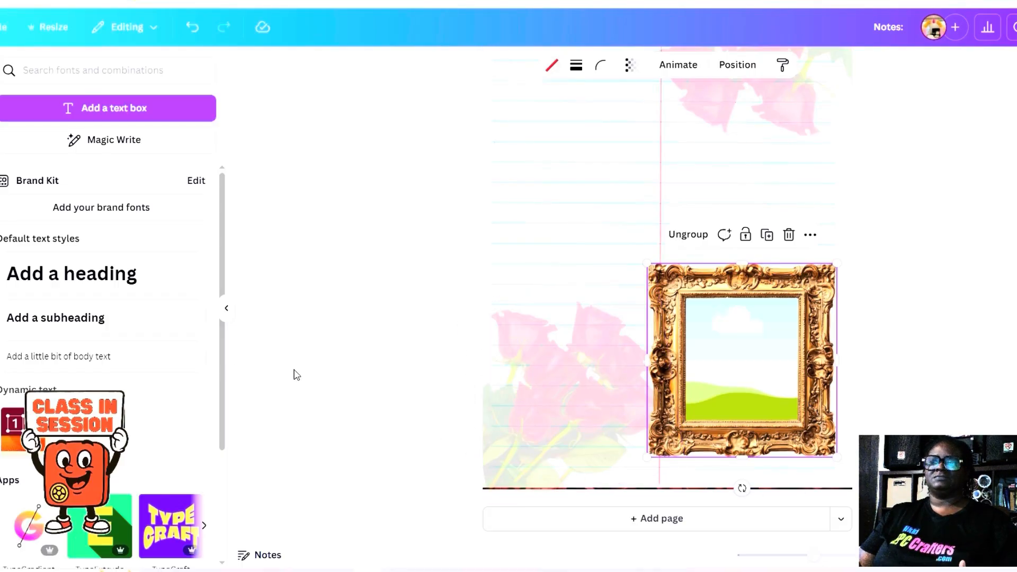
left_click(102, 318)
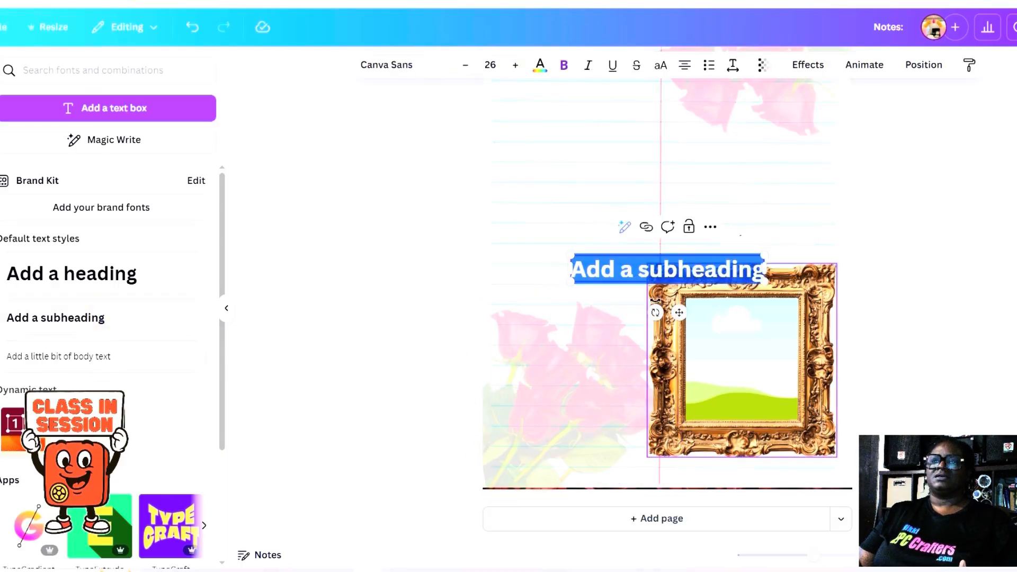
left_click(558, 203)
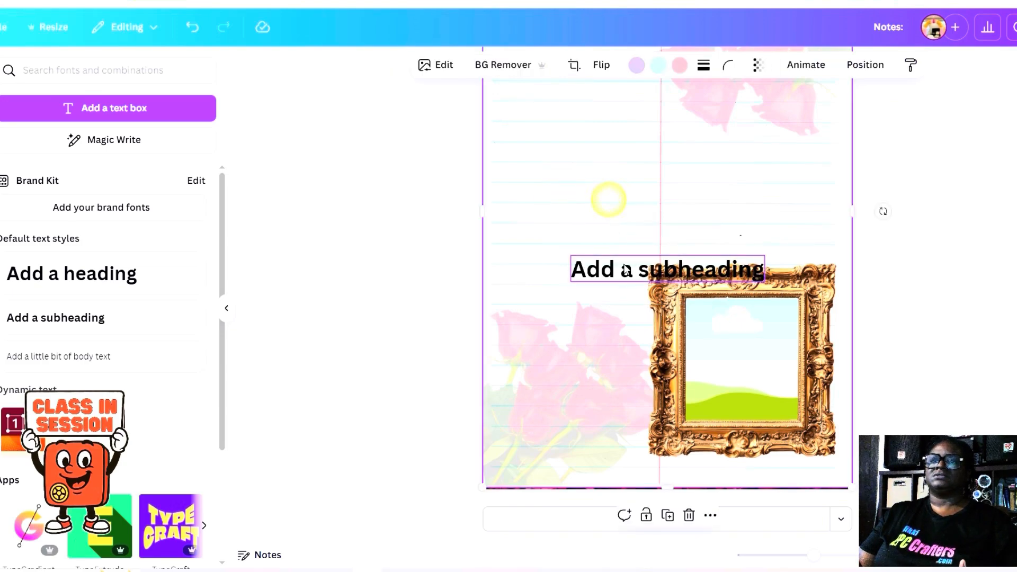
left_click_drag(622, 269, 603, 445)
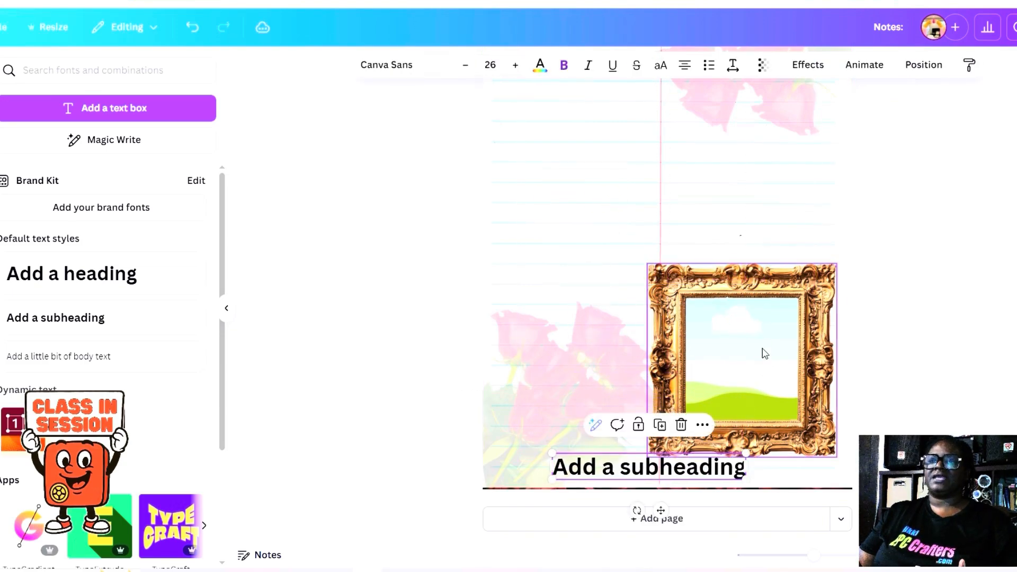
left_click_drag(808, 322, 806, 314)
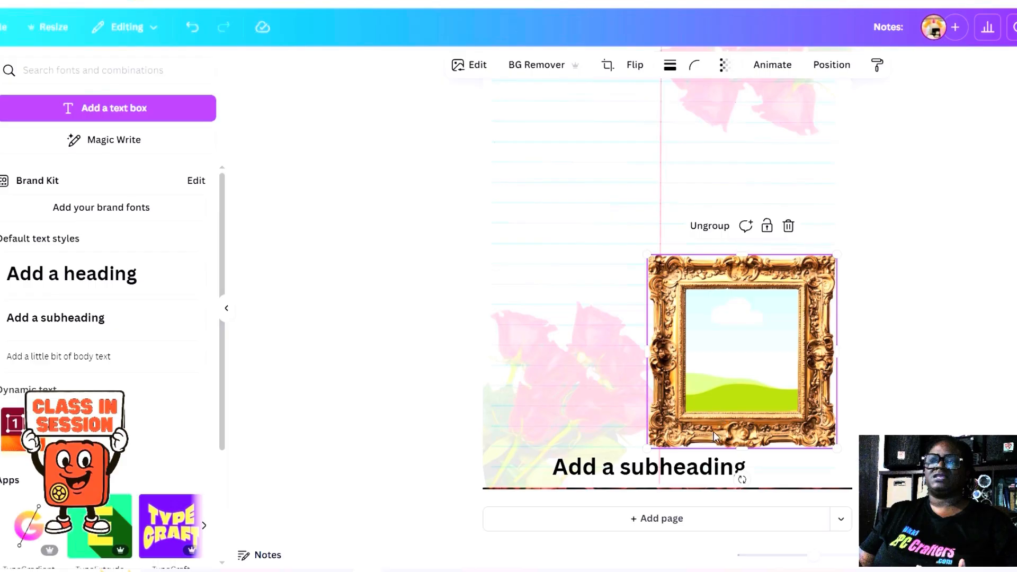
left_click_drag(705, 466, 711, 462)
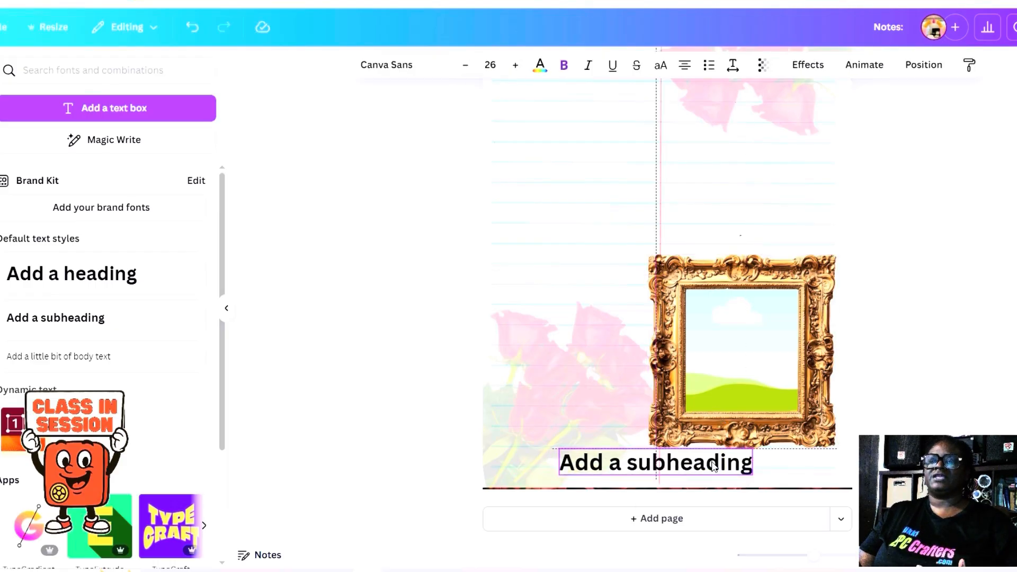
Replace the subheading text with the creator's name in Adlery Pro script
double_click(712, 466)
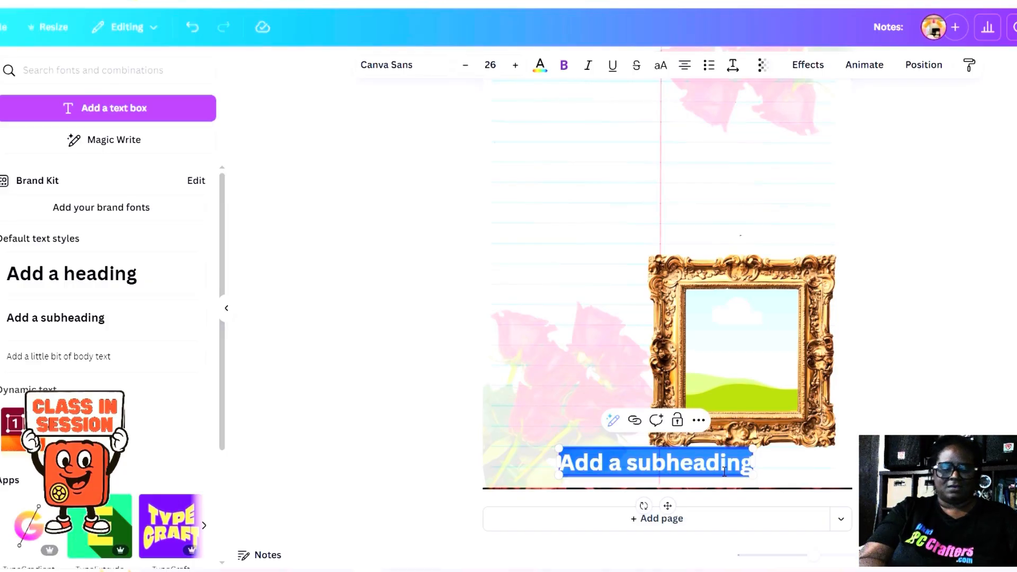
type("Nikki")
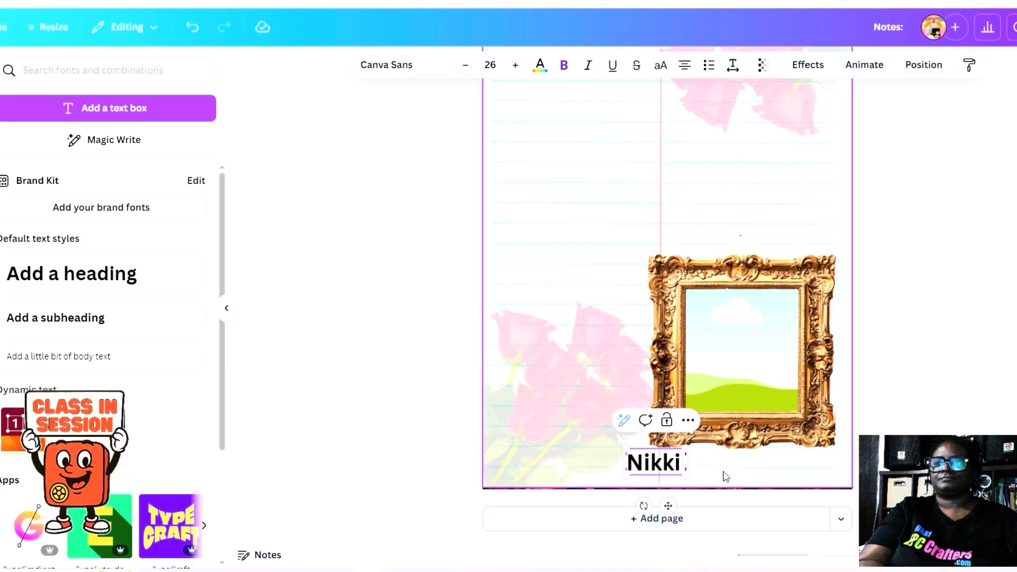
type(" Octavien")
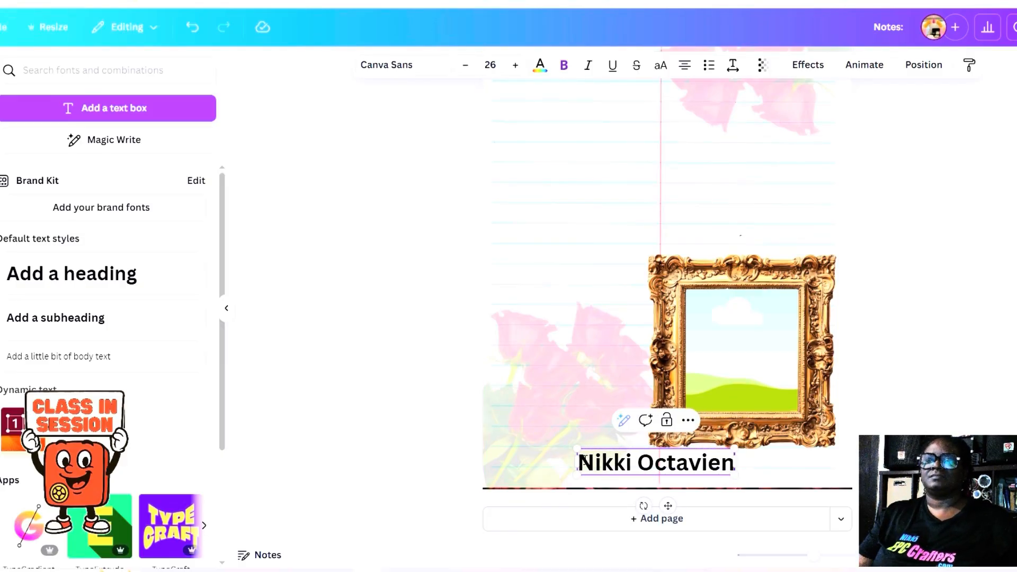
left_click_drag(581, 461, 735, 463)
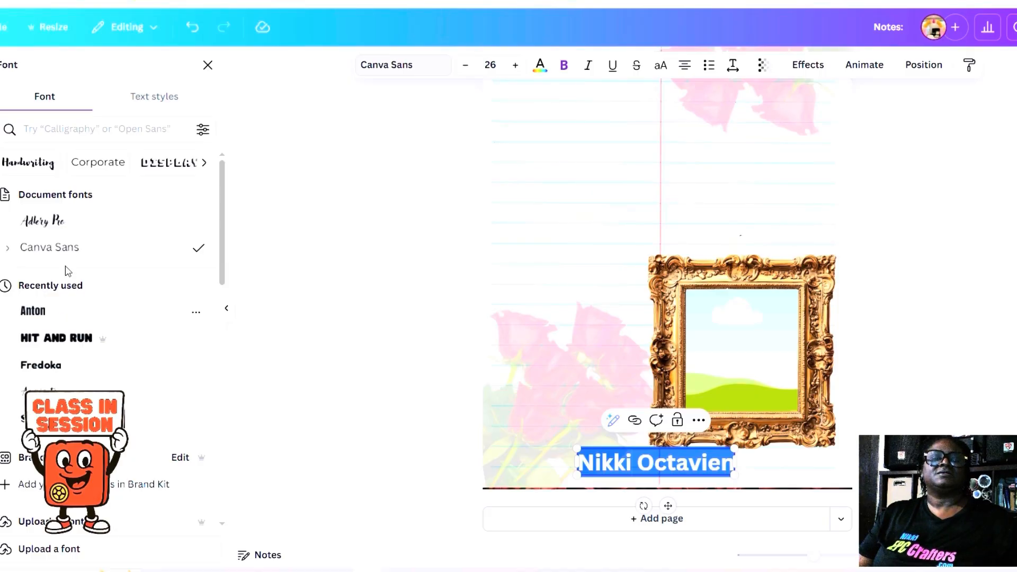
left_click(79, 227)
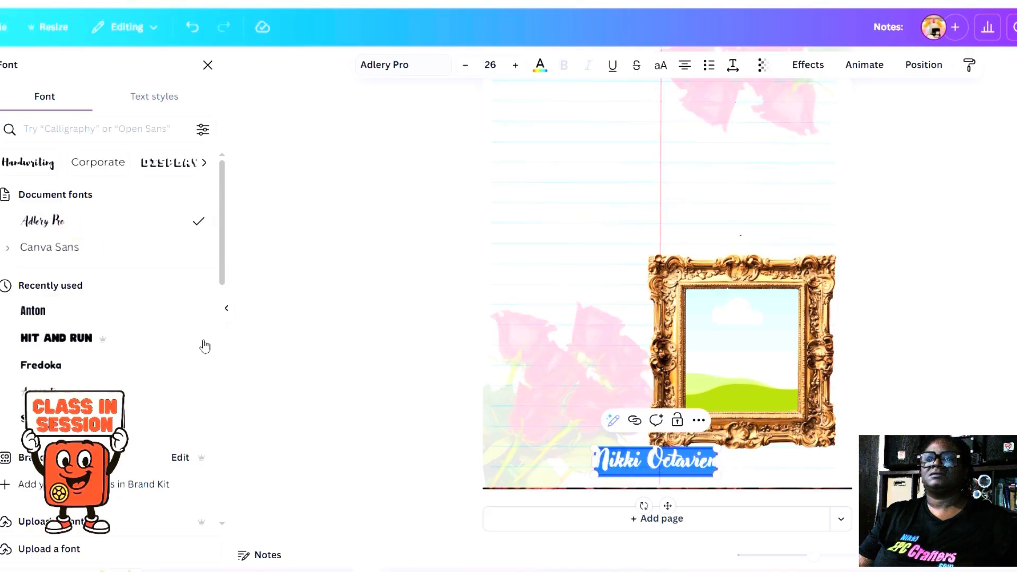
Nudge the name line lower and centre it beneath the gold frame
left_click(609, 225)
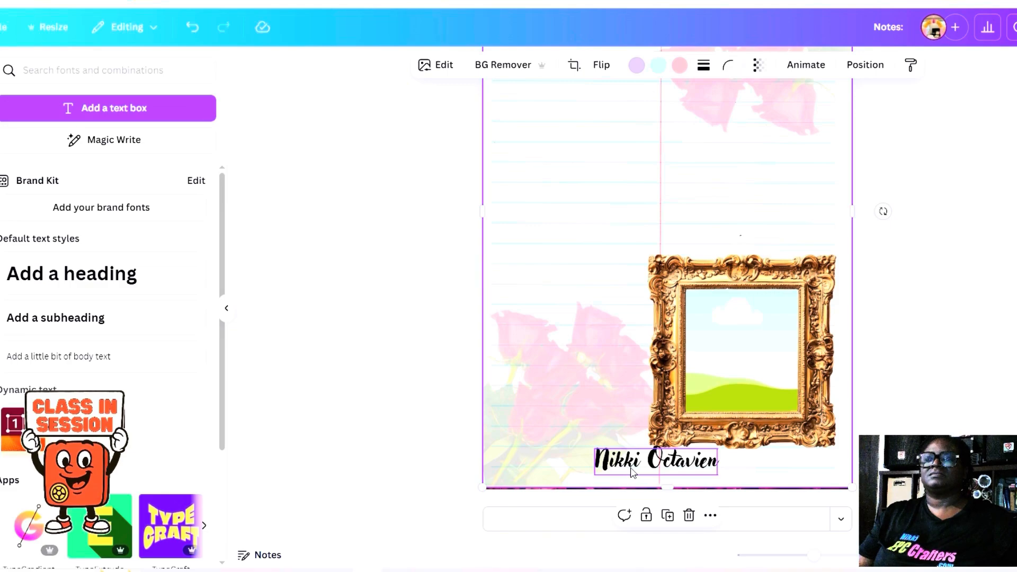
left_click_drag(631, 470, 630, 473)
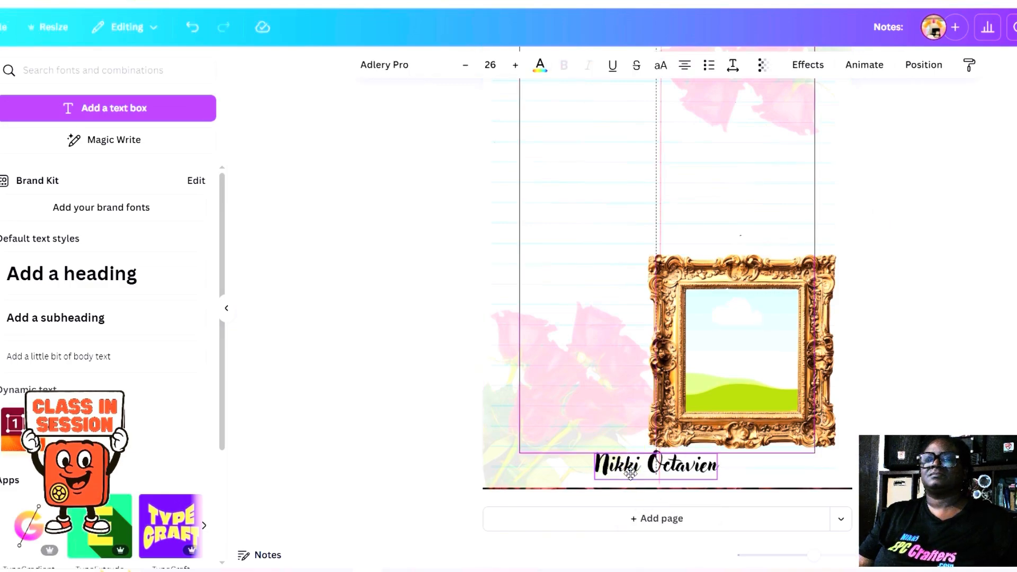
left_click_drag(630, 472, 635, 473)
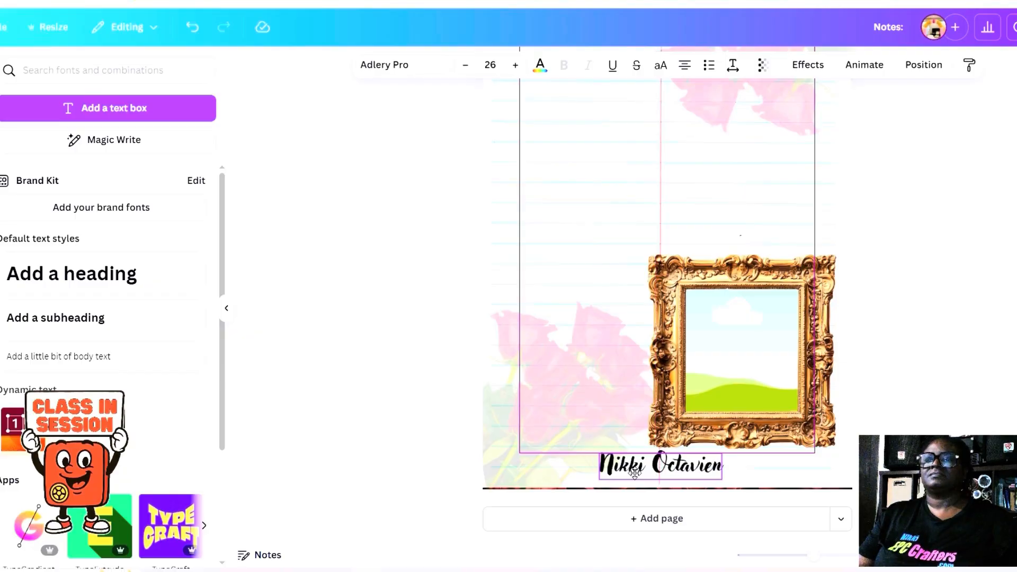
left_click(629, 211)
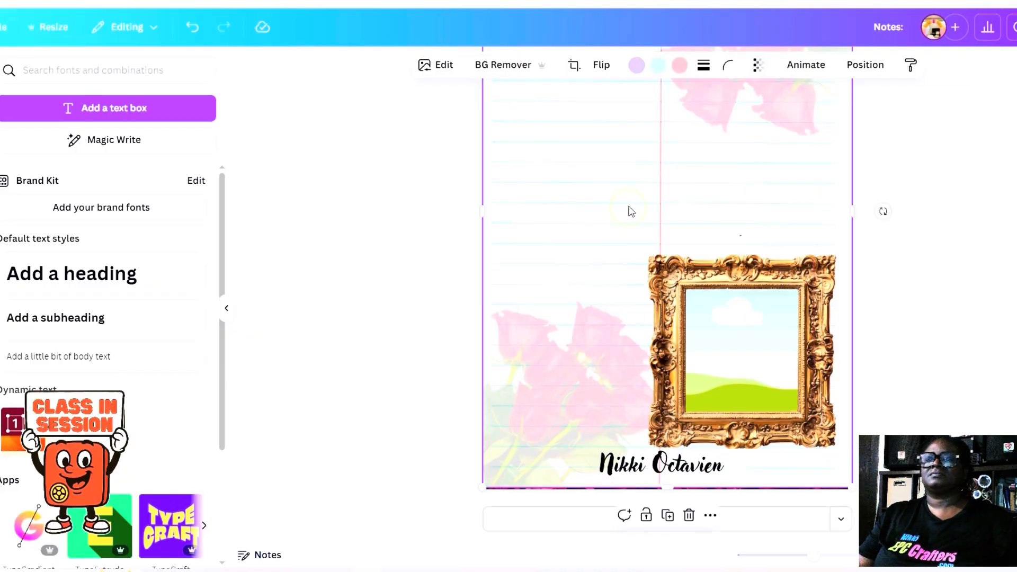
scroll(624, 271, "up", 1)
scroll(620, 286, "up", 6)
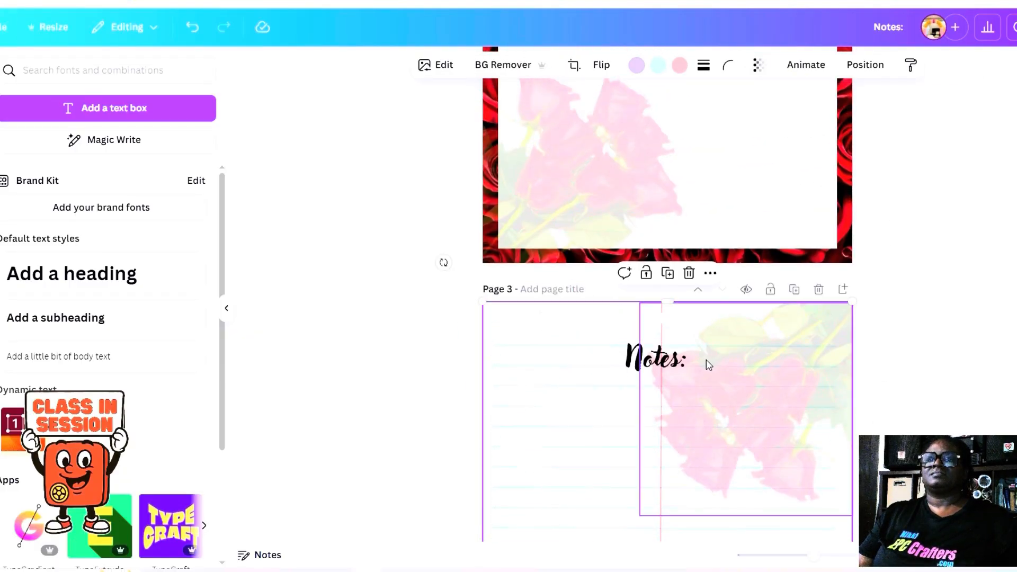
scroll(622, 344, "down", 4)
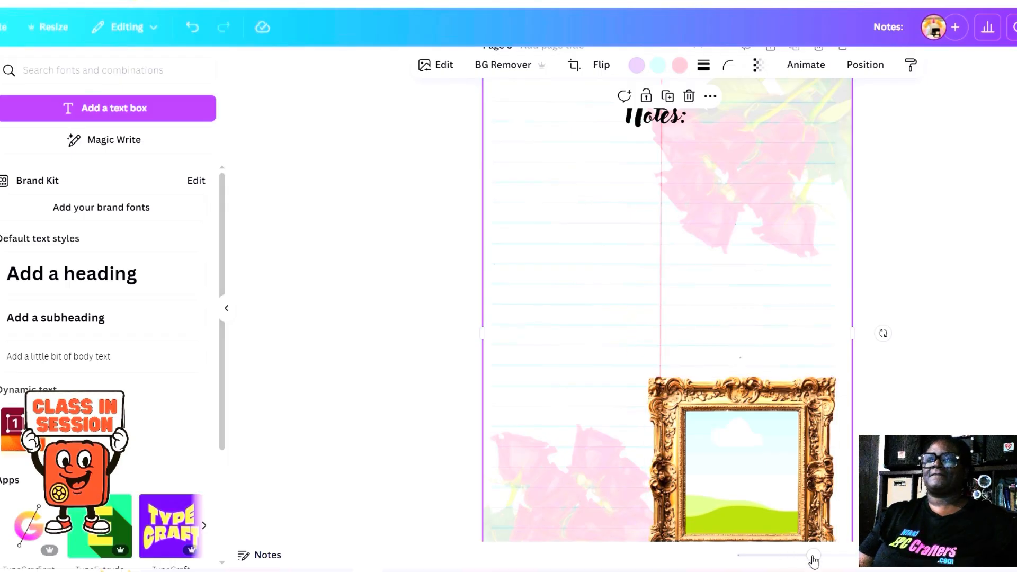
left_click_drag(812, 557, 799, 557)
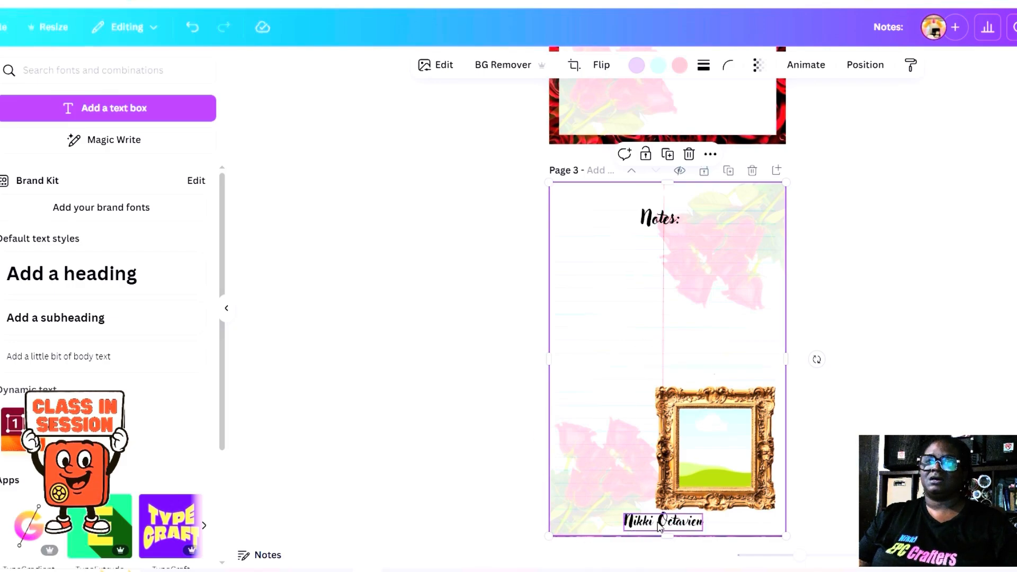
scroll(647, 348, "up", 3)
scroll(655, 356, "down", 4)
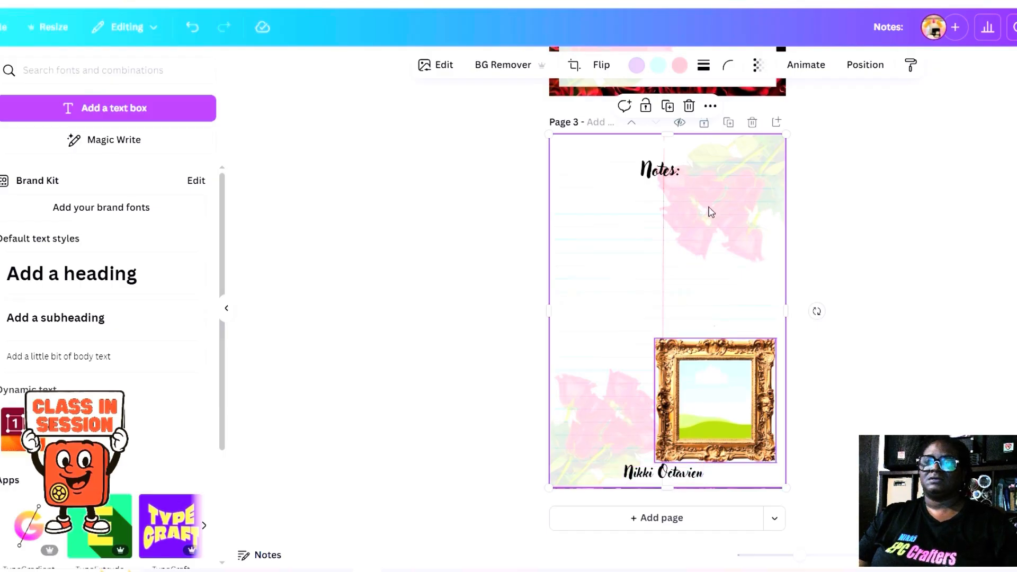
left_click(670, 168)
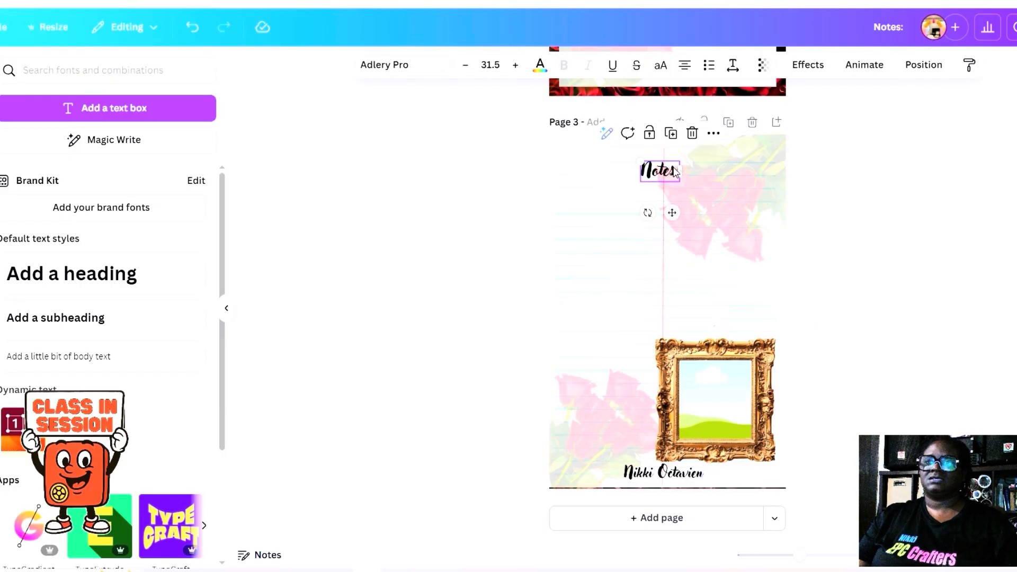
left_click(679, 474)
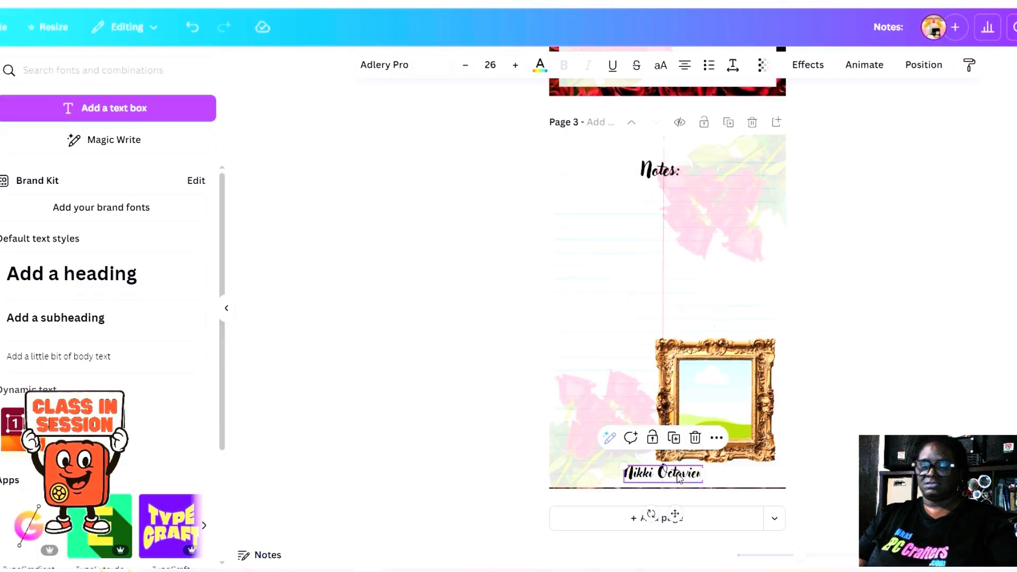
left_click(562, 288)
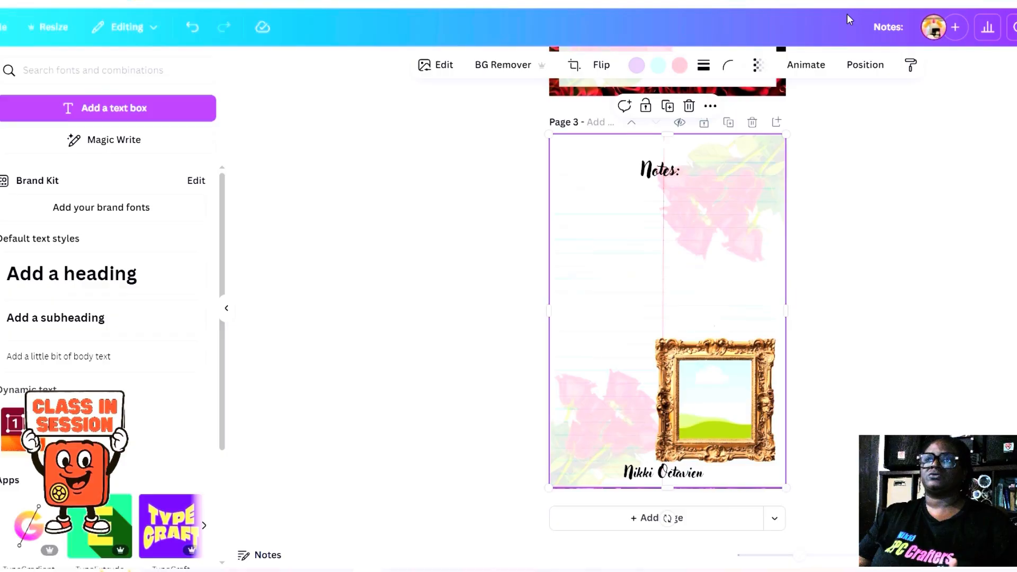
Rename the design to 'Scratch Pad Red Roses Notes:'
left_click(872, 23)
type("Sc")
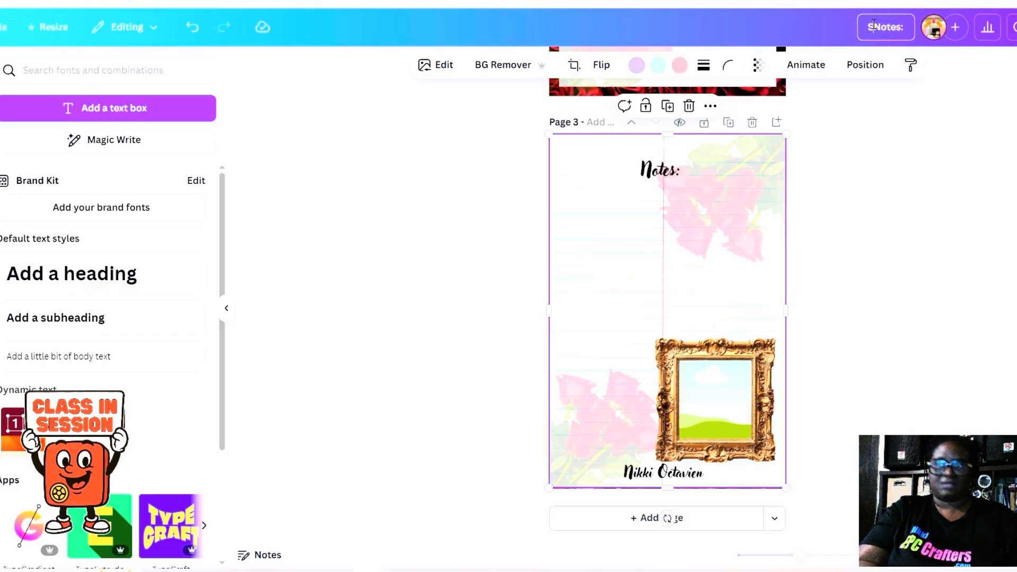
type("ratch Pad ")
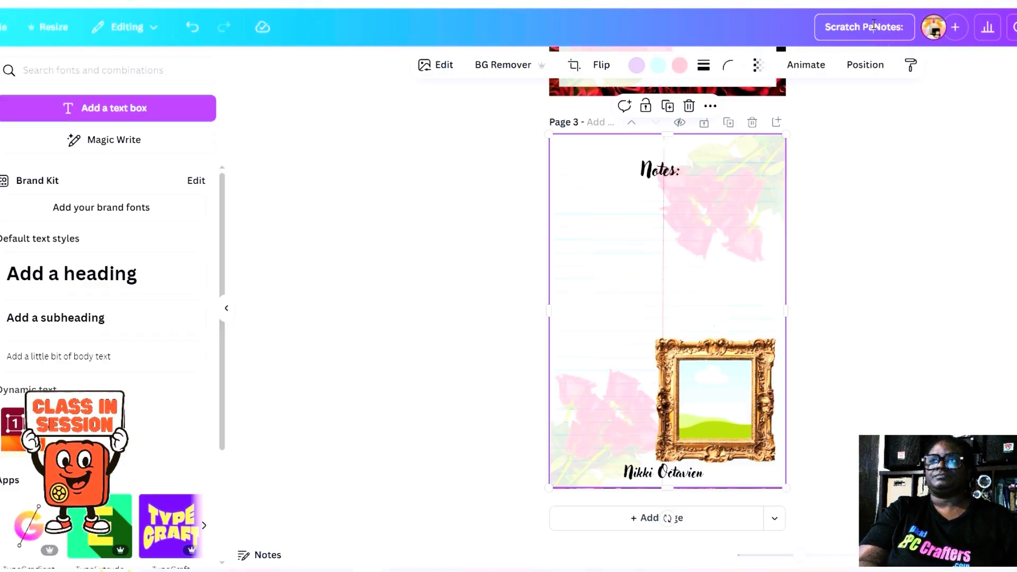
type("Red Roses")
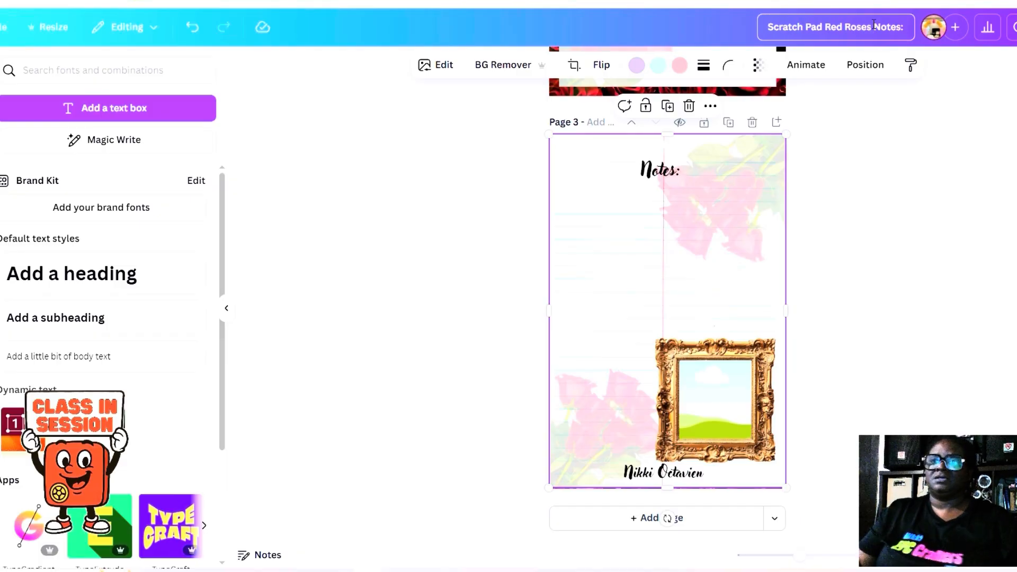
left_click(612, 222)
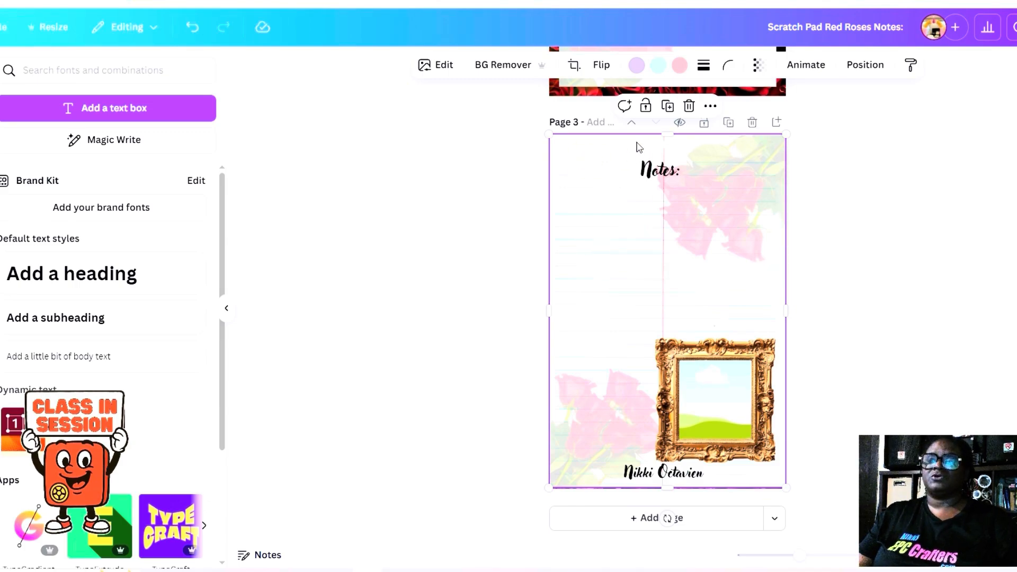
Select every element on page 3 and copy them
left_click(863, 66)
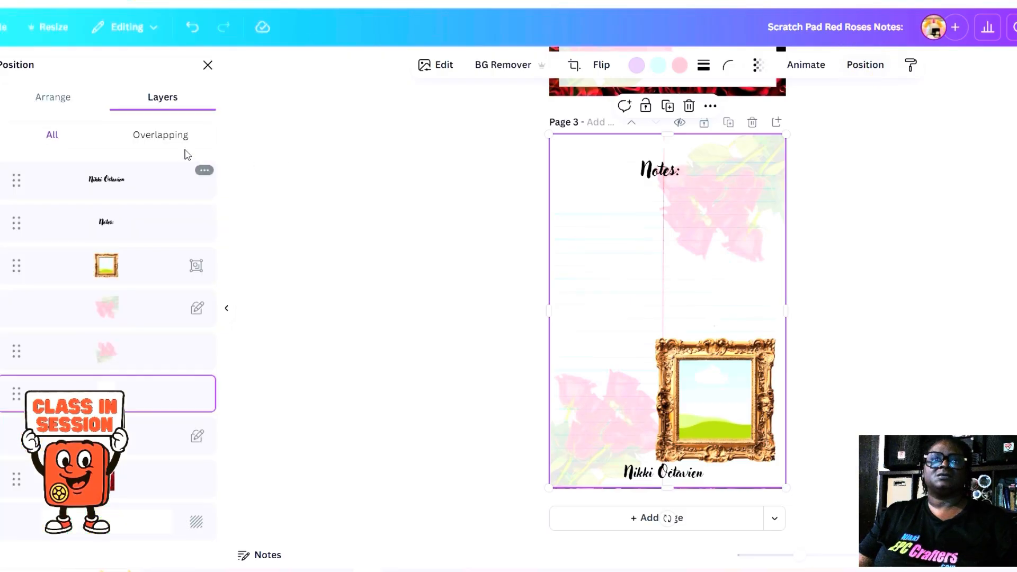
left_click(157, 263)
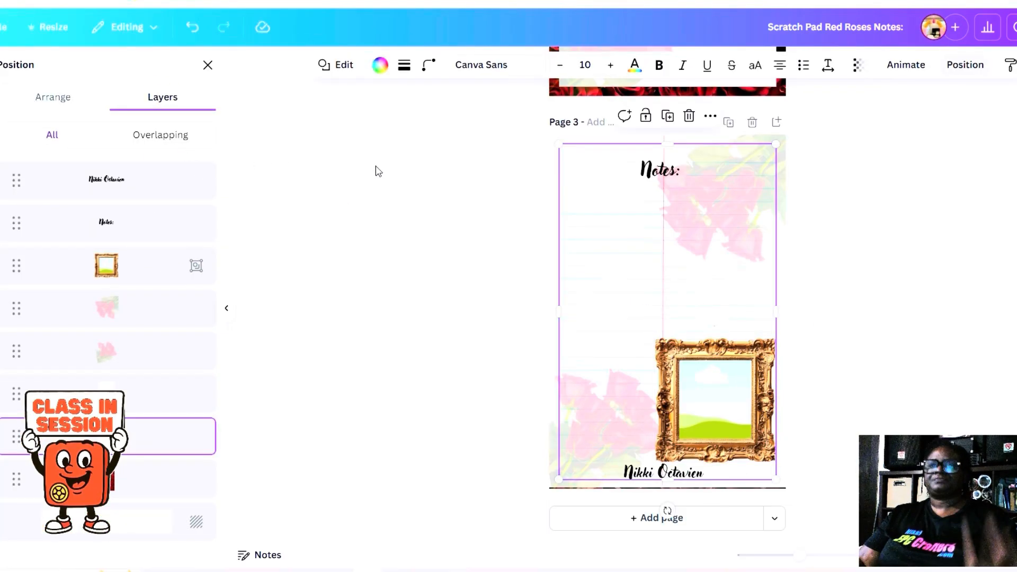
left_click(505, 171)
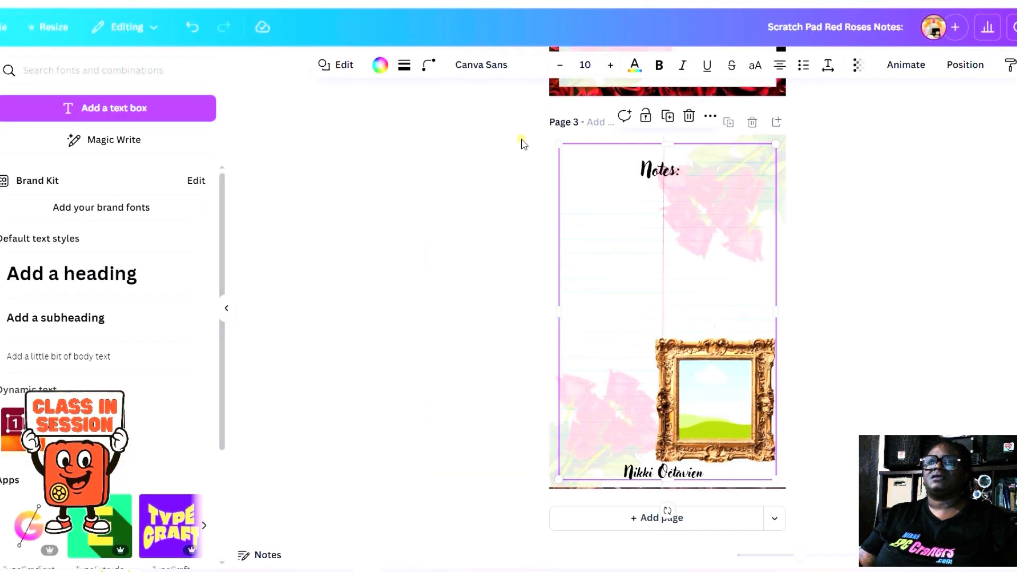
left_click_drag(527, 139, 824, 506)
right_click(663, 297)
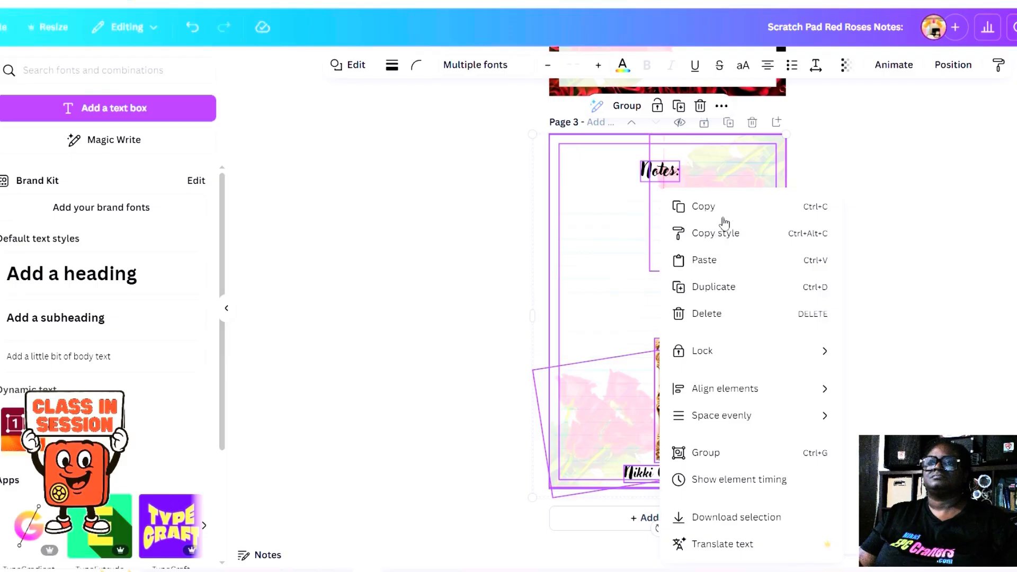
left_click(725, 210)
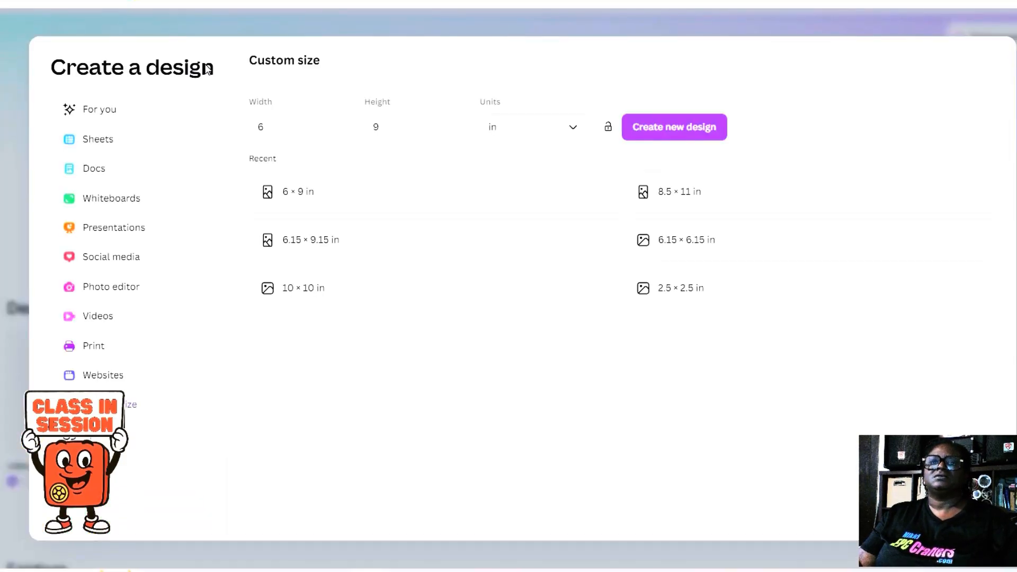
Create the custom 6 × 9 in design and paste the copied elements onto its blank page
left_click(633, 130)
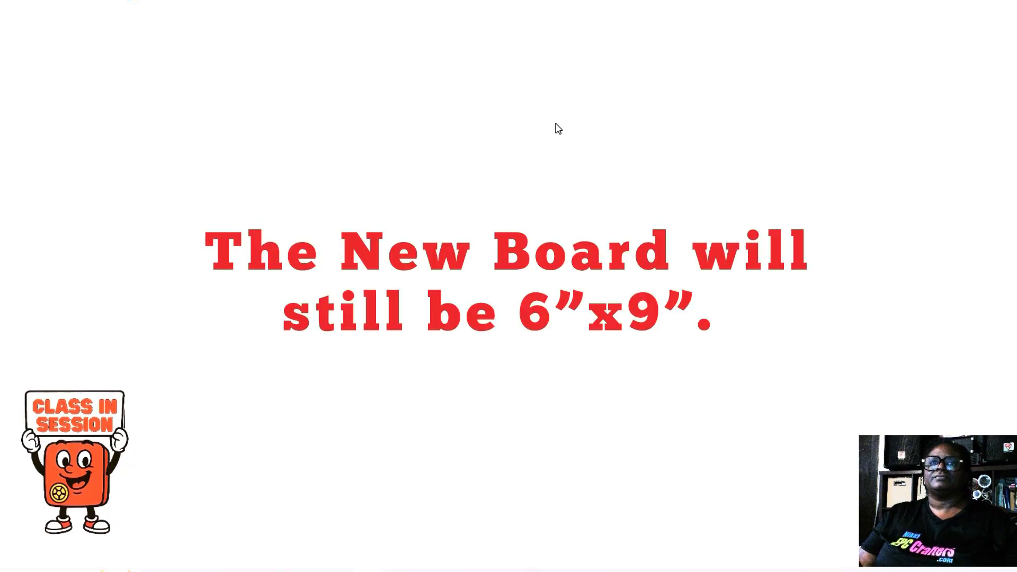
right_click(513, 185)
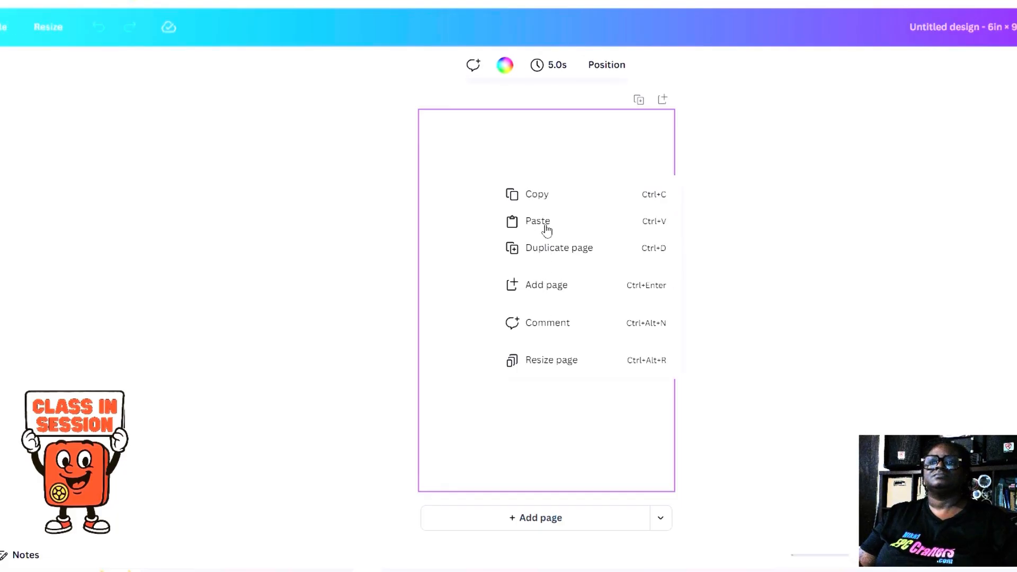
left_click(546, 228)
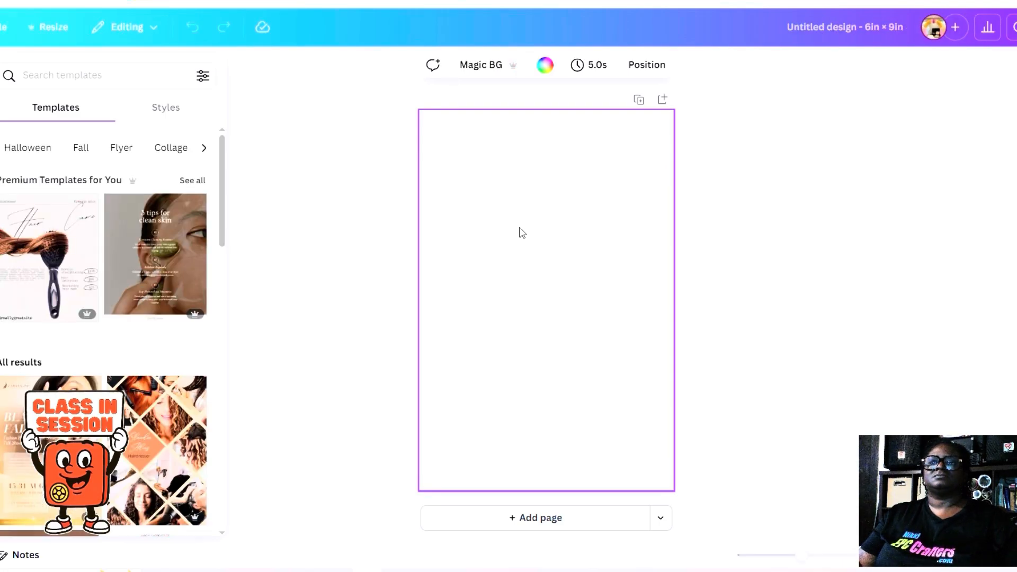
Paste the notes layout, delete its lined background, and nudge the gold frame up-left
key("ctrl+v")
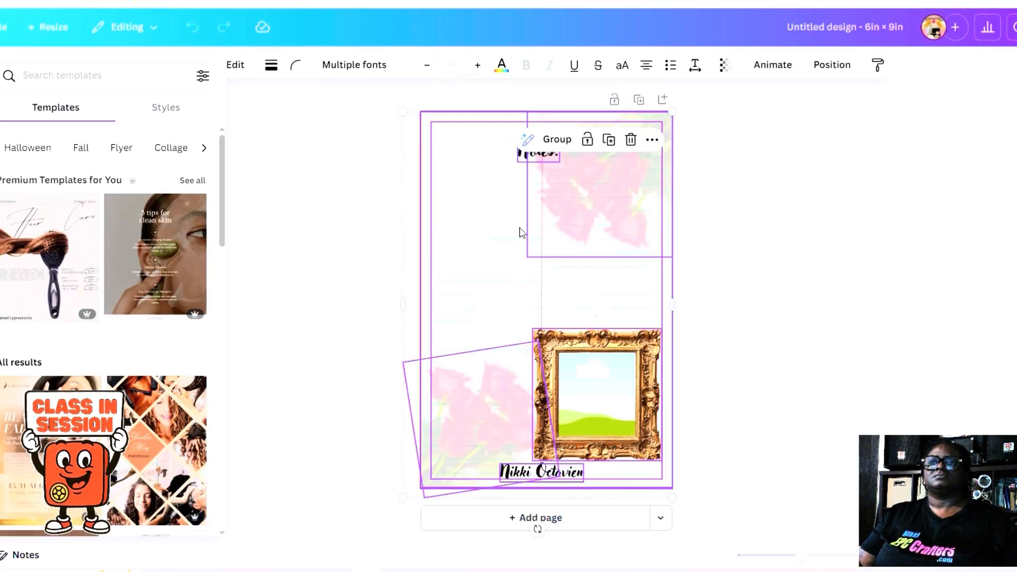
left_click(697, 209)
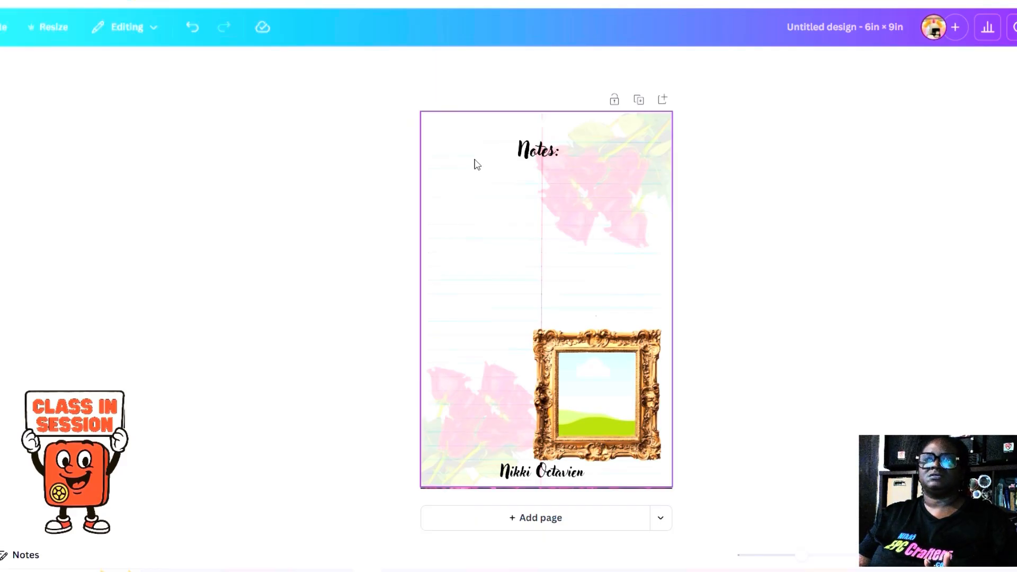
left_click(506, 292)
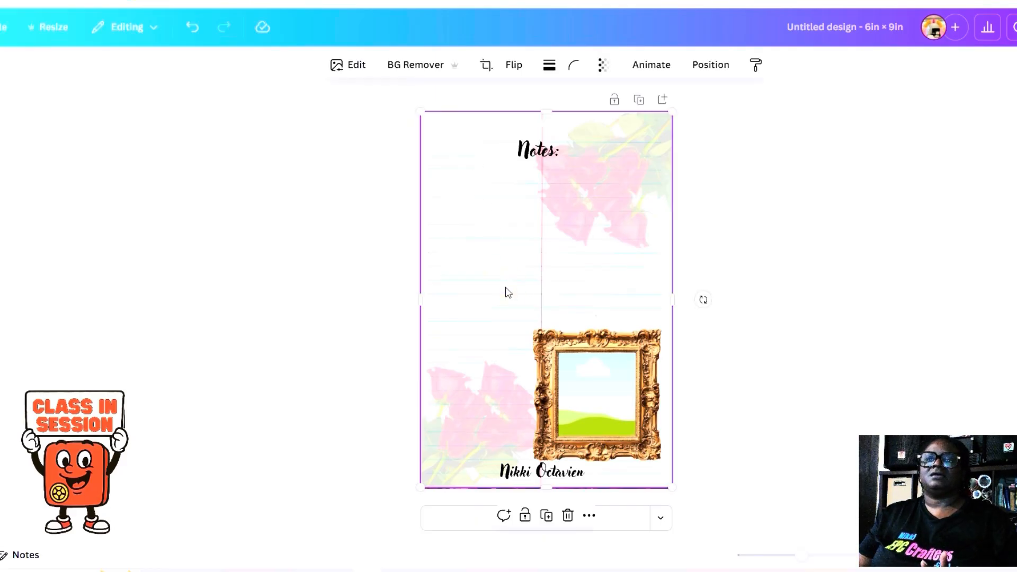
left_click(710, 65)
left_click(170, 105)
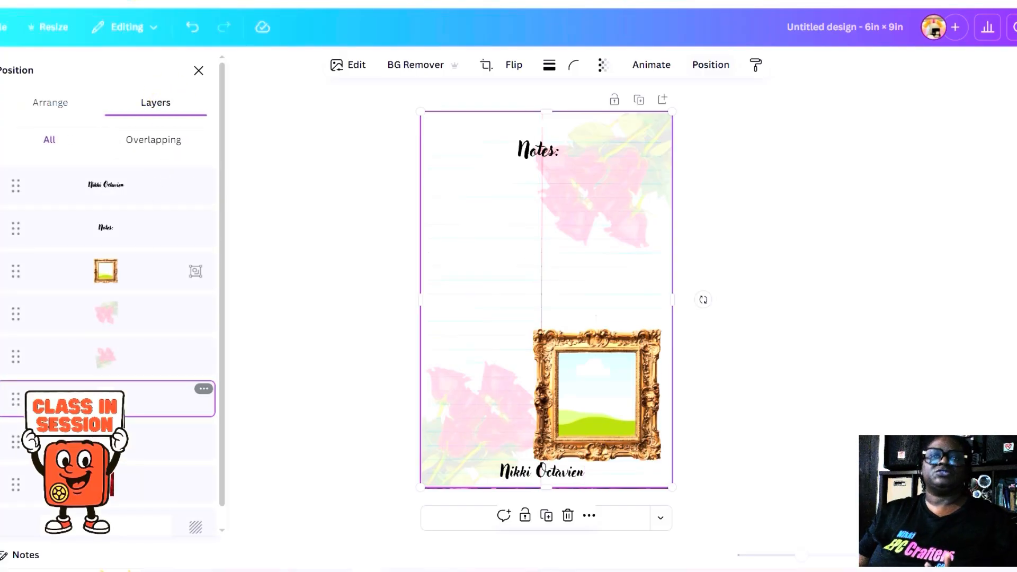
key("Delete")
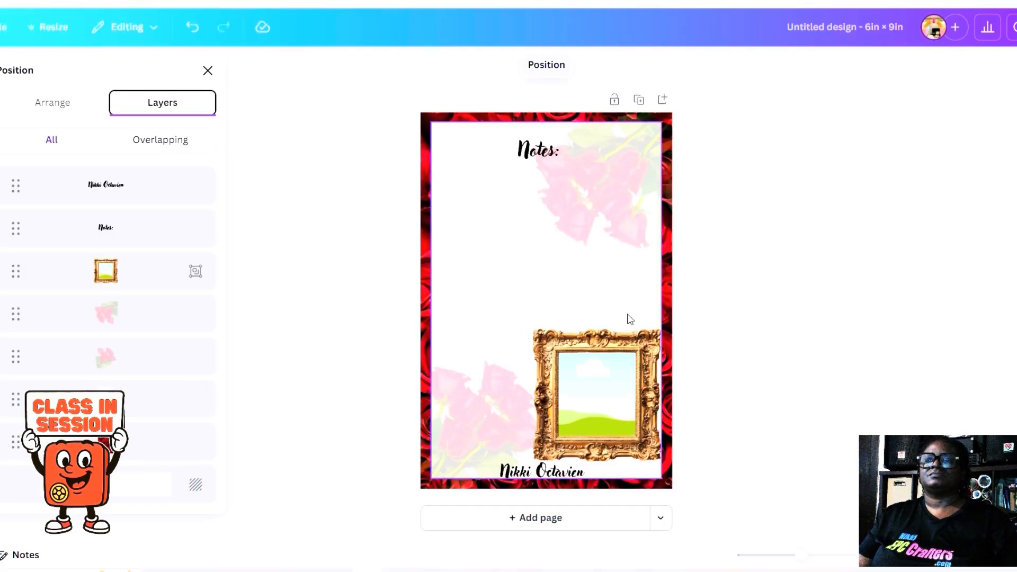
left_click_drag(622, 338, 611, 333)
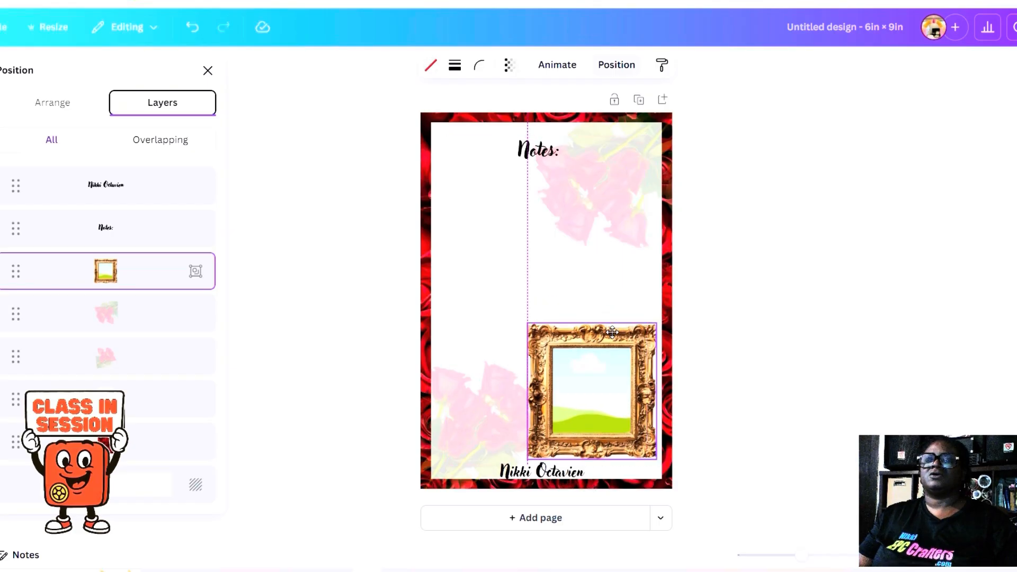
Duplicate the page as Page 2 and delete its gold-framed landscape
left_click(504, 245)
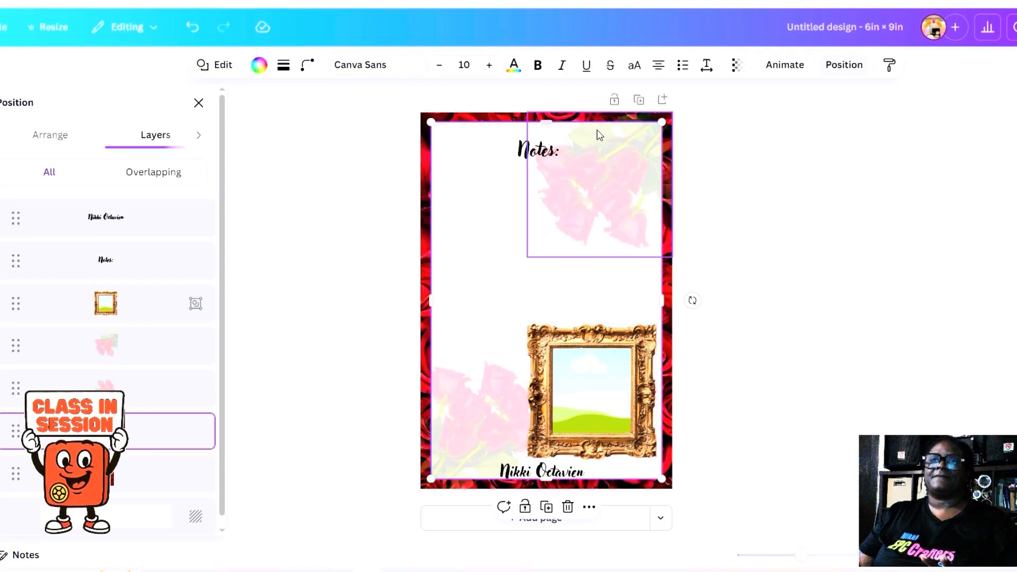
left_click(641, 102)
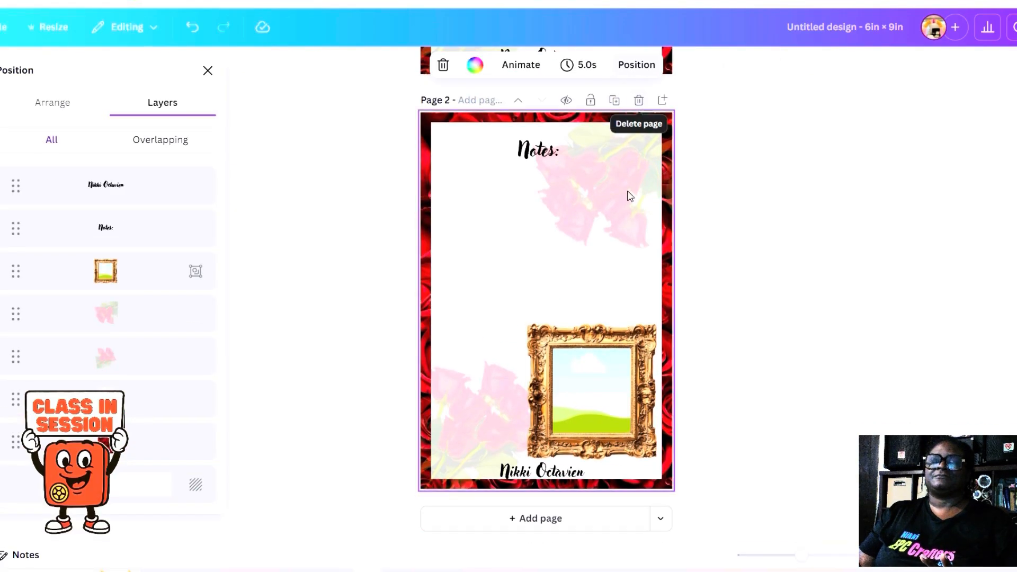
left_click(581, 412)
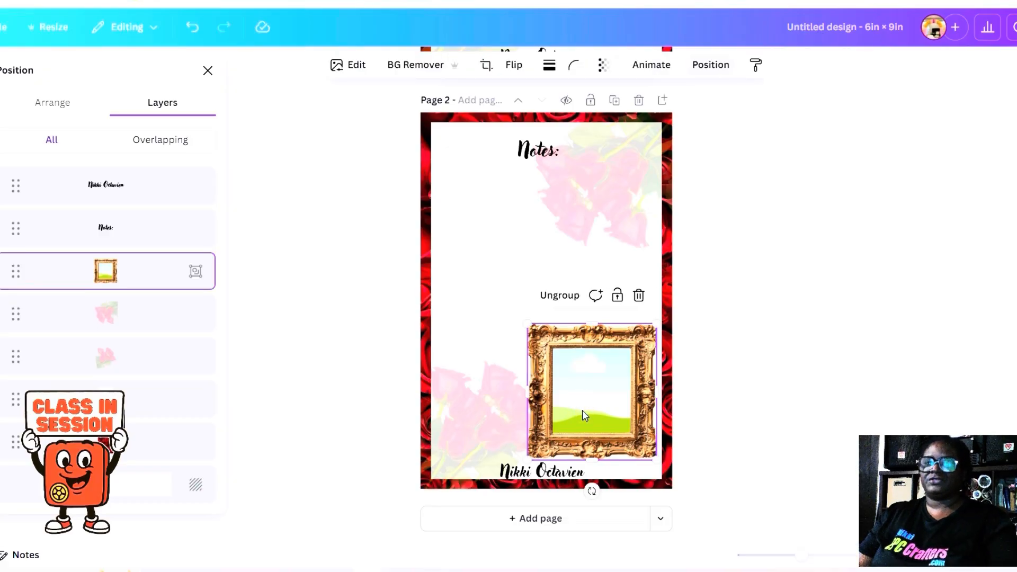
key("Delete")
key("Delete")
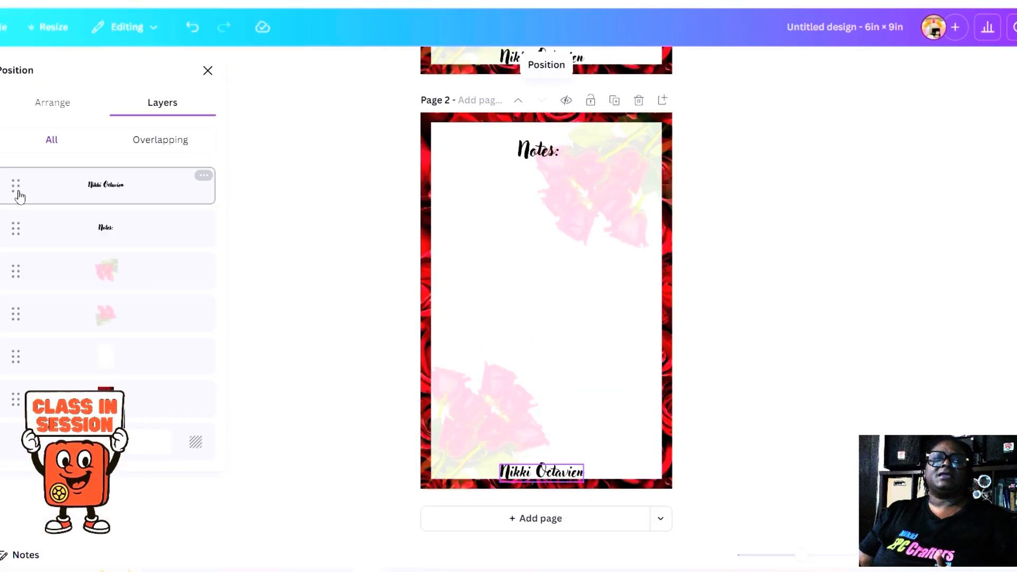
Add the sky-and-grass frame from recently used elements to the middle of page 2
left_click(1, 139)
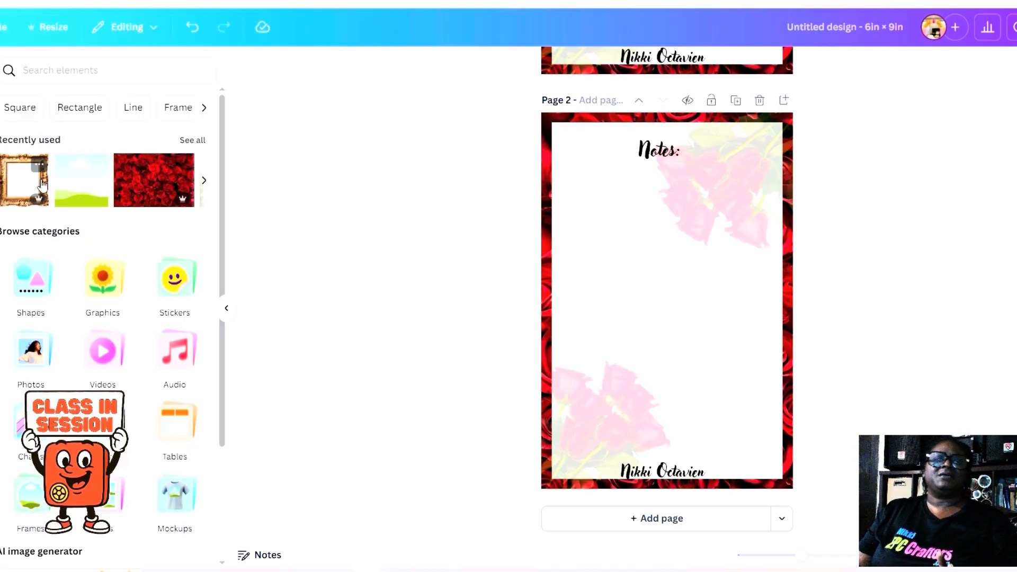
left_click_drag(220, 116, 204, 142)
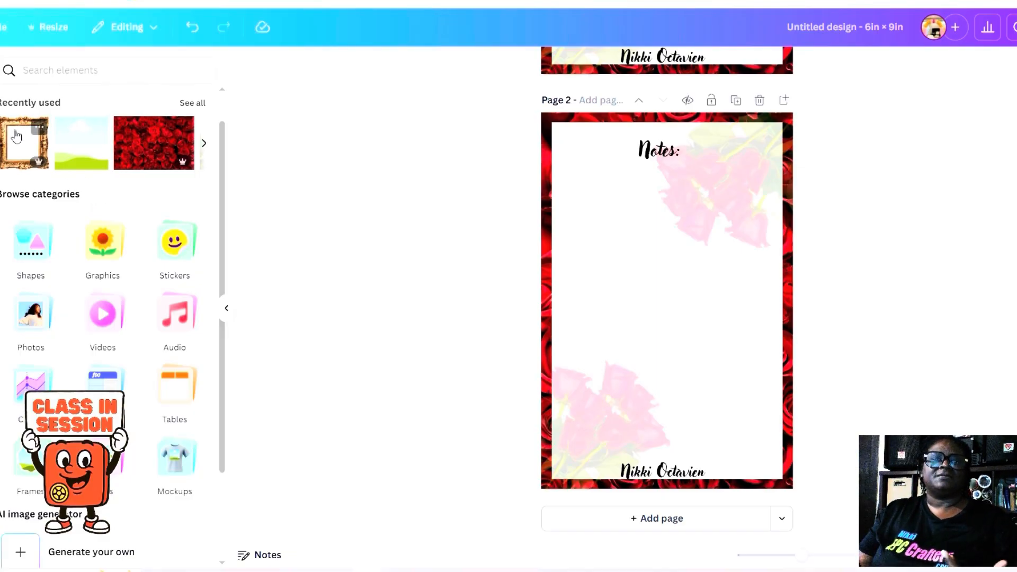
left_click(196, 103)
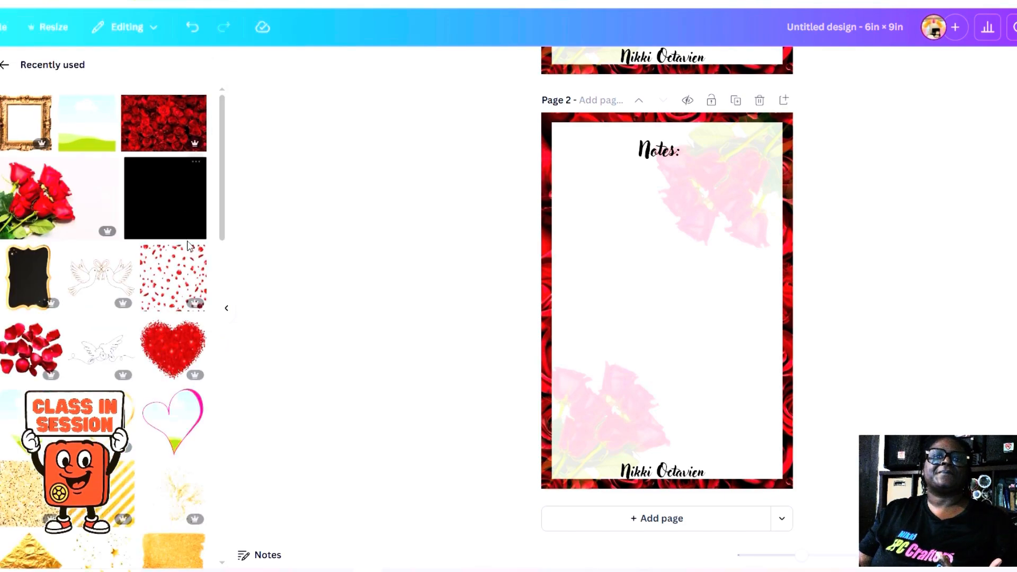
scroll(191, 246, "down", 5)
scroll(191, 247, "up", 3)
scroll(191, 248, "down", 6)
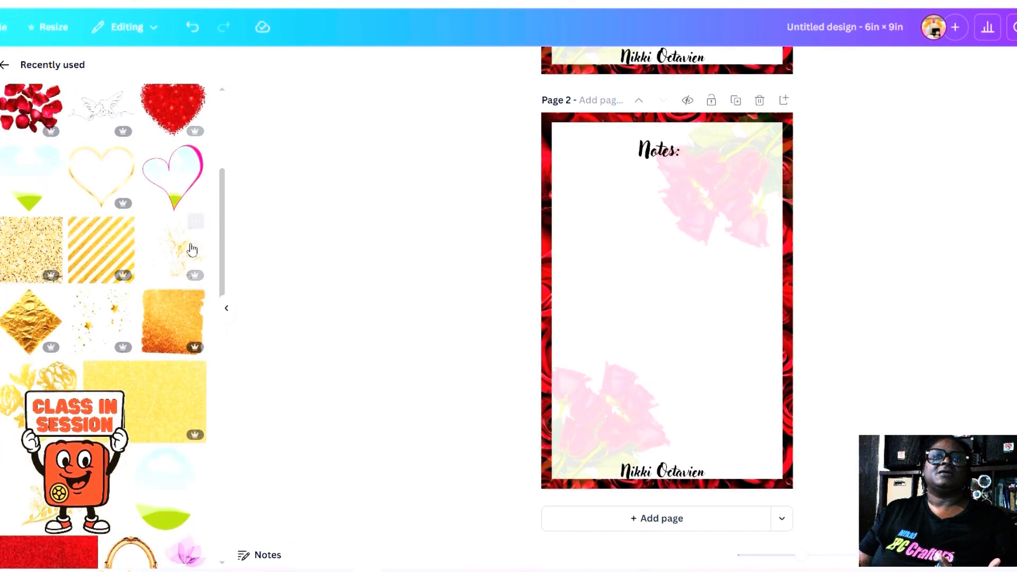
left_click(175, 277)
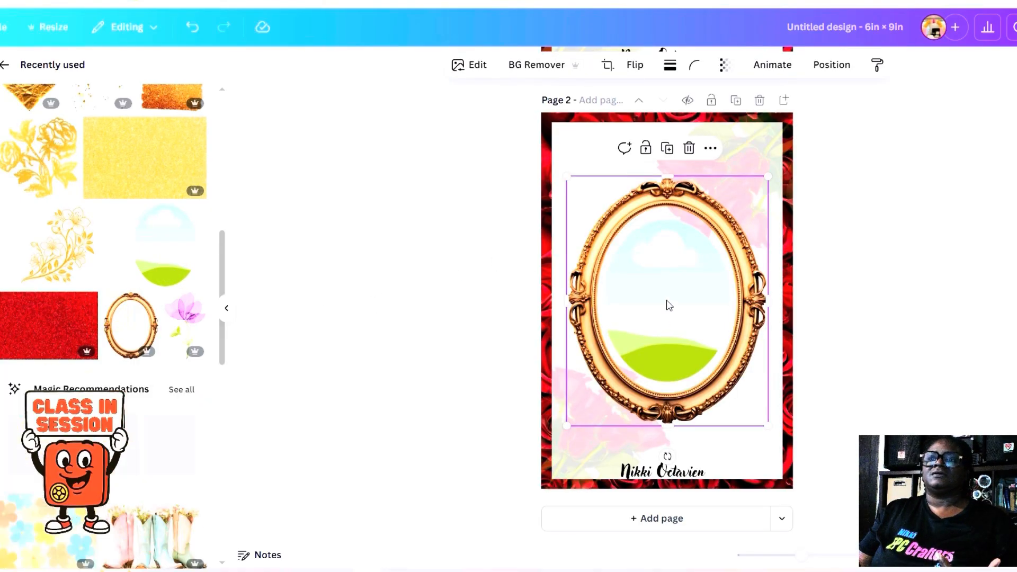
Add the gold oval frame to page 2, shrink it and set it aside
left_click(112, 318)
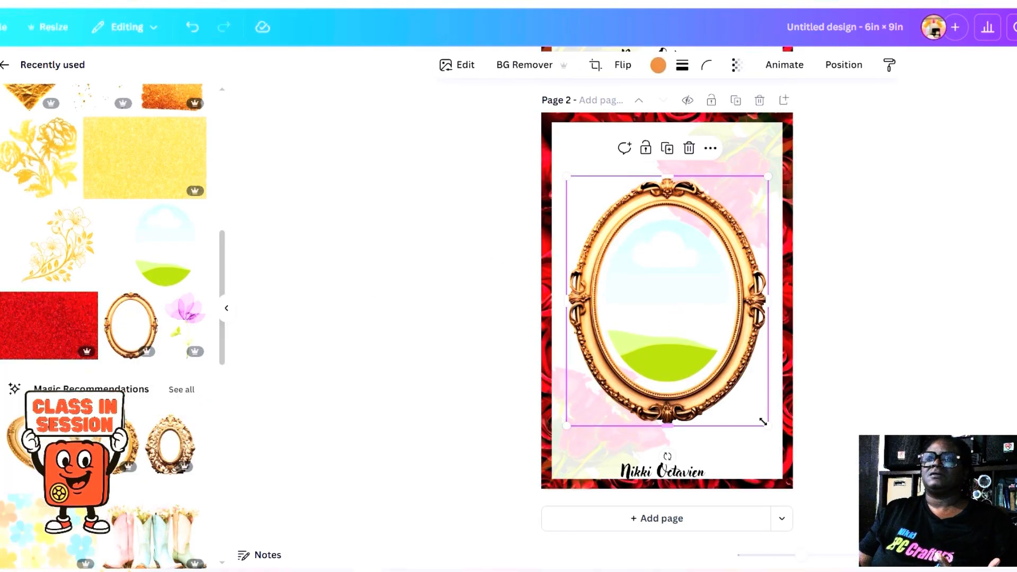
left_click_drag(758, 418, 756, 410)
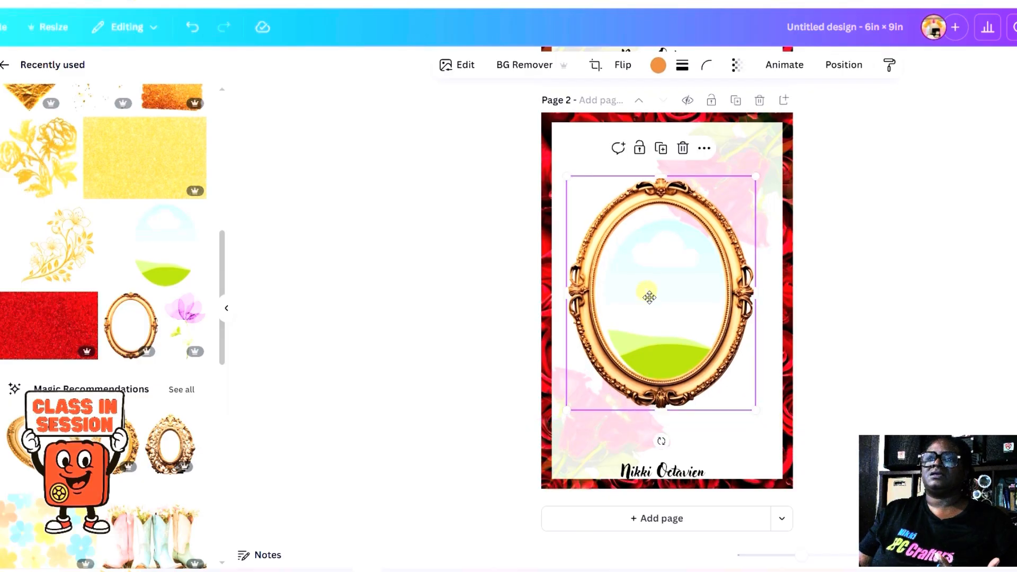
left_click_drag(651, 303, 626, 270)
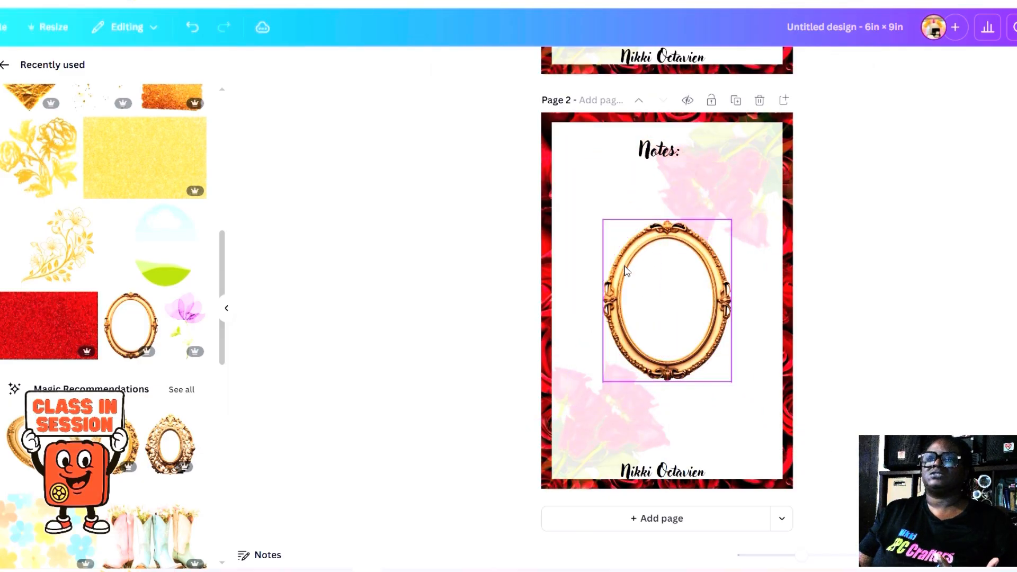
left_click(192, 27)
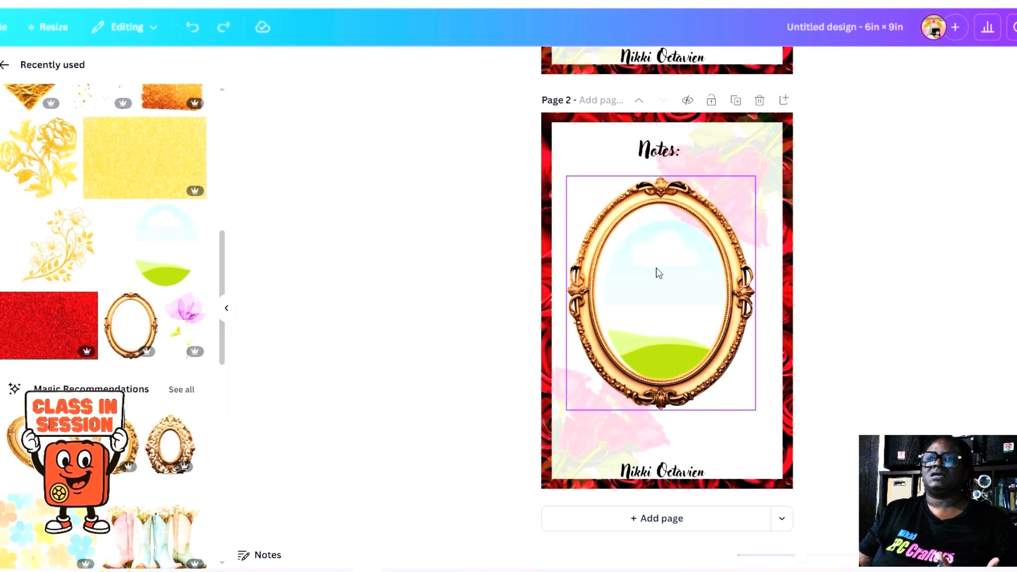
left_click_drag(708, 279, 716, 58)
Shrink the sky-and-grass placeholder, move it toward the lower right, and lock it
left_click(665, 307)
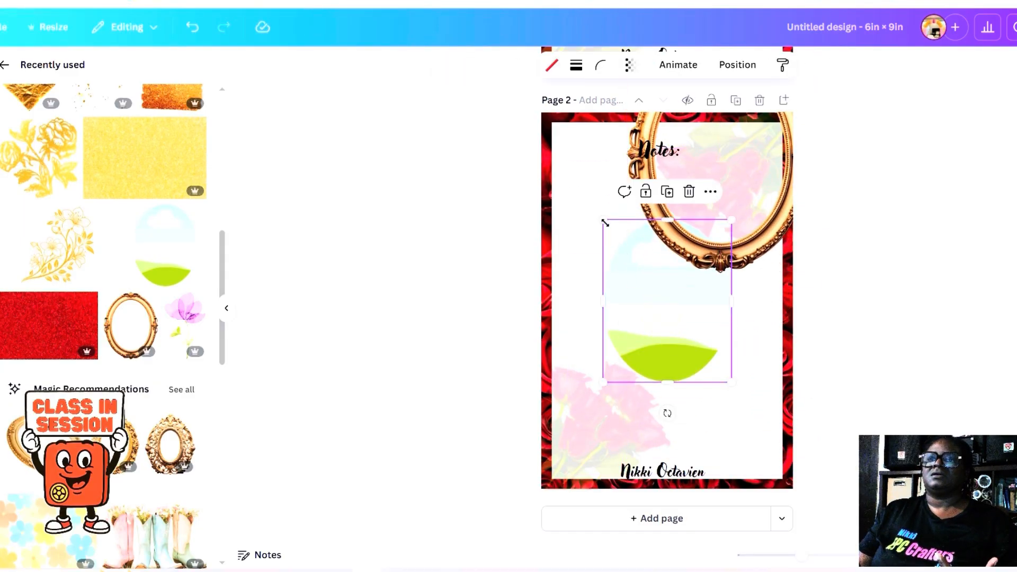
left_click_drag(610, 232, 634, 264)
left_click_drag(681, 336, 700, 386)
left_click_drag(672, 334, 711, 384)
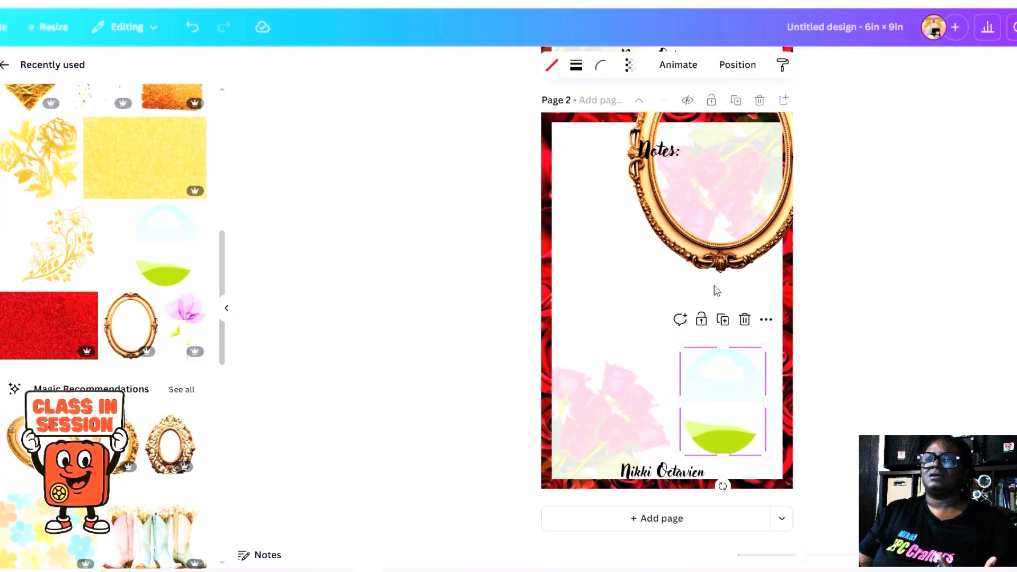
left_click(701, 320)
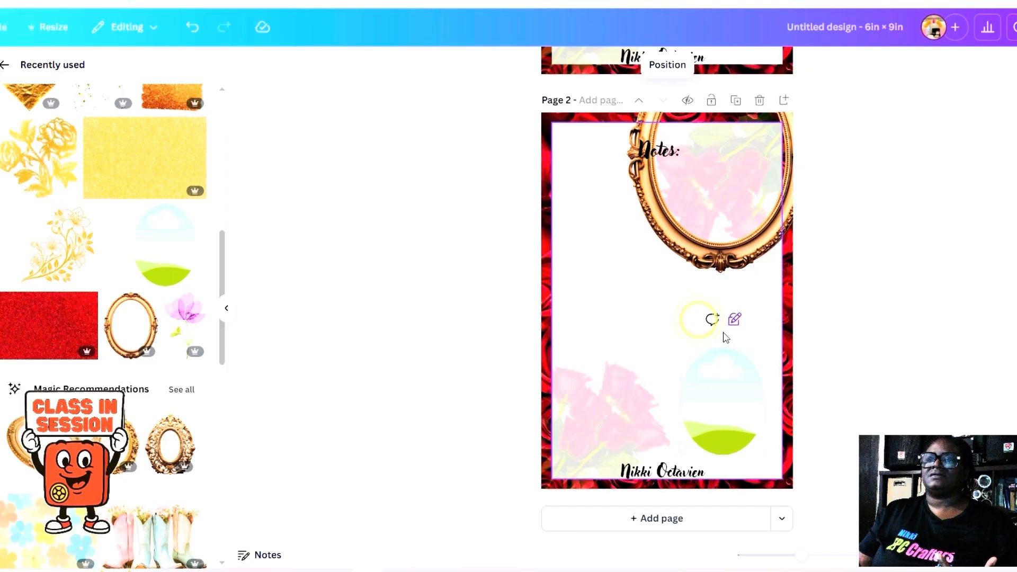
Move the gold oval frame over the placeholder and shrink it to fit
left_click(736, 257)
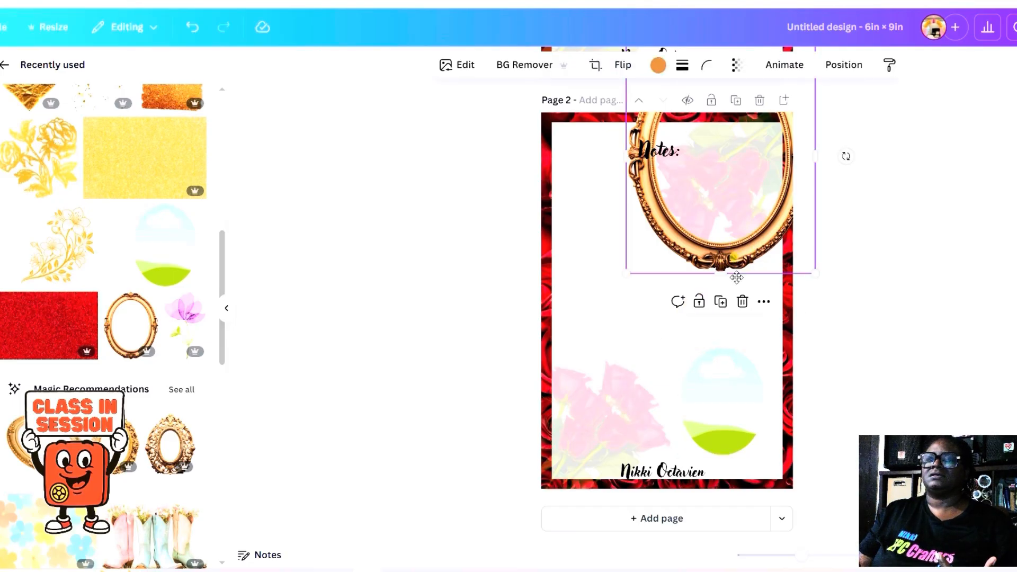
left_click_drag(678, 132, 663, 341)
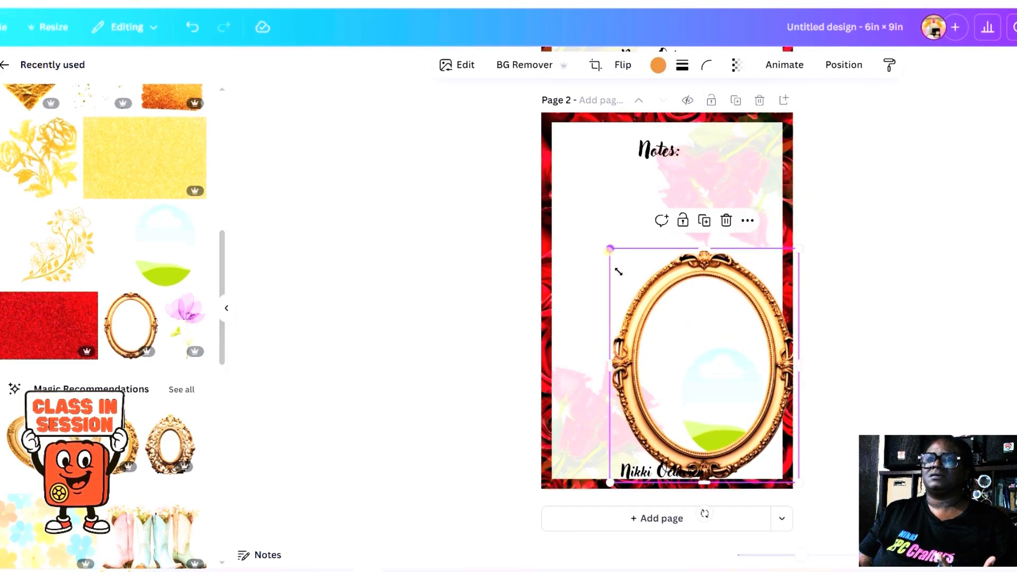
left_click_drag(618, 271, 698, 351)
left_click(662, 280)
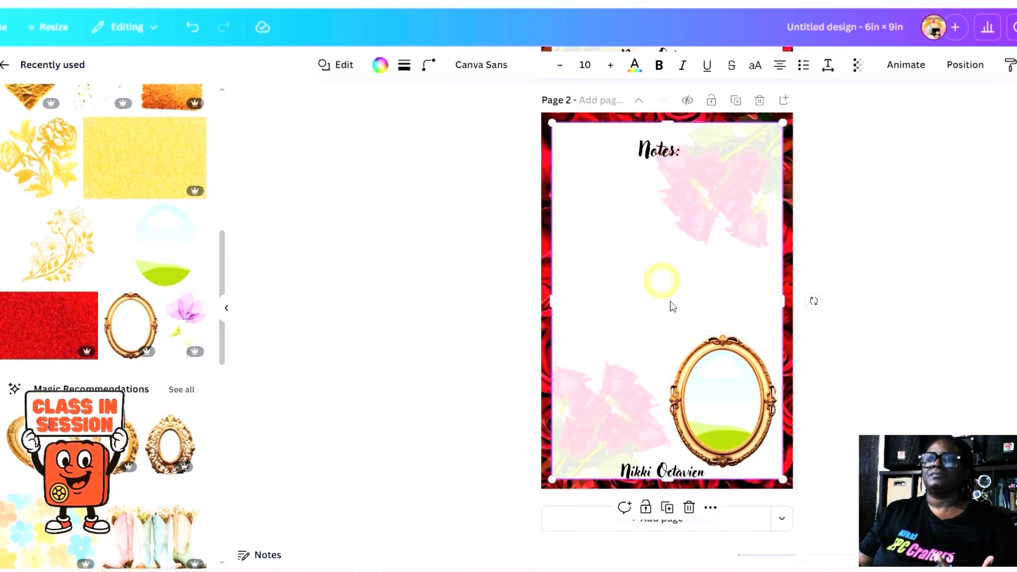
left_click(716, 378)
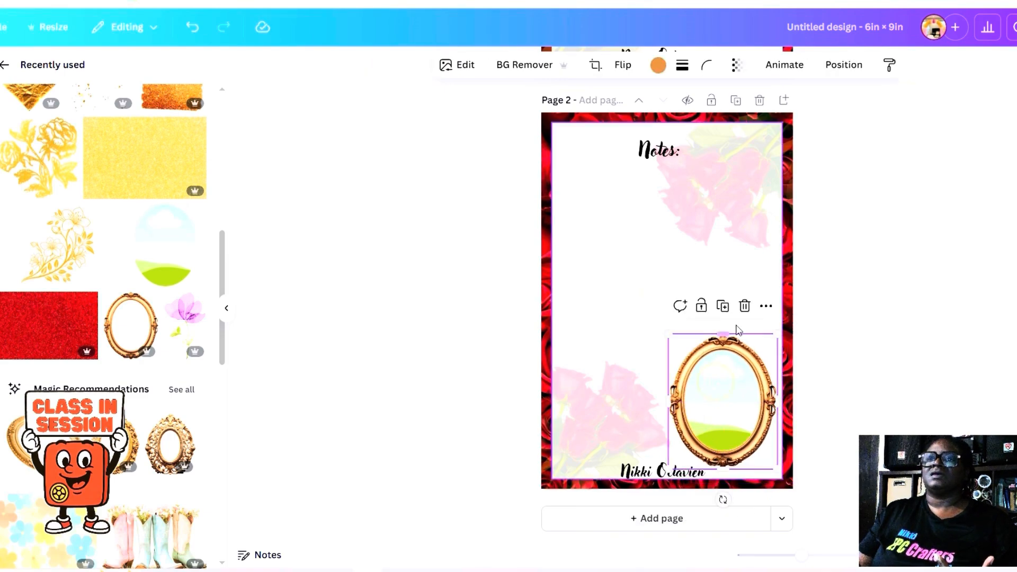
Unlock the placeholder and group it with the gold oval frame via Layers
left_click(843, 76)
left_click(151, 301)
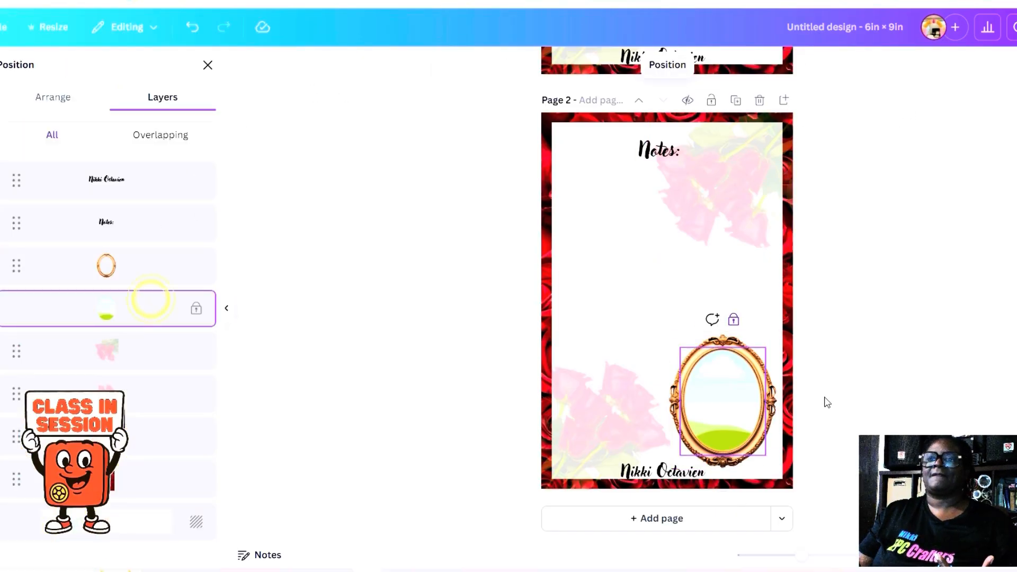
left_click(734, 319)
left_click(618, 311)
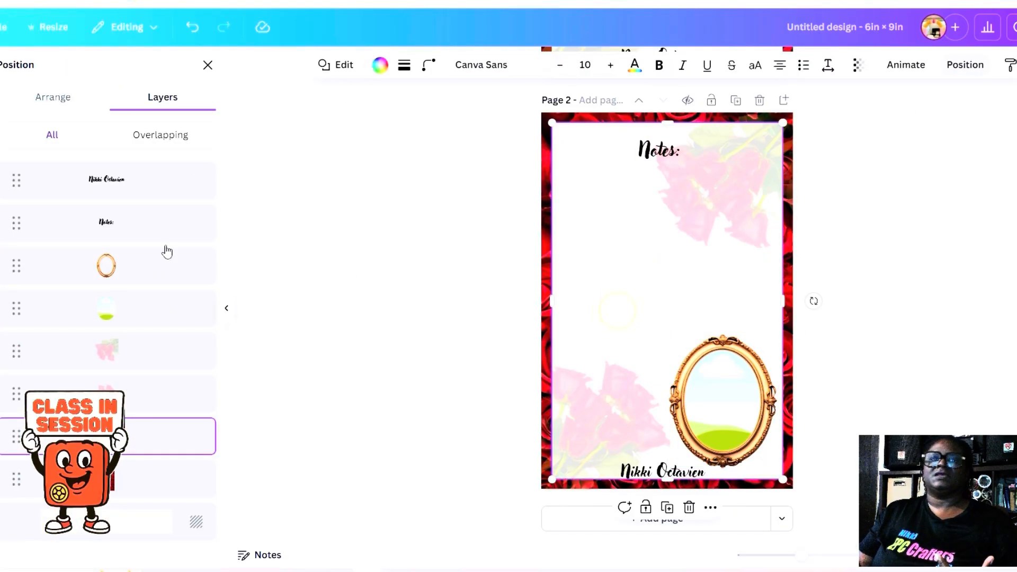
left_click(138, 262)
left_click(136, 295, "shift")
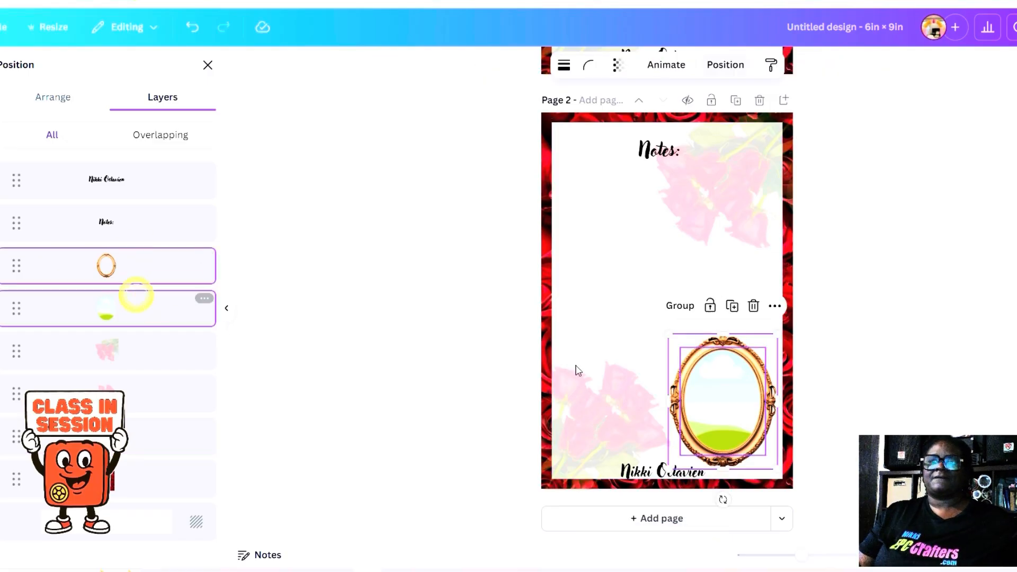
left_click(678, 304)
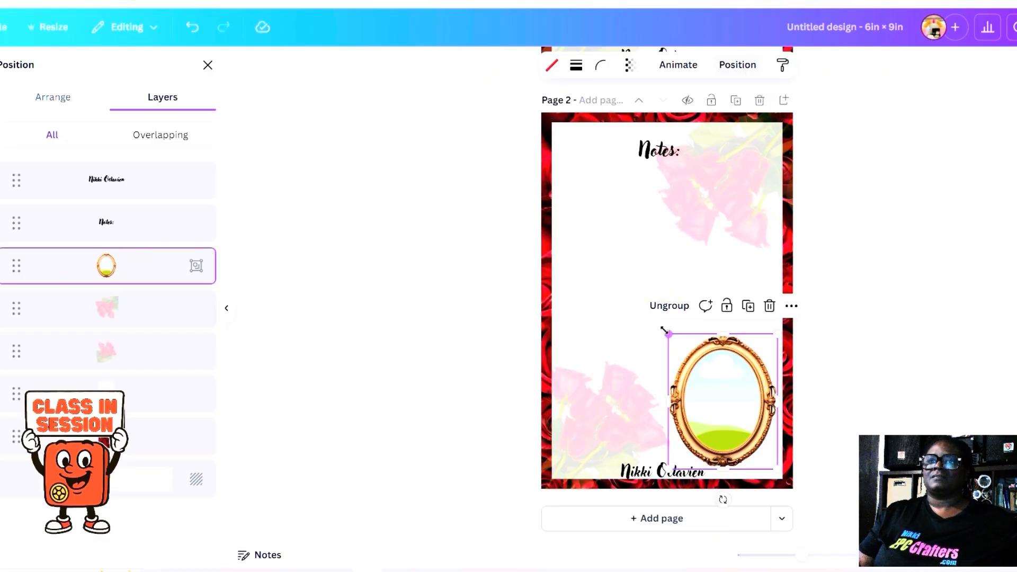
Enlarge the grouped oval frame and position it above the script name
mouse_move(664, 330)
left_mouse_down()
mouse_move(656, 316)
mouse_move(660, 324)
left_mouse_up()
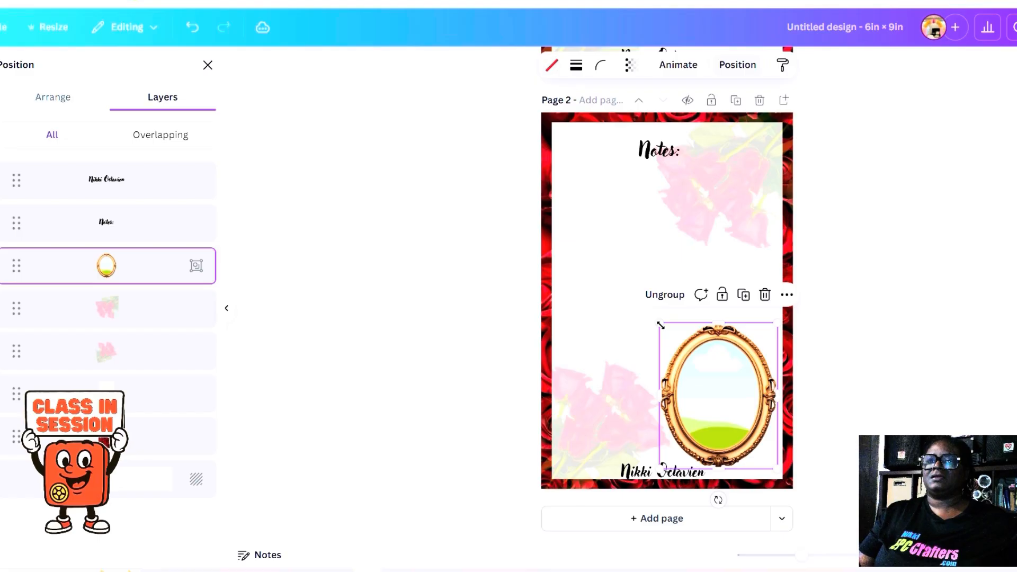
mouse_move(704, 367)
left_mouse_down()
mouse_move(713, 372)
mouse_move(704, 373)
left_mouse_up()
left_click(607, 281)
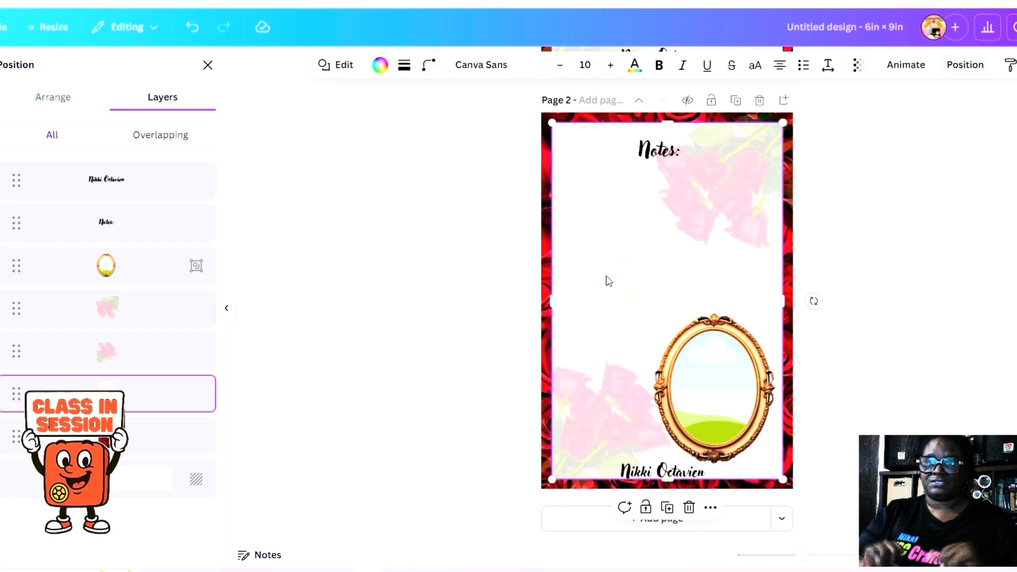
scroll(651, 228, "up", 5)
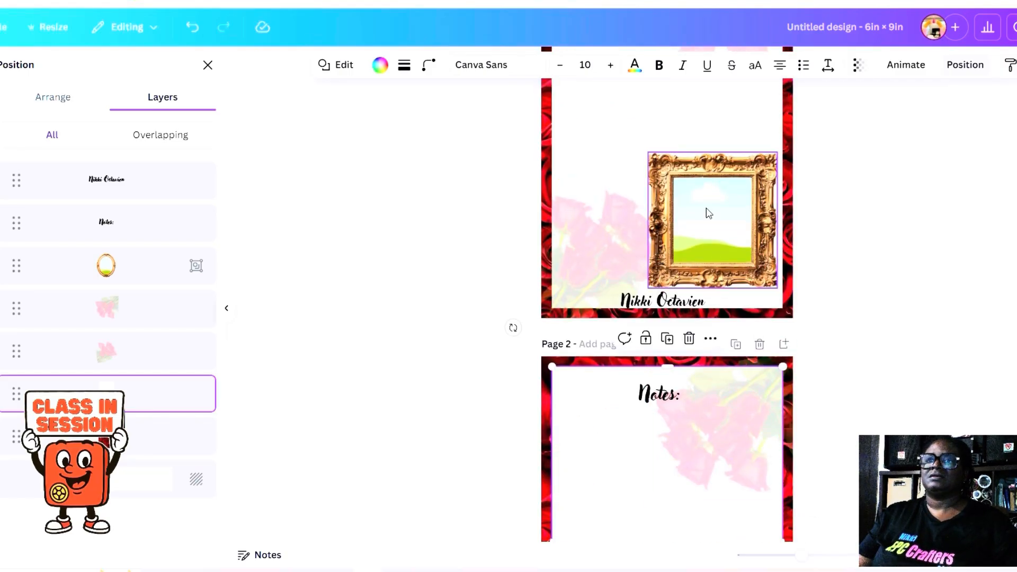
scroll(747, 307, "down", 5)
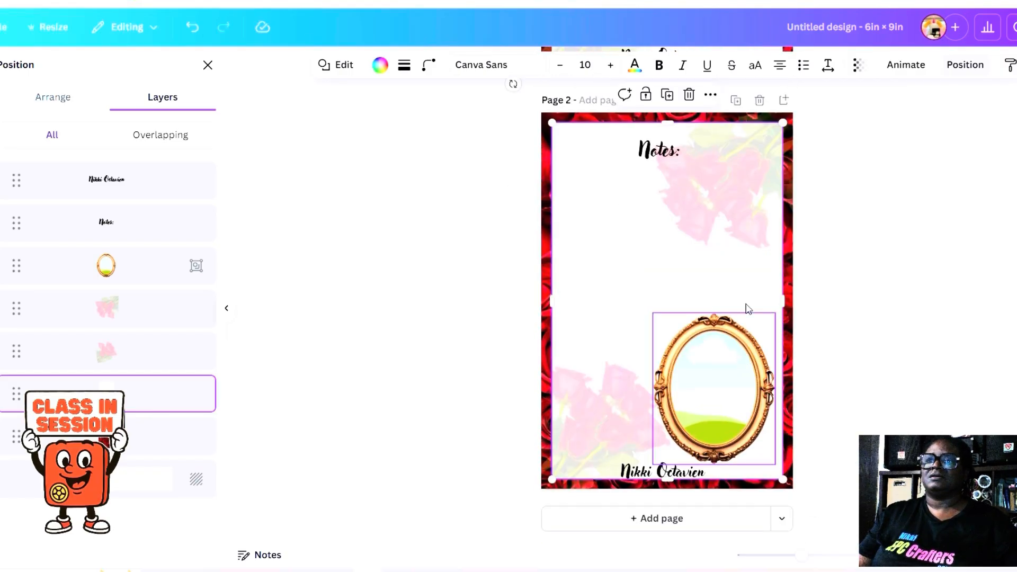
Duplicate page 2 as page 3 and delete its oval frame and placeholder image
left_click(736, 100)
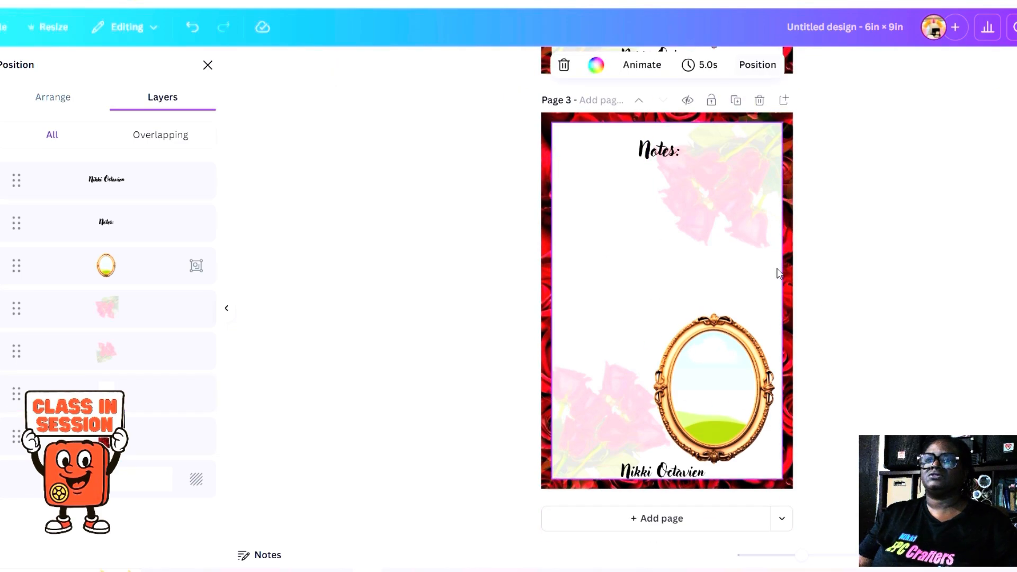
left_click(724, 353)
key("Delete")
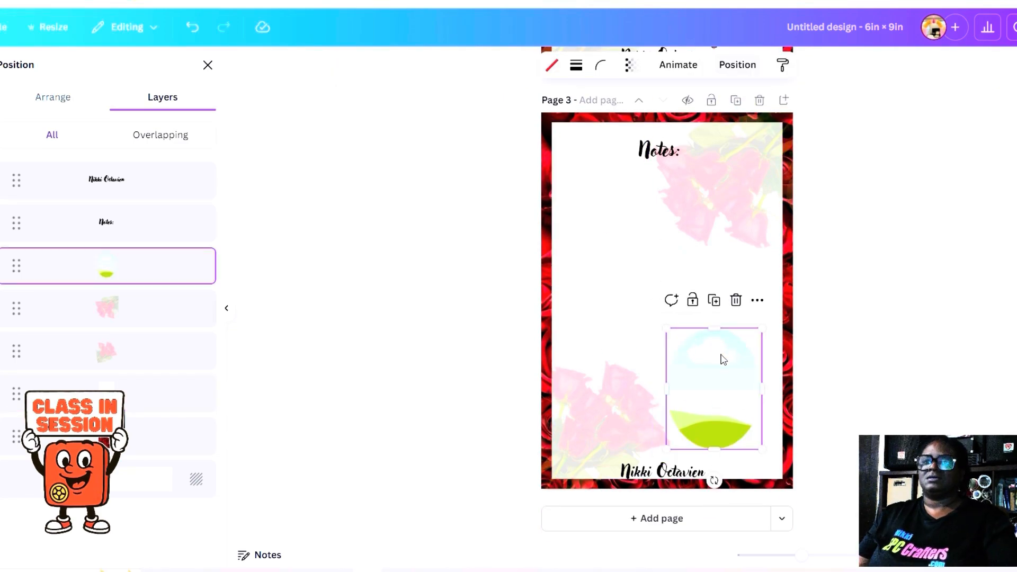
key("Delete")
Browse the Elements library and open the Frames collection
left_click(1, 149)
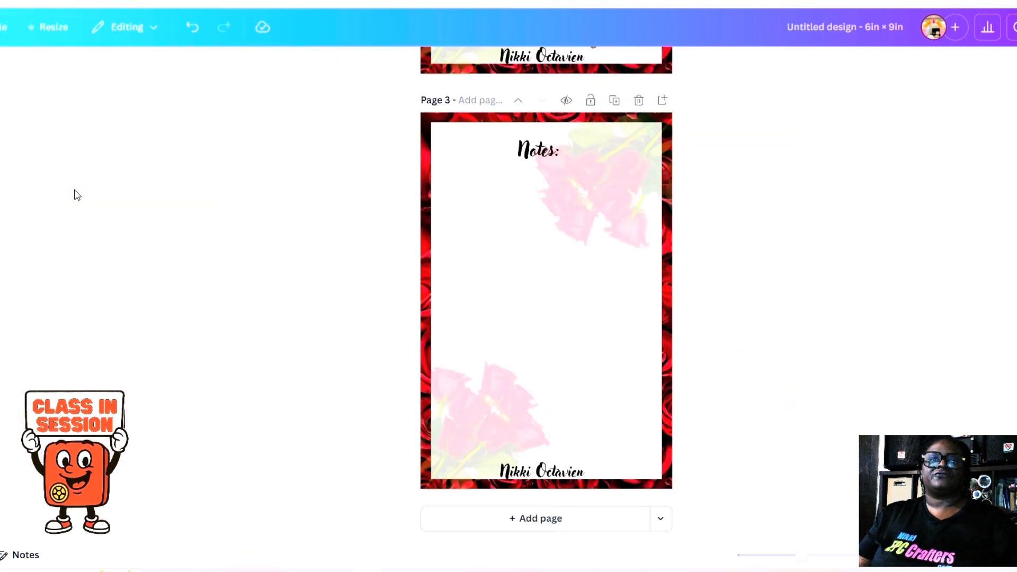
left_click(193, 146)
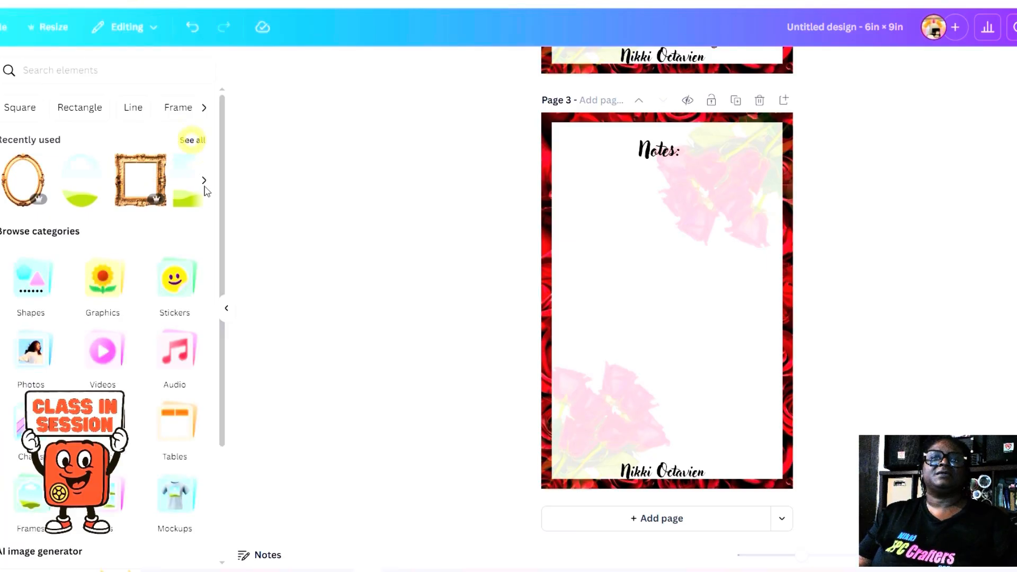
left_click_drag(223, 161, 221, 224)
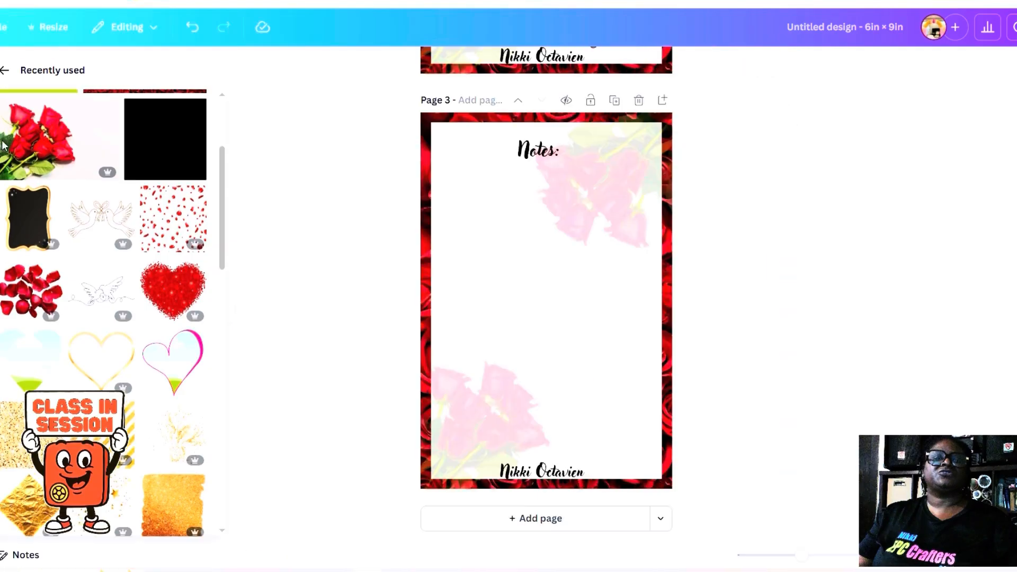
left_click(7, 72)
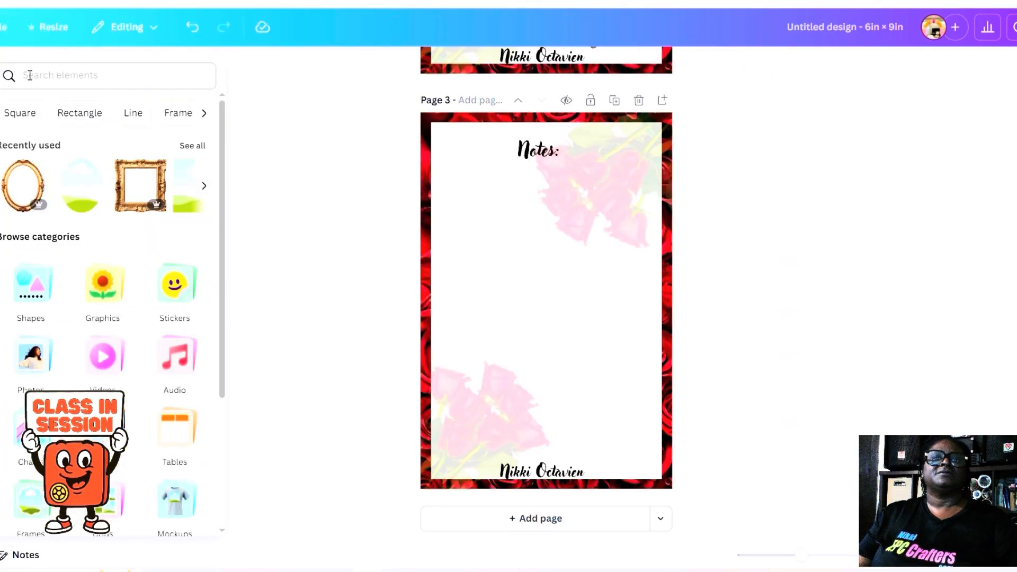
left_click(63, 86)
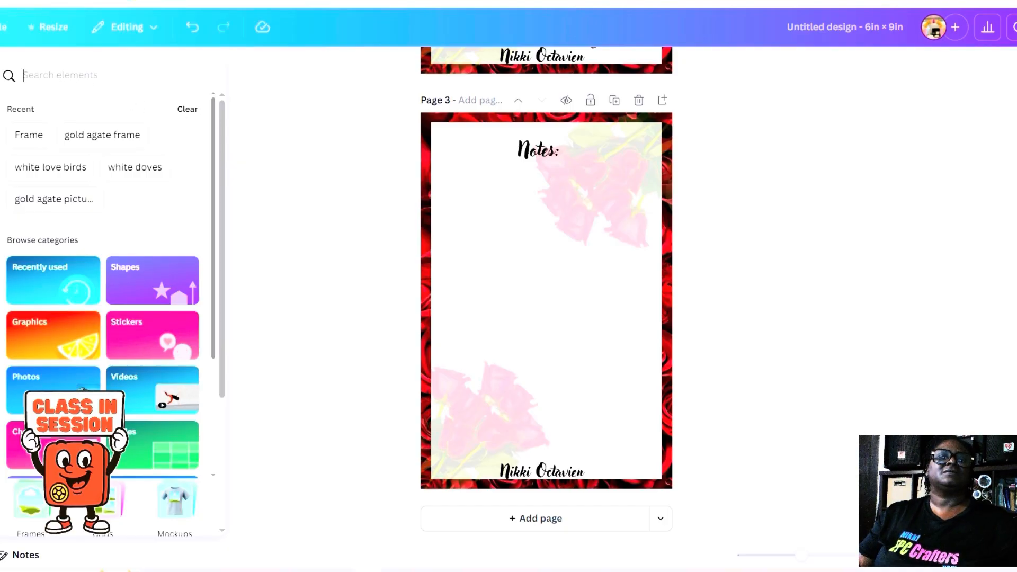
scroll(67, 233, "down", 3)
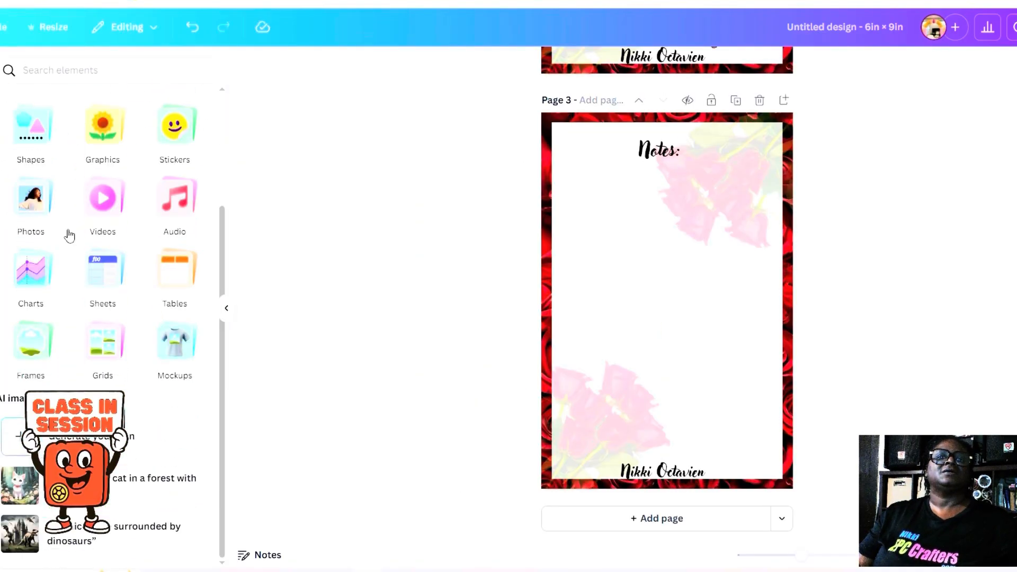
left_click(44, 338)
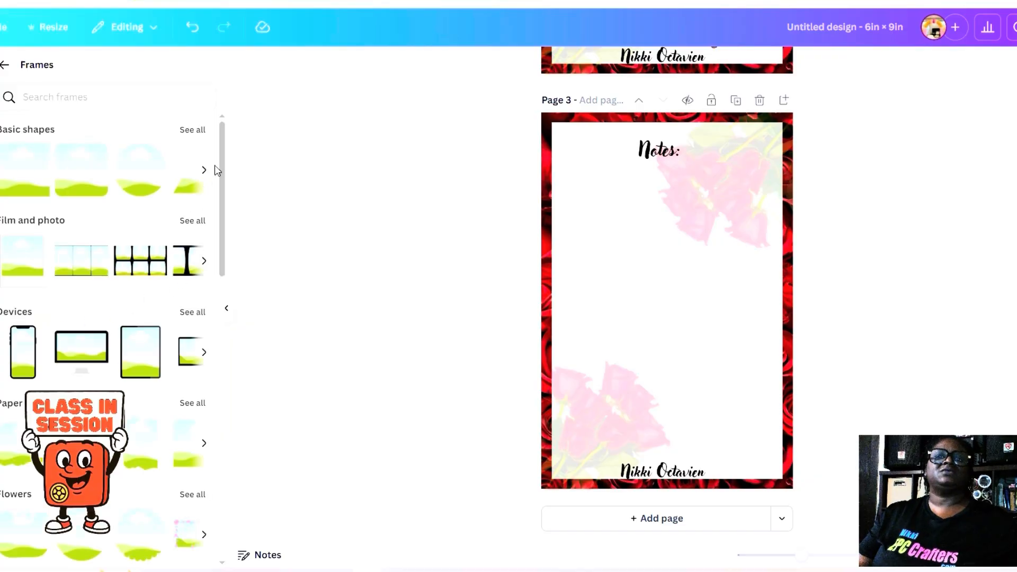
left_click_drag(221, 142, 208, 244)
scroll(208, 244, "down", 10)
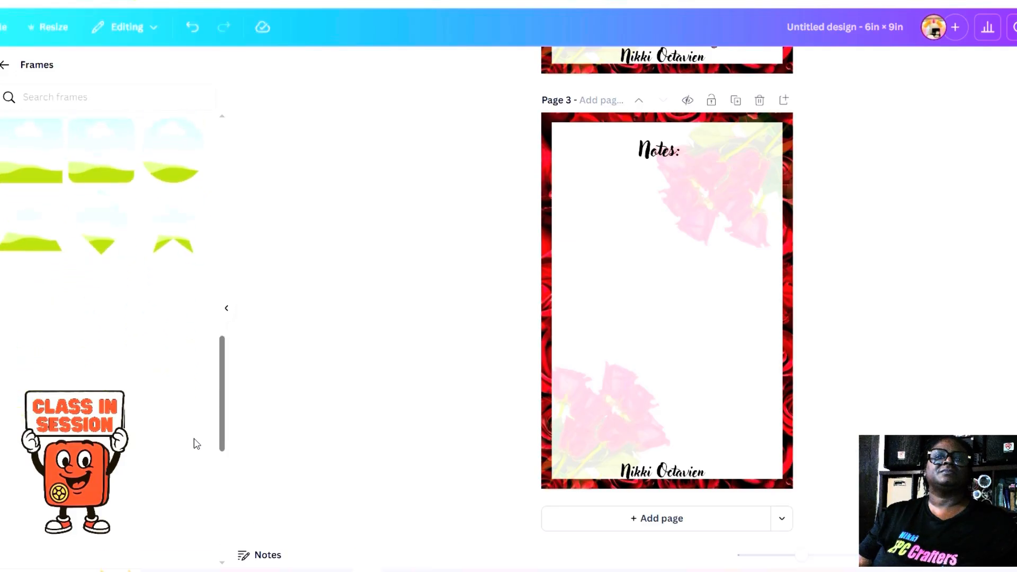
left_click_drag(225, 356, 204, 469)
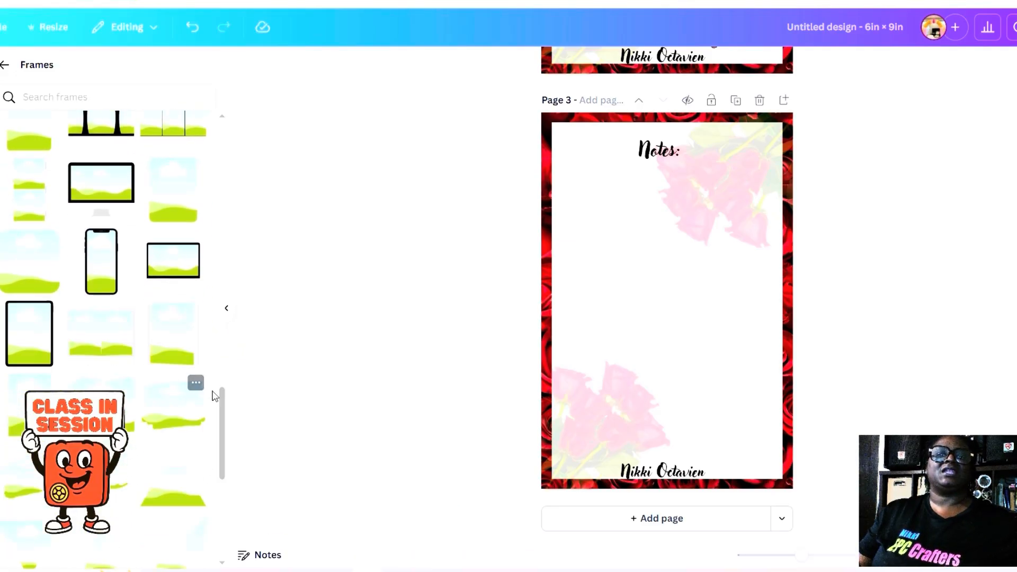
Try a sky-and-grass frame lower on page 3, then delete it
left_click(186, 418)
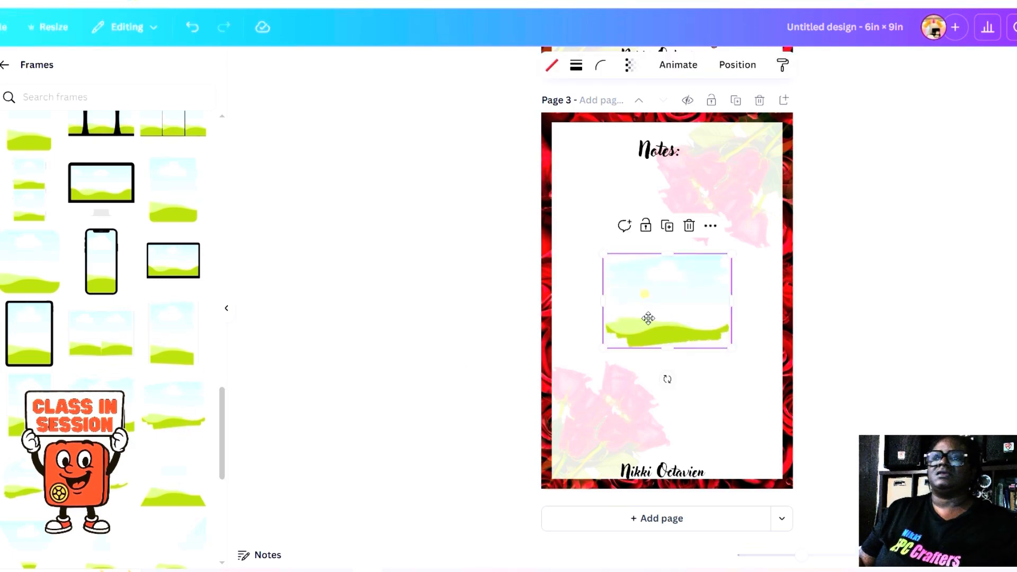
left_click_drag(649, 318, 720, 426)
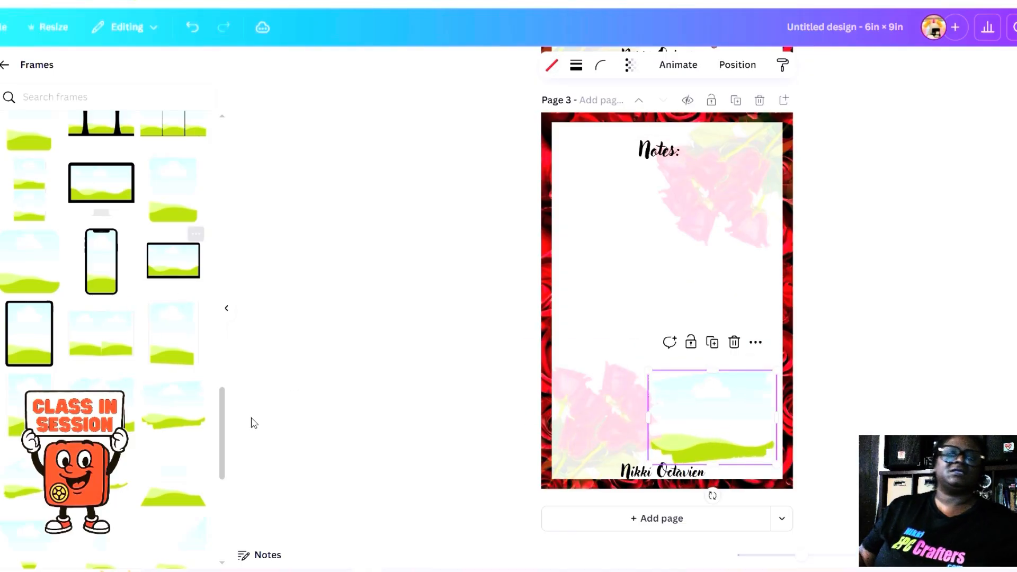
scroll(226, 477, "down", 5)
scroll(227, 508, "up", 3)
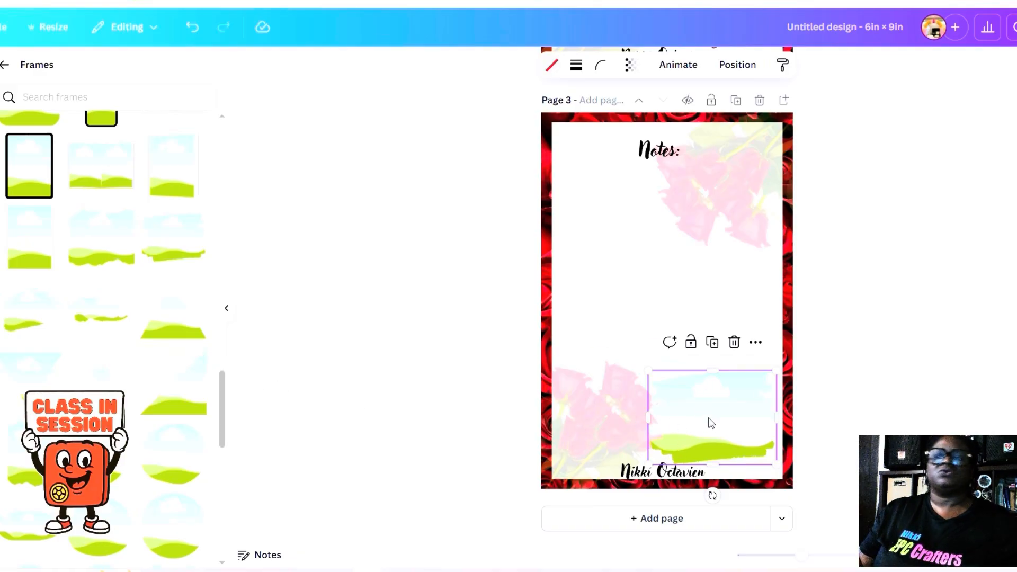
key("Delete")
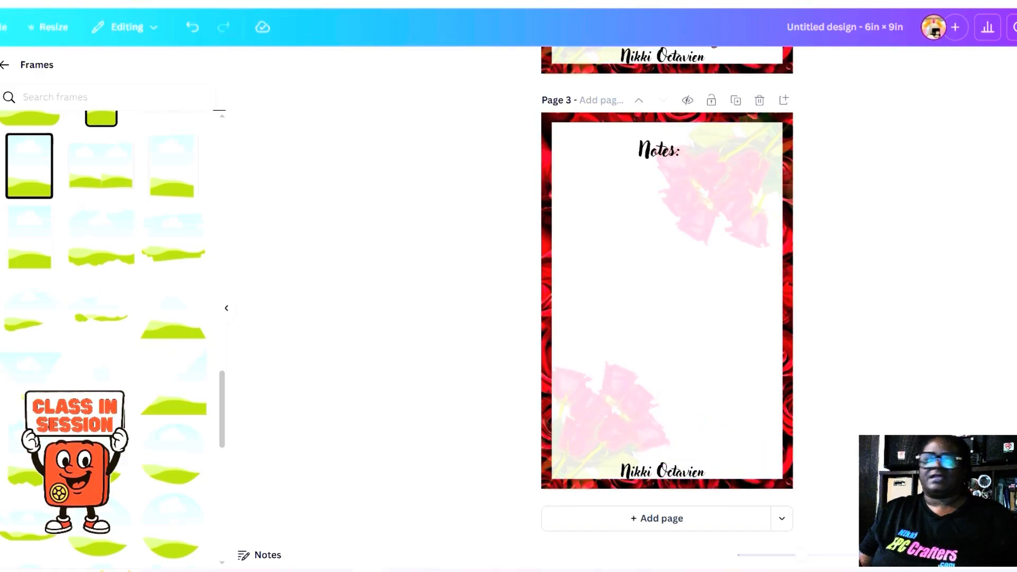
Fit a shrunken tall sky-and-grass frame into page 3's lower-right corner and add blank page 4
left_click(36, 476)
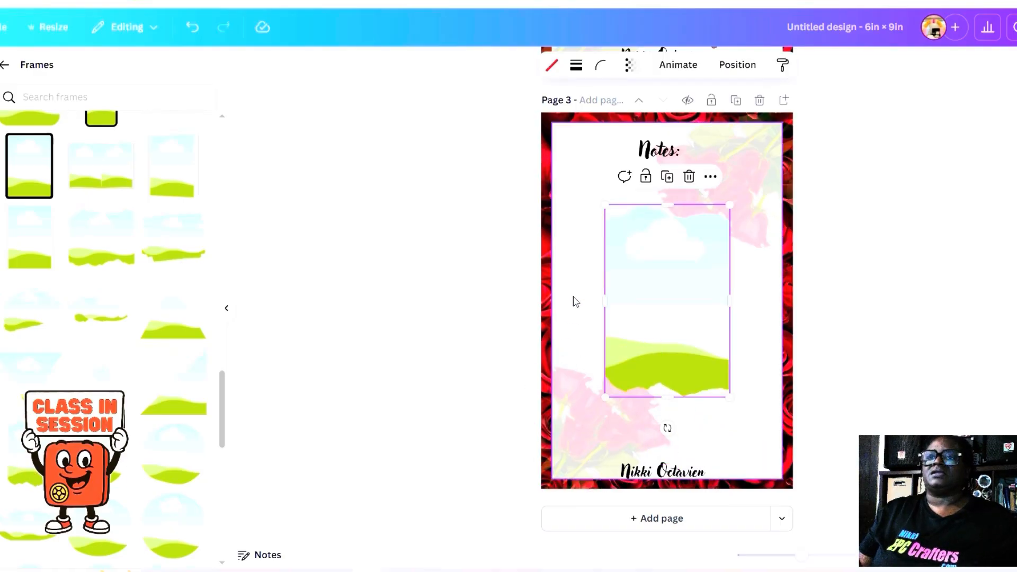
left_click_drag(644, 276, 693, 362)
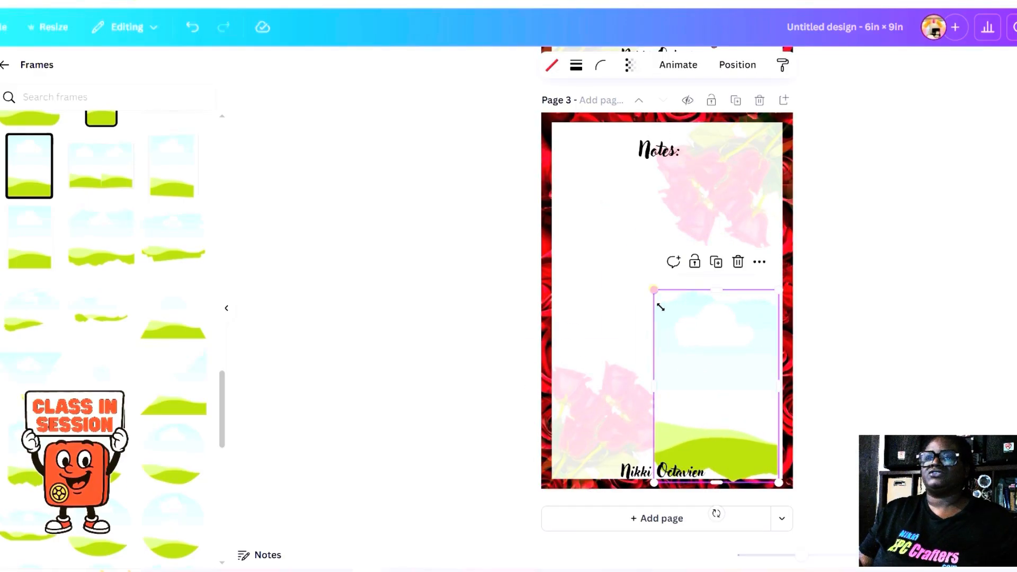
left_click_drag(660, 307, 688, 343)
left_click_drag(728, 400, 719, 382)
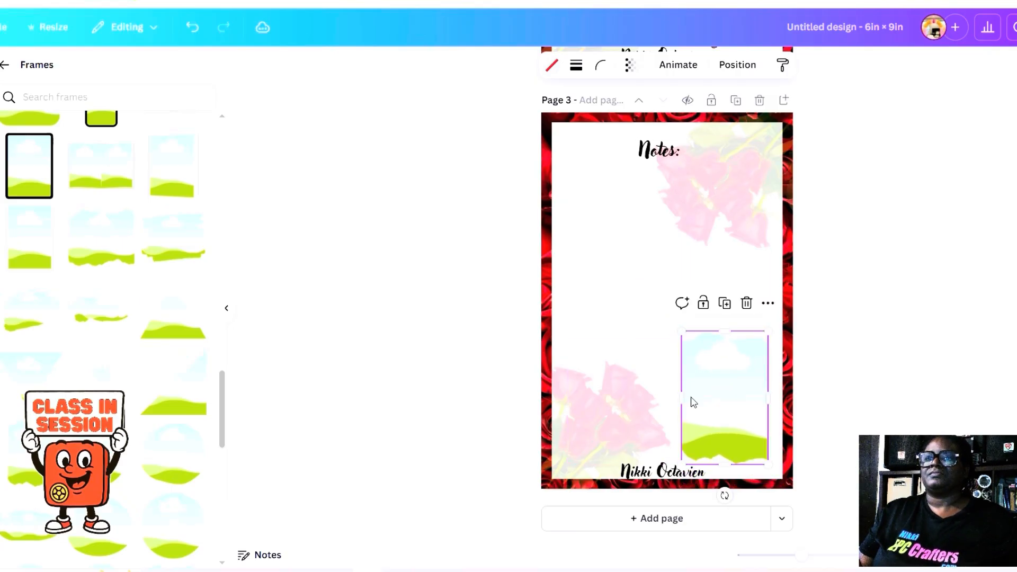
left_click(733, 524)
Duplicate page 3 so page 4 gets the rose border, Notes: heading, name line and corner frame
scroll(667, 368, "up", 5)
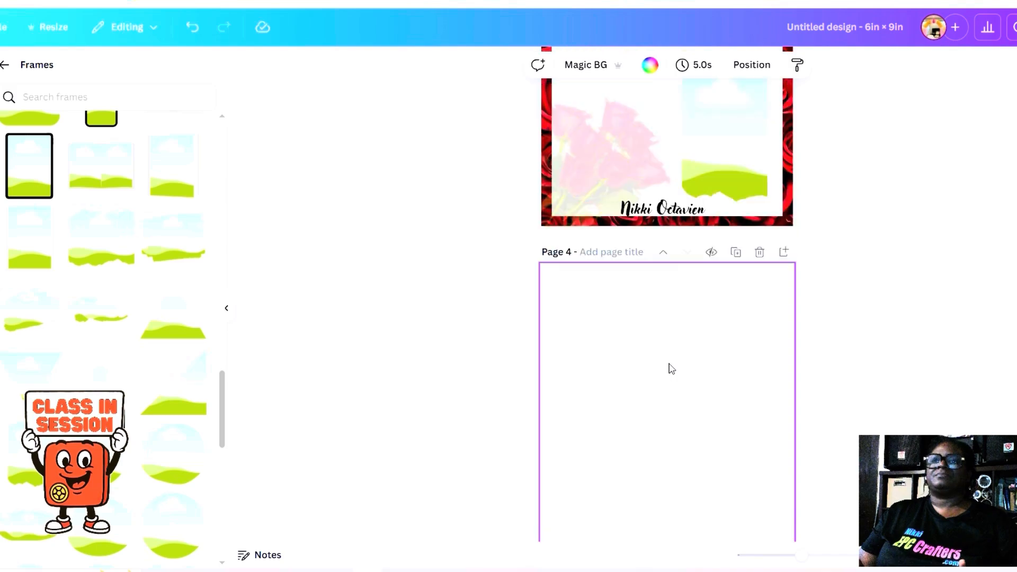
scroll(744, 368, "up", 5)
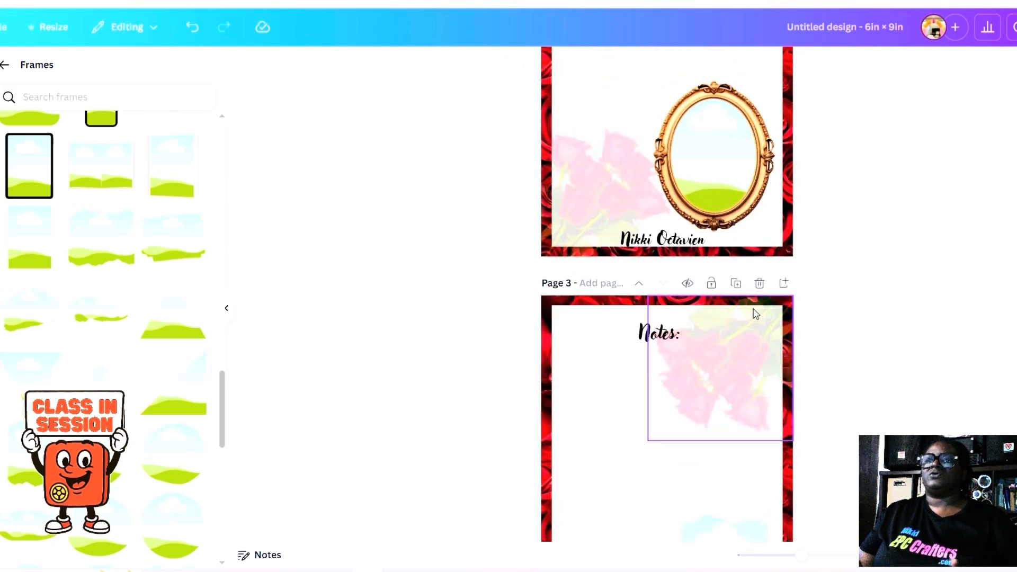
left_click(736, 283)
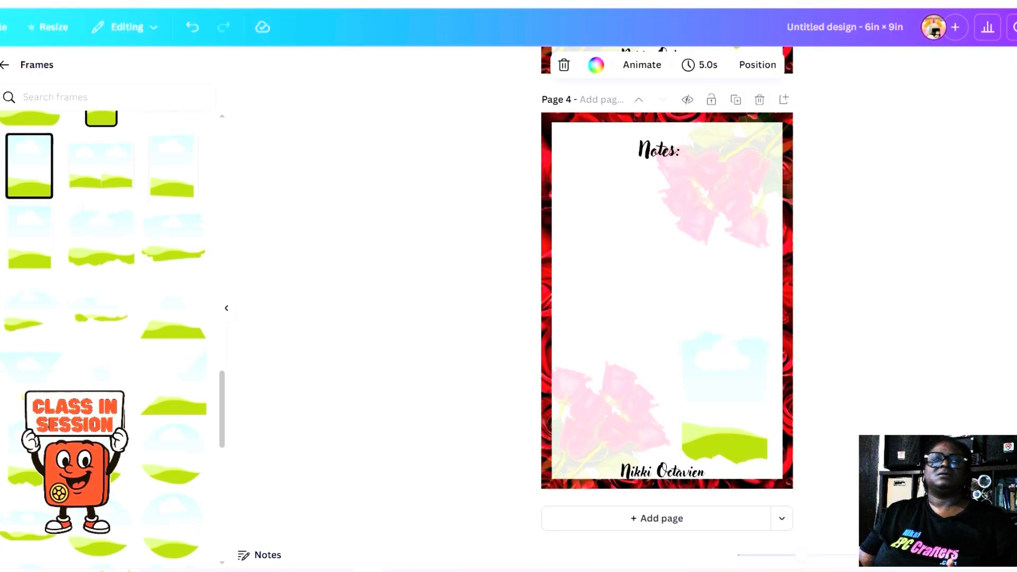
scroll(71, 302, "up", 5)
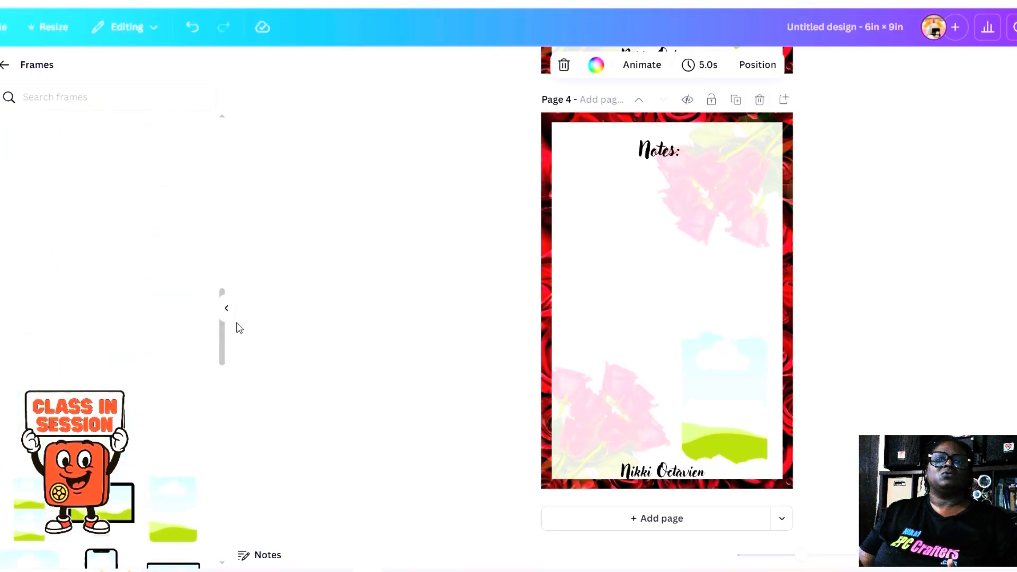
left_click_drag(223, 333, 238, 162)
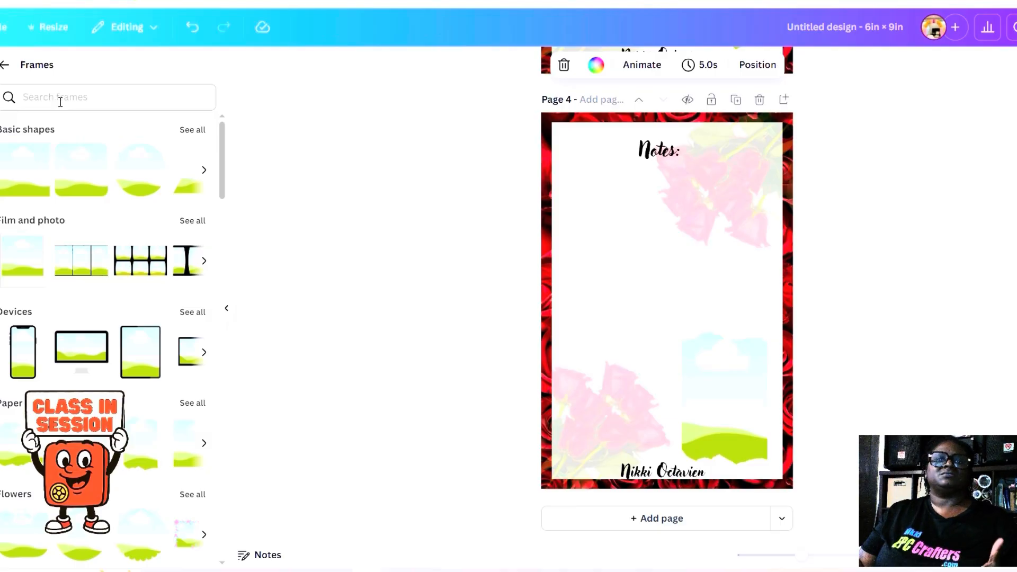
Search Elements for 'red freame' and browse all photo results to find the ornate red frame
left_click(5, 65)
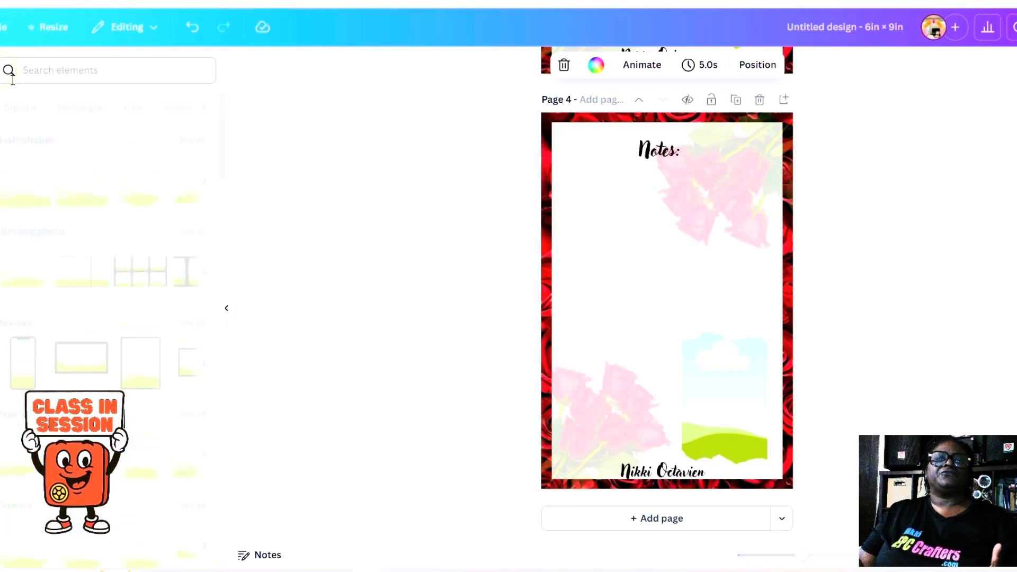
left_click(79, 76)
type("red")
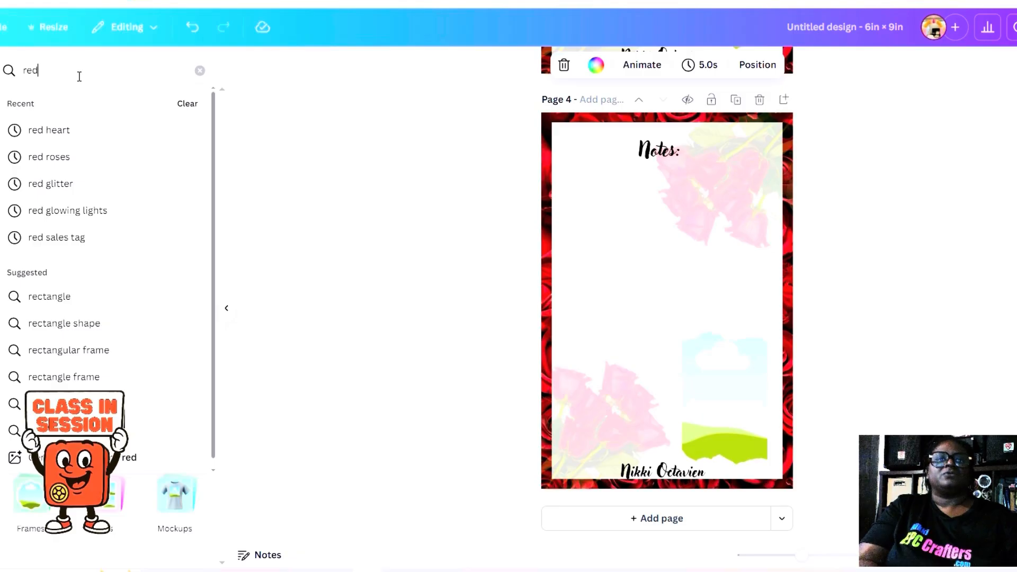
type(" freame")
key("Return")
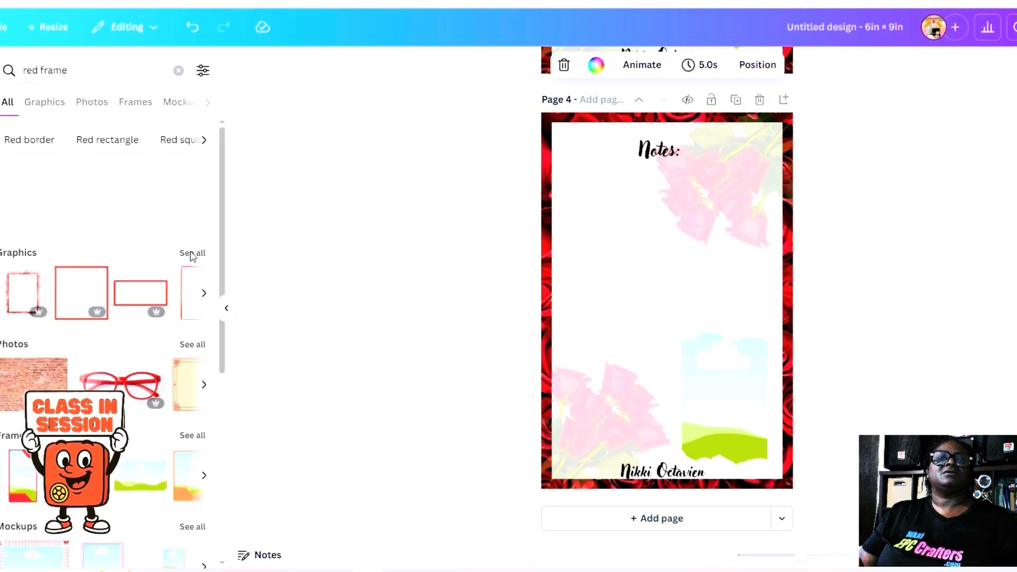
left_click(194, 345)
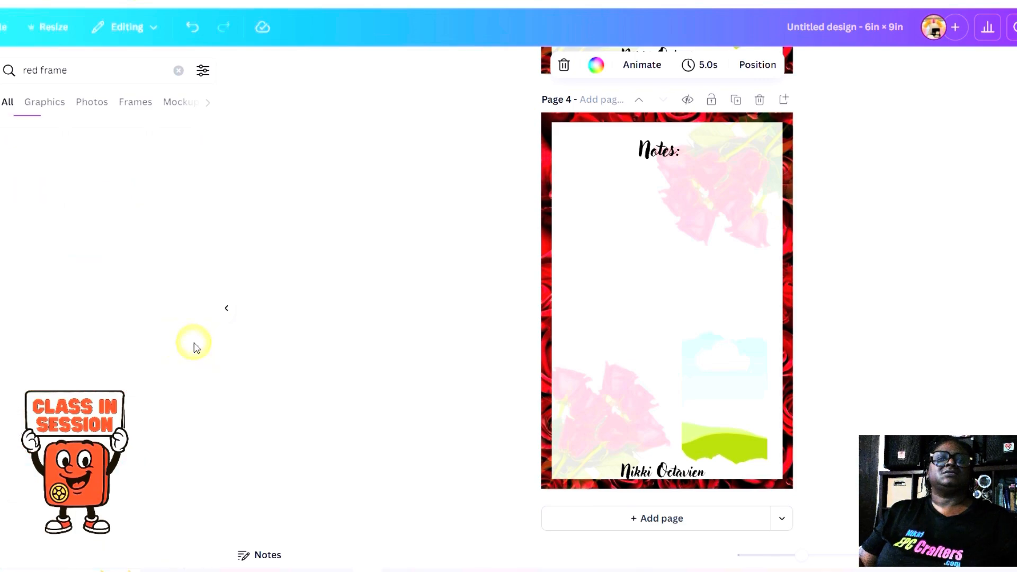
scroll(196, 348, "down", 5)
scroll(194, 348, "down", 3)
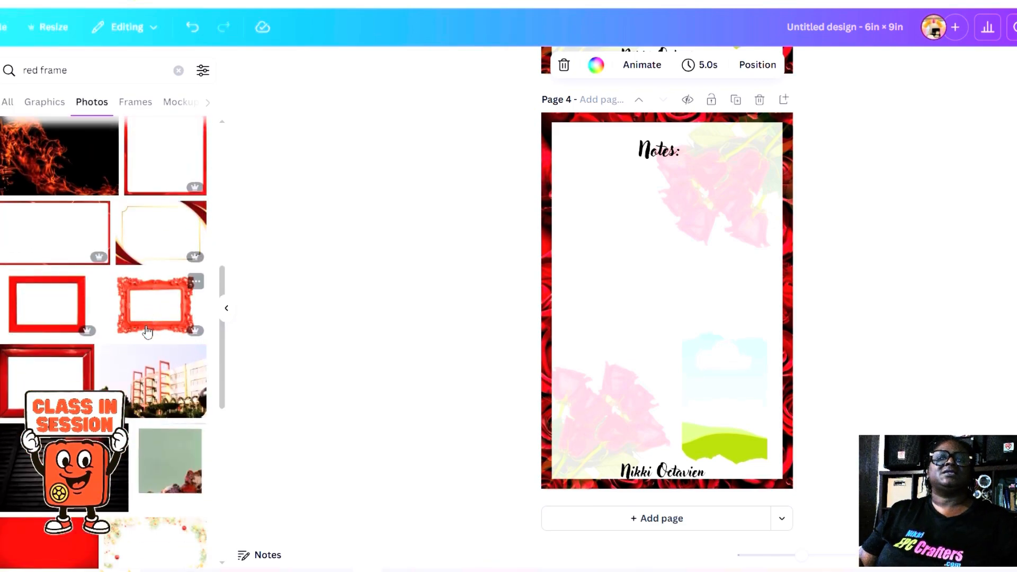
scroll(147, 331, "down", 10)
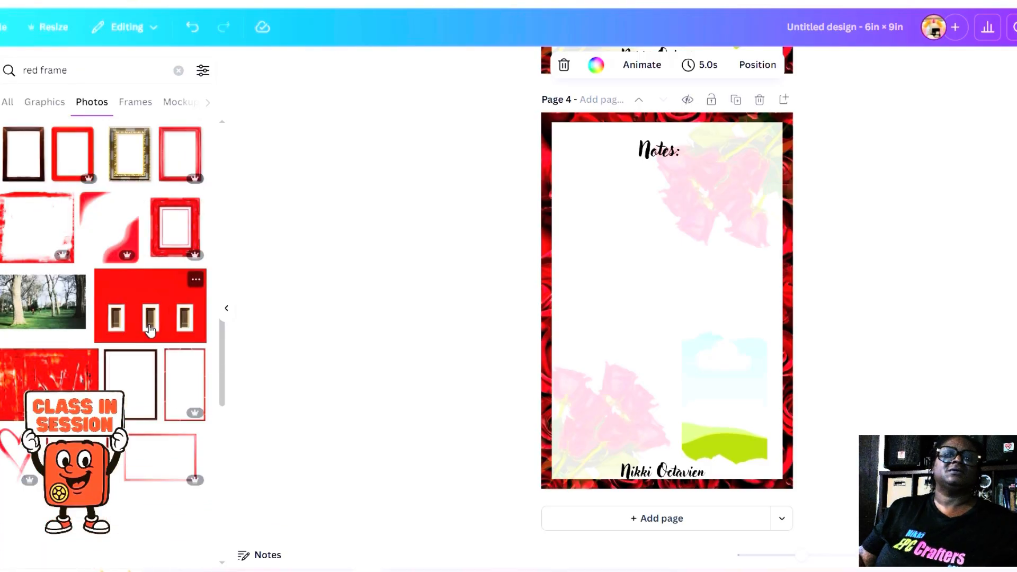
scroll(150, 330, "up", 6)
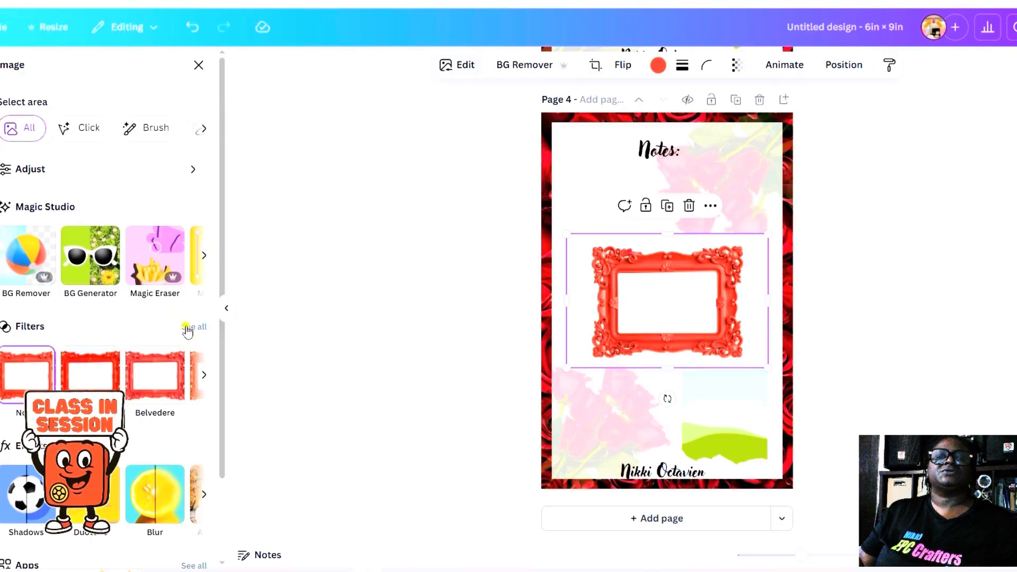
Preview the Scandi, Nordic, Astro and Sangri filters on the red frame, then apply Fresco
left_click(187, 328)
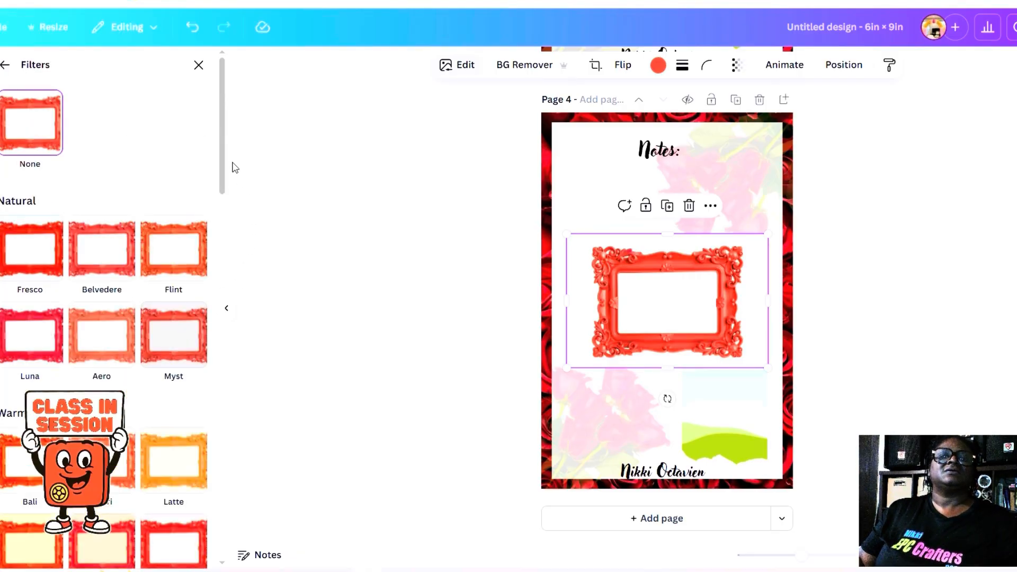
left_click_drag(220, 152, 221, 283)
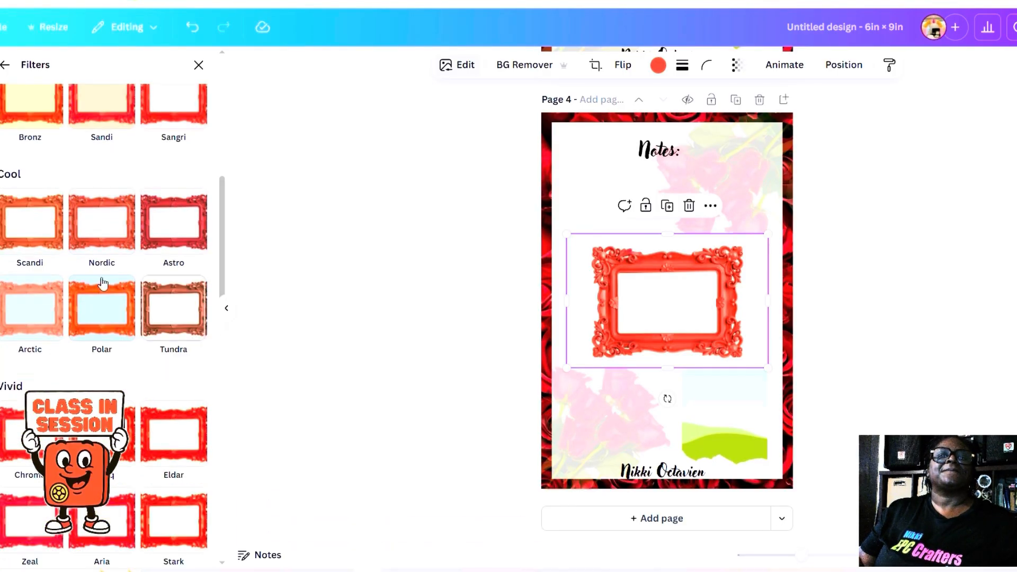
left_click(44, 246)
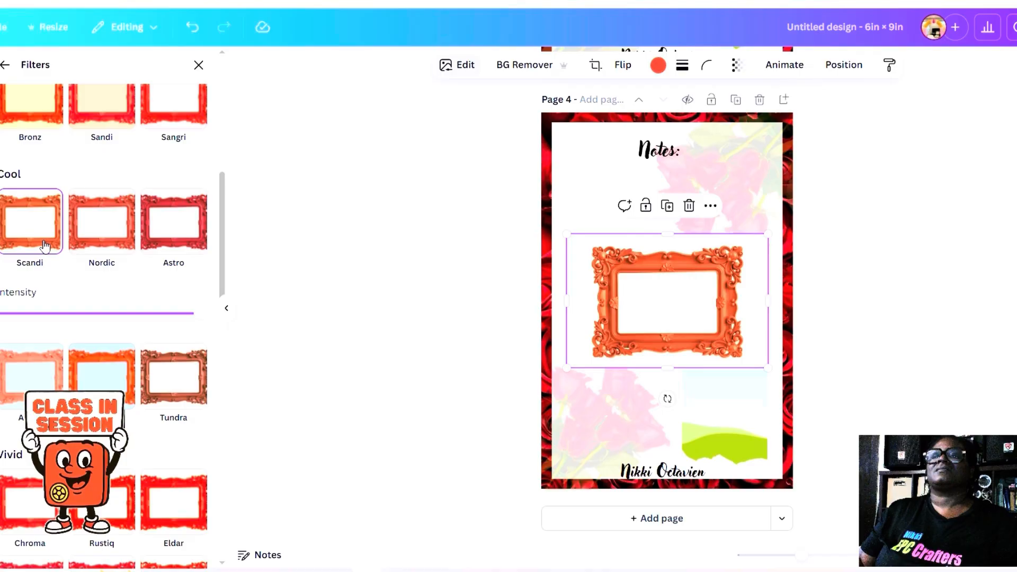
left_click(83, 243)
left_click(174, 235)
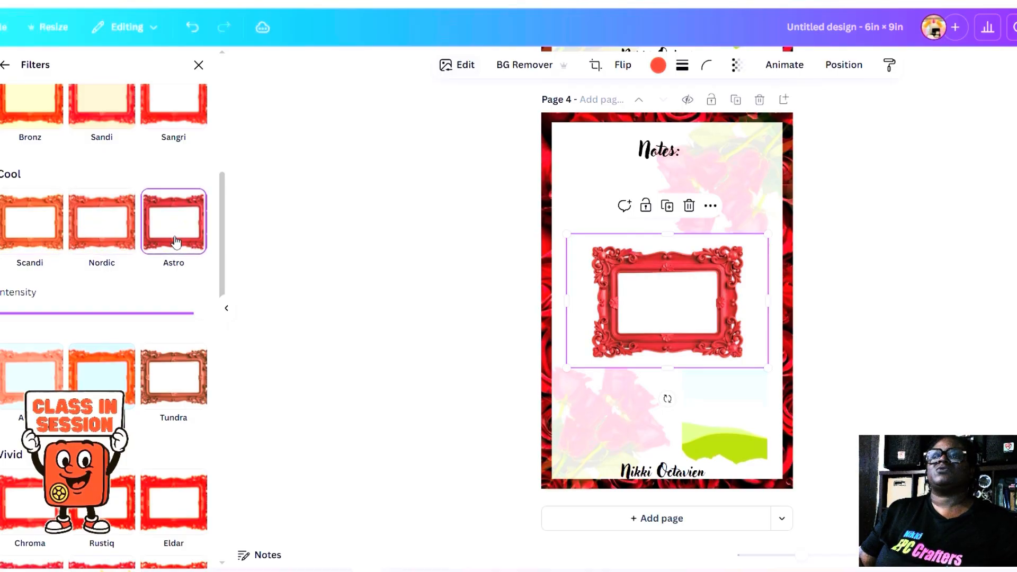
scroll(176, 241, "up", 3)
left_click(179, 239)
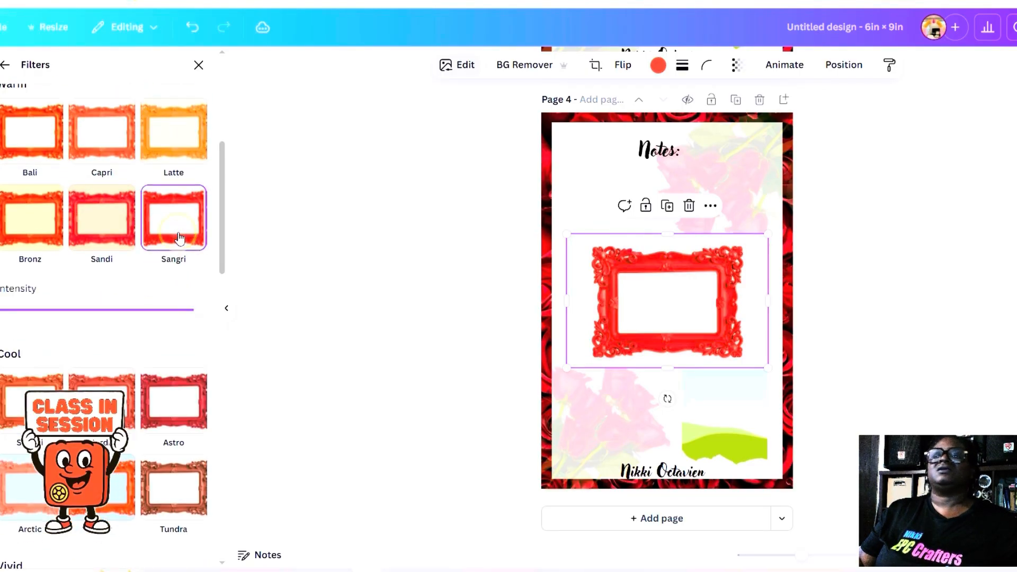
scroll(143, 228, "up", 5)
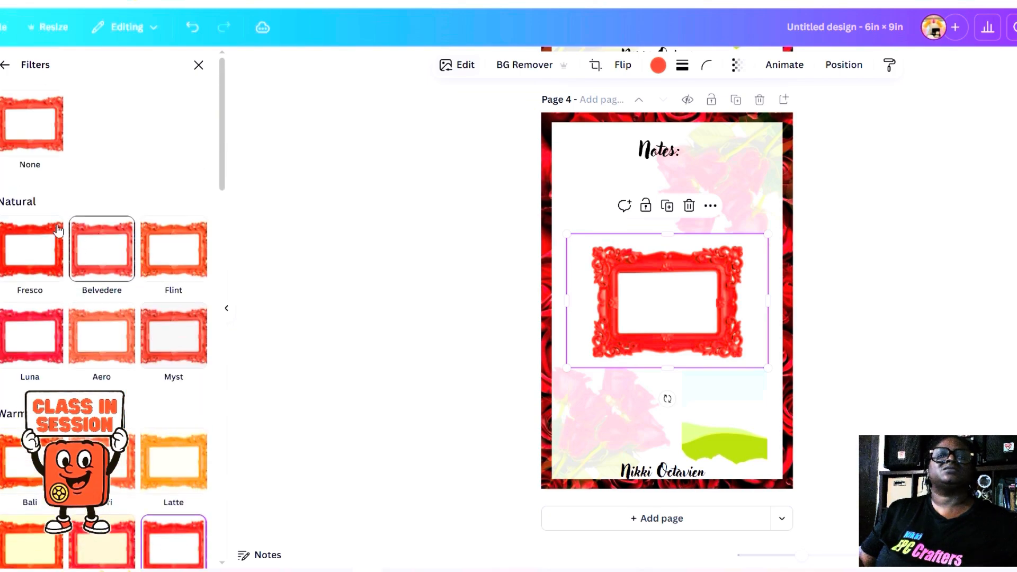
left_click(52, 234)
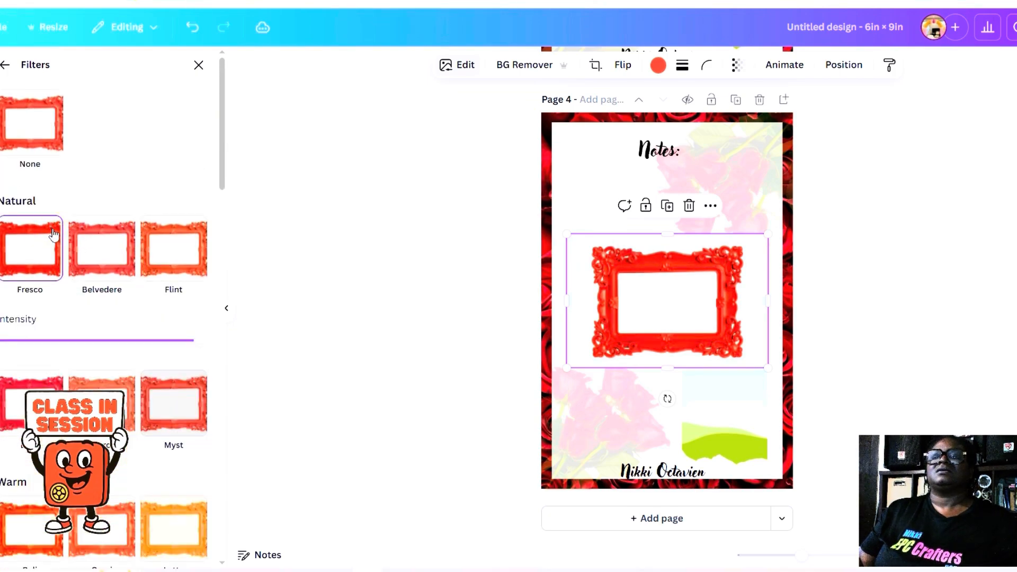
left_click(5, 65)
left_click(58, 174)
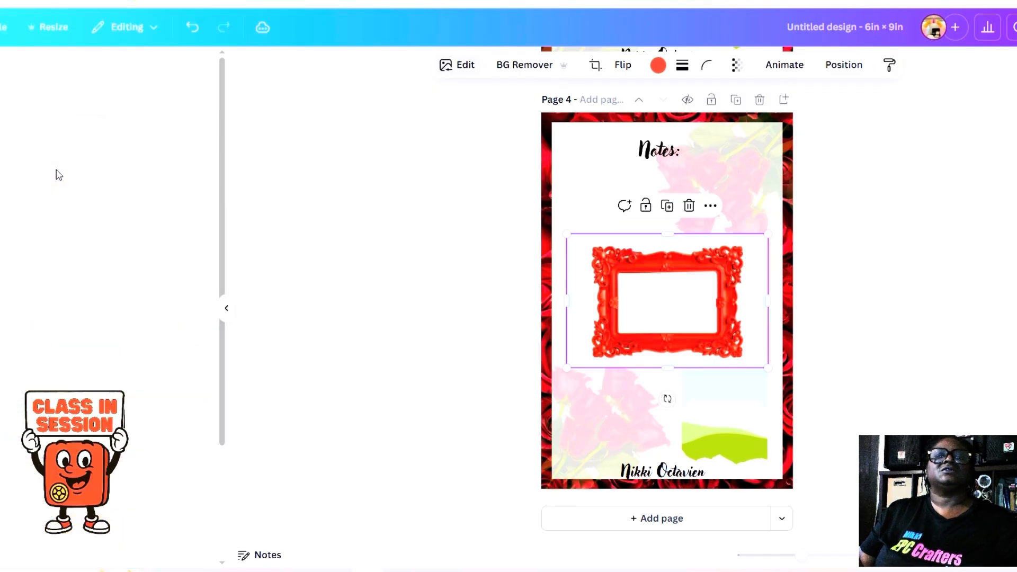
Set the red frame photo's brightness to -33 and contrast to 37
scroll(78, 291, "down", 5)
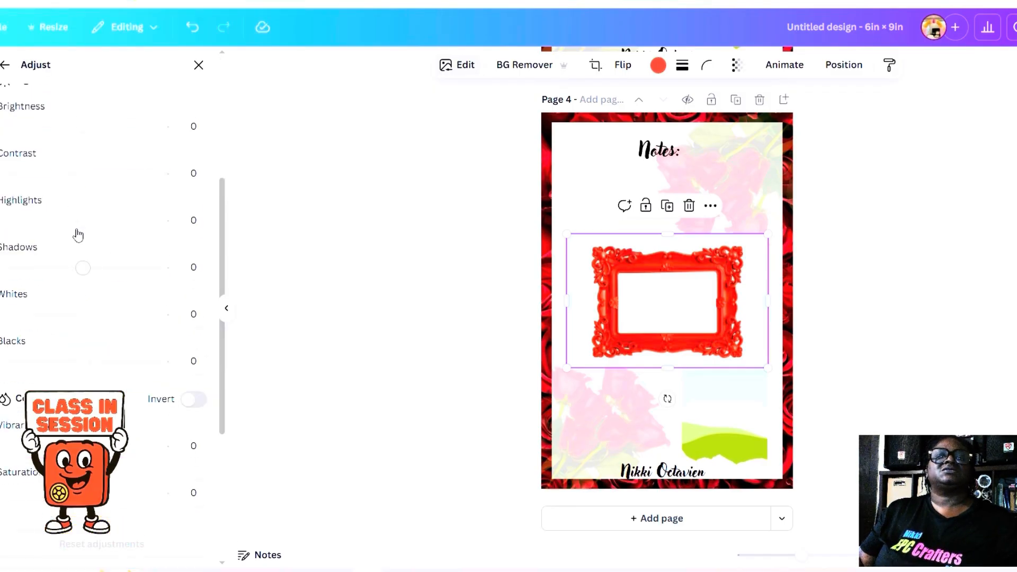
left_click_drag(73, 138, 55, 141)
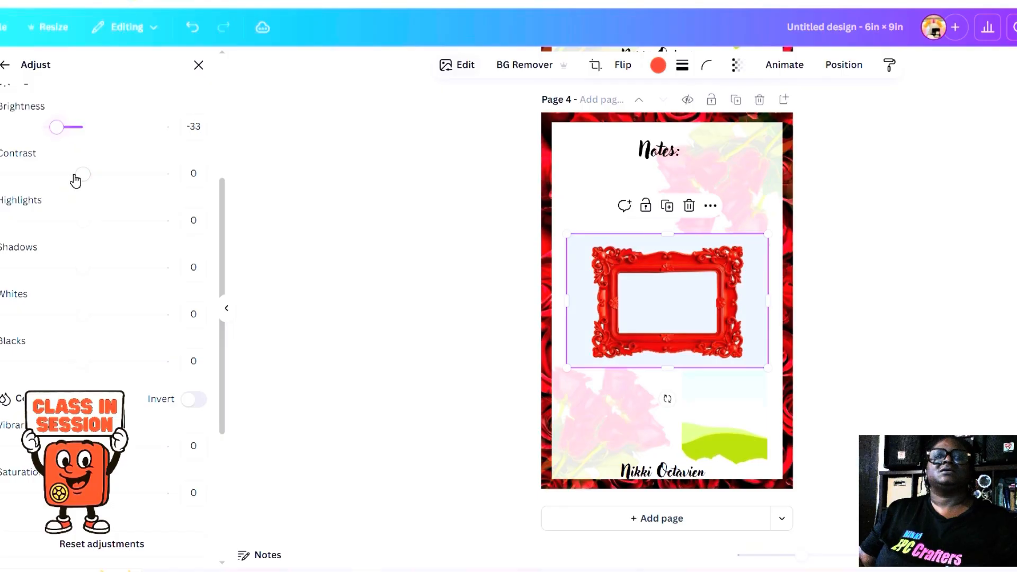
left_click_drag(82, 175, 112, 173)
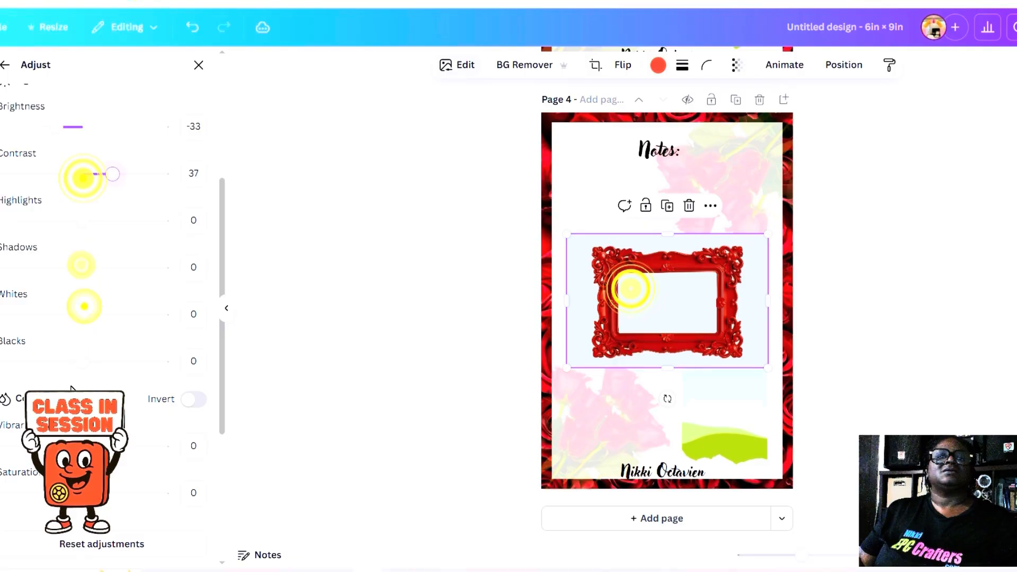
scroll(83, 185, "down", 4)
left_click(531, 65)
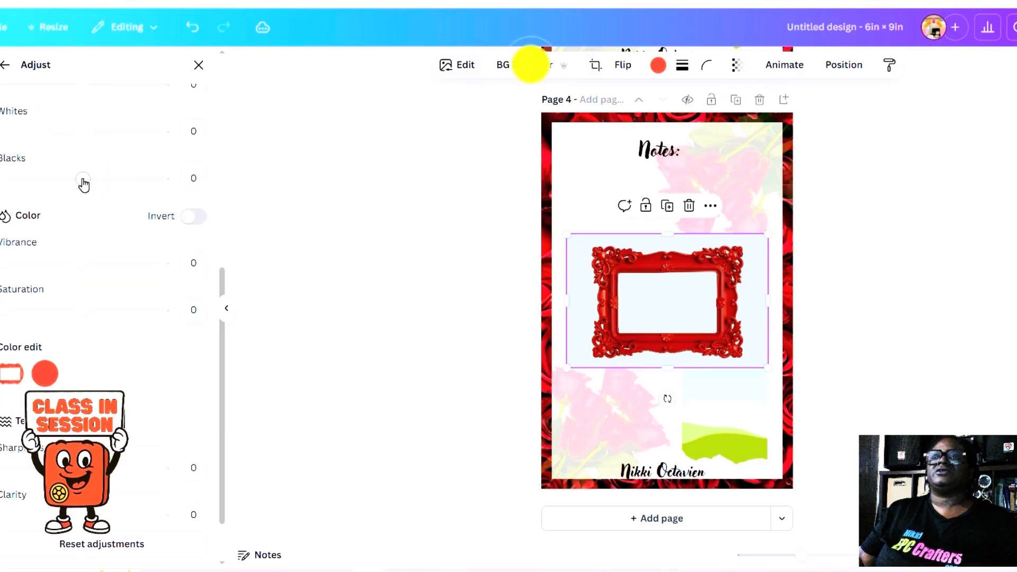
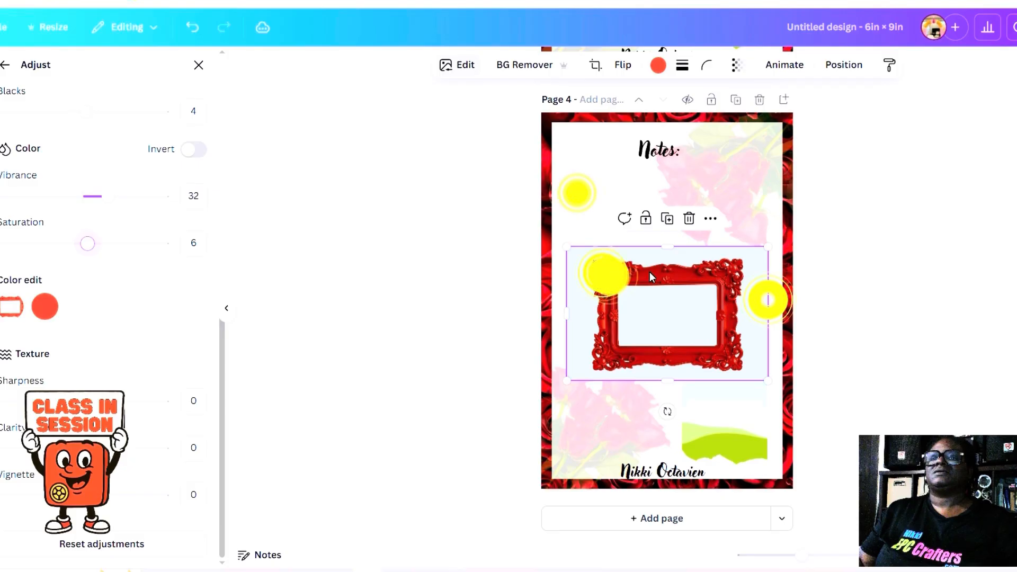
Narrow the red ornate frame, rotate it about 90° to portrait, and clear the 'red frame' search
left_click_drag(768, 299, 754, 300)
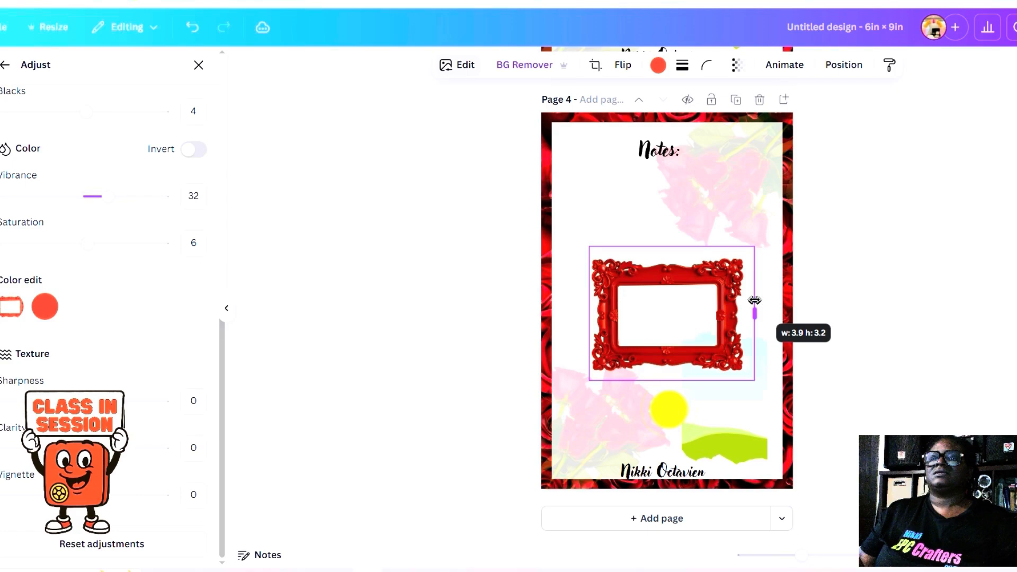
left_click_drag(754, 300, 753, 300)
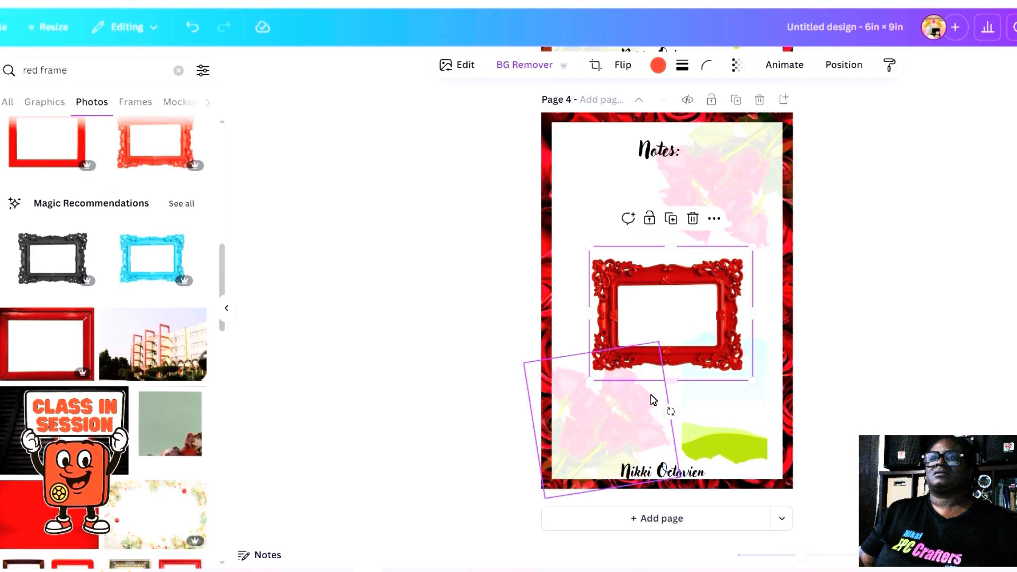
left_click_drag(671, 412, 697, 312)
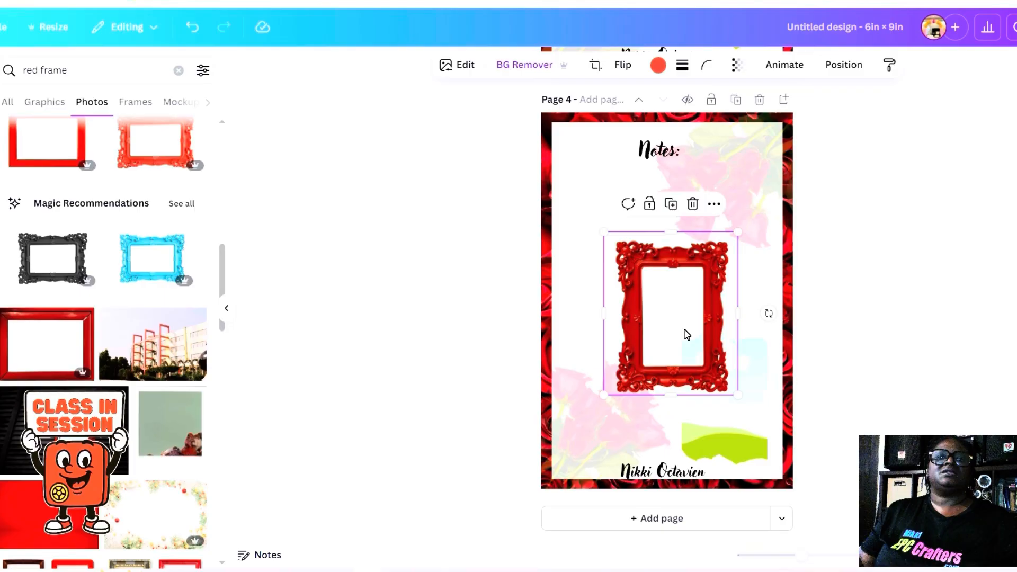
left_click(179, 71)
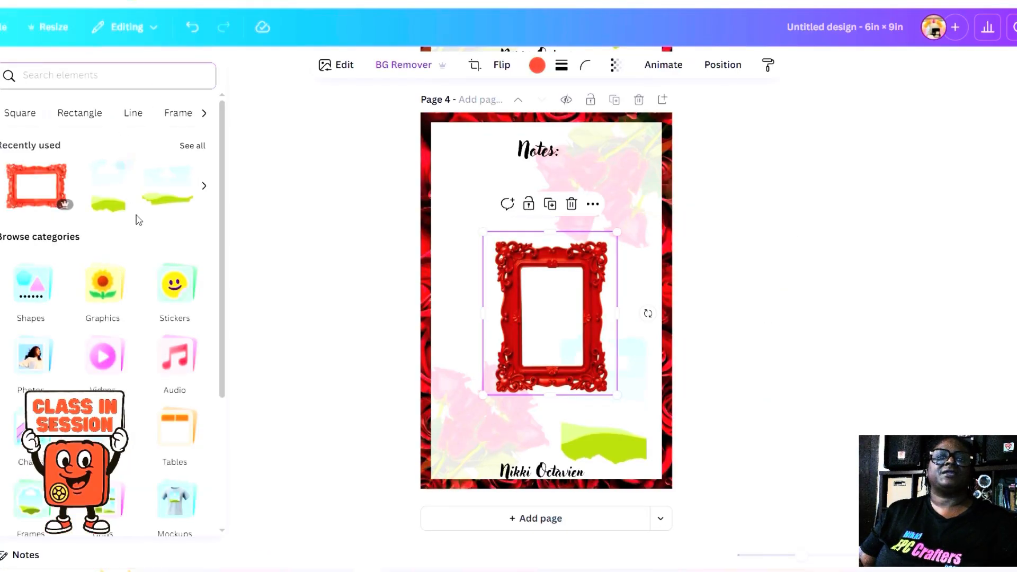
Add the sky-and-grass graphic from Recently used elements to page 4
left_click(193, 146)
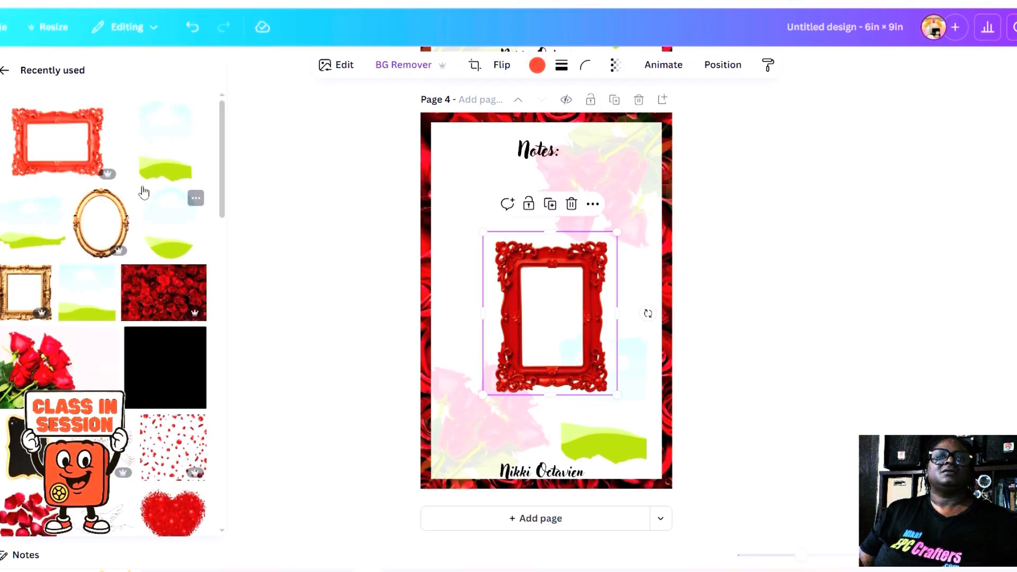
scroll(152, 250, "down", 10)
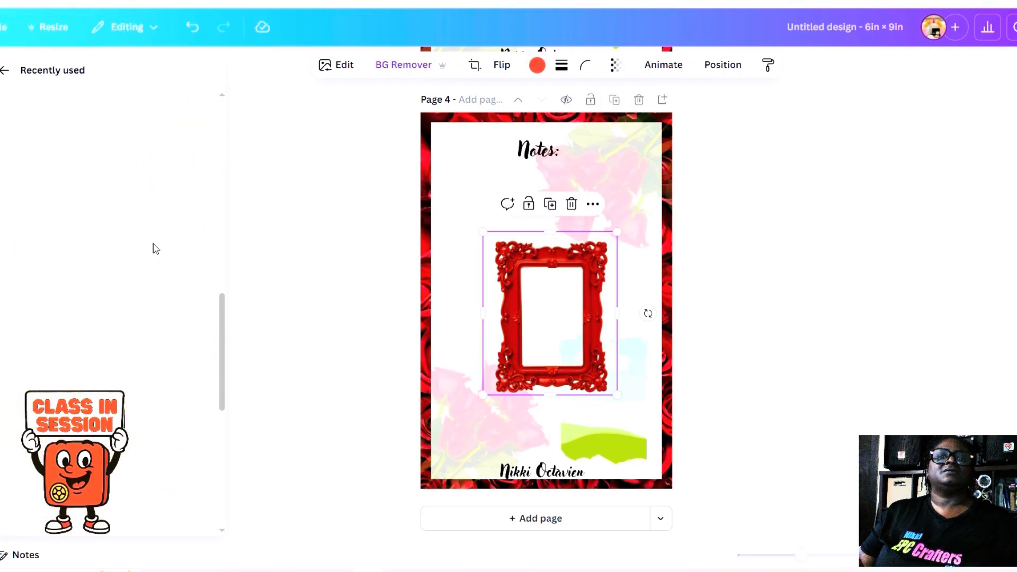
scroll(154, 251, "up", 5)
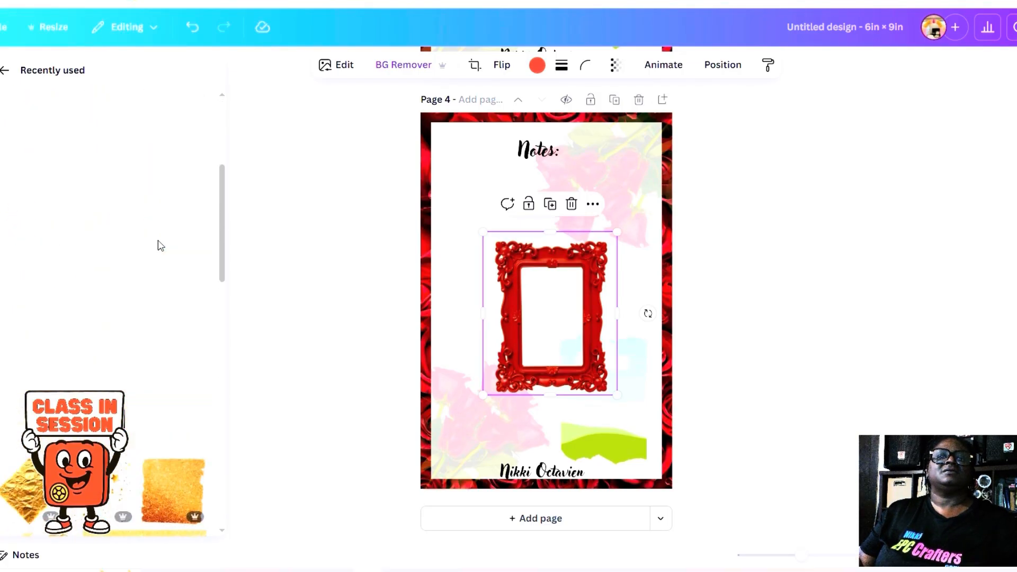
scroll(158, 239, "up", 5)
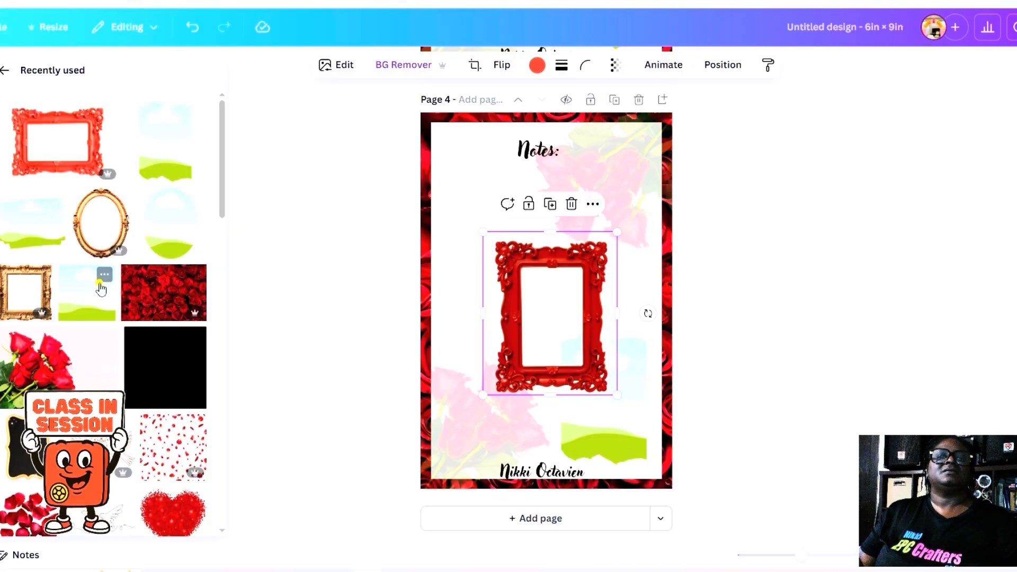
left_click(104, 275)
left_click(94, 304)
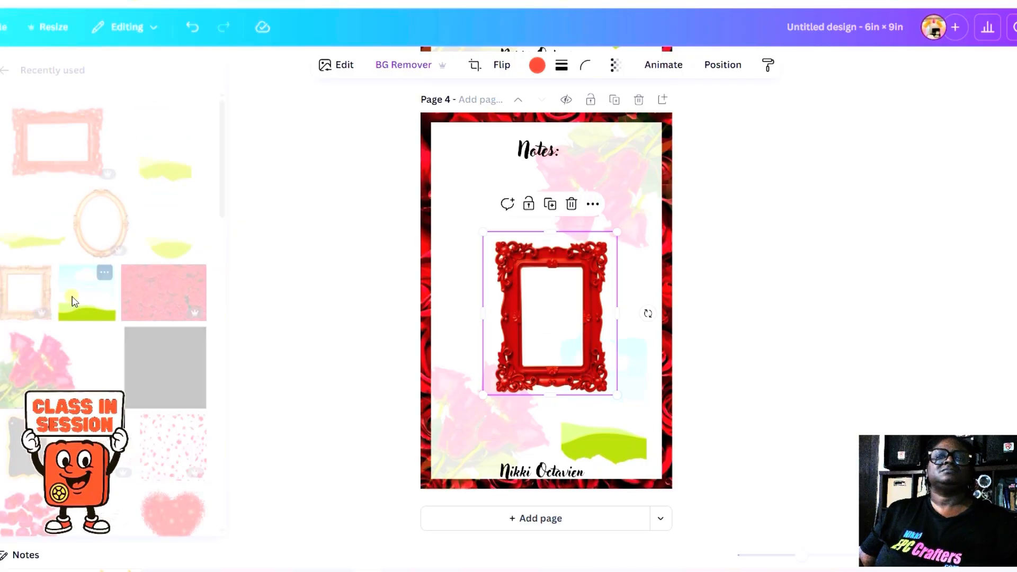
left_click(89, 306)
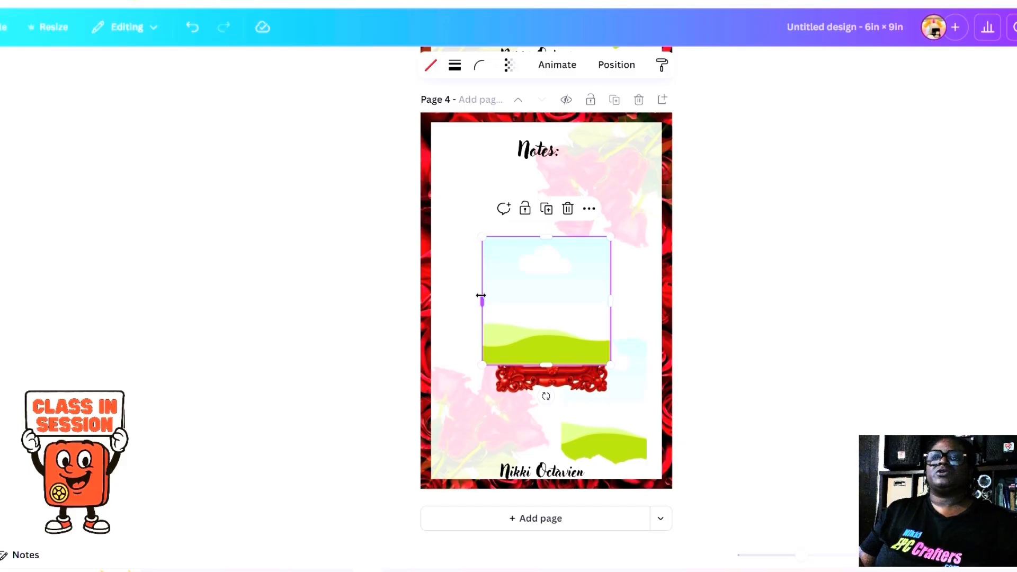
Trim the sky picture's left, right and bottom edges so it fits the red frame's opening
left_click_drag(479, 295, 507, 296)
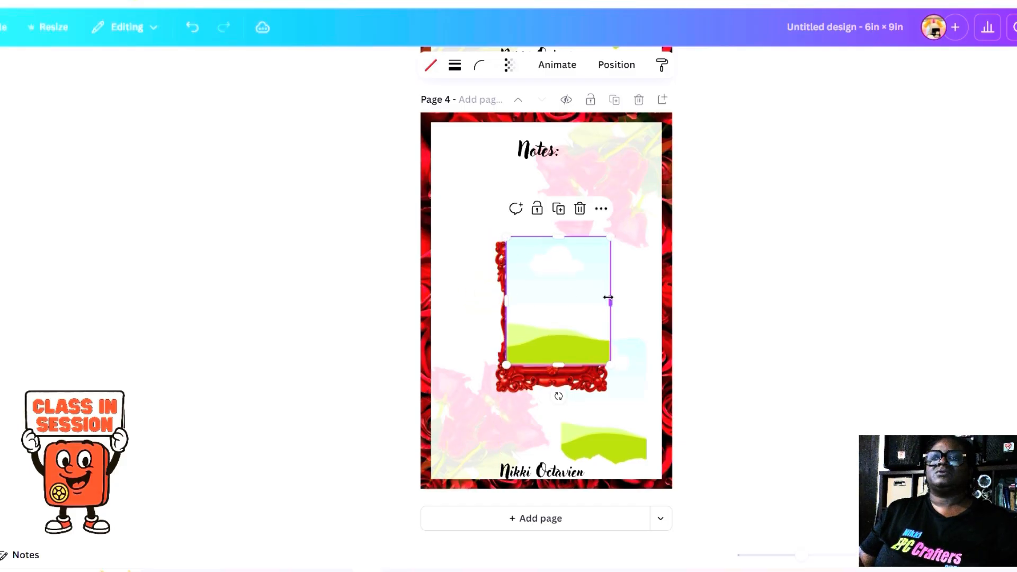
left_click_drag(608, 298, 594, 296)
mouse_move(549, 267)
left_mouse_down()
mouse_move(550, 249)
mouse_move(550, 258)
left_mouse_up()
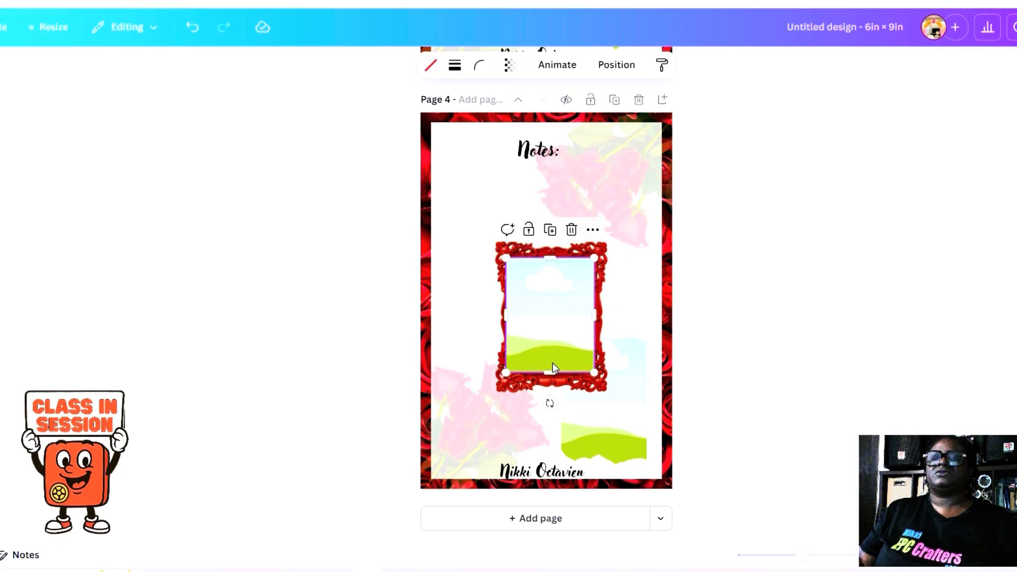
left_click_drag(551, 369, 550, 367)
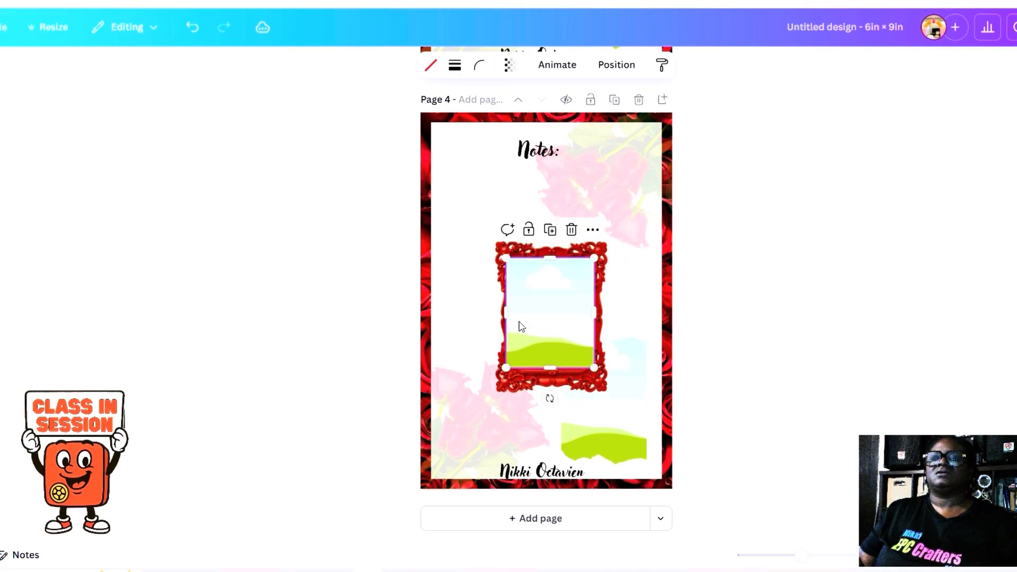
left_click_drag(509, 315, 521, 315)
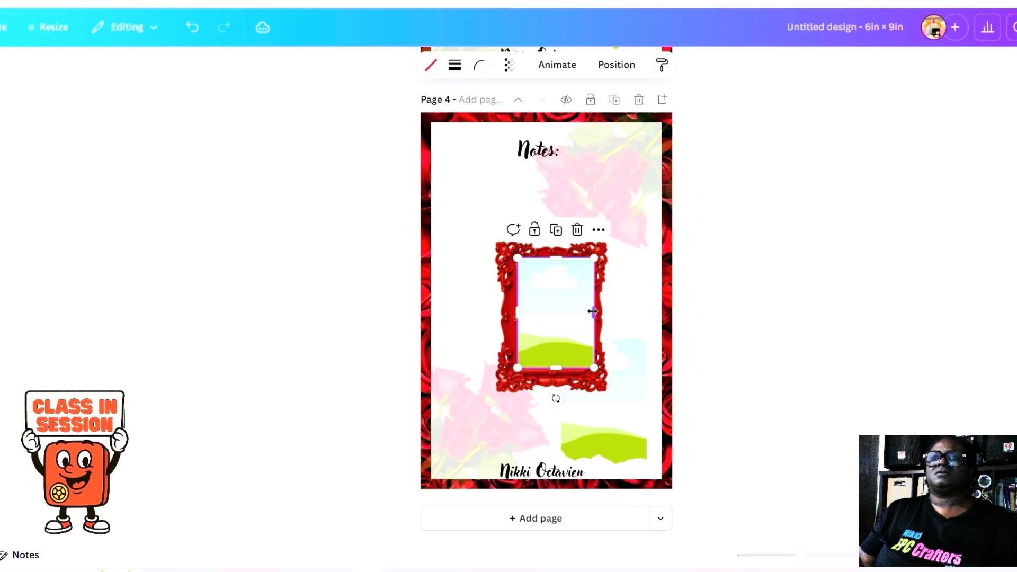
left_click_drag(592, 311, 583, 312)
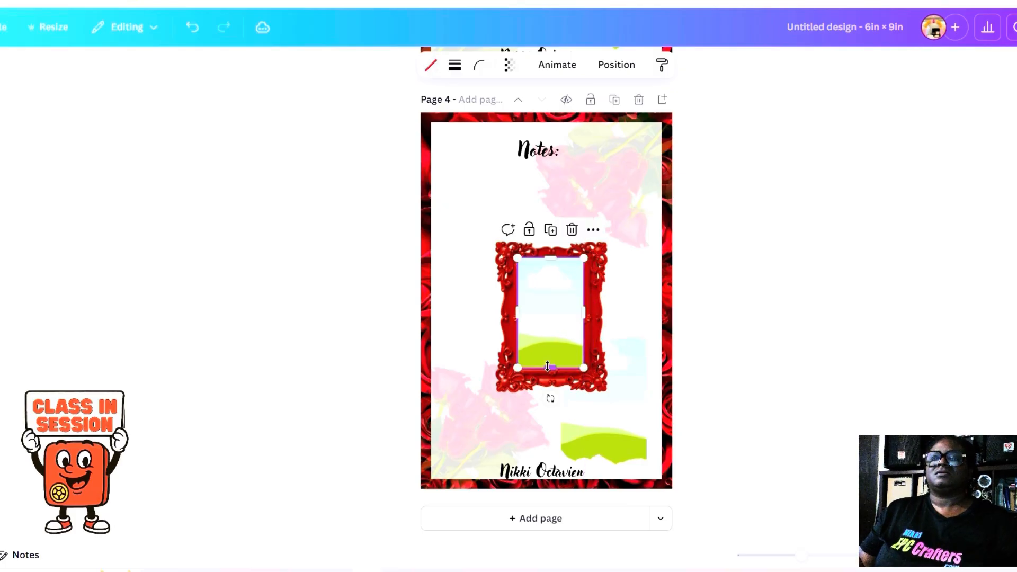
left_click_drag(548, 367, 547, 366)
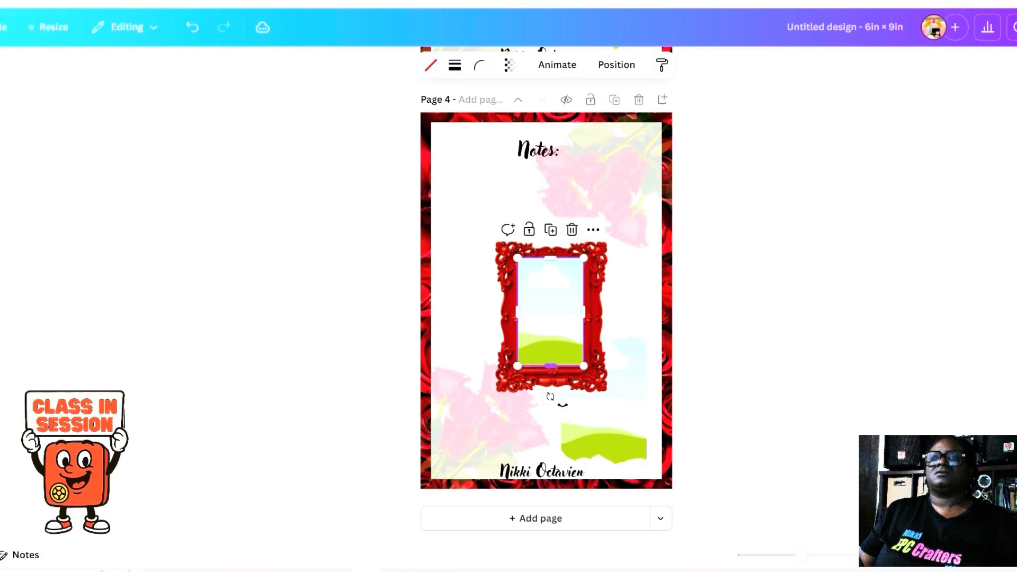
Delete the spare landscape graphic at lower right and reselect the framed sky picture
left_click(602, 427)
key("Delete")
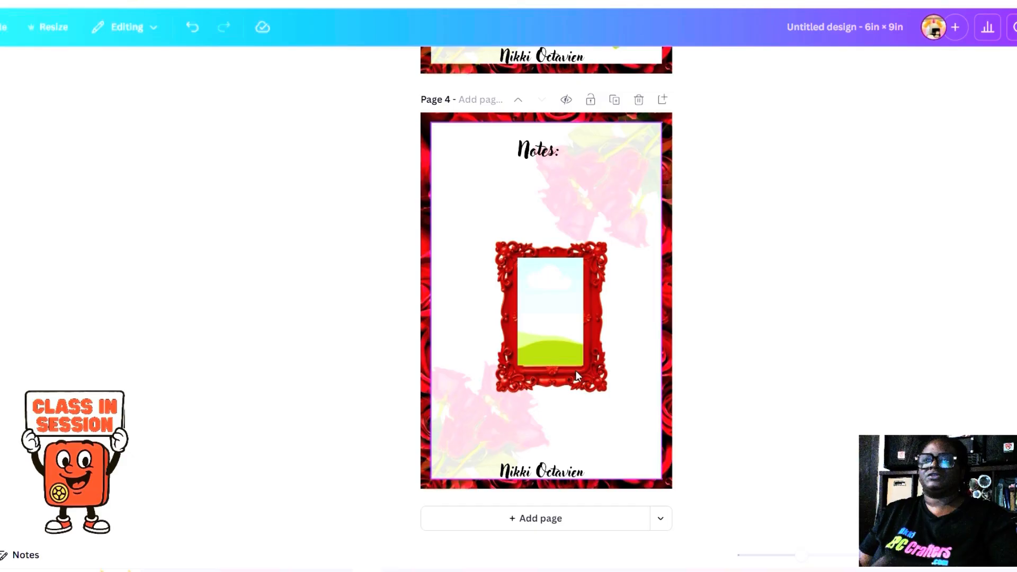
left_click(557, 339)
Move the sky picture beneath the red frame in Layers and enlarge it to fill the opening
left_click(615, 66)
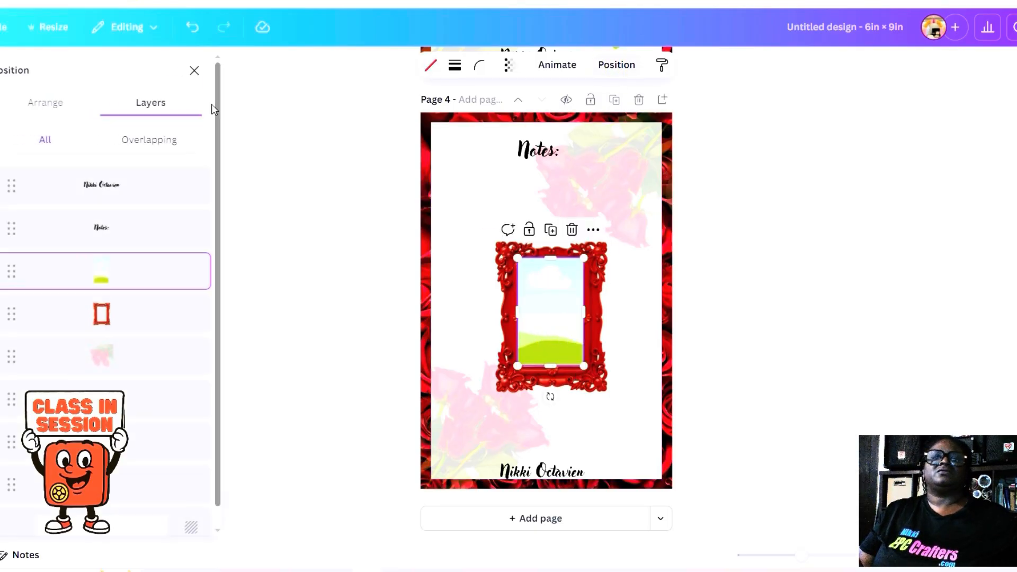
left_click_drag(125, 286, 136, 321)
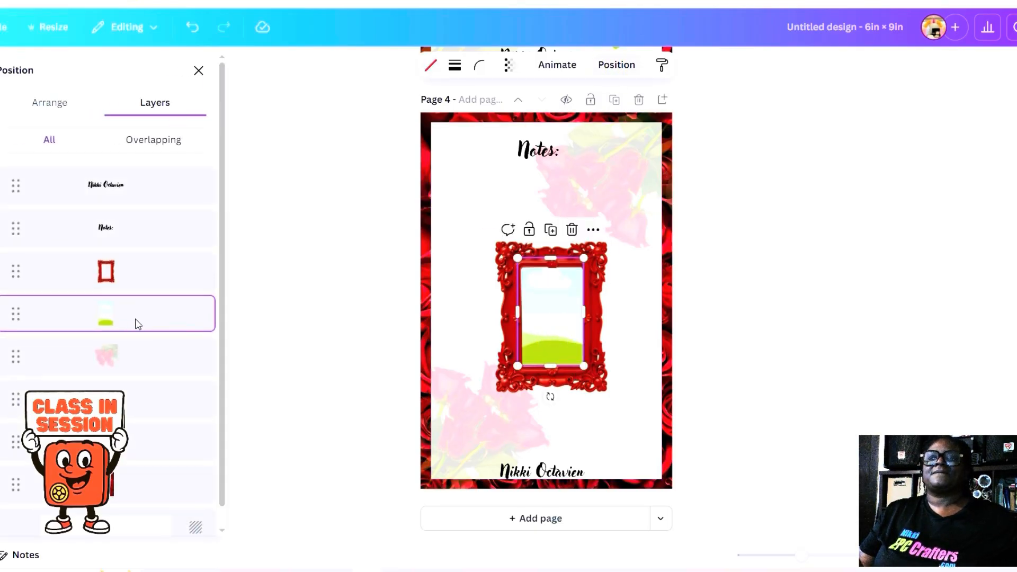
left_click_drag(551, 325, 549, 322)
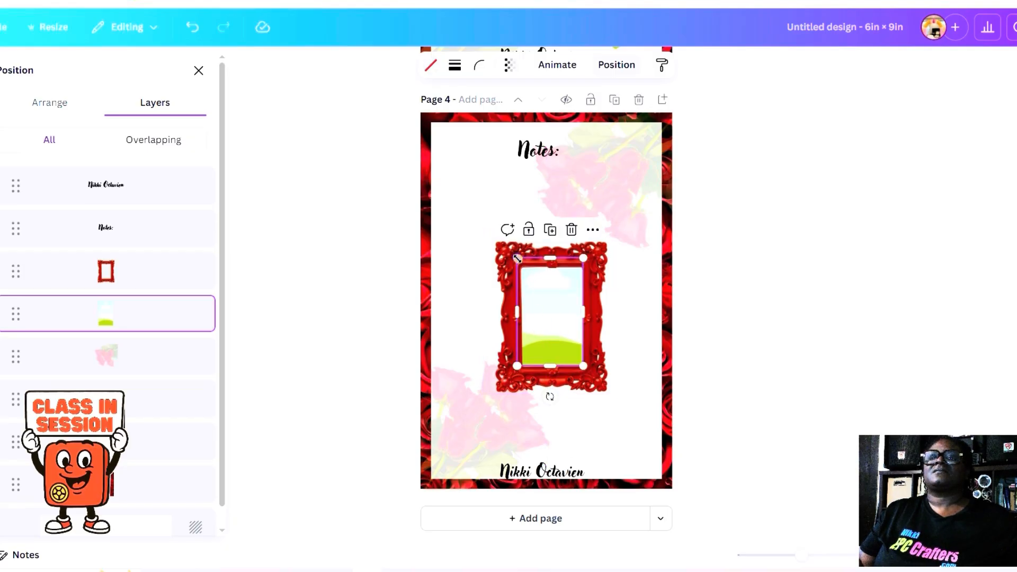
left_click_drag(518, 258, 514, 255)
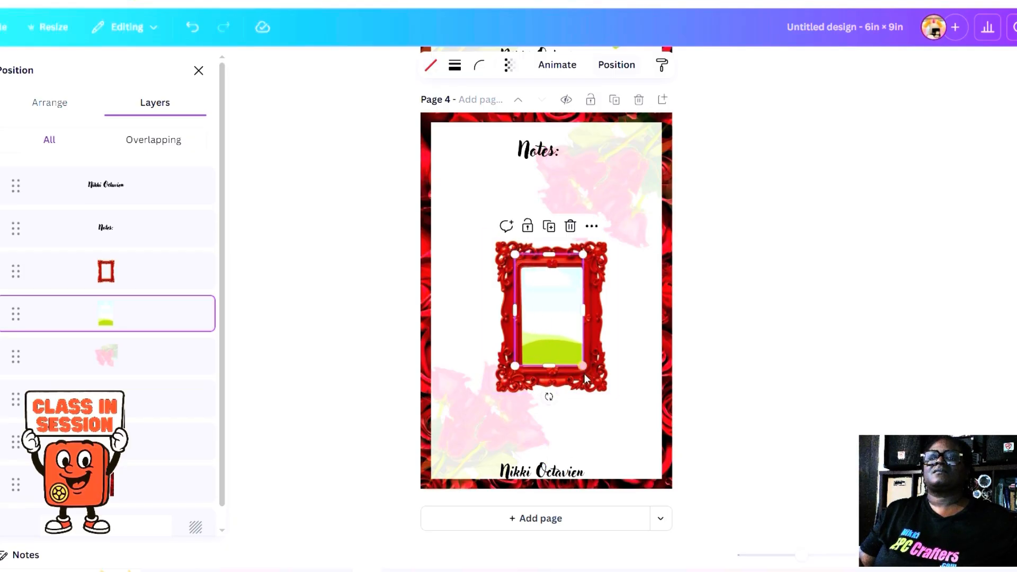
left_click_drag(584, 373, 588, 379)
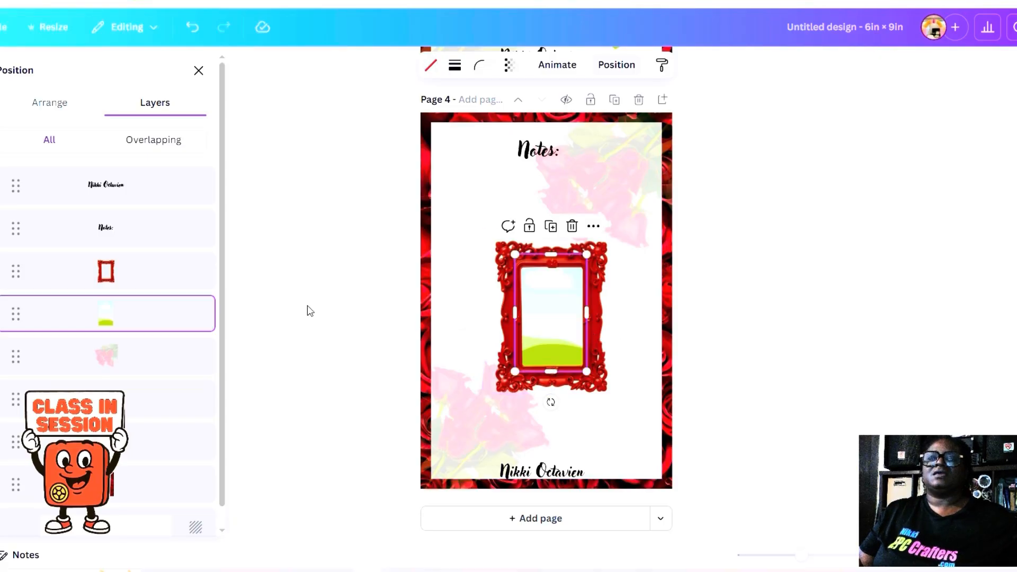
Group the red frame with the sky picture and shrink the group to about 2.6 × 3.2 in at lower right
left_click(167, 286, "shift")
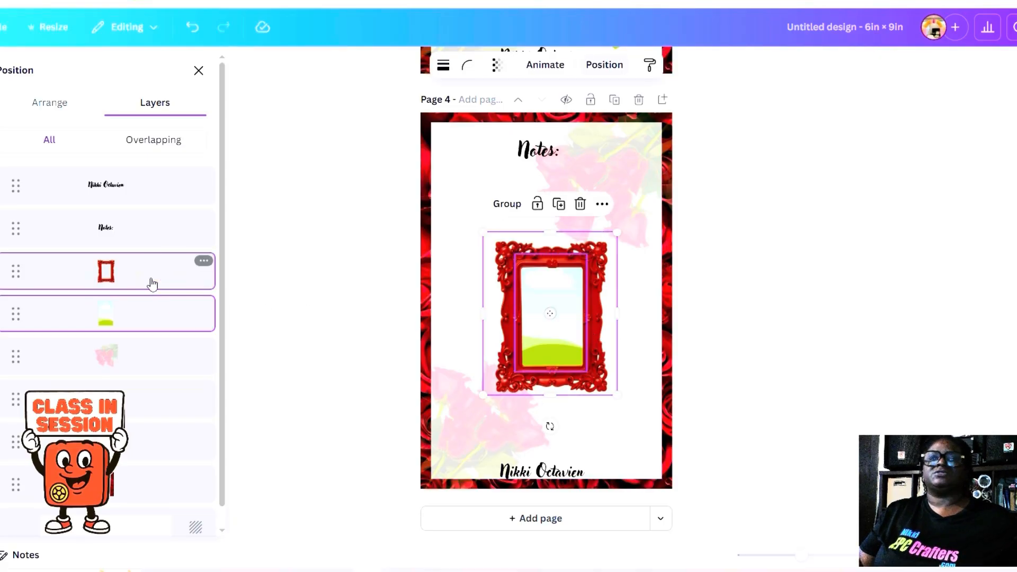
left_click(506, 204)
left_click_drag(516, 291, 551, 360)
left_click_drag(516, 301, 528, 328)
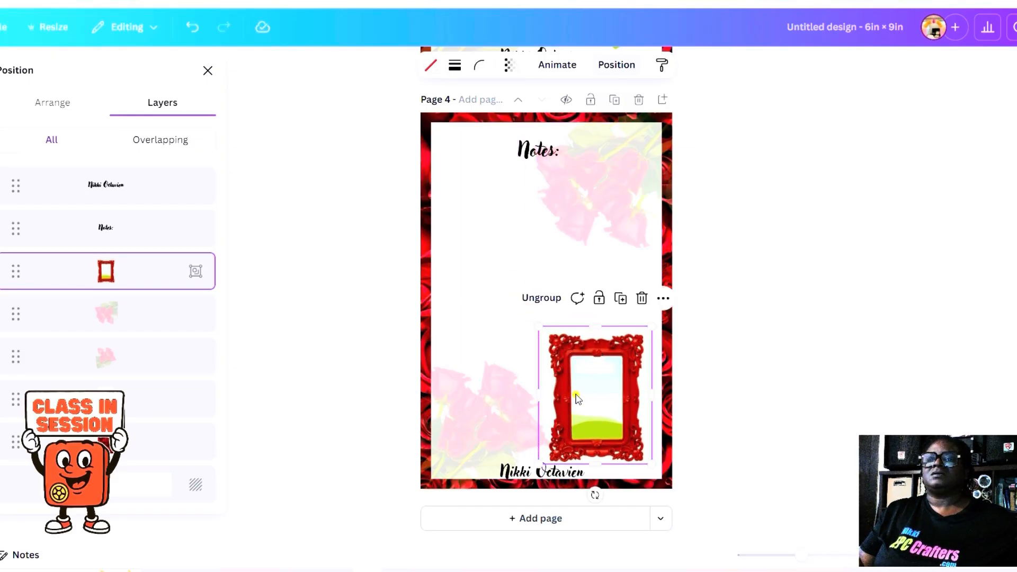
left_click_drag(576, 396, 576, 390)
left_click(476, 283)
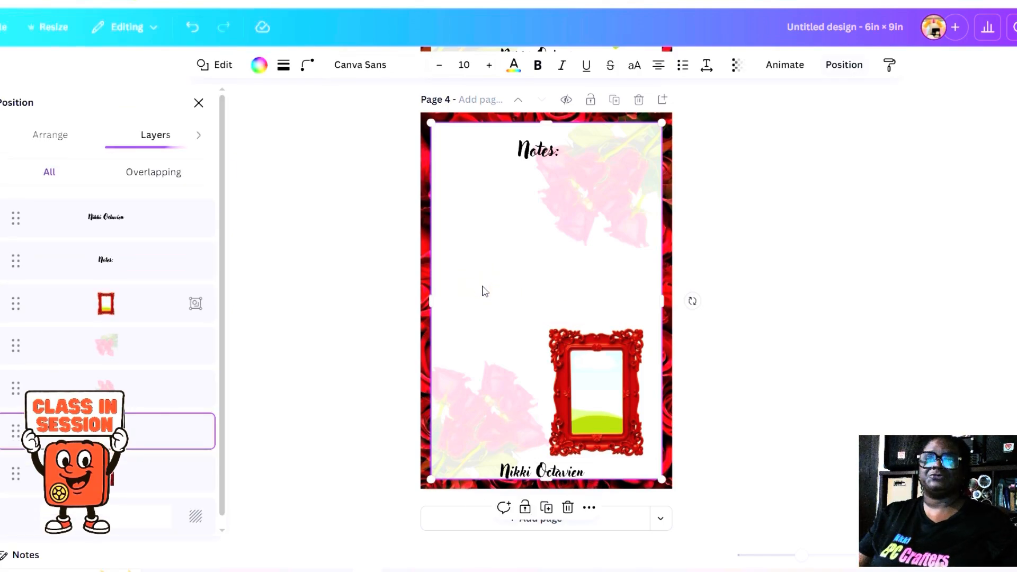
Duplicate the gold-framed and oval-framed Notes pages, moving the gold-framed copy down to page 4
scroll(533, 340, "up", 20)
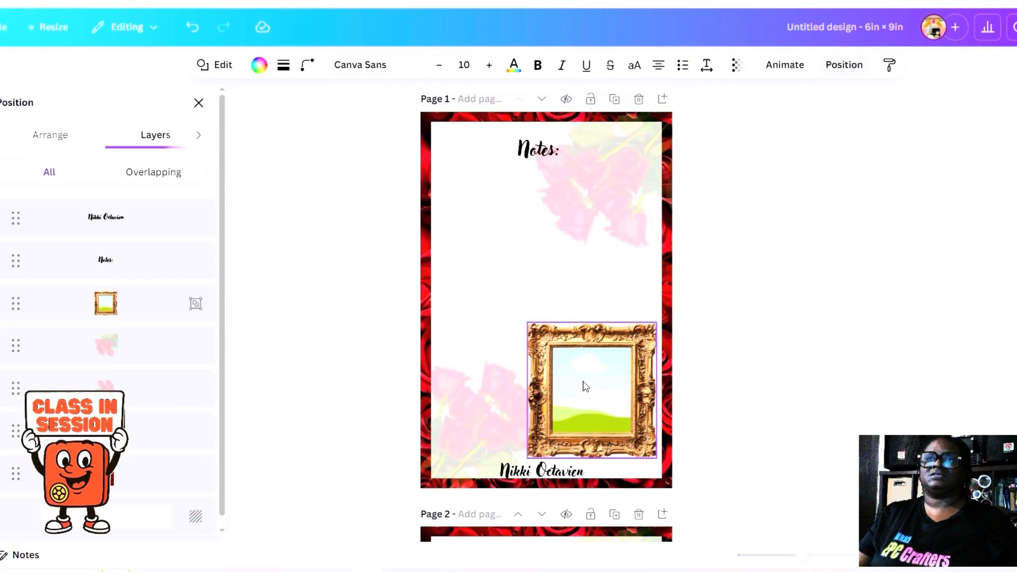
scroll(587, 386, "down", 4)
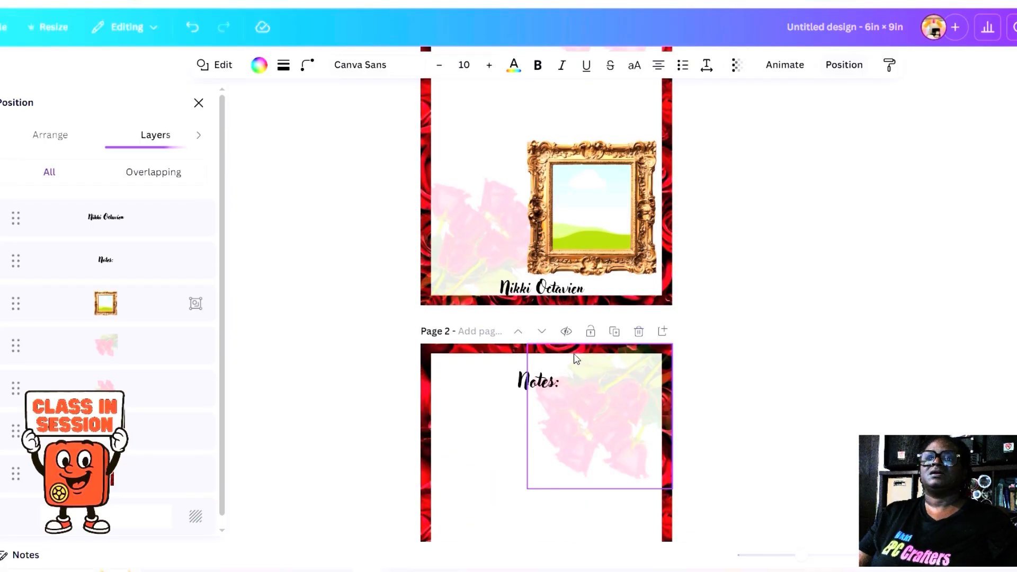
scroll(597, 318, "up", 4)
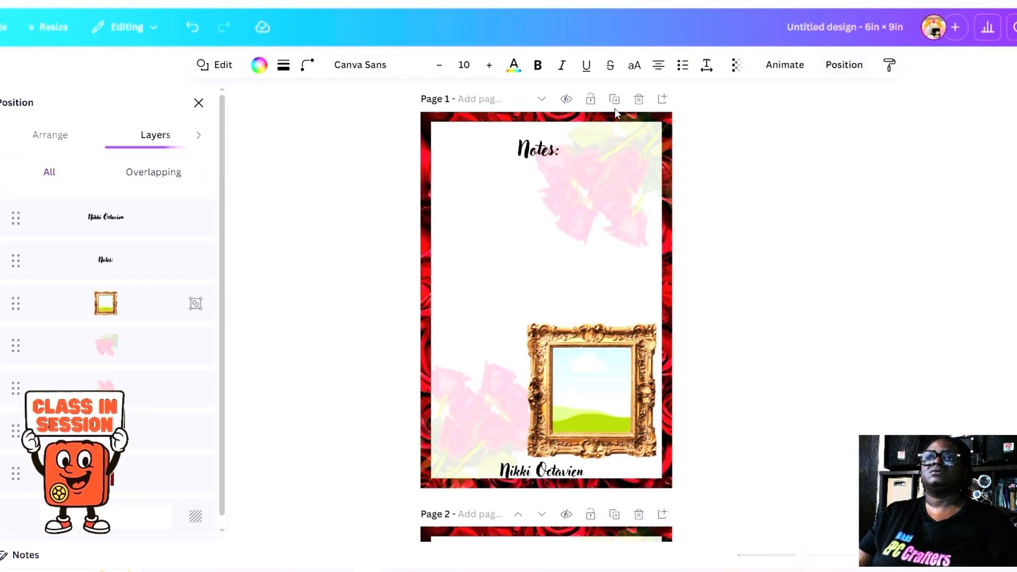
left_click(614, 100)
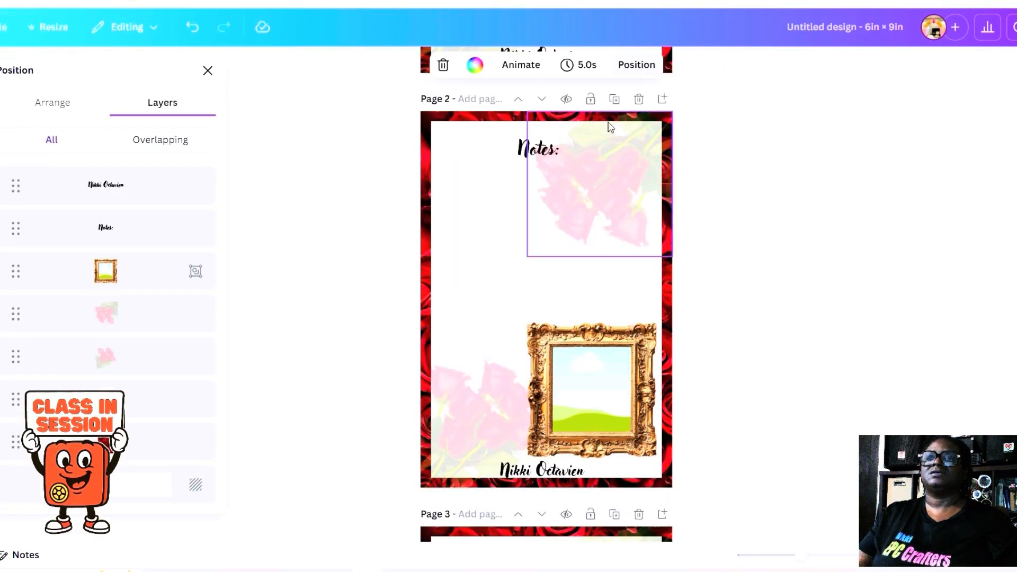
scroll(609, 127, "up", 3)
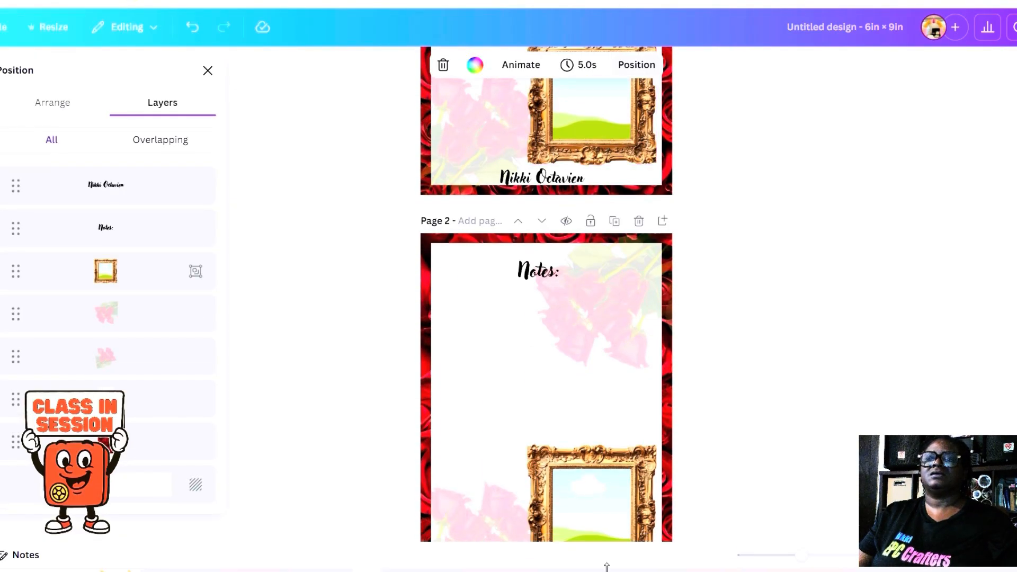
scroll(606, 529, "down", 8)
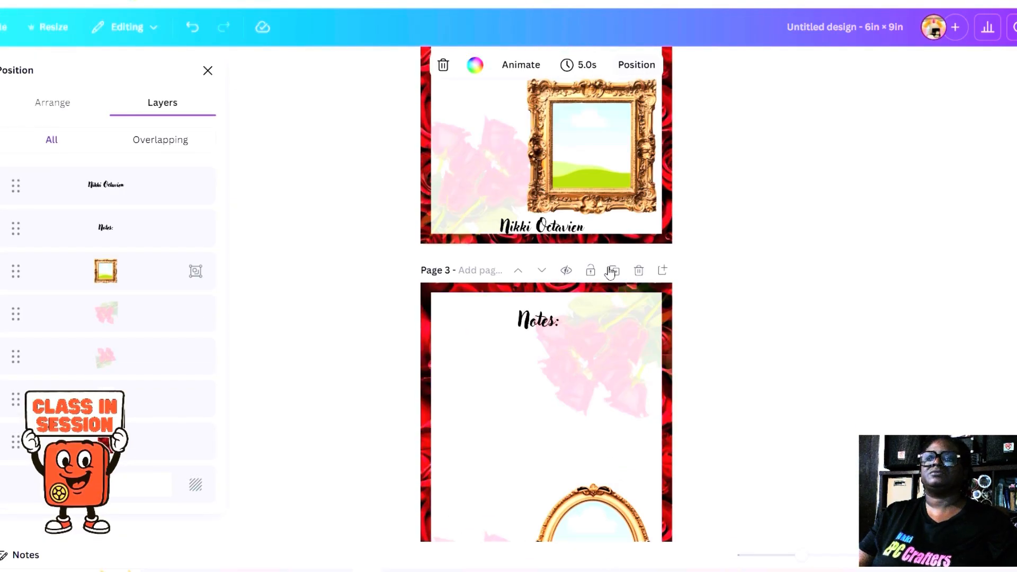
left_click(613, 271)
scroll(593, 339, "up", 5)
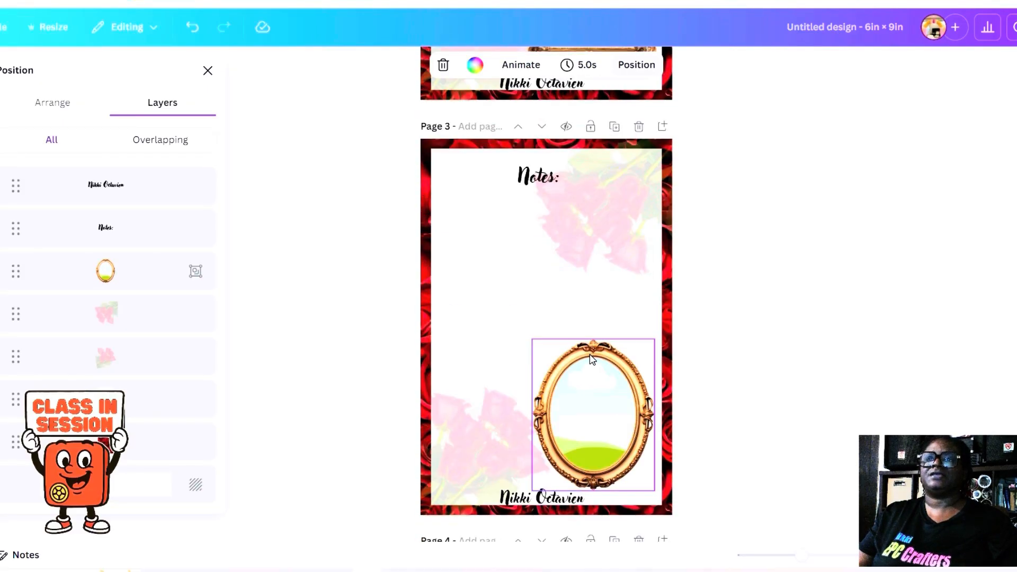
scroll(592, 360, "up", 10)
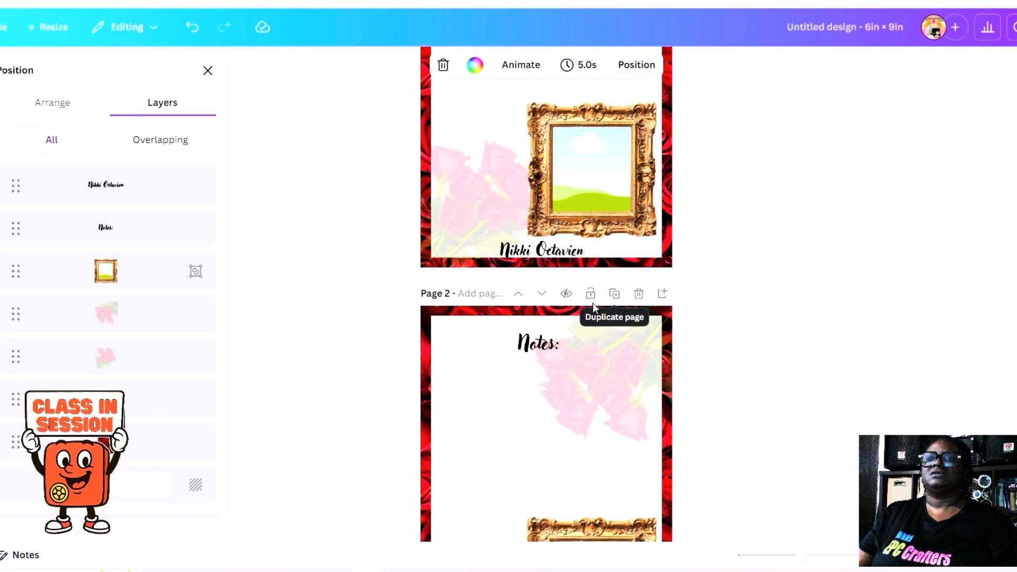
left_click(541, 295)
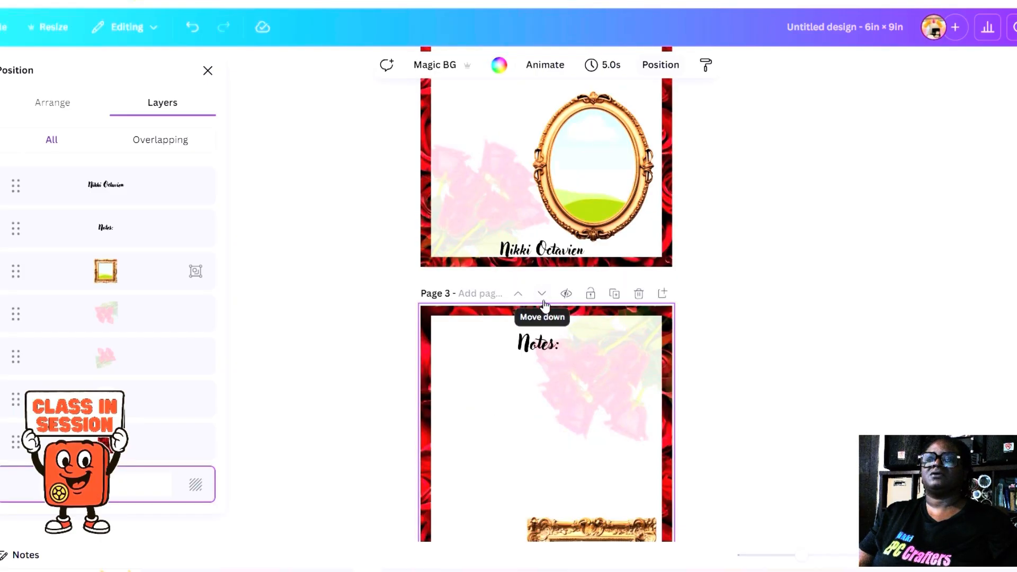
left_click(541, 294)
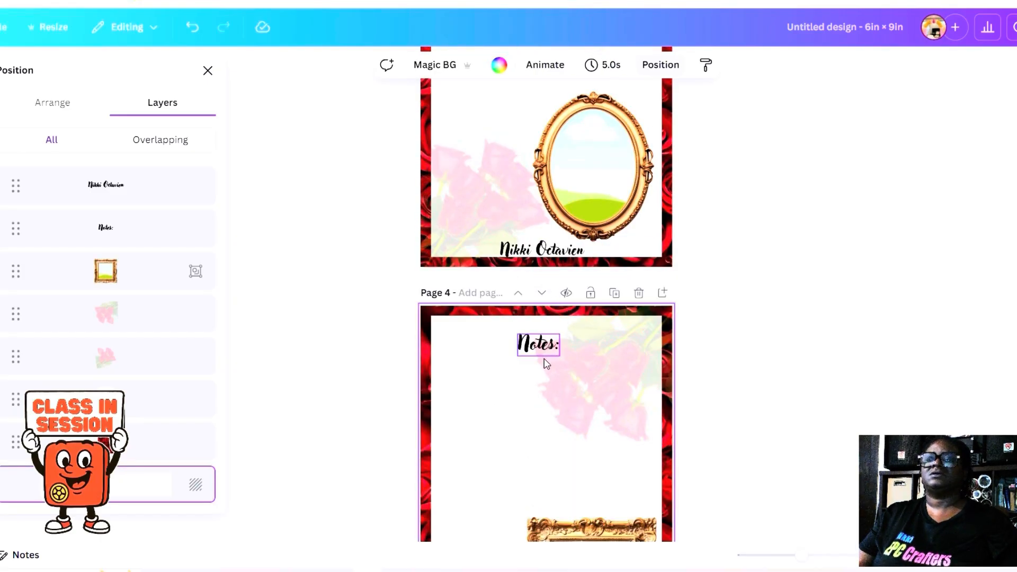
Move page 3 down a place, then duplicate the photo-placeholder page and shift the copy down
scroll(544, 359, "down", 5)
scroll(544, 359, "down", 4)
scroll(544, 360, "up", 10)
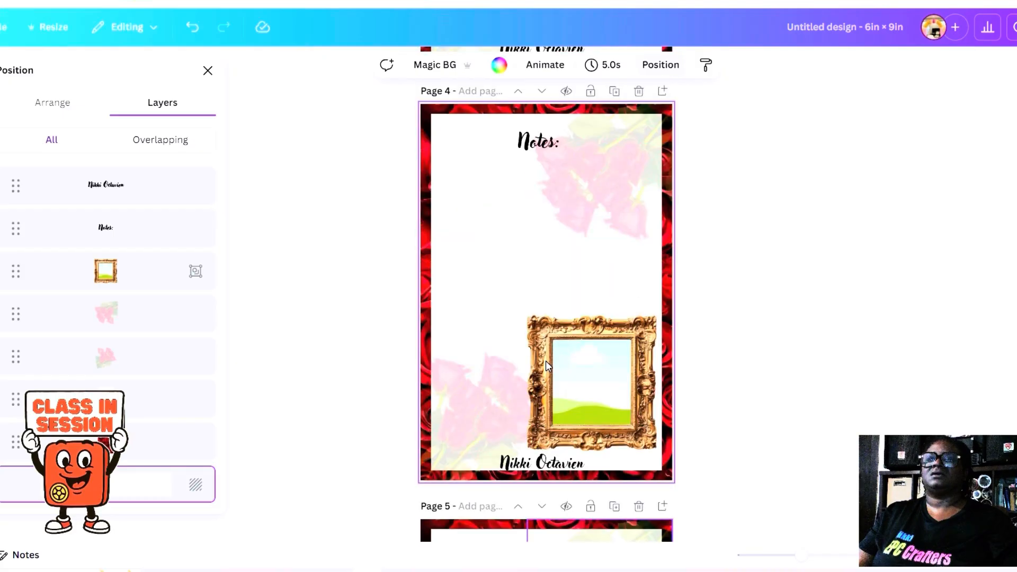
scroll(546, 362, "up", 6)
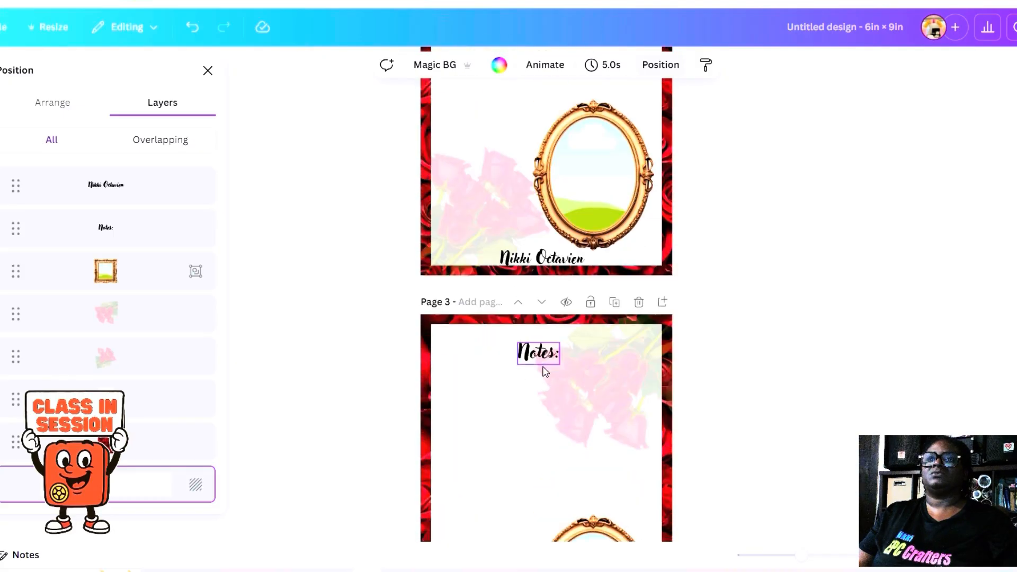
left_click(542, 309)
scroll(546, 328, "down", 10)
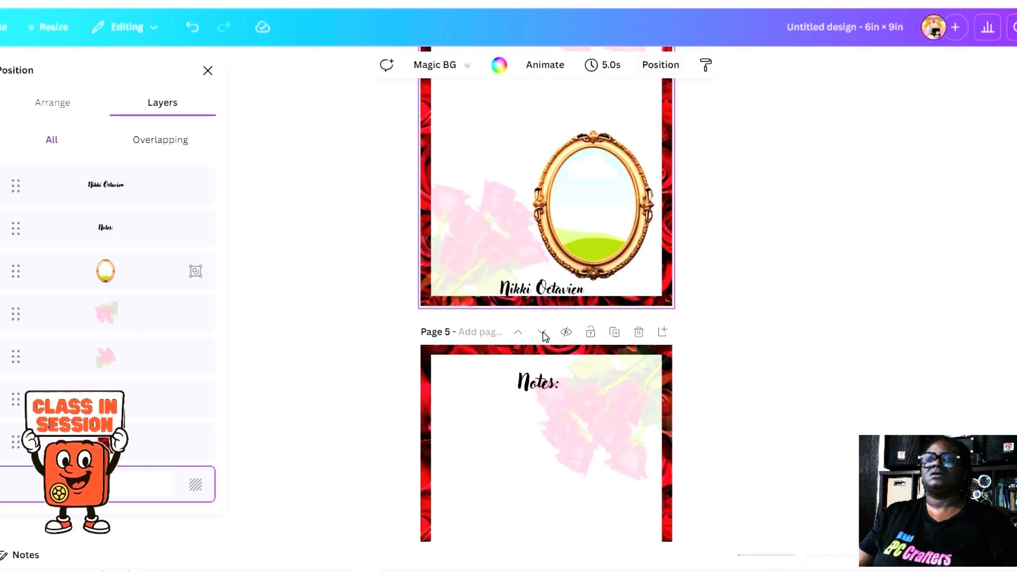
scroll(548, 328, "up", 3)
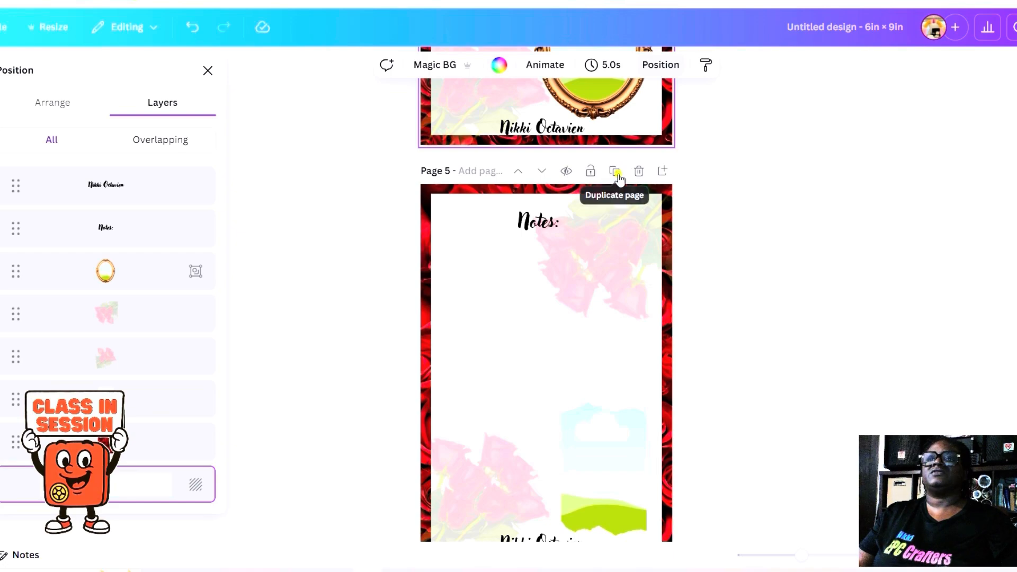
left_click(616, 172)
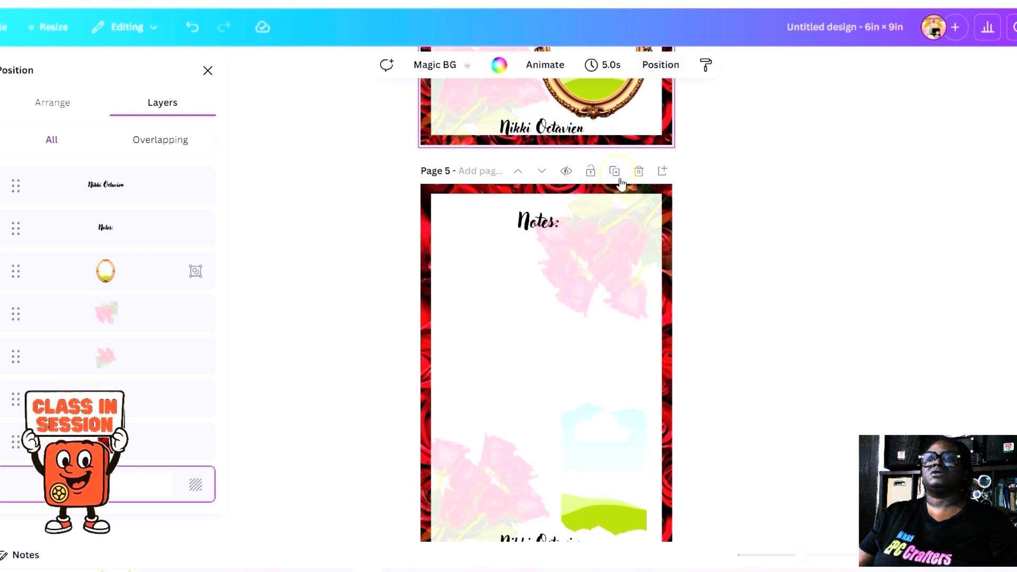
left_click(541, 180)
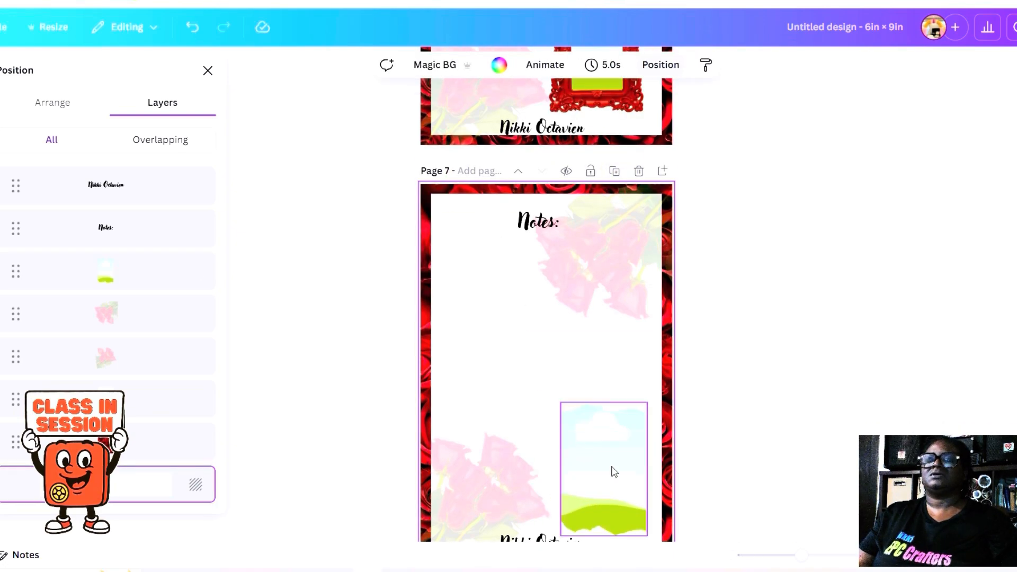
Duplicate the red-framed page 6 and move page 7 to the end of the design
scroll(612, 456, "up", 6)
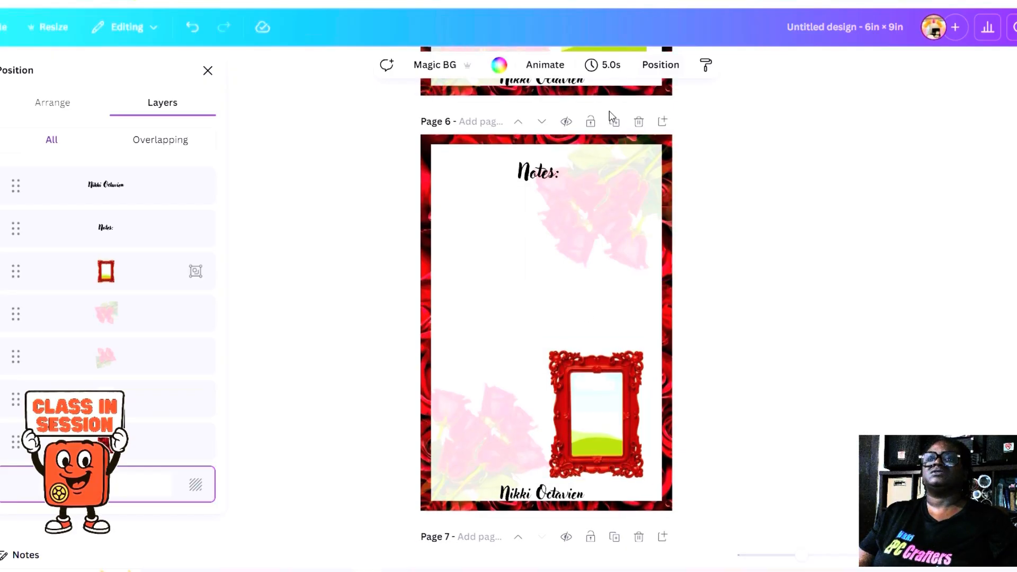
left_click(616, 123)
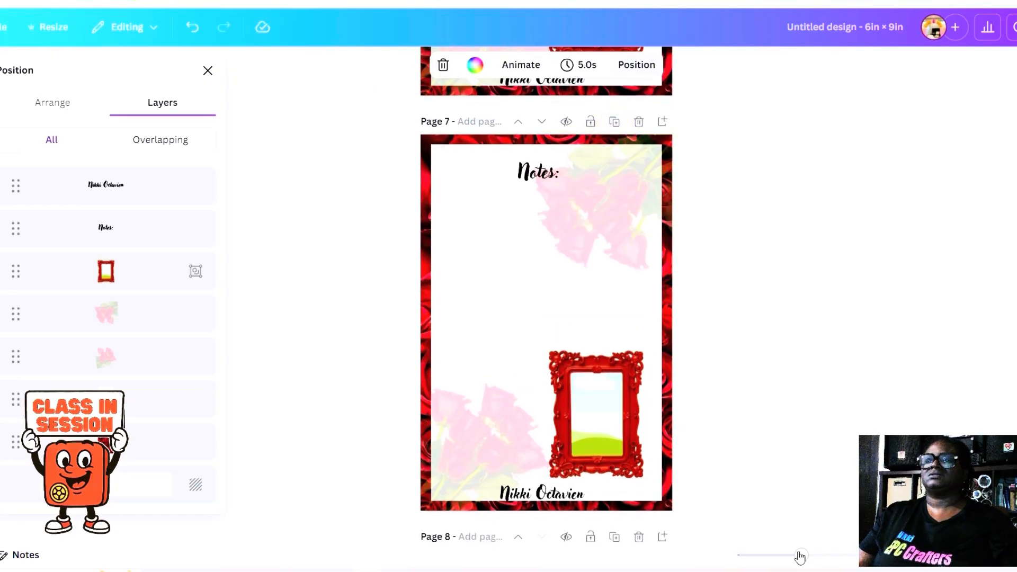
left_click_drag(799, 557, 771, 555)
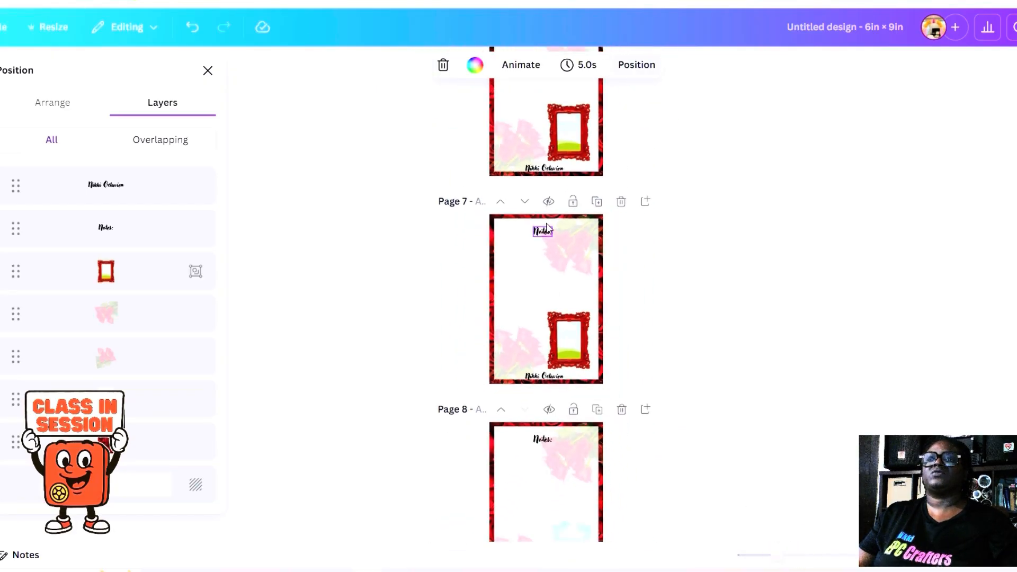
left_click(494, 224)
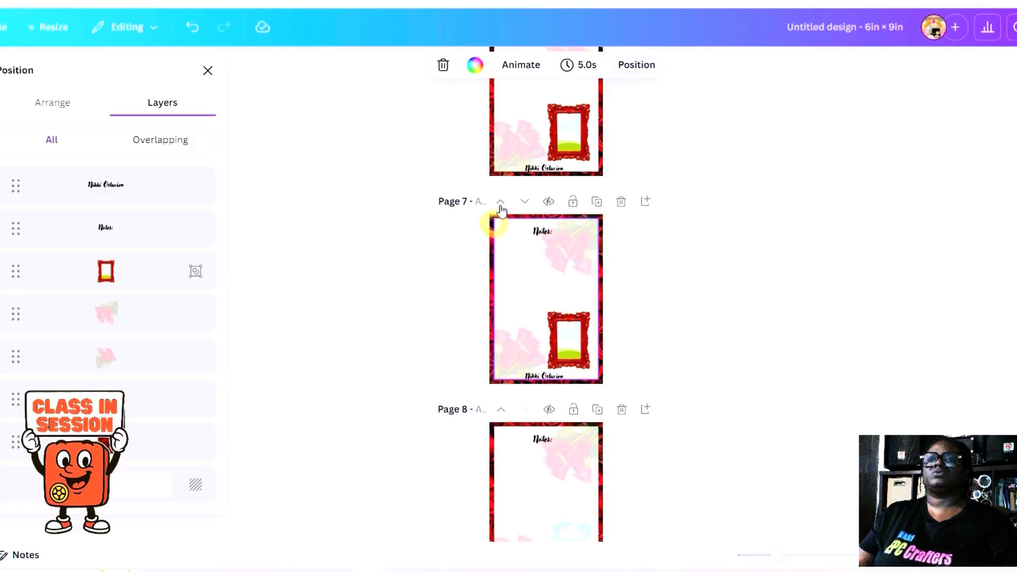
left_click(523, 204)
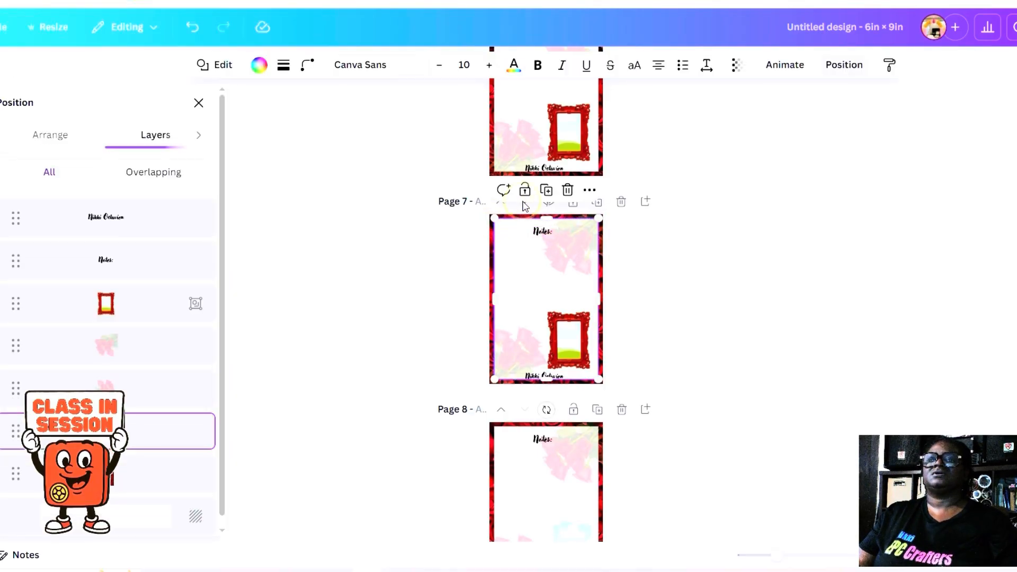
left_click(516, 240)
left_click(706, 246)
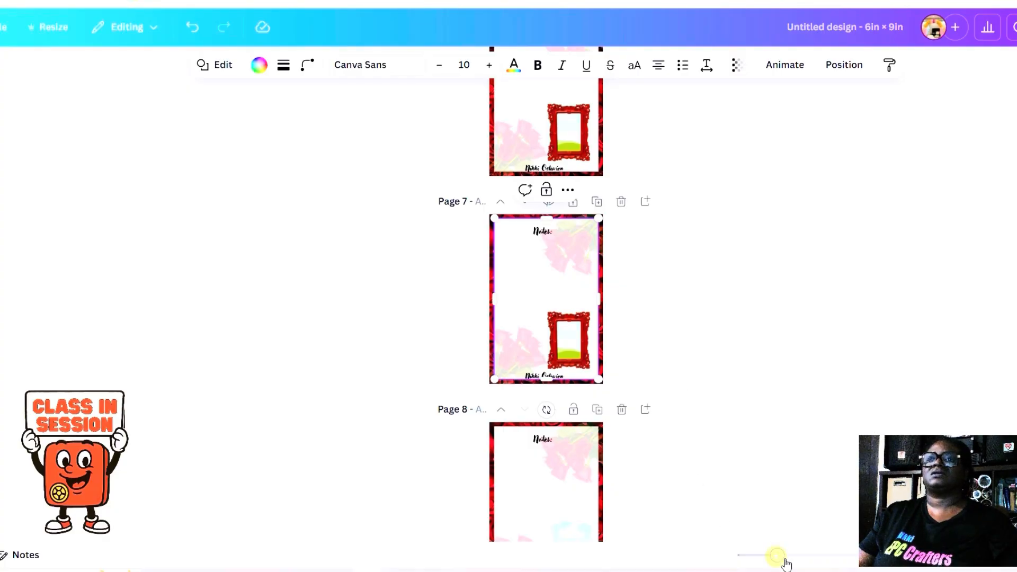
left_click_drag(785, 562, 790, 556)
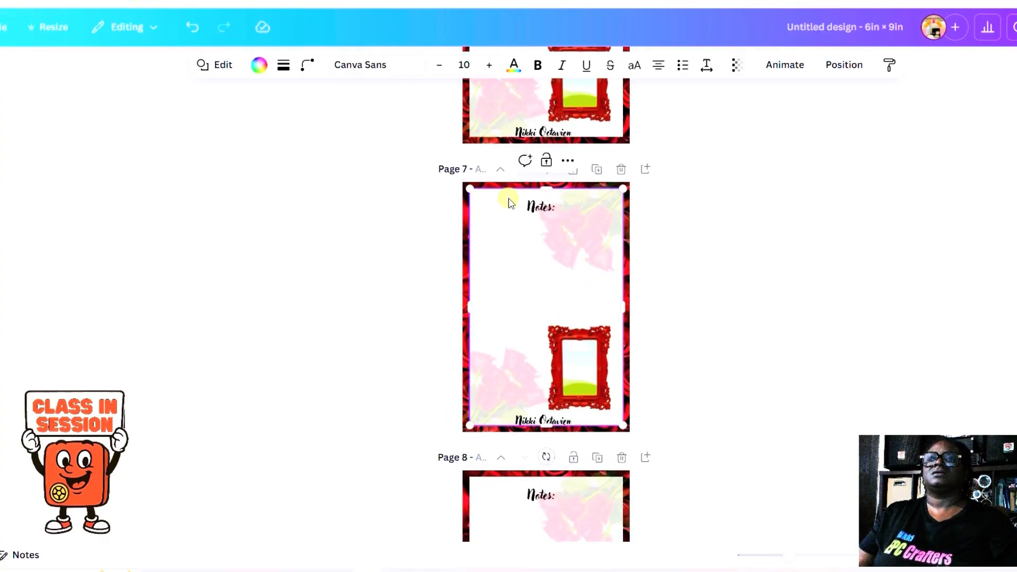
left_click(487, 121)
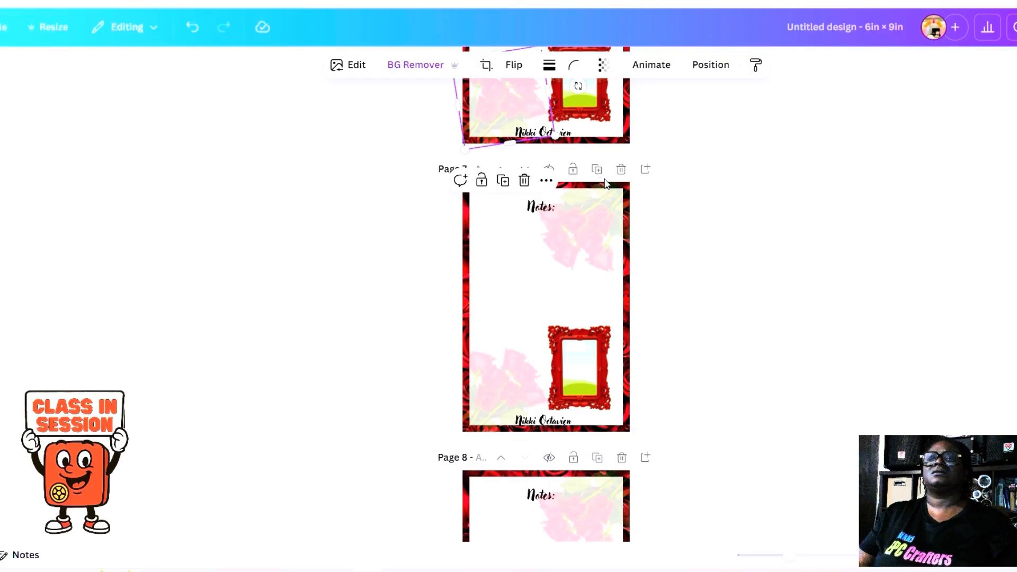
left_click_drag(802, 562, 805, 563)
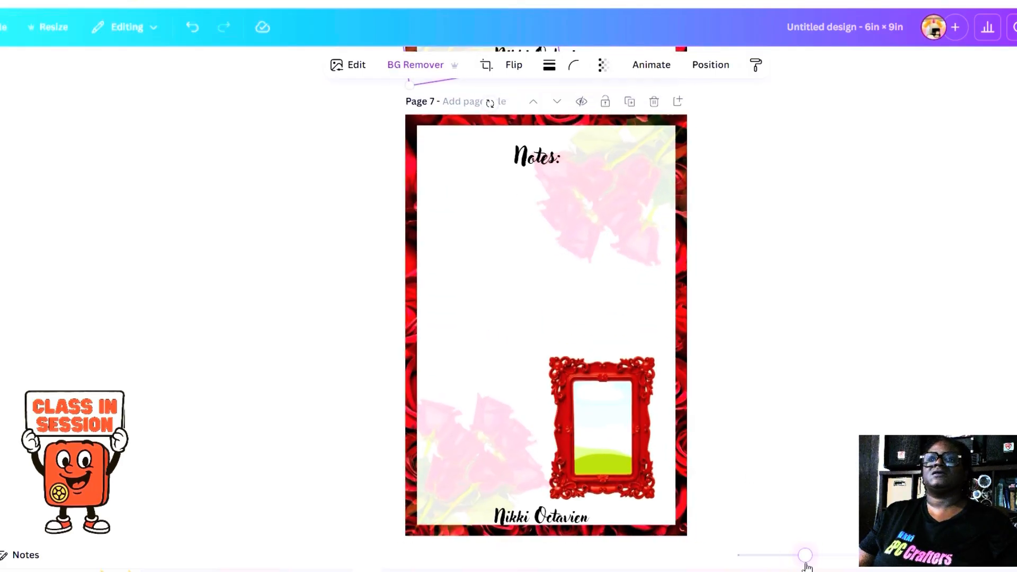
left_click(555, 101)
left_click_drag(794, 560, 738, 568)
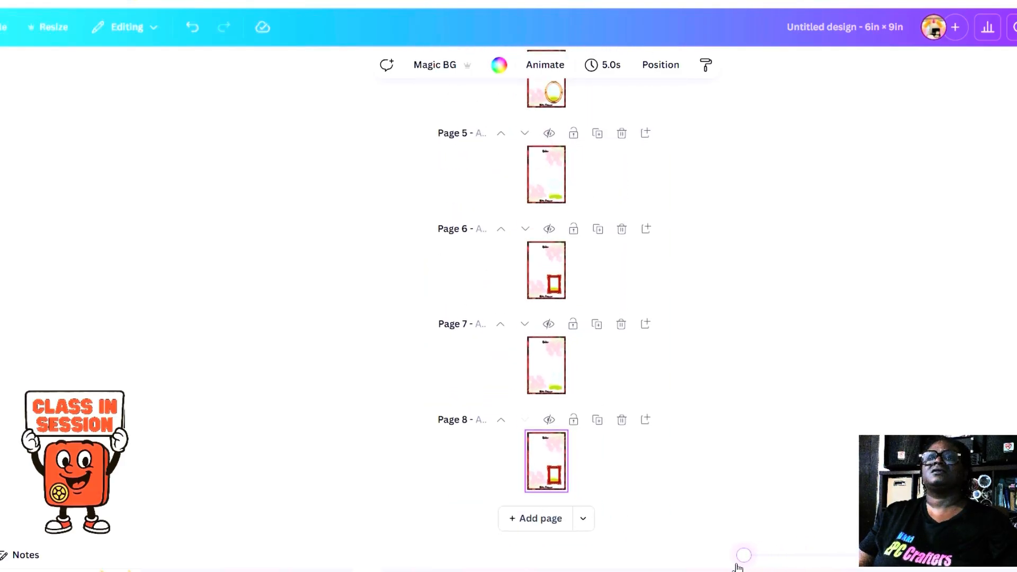
Duplicate the green-accent page and move the copy up to page 3
scroll(723, 433, "up", 2)
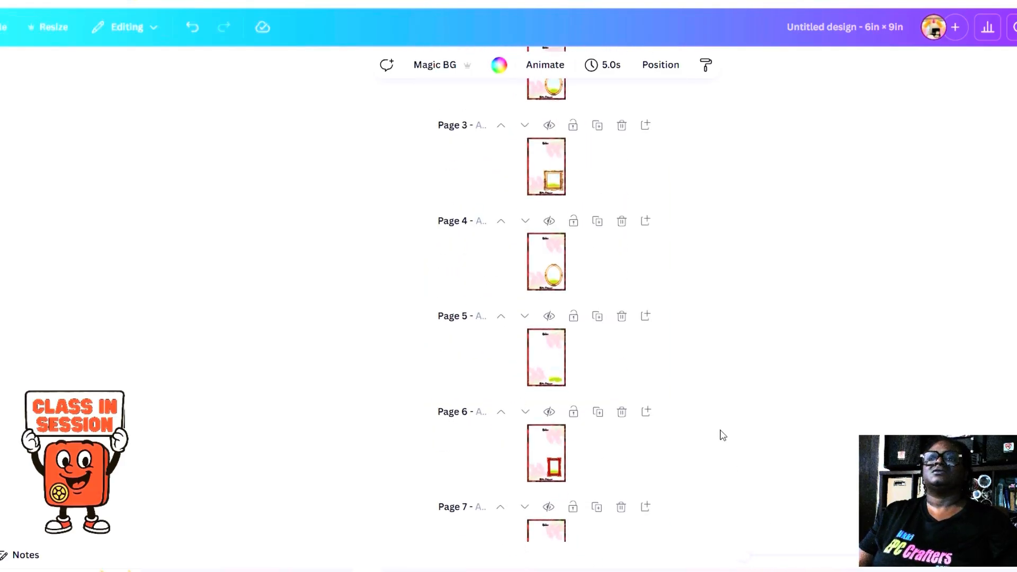
scroll(723, 433, "up", 2)
scroll(544, 294, "up", 1)
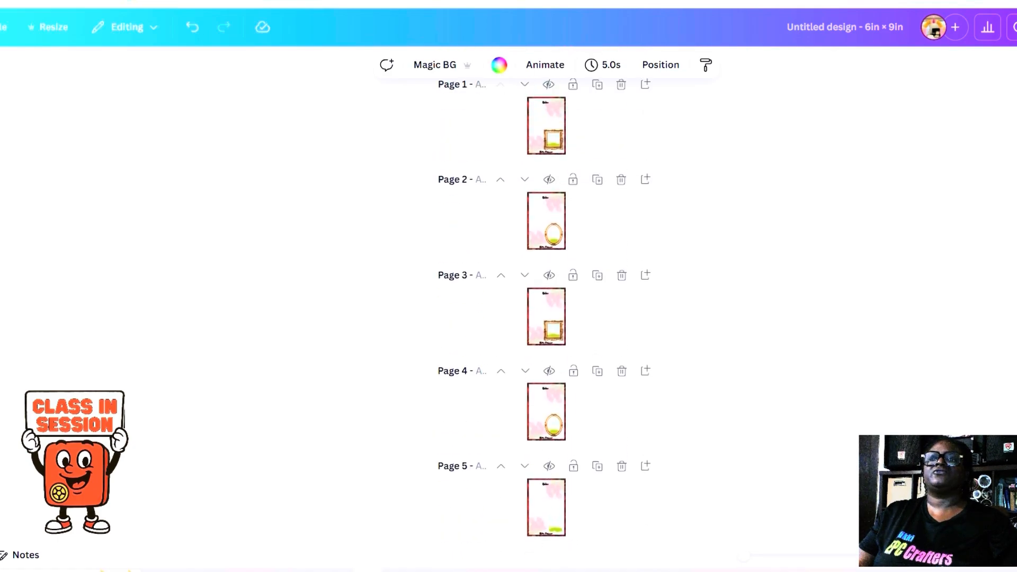
scroll(546, 307, "down", 1)
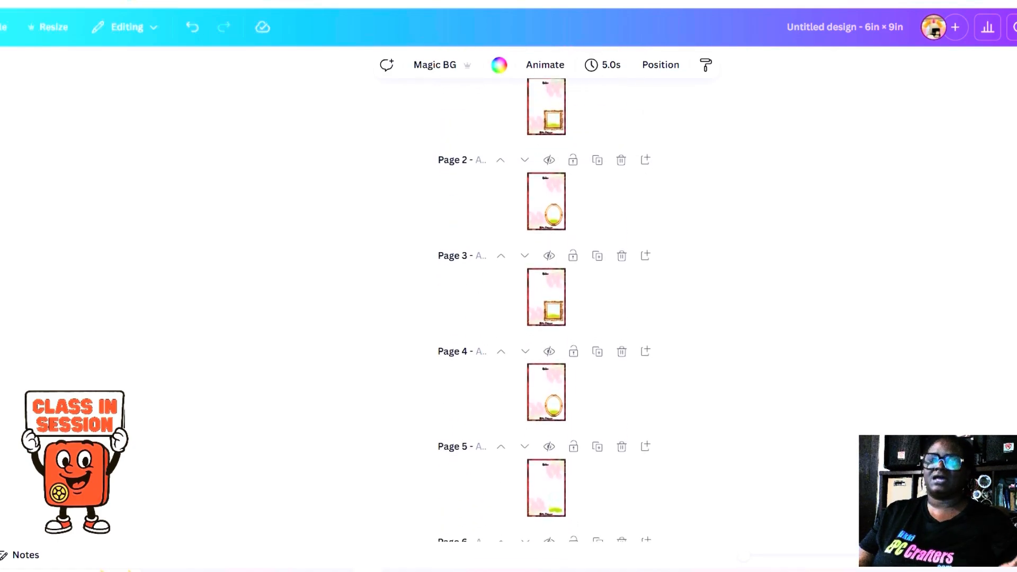
scroll(544, 310, "up", 1)
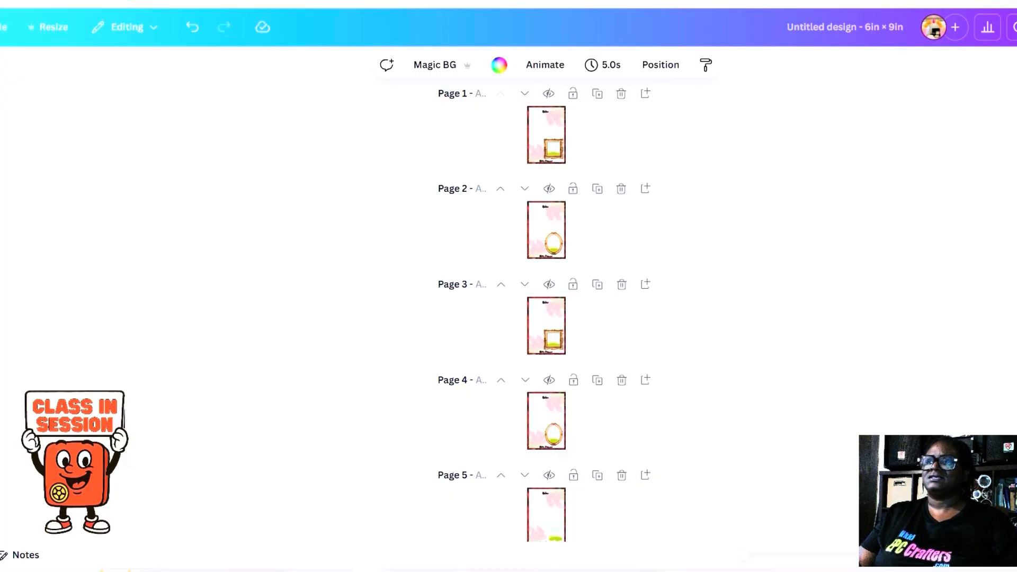
scroll(546, 310, "down", 5)
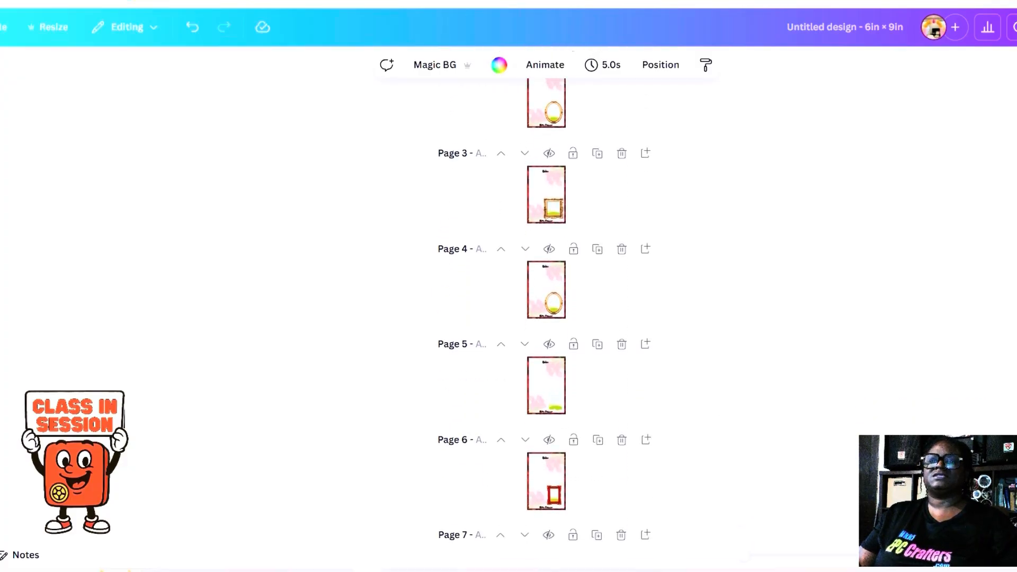
scroll(681, 481, "up", 3)
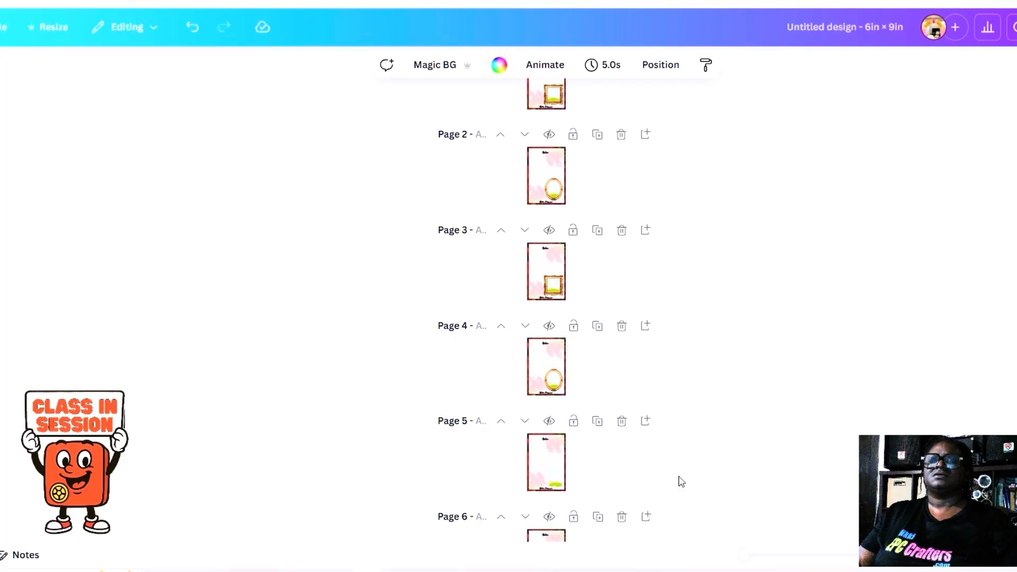
left_click(596, 421)
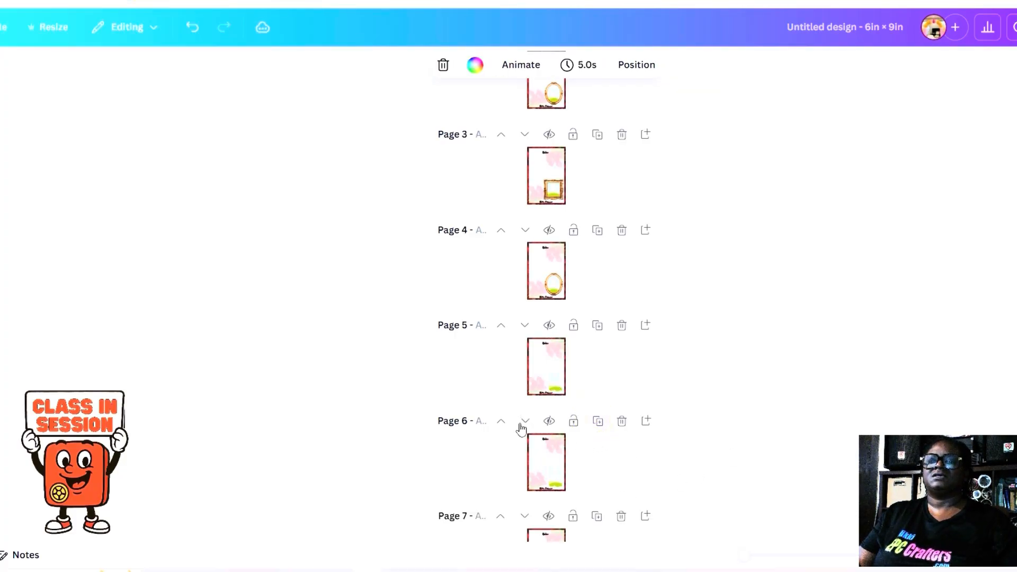
left_click(501, 420)
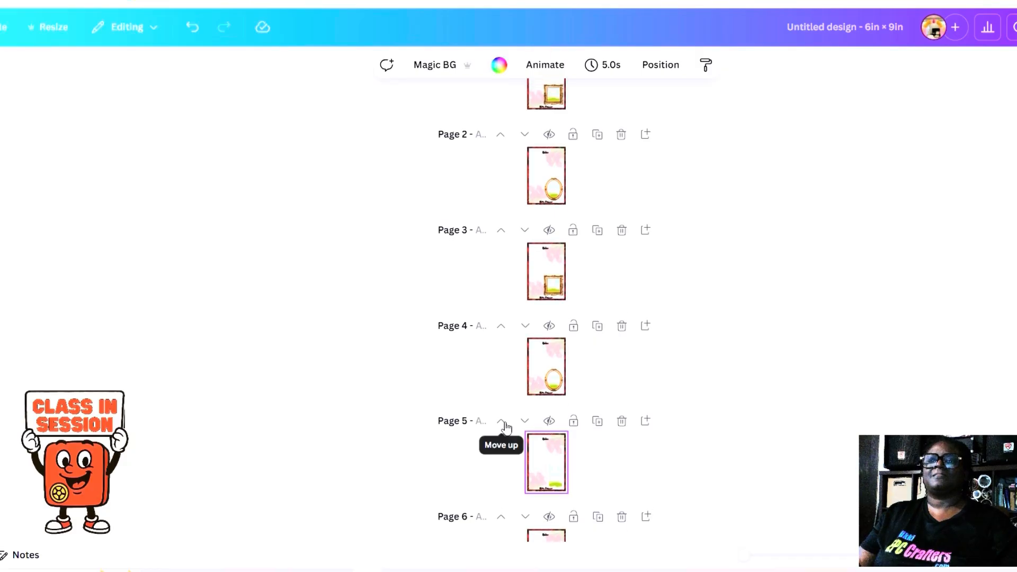
left_click(501, 422)
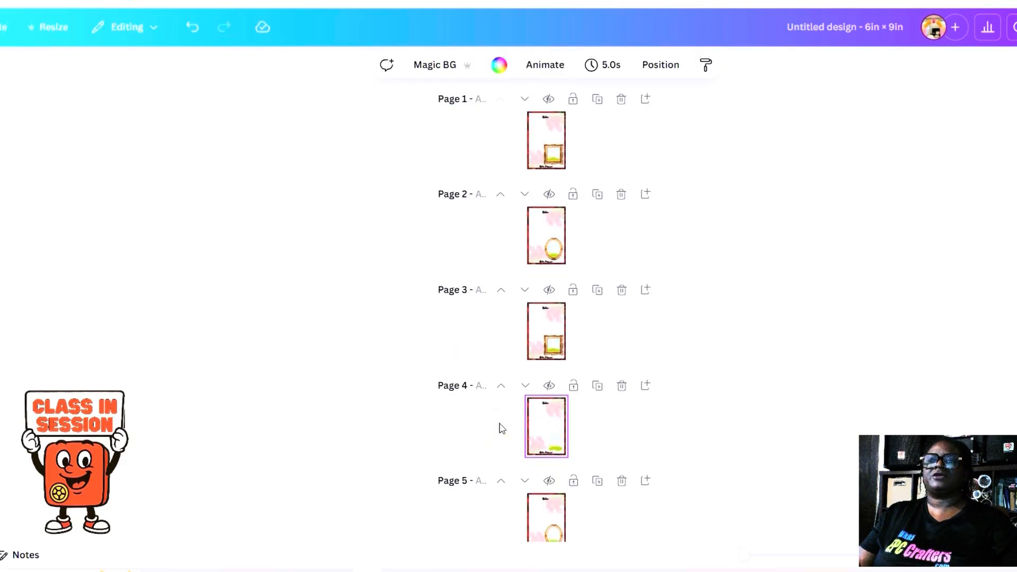
left_click(501, 387)
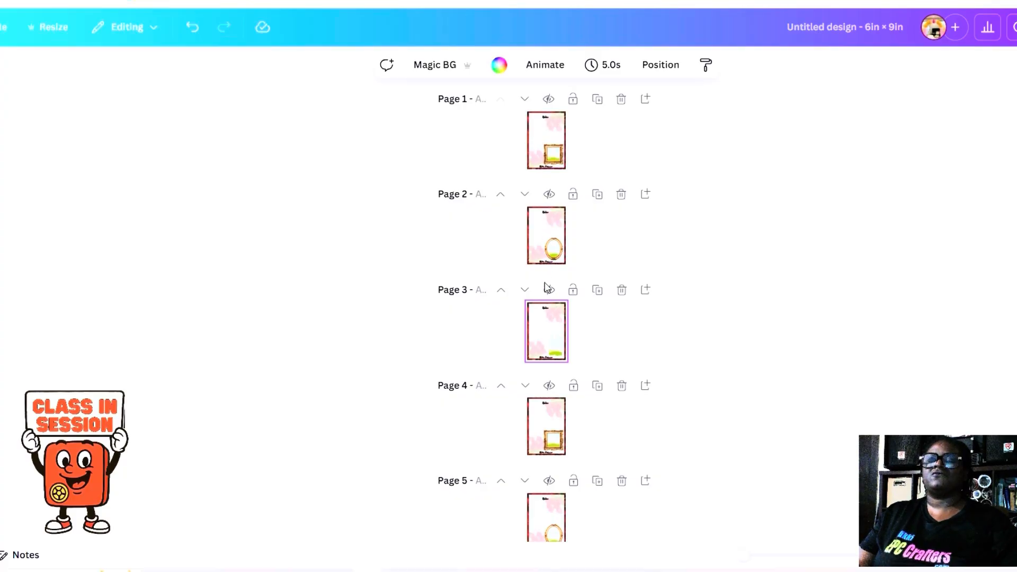
Delete page 8, then duplicate the oval-frame page 5 and move the copy down one place
scroll(546, 317, "down", 1)
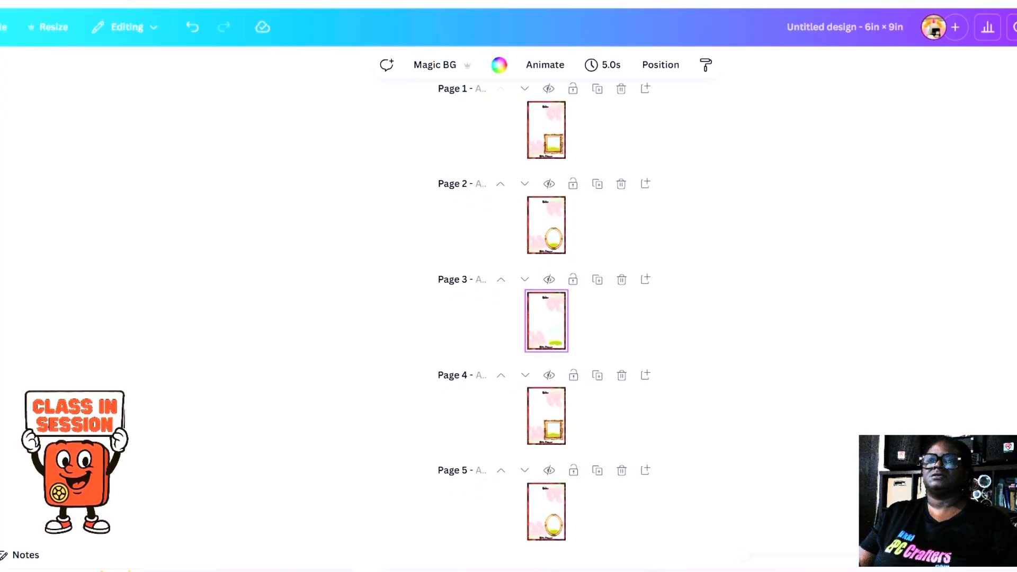
scroll(546, 318, "down", 2)
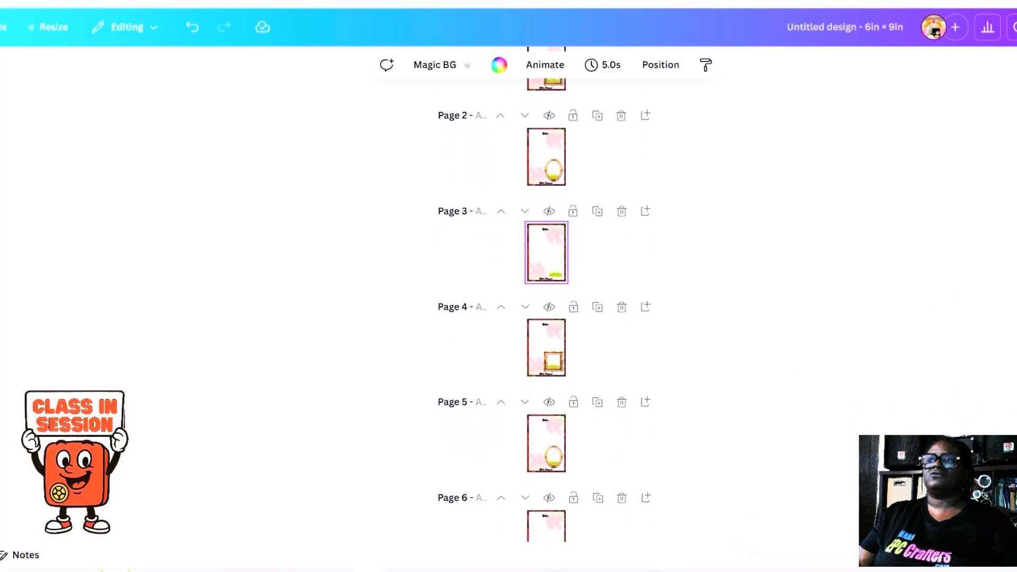
scroll(662, 413, "down", 3)
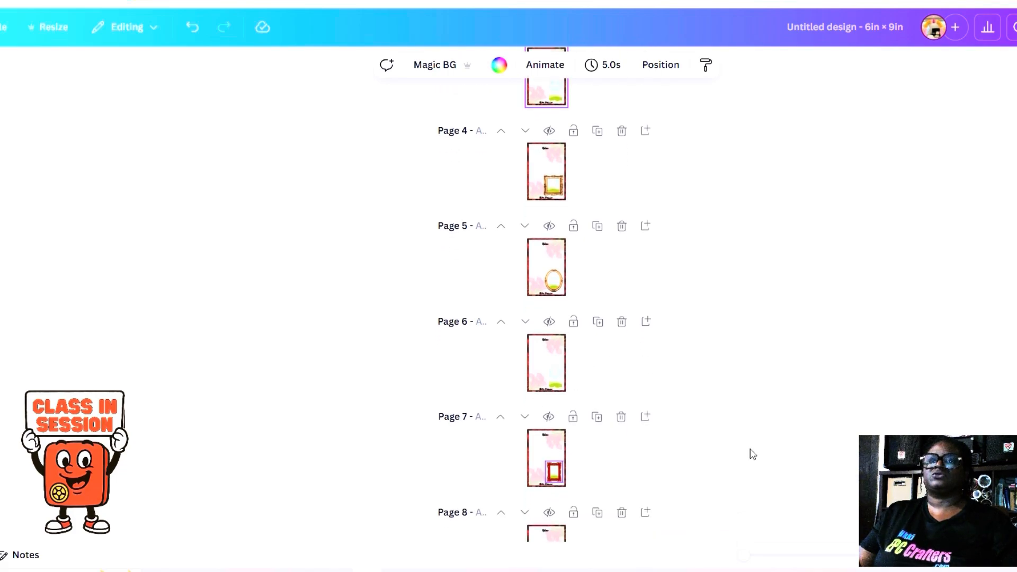
scroll(752, 451, "down", 3)
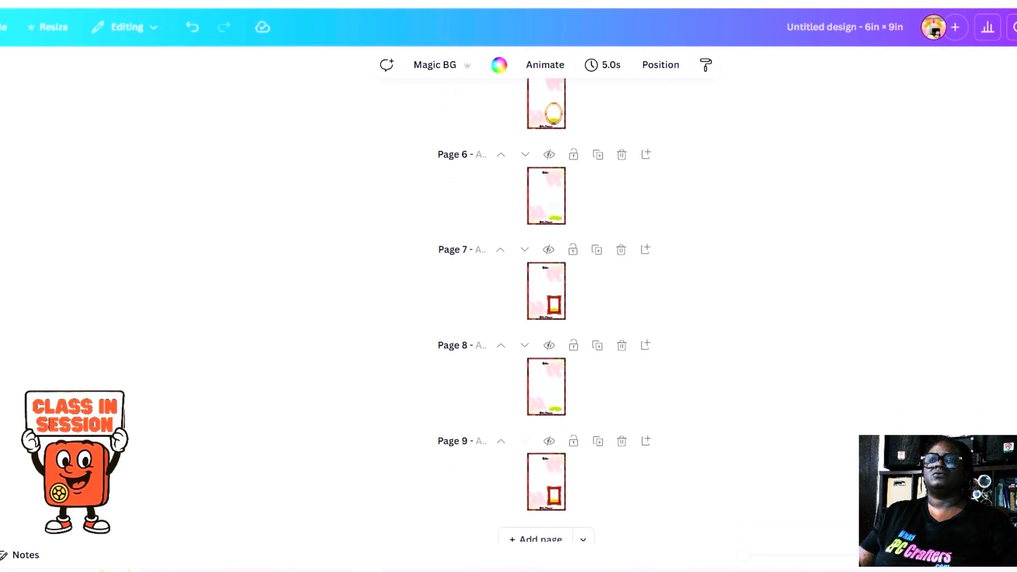
scroll(545, 297, "down", 1)
scroll(546, 297, "up", 1)
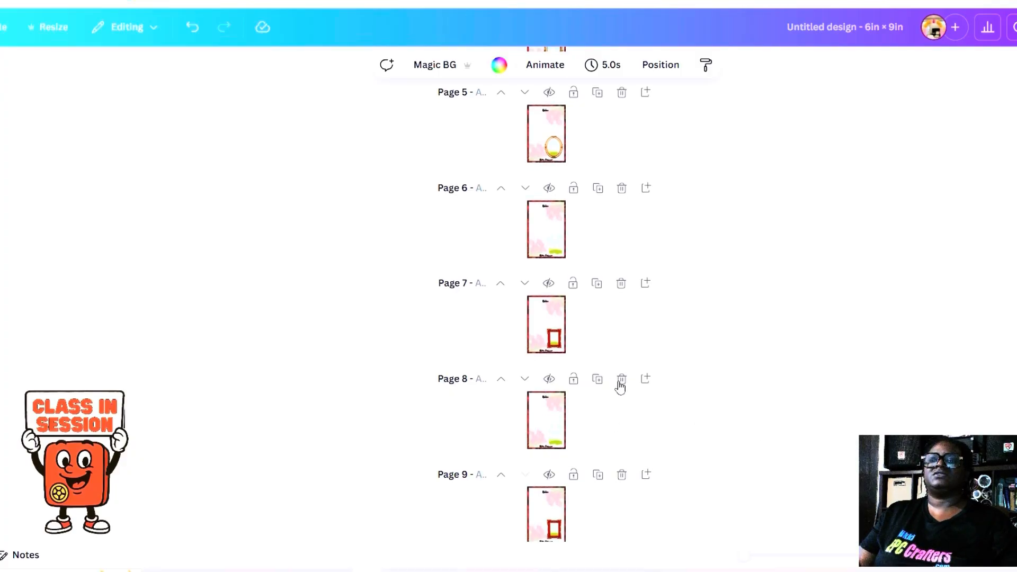
left_click(621, 380)
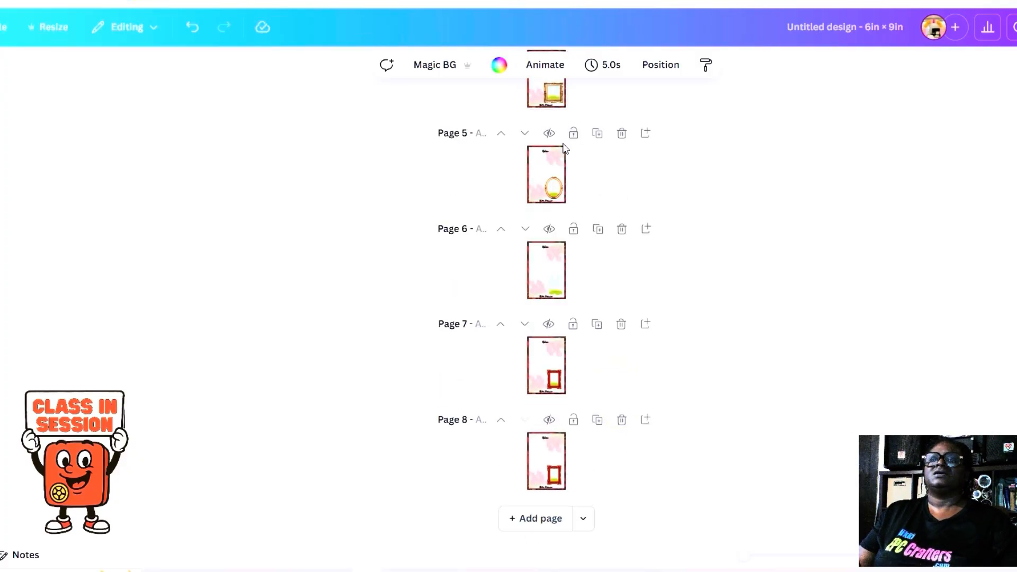
left_click(597, 135)
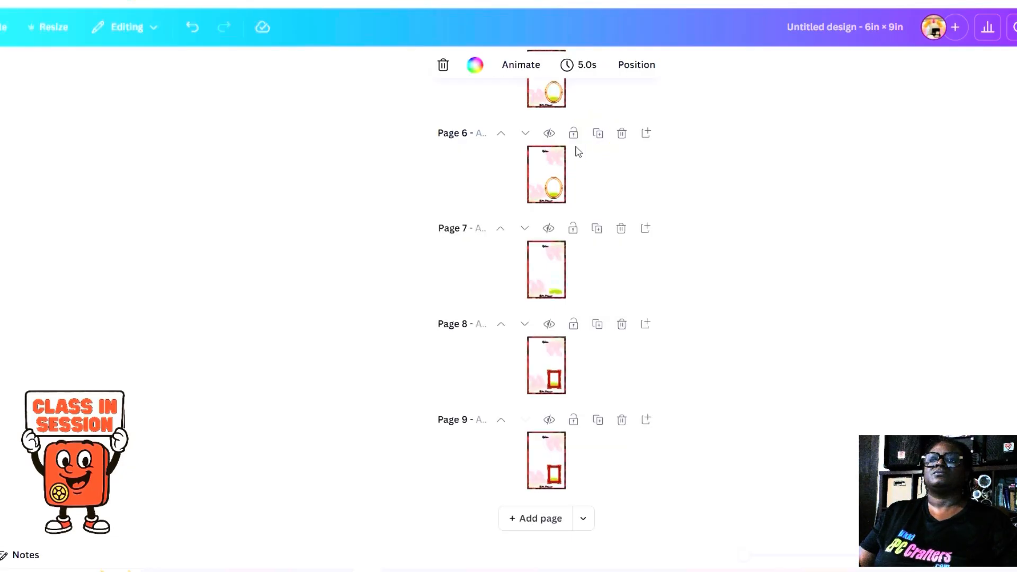
left_click(524, 134)
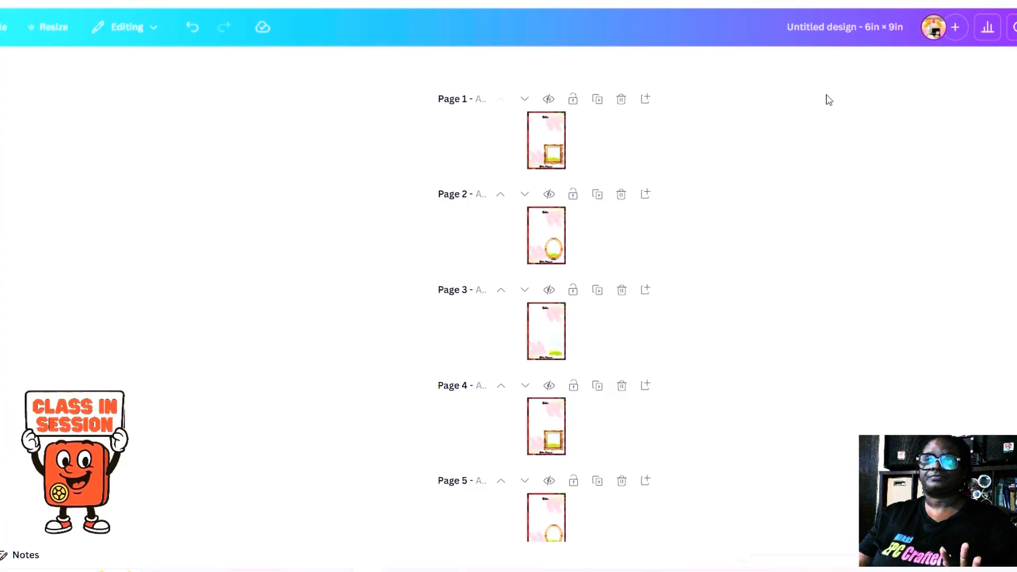
Retitle the design 'Master Template Rose 6x9' followed by the creator's name
left_click(837, 27)
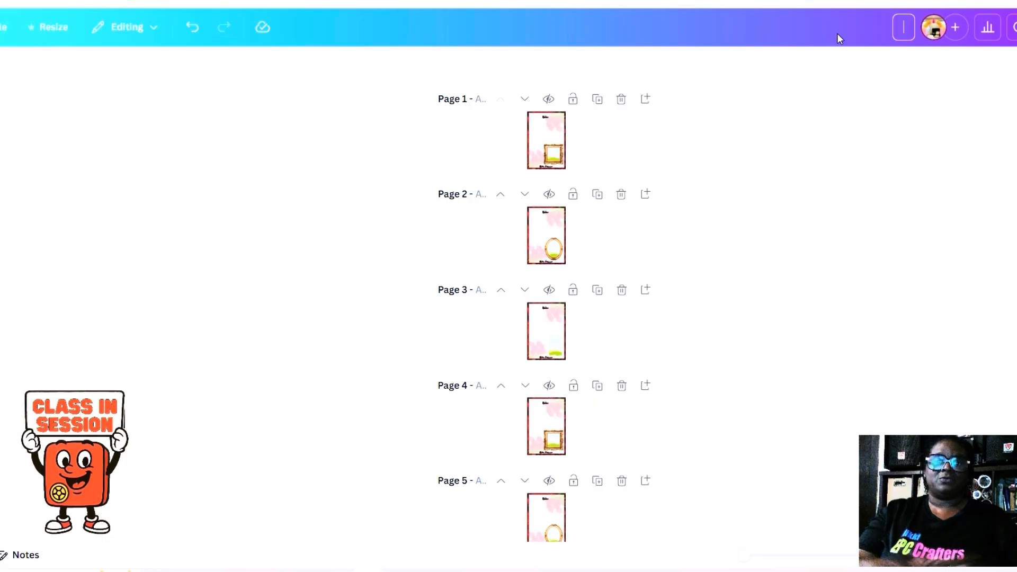
type("Mast")
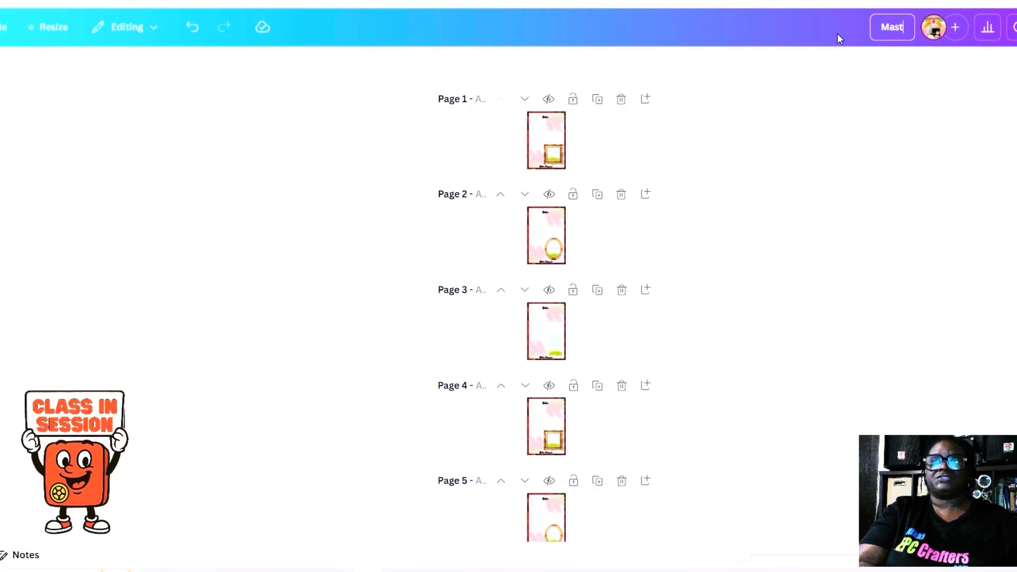
type("er Rese")
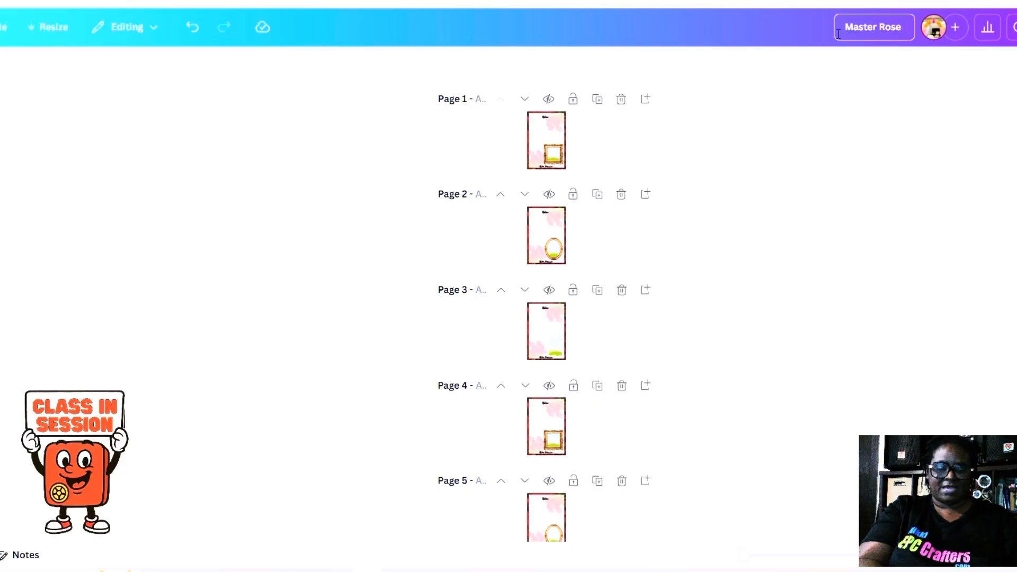
type(" 6")
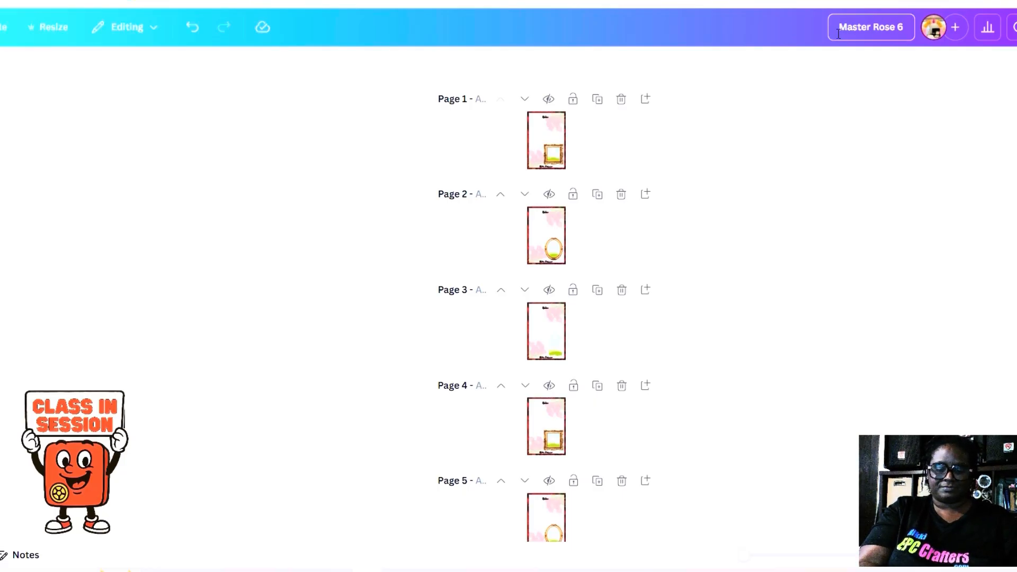
type("x9 N")
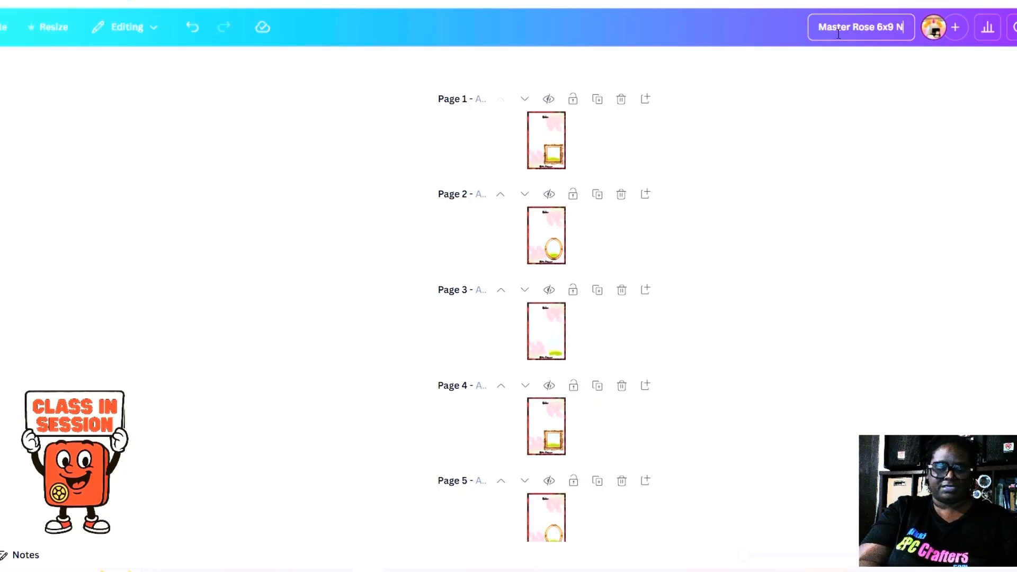
type("ikki")
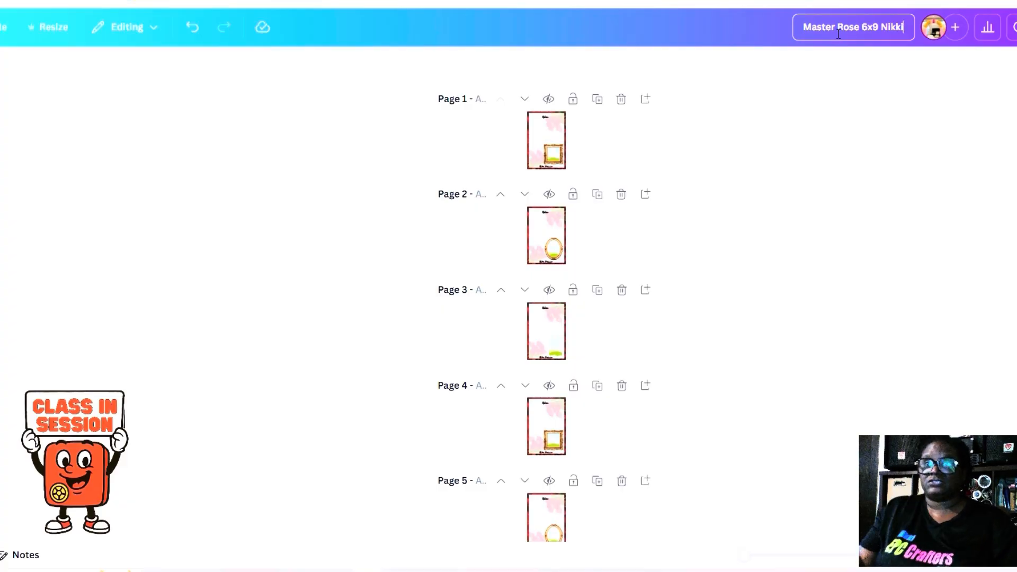
left_click(835, 27)
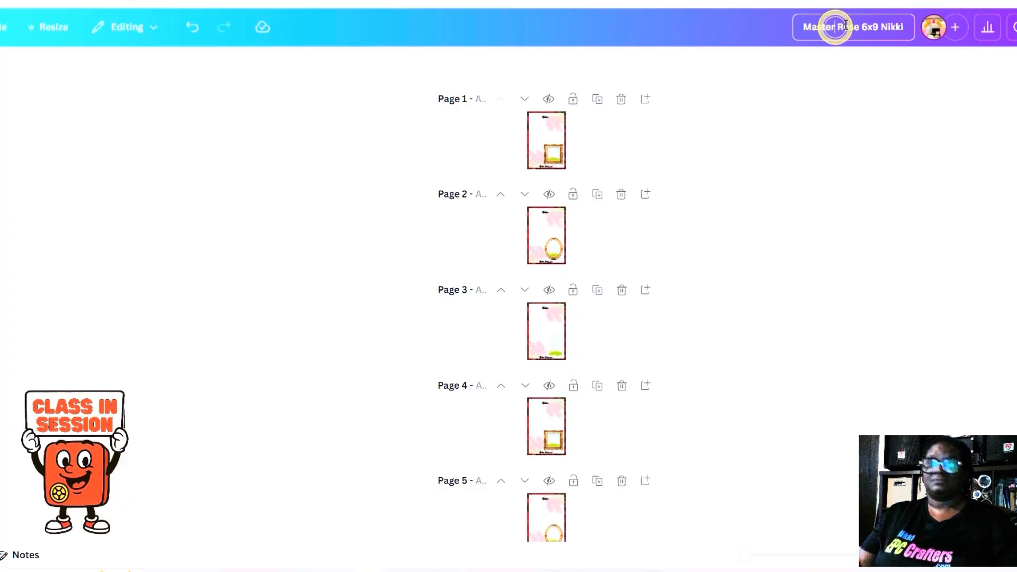
type("Template")
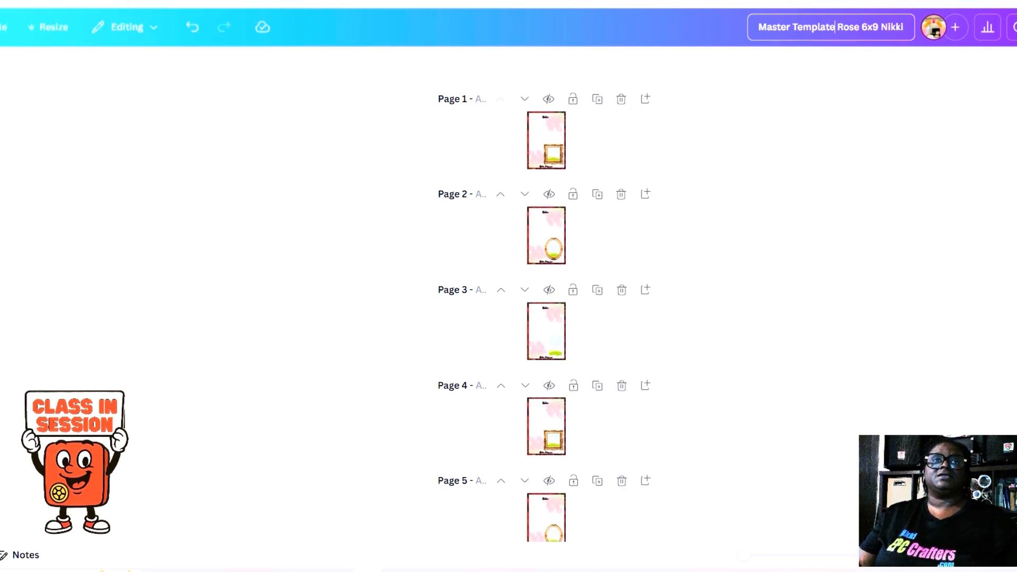
left_click(2, 27)
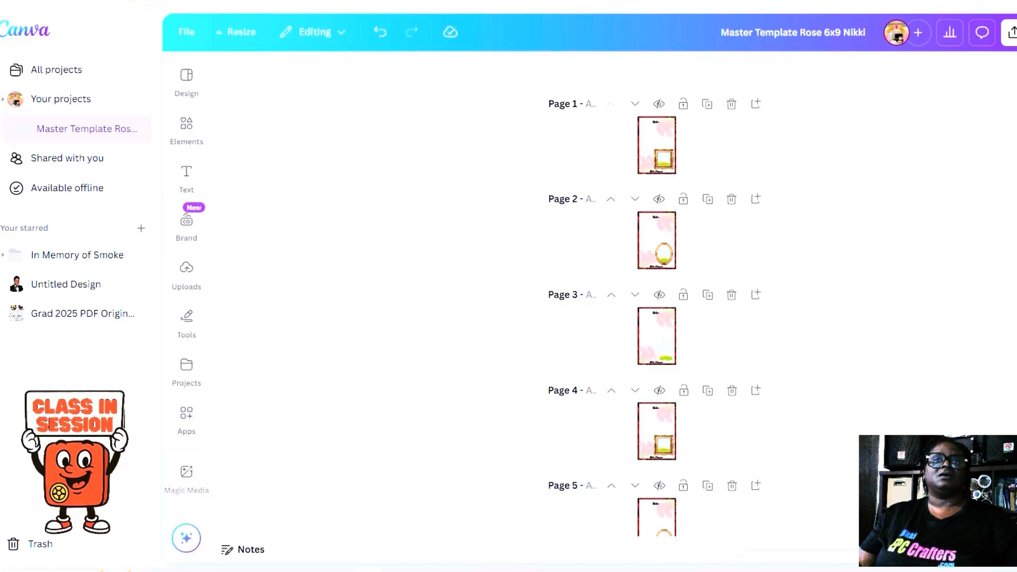
Make a copy of the whole design from the file options menu
left_click(188, 37)
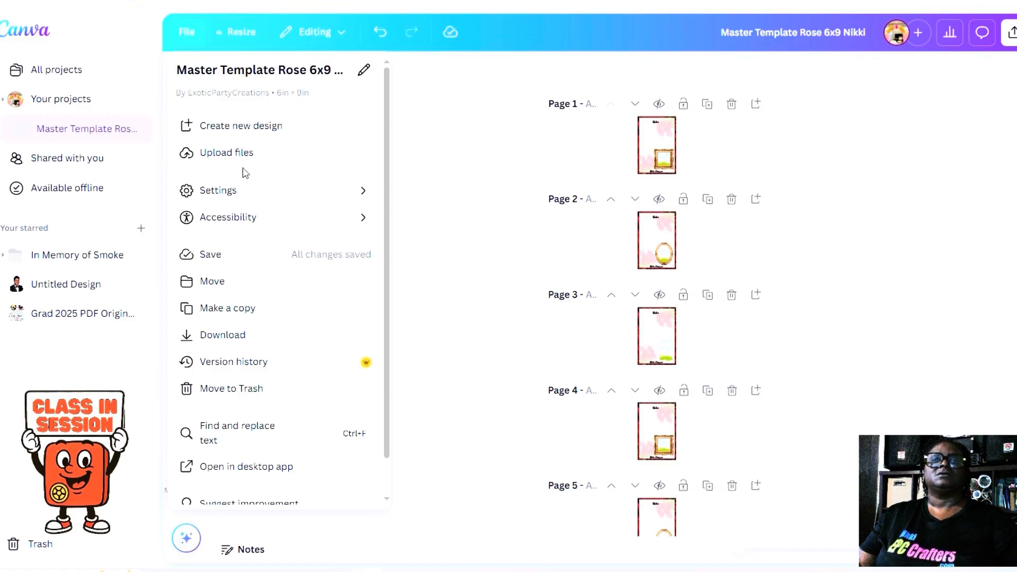
left_click(240, 310)
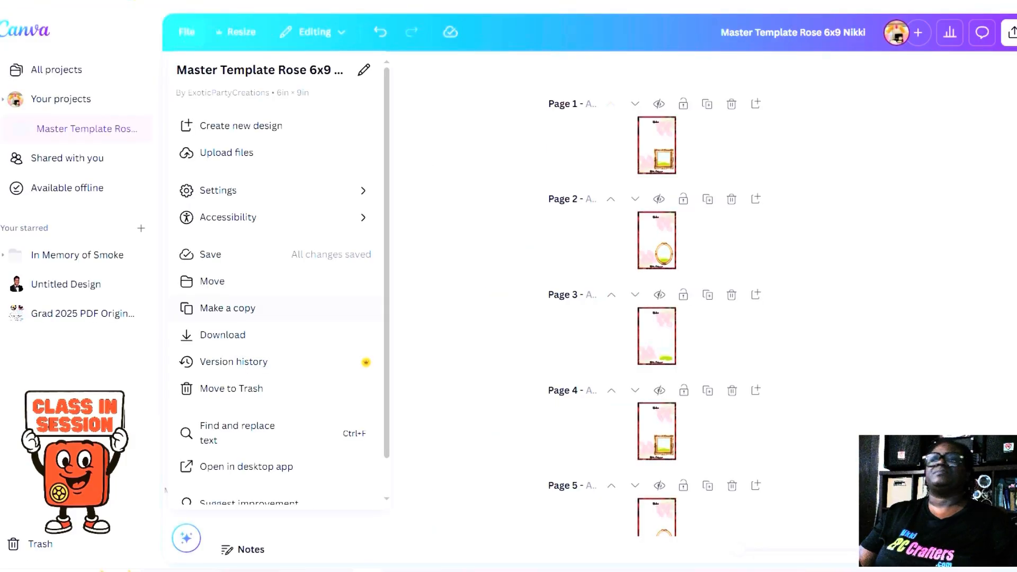
key("Escape")
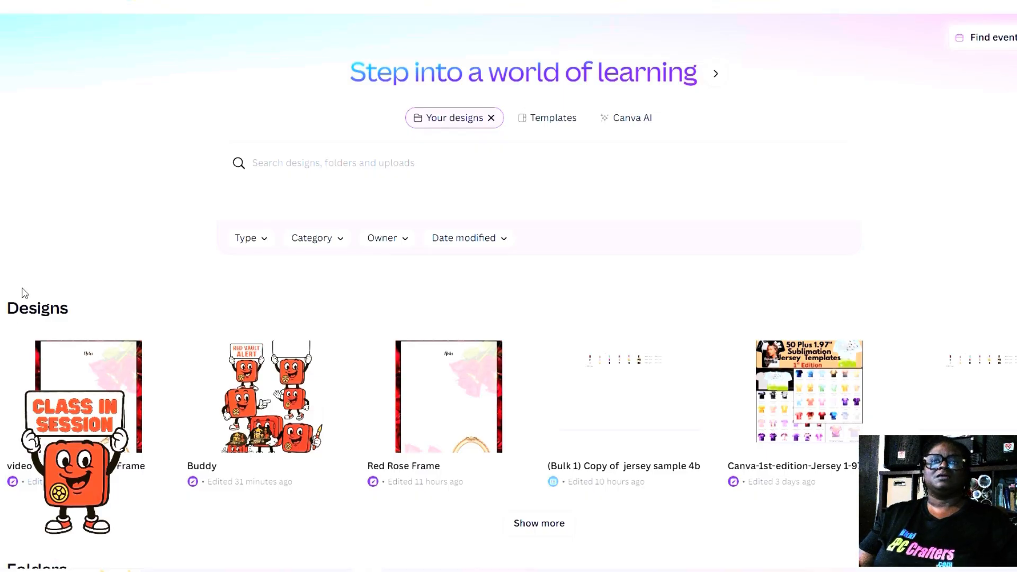
Open 'video Copy of Red Rose Frame' and copy the white doves image on page 4
left_click(81, 372)
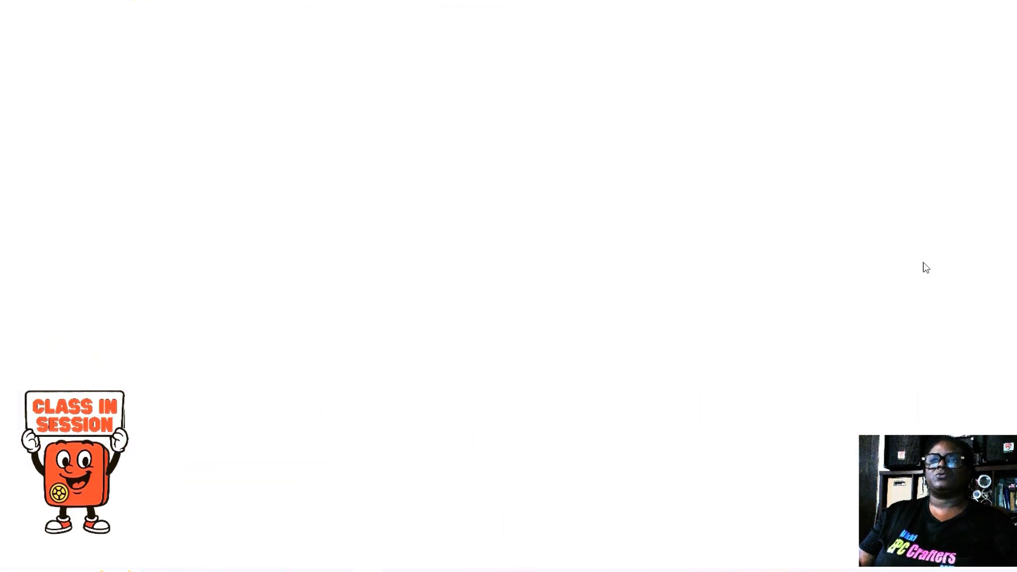
scroll(546, 295, "down", 15)
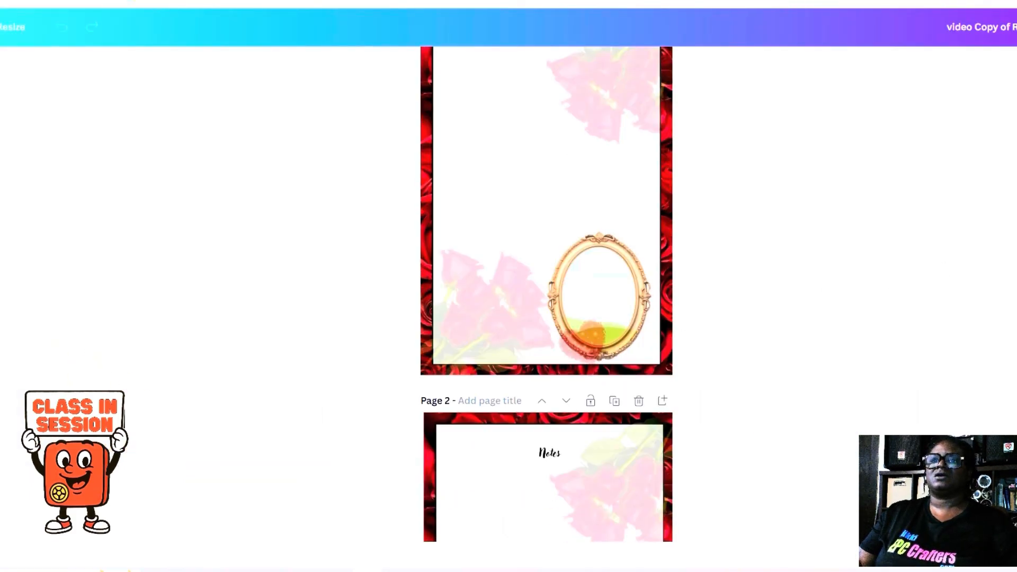
scroll(546, 294, "down", 8)
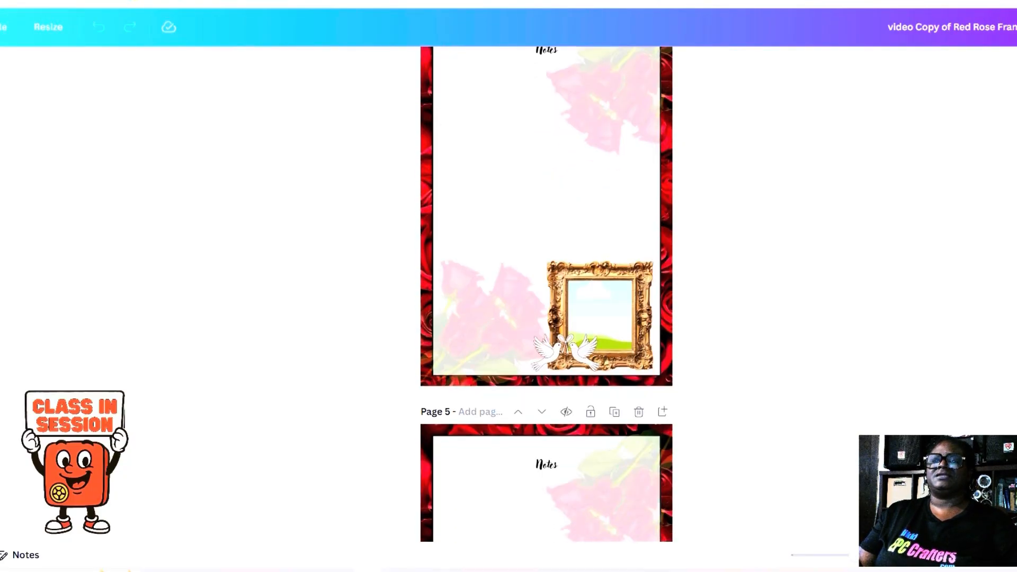
right_click(587, 355)
left_click(627, 117)
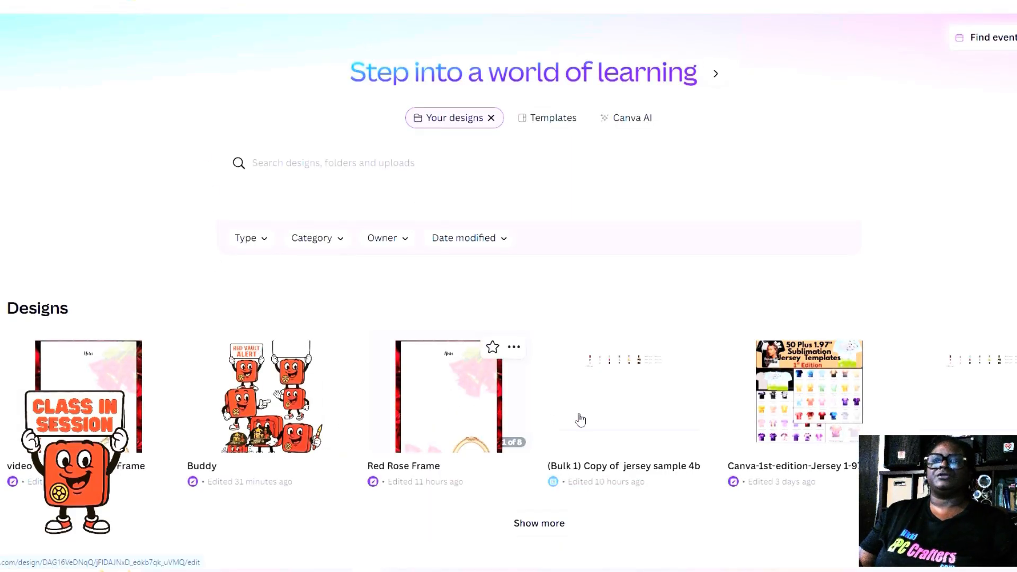
Scroll the Designs list and reopen the Master Template Rose 6x9 design
scroll(635, 420, "down", 5)
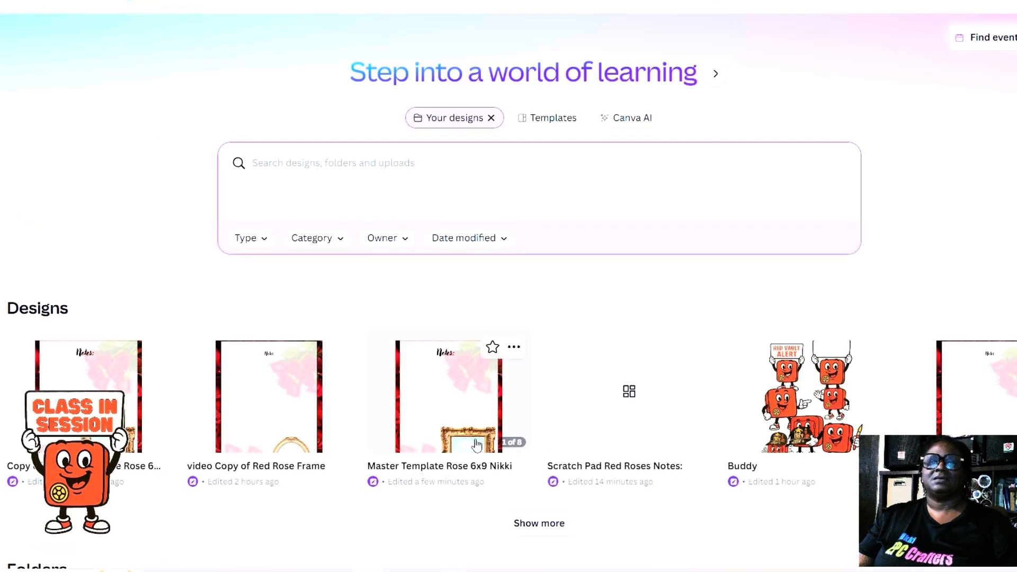
scroll(456, 347, "down", 1)
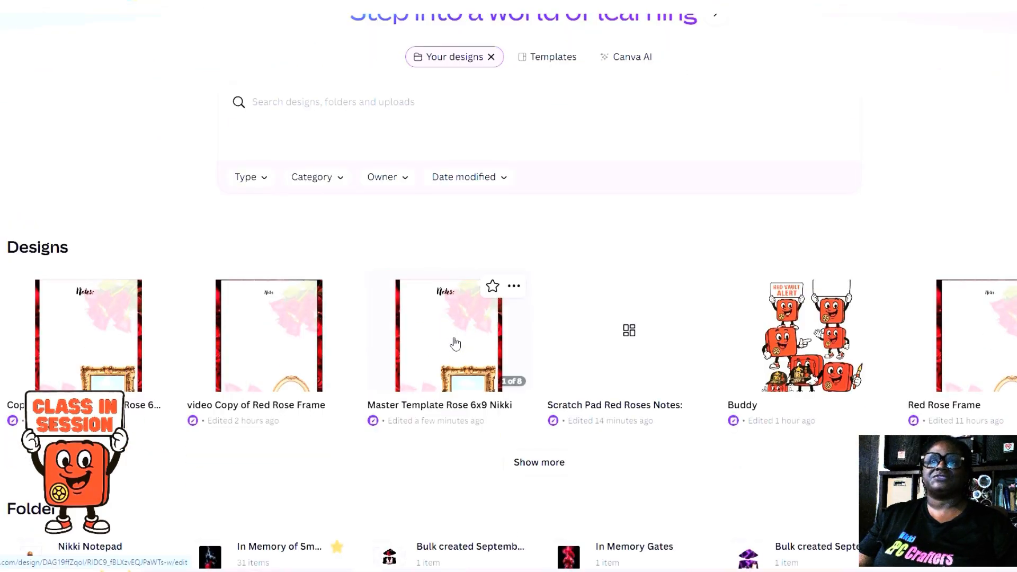
left_click(454, 340)
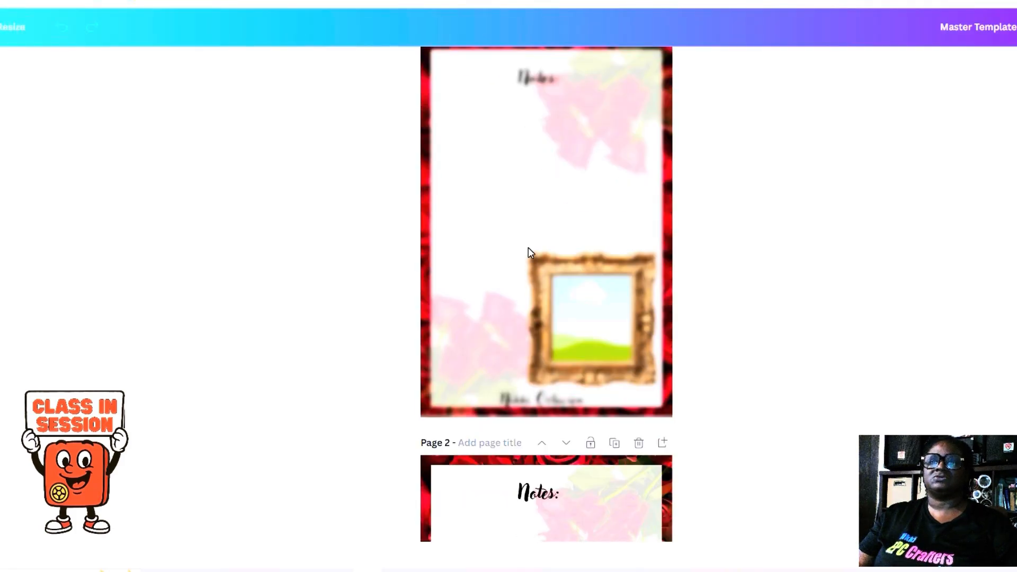
Paste the white doves onto page 1 and set them on the gold frame's bottom edge
right_click(530, 200)
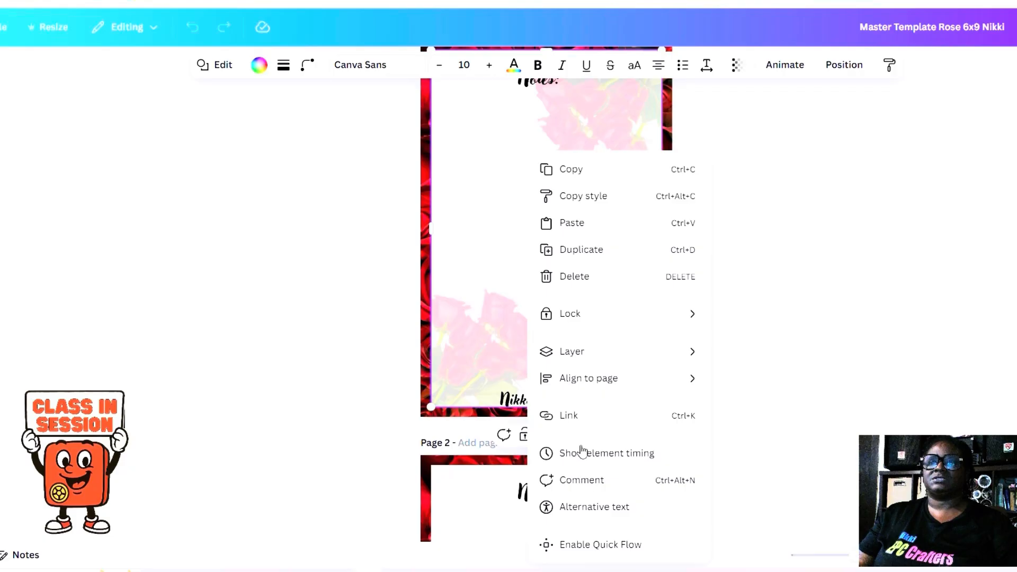
left_click(572, 224)
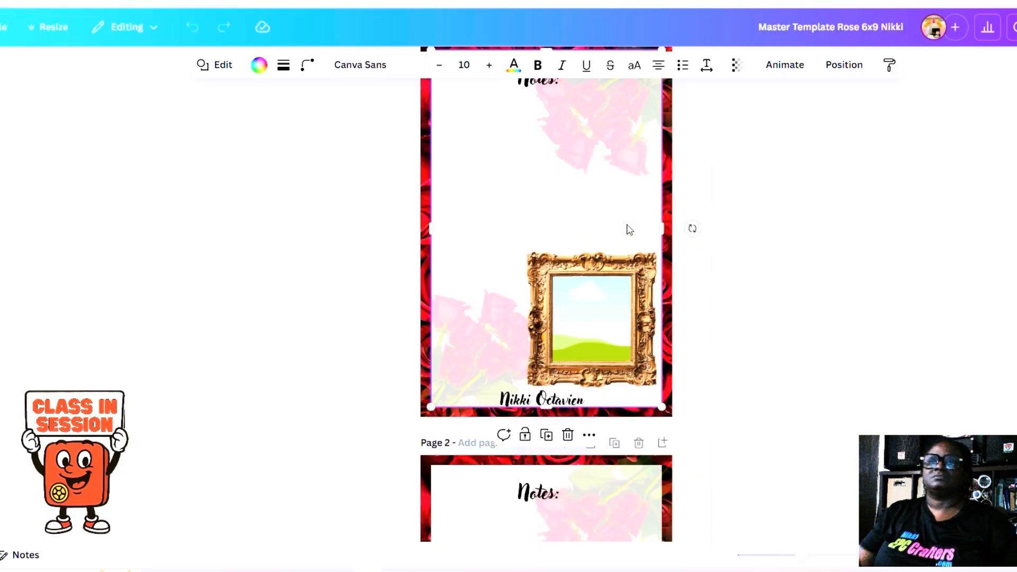
left_click_drag(570, 385, 558, 366)
Paste the doves onto page 4 and place them on the gold frame's lower edge
scroll(568, 392, "down", 5)
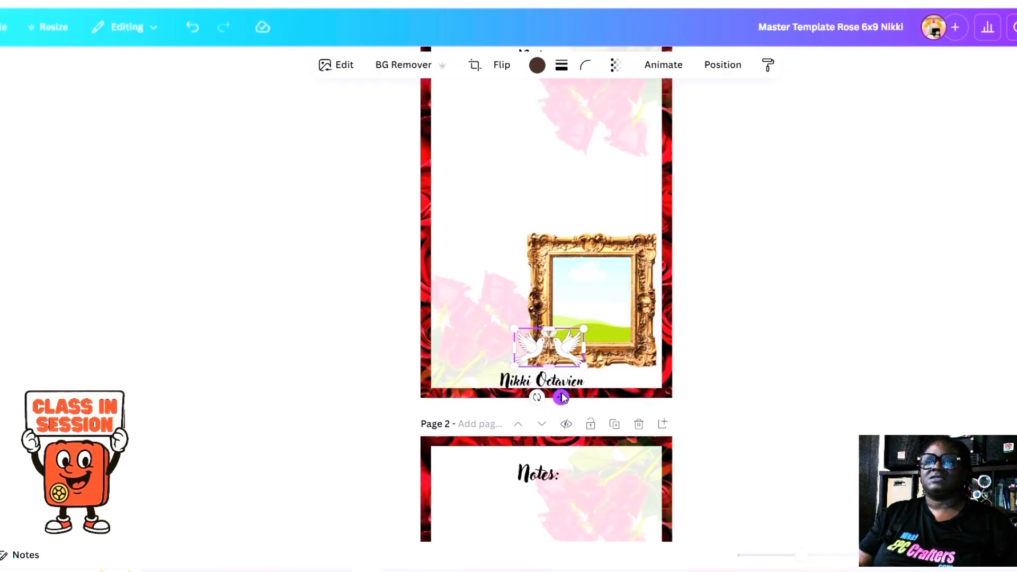
scroll(568, 393, "down", 5)
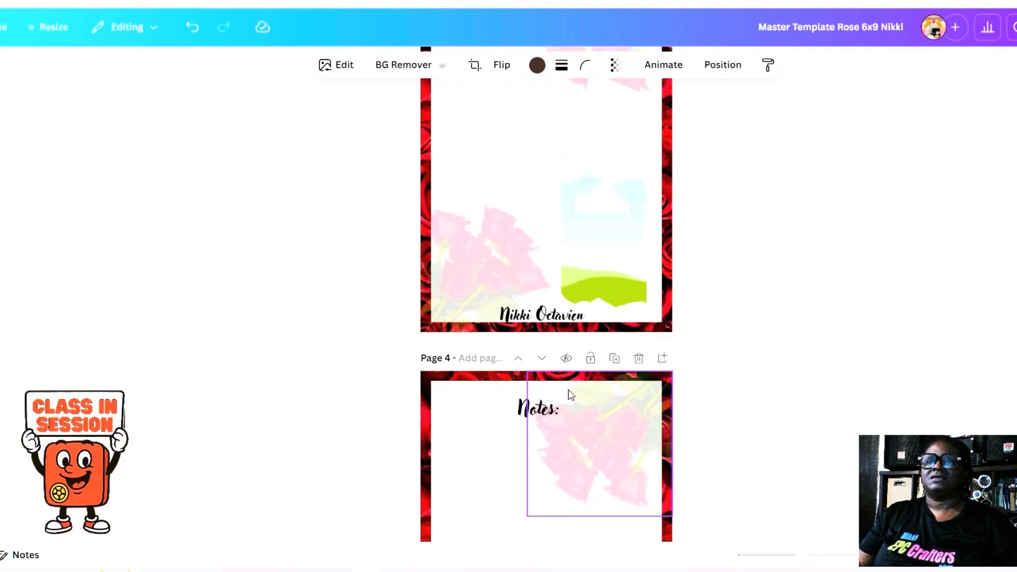
scroll(572, 397, "down", 7)
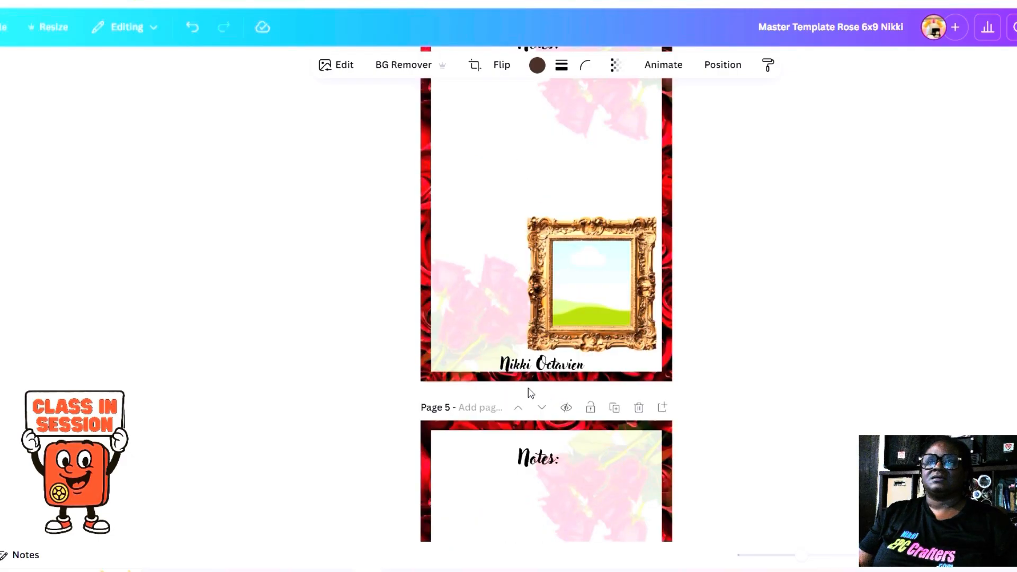
right_click(510, 292)
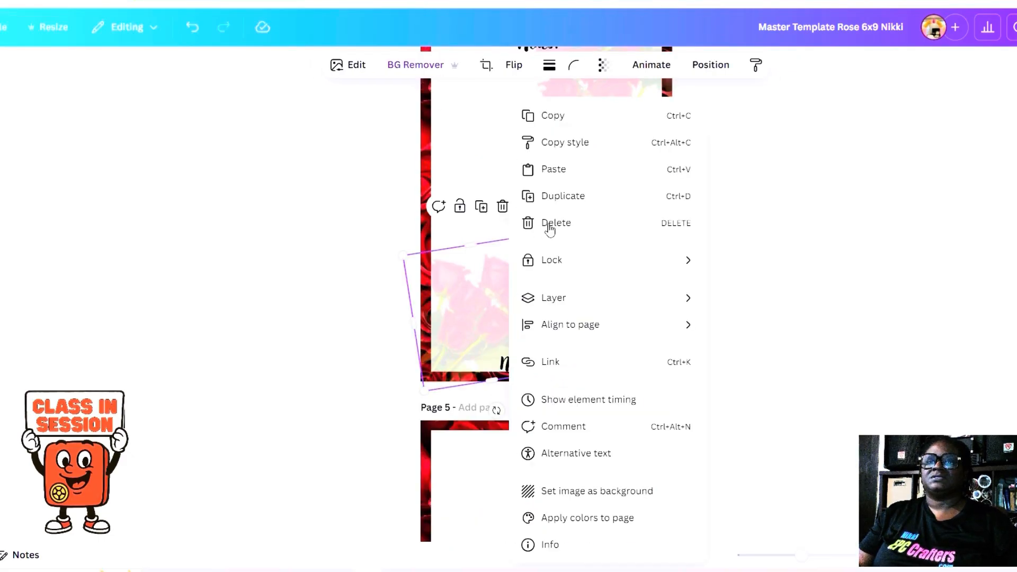
left_click(574, 170)
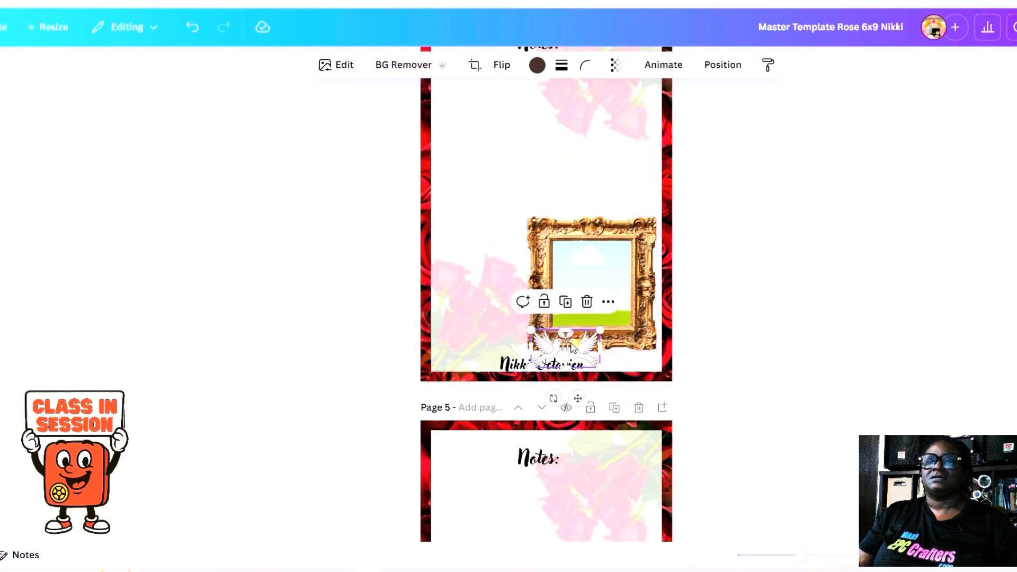
left_click_drag(570, 345, 559, 319)
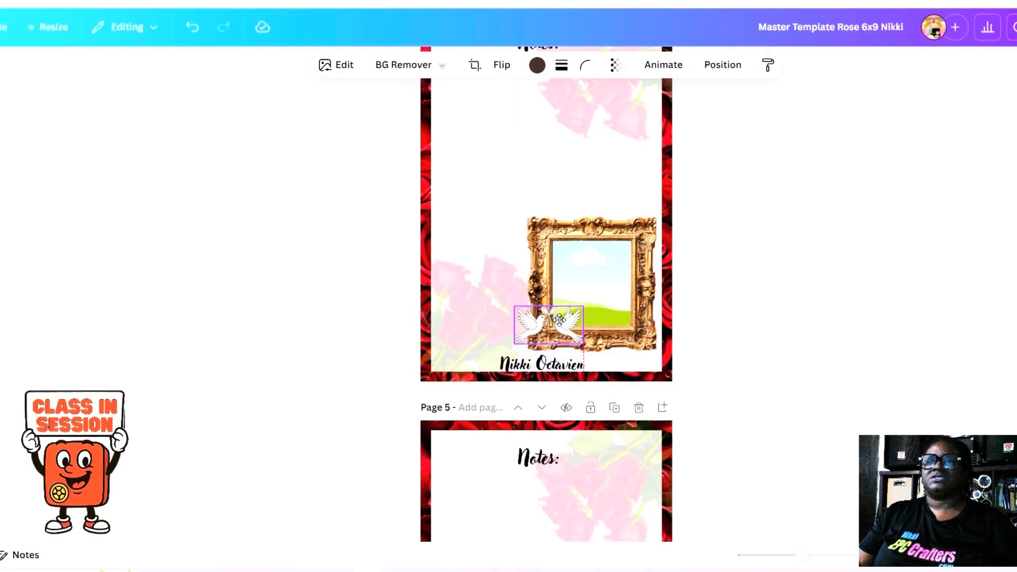
Paste the doves onto page 7 and centre them under the gold frame
scroll(704, 477, "down", 15)
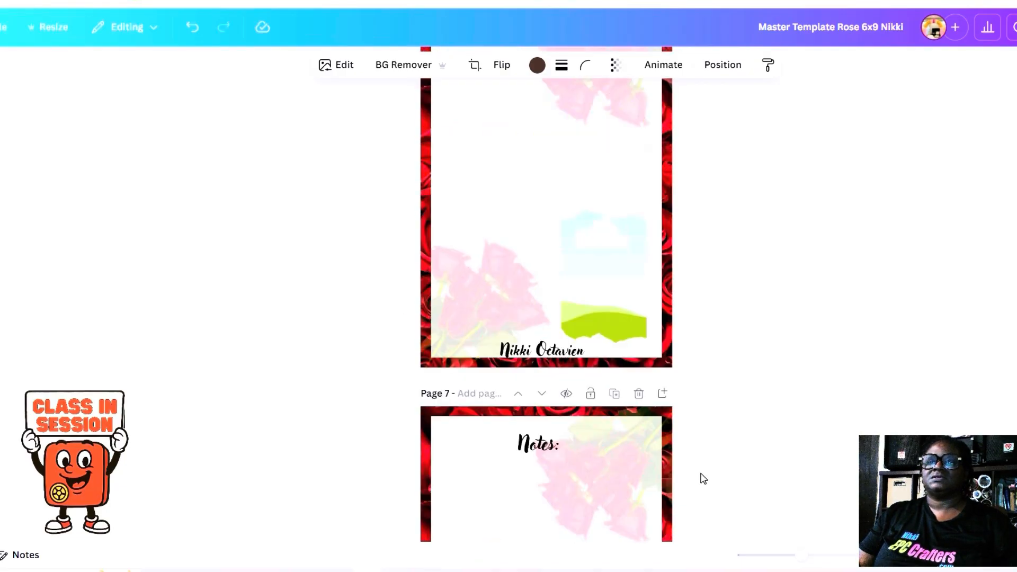
scroll(703, 478, "down", 10)
left_click(518, 303)
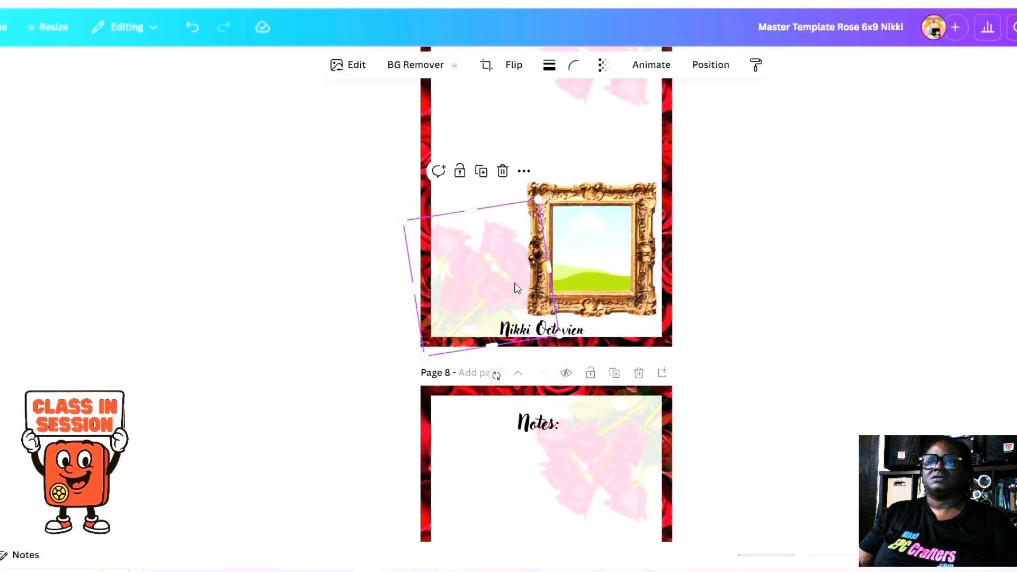
right_click(517, 290)
left_click(571, 169)
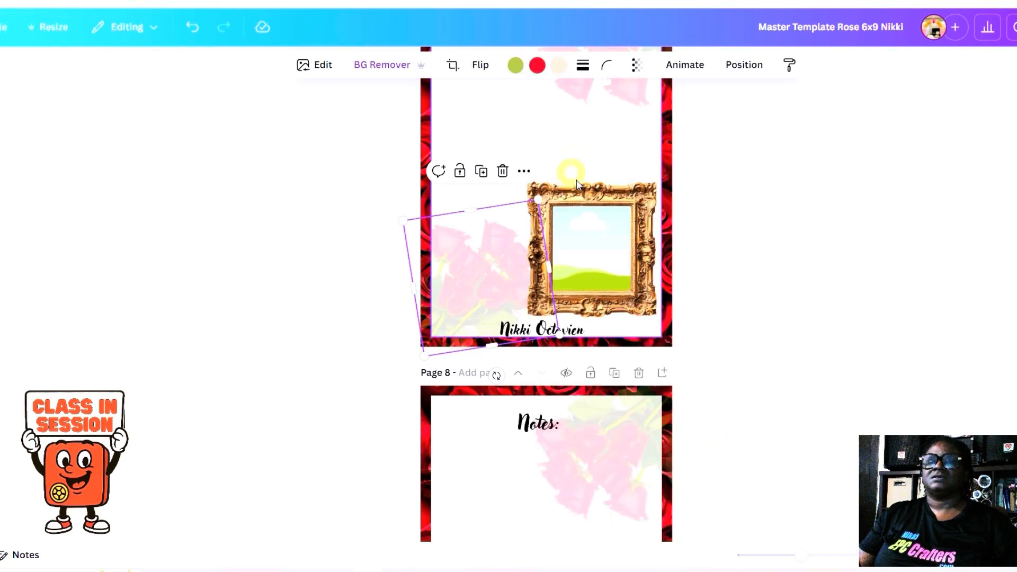
left_click_drag(579, 288, 558, 289)
scroll(599, 454, "down", 5)
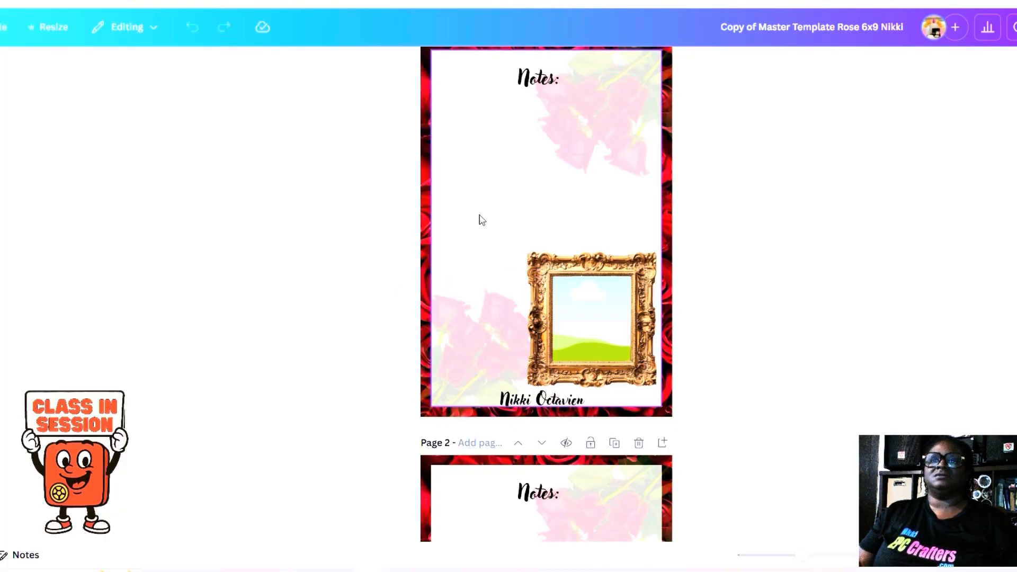
Paste the white doves onto the first page and Page 4, placing them on the gold frame's lower edge
right_click(530, 261)
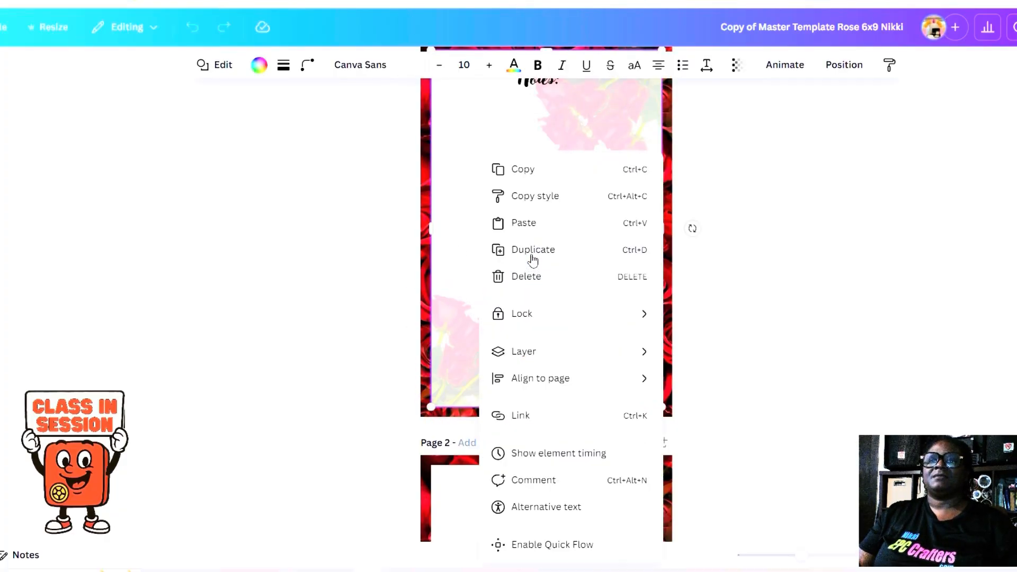
left_click(522, 221)
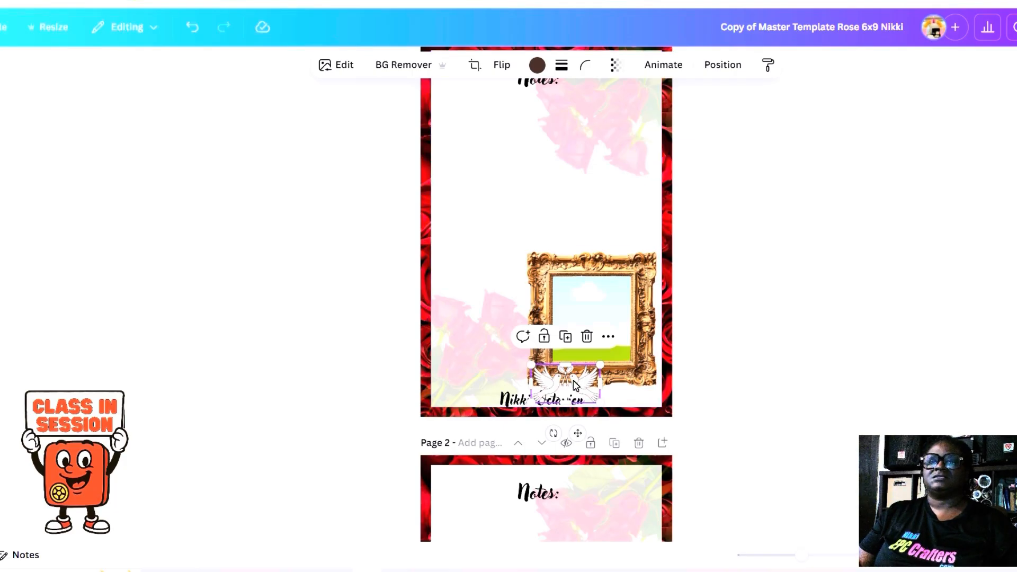
left_click_drag(576, 386, 556, 368)
scroll(683, 496, "down", 10)
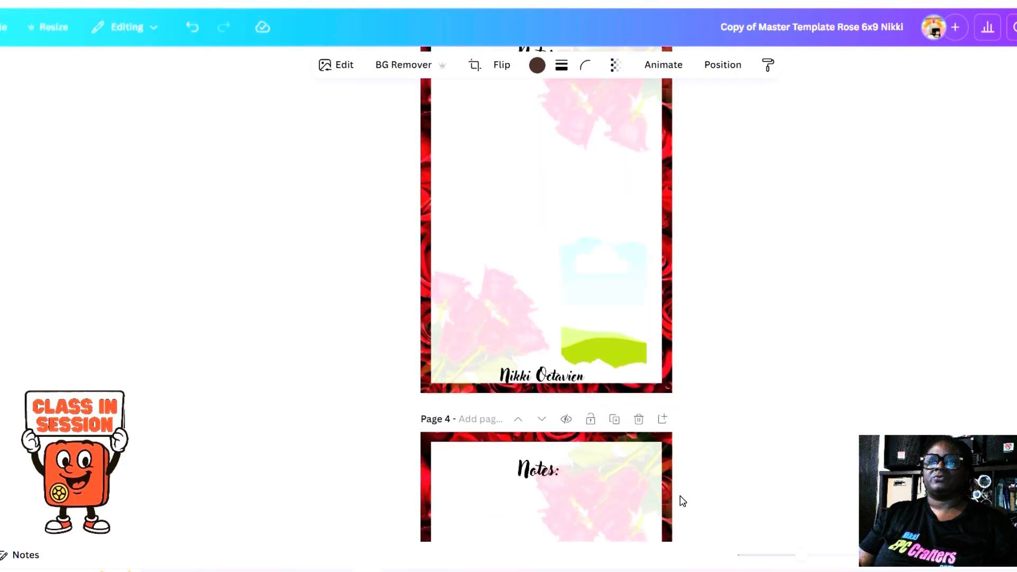
scroll(682, 501, "down", 4)
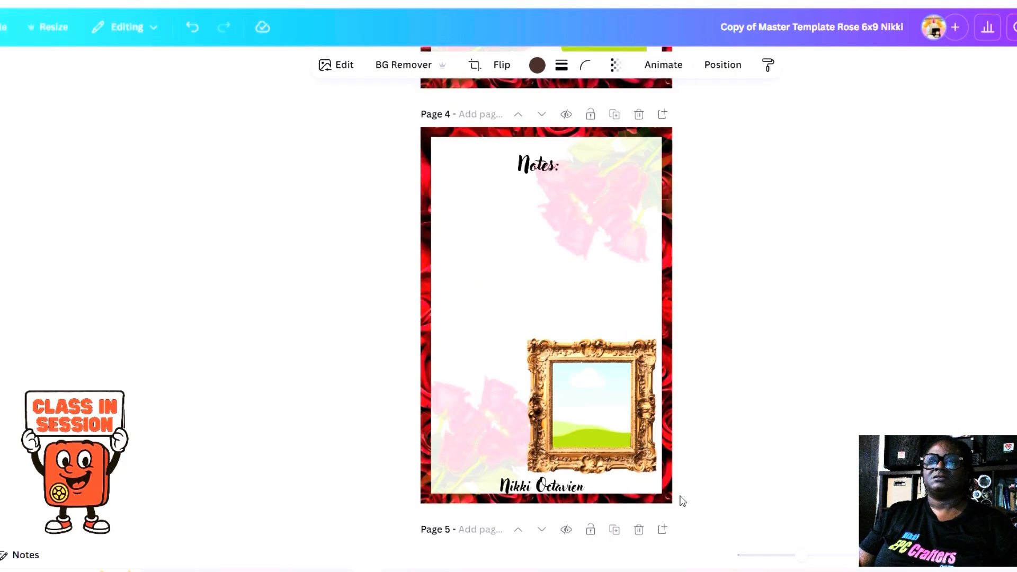
right_click(511, 340)
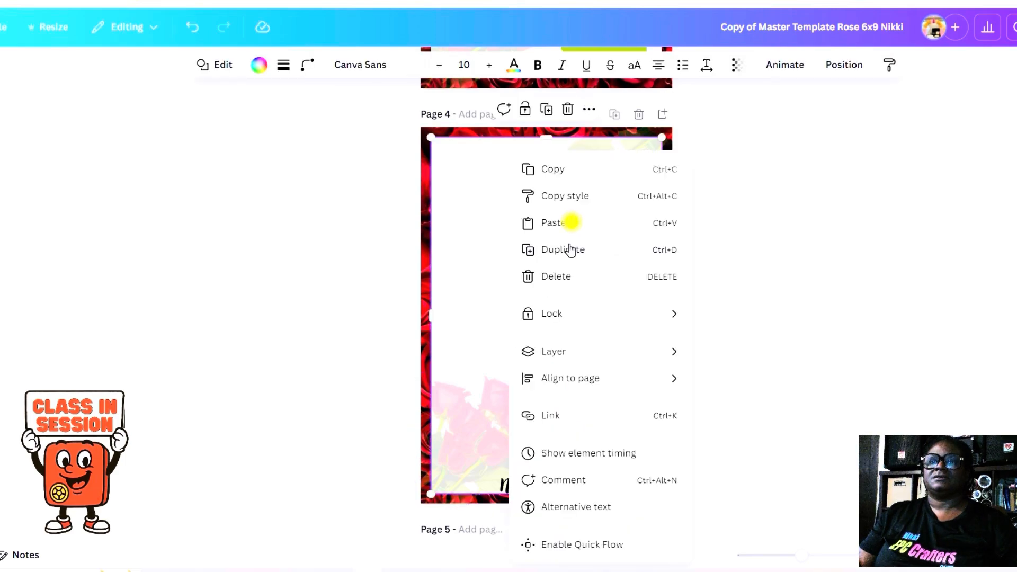
left_click(555, 276)
left_click(575, 464)
left_click_drag(577, 466, 556, 443)
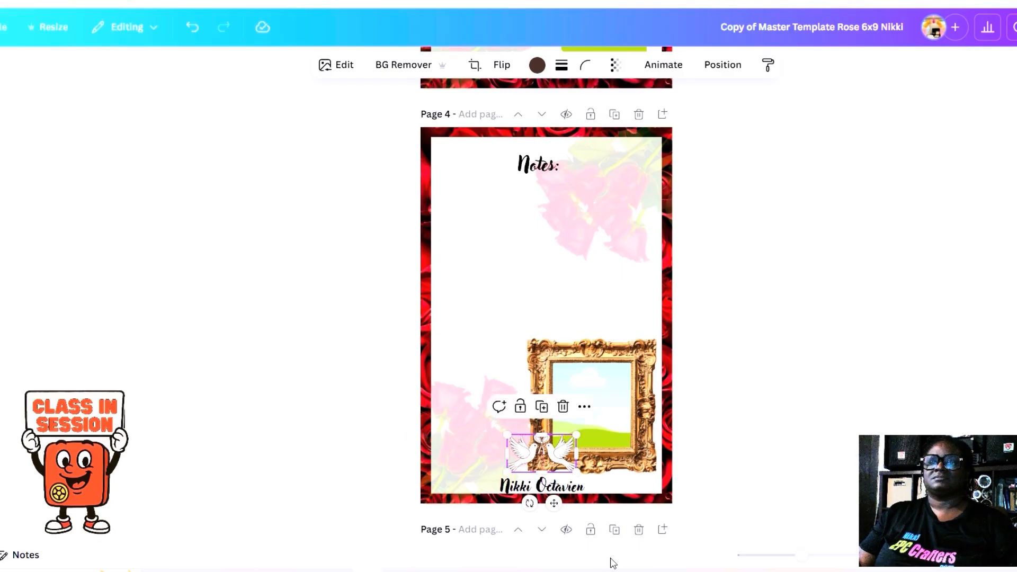
Paste the white doves onto Page 7 and nudge them just above the signature
scroll(617, 504, "down", 10)
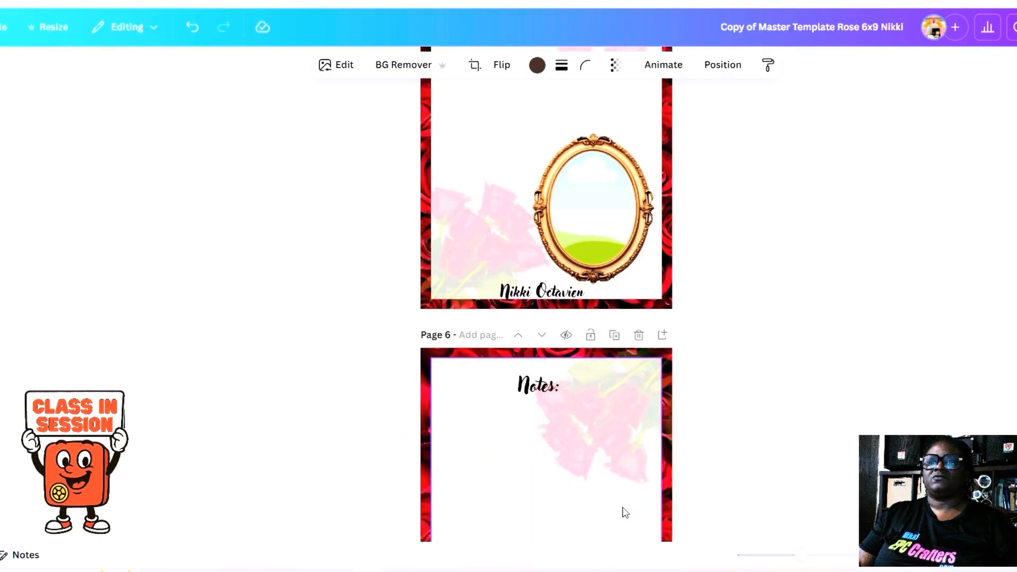
scroll(625, 510, "down", 10)
scroll(542, 461, "down", 3)
left_click(499, 283)
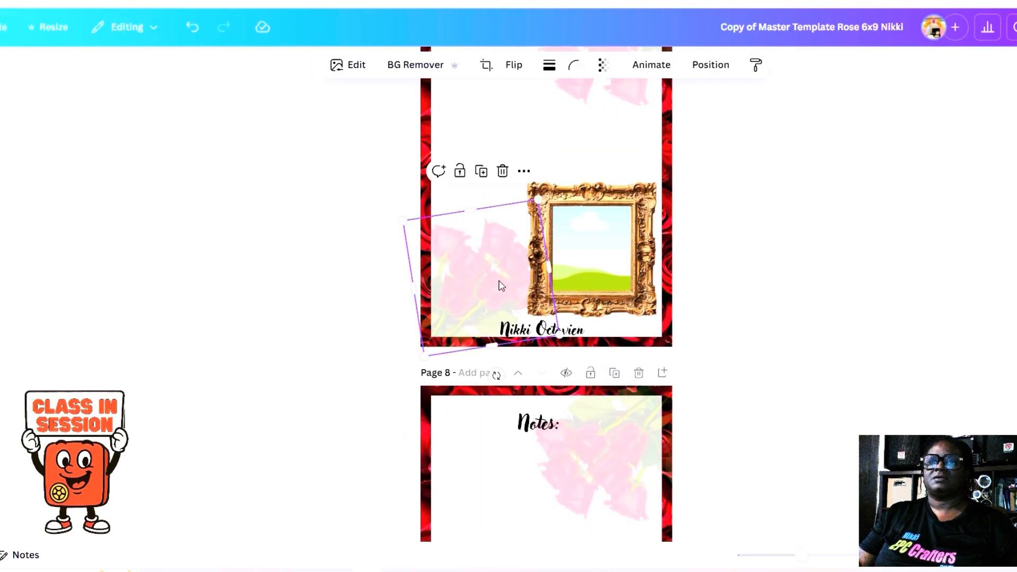
right_click(503, 286)
left_click(536, 168)
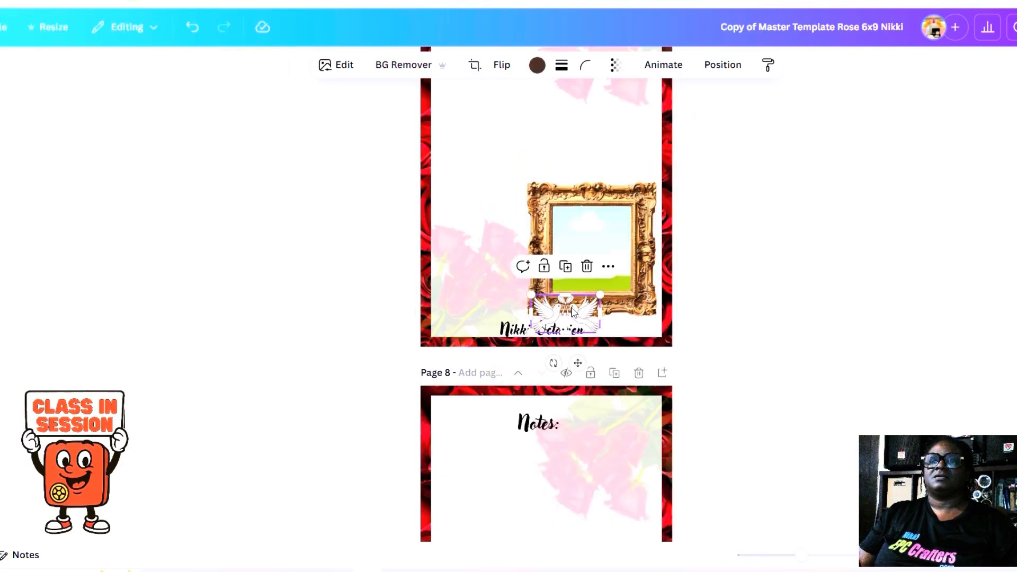
left_click_drag(543, 288, 543, 285)
Find 'red heart' graphics in Elements and add the black-outlined red heart to Page 8
mouse_move(1, 159)
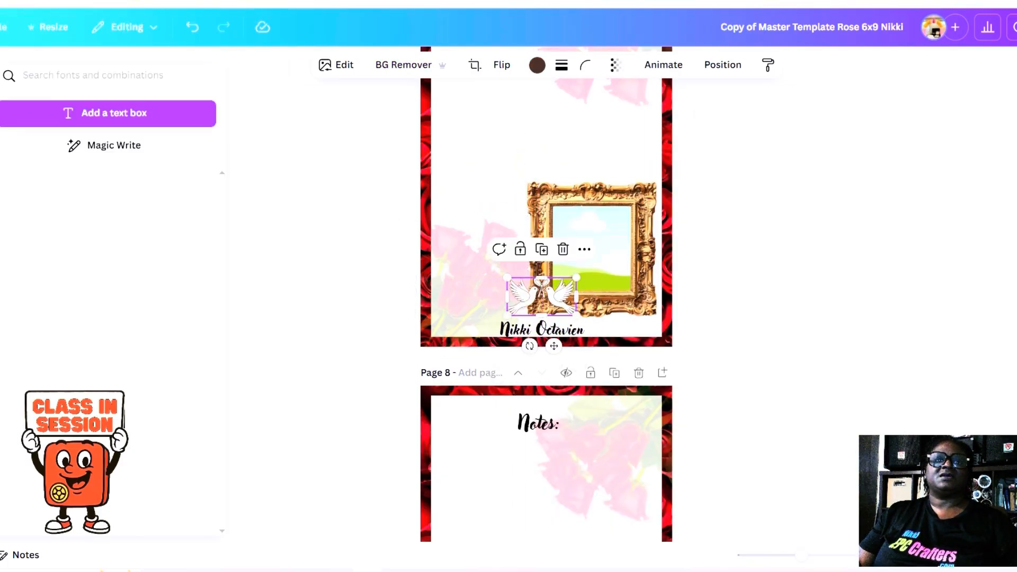
left_click(57, 187)
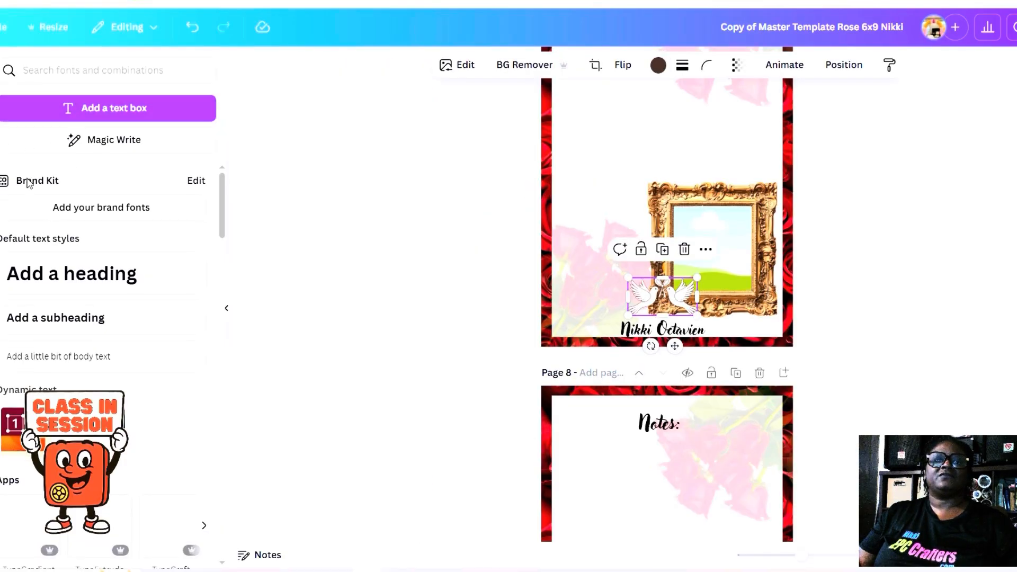
left_click(1, 117)
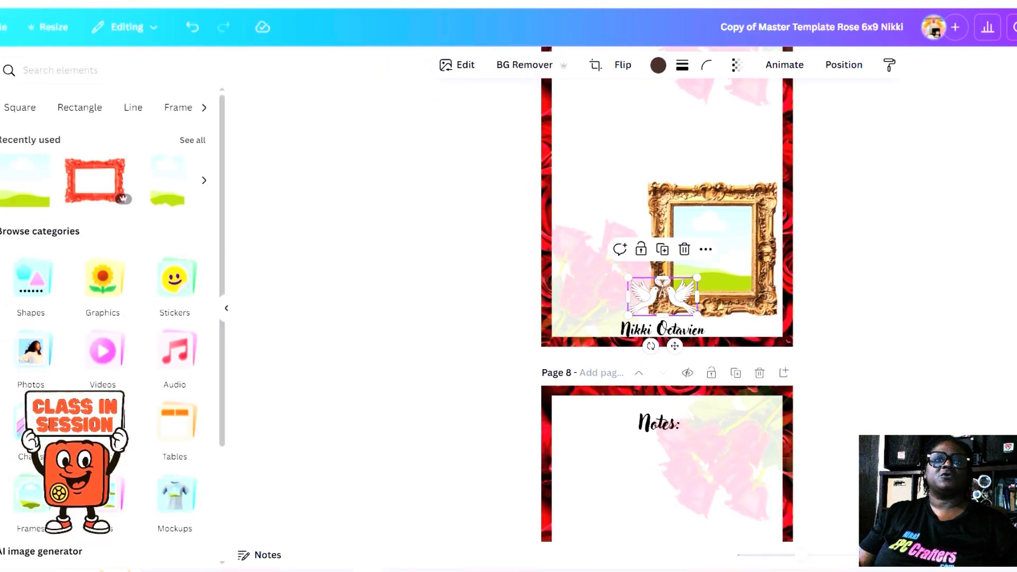
left_click(206, 140)
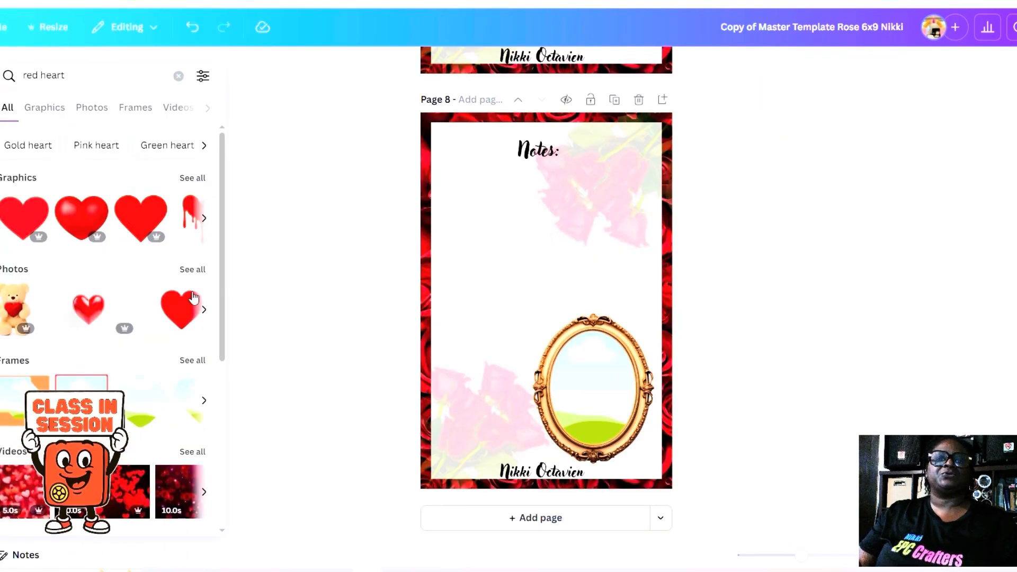
left_click(192, 178)
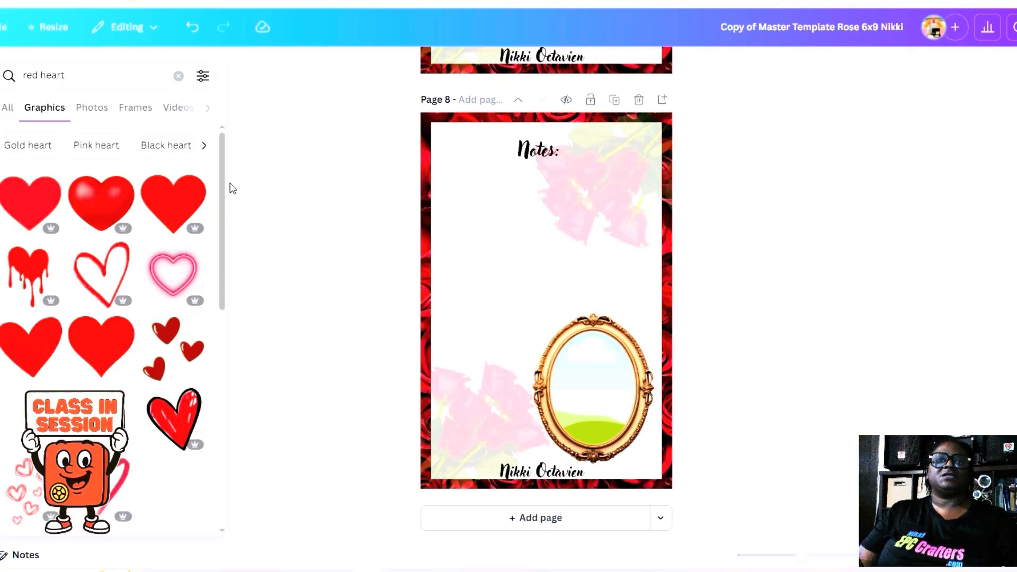
left_click_drag(223, 159, 256, 389)
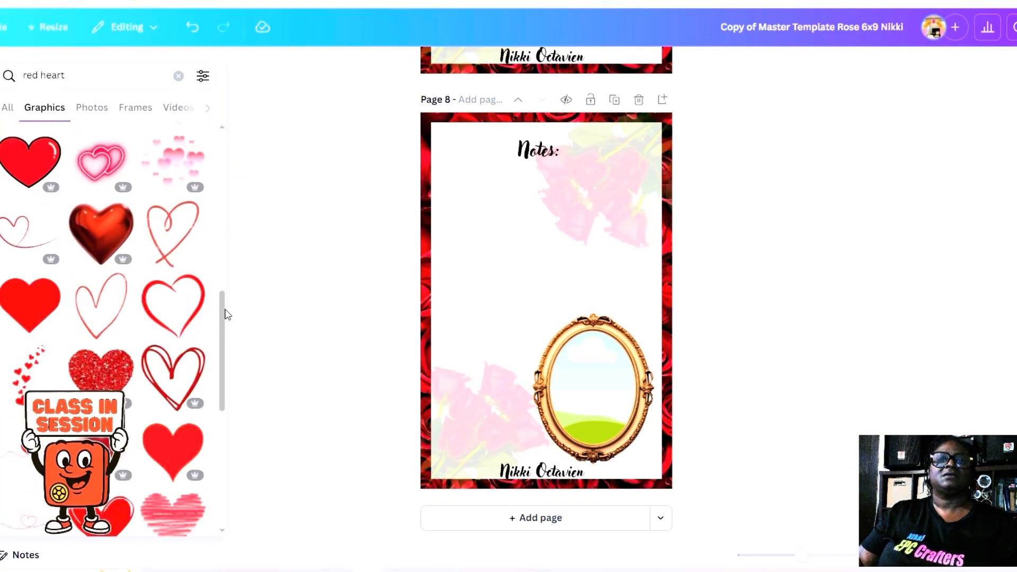
left_click_drag(220, 312, 225, 471)
scroll(225, 470, "up", 2)
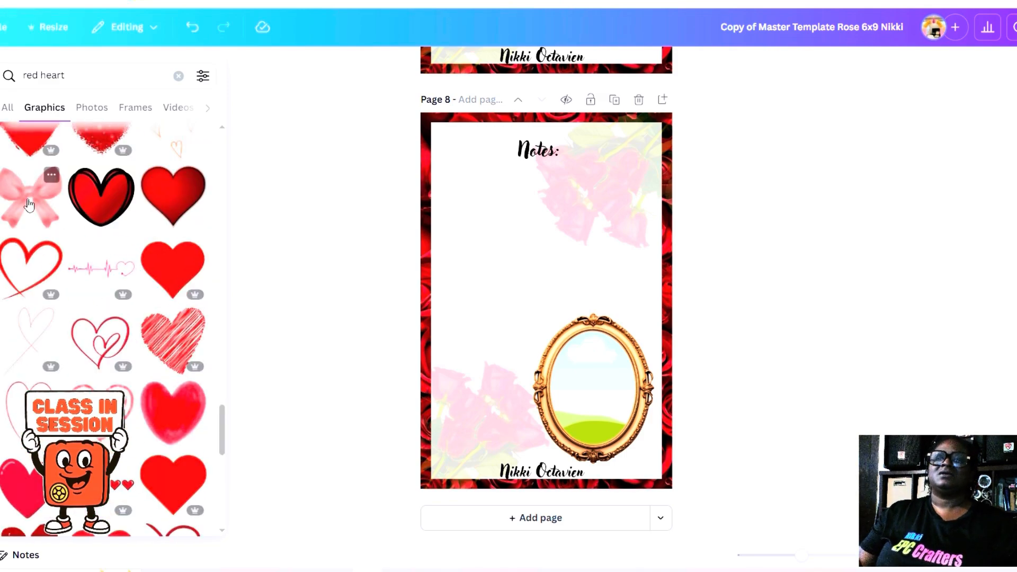
left_click(88, 214)
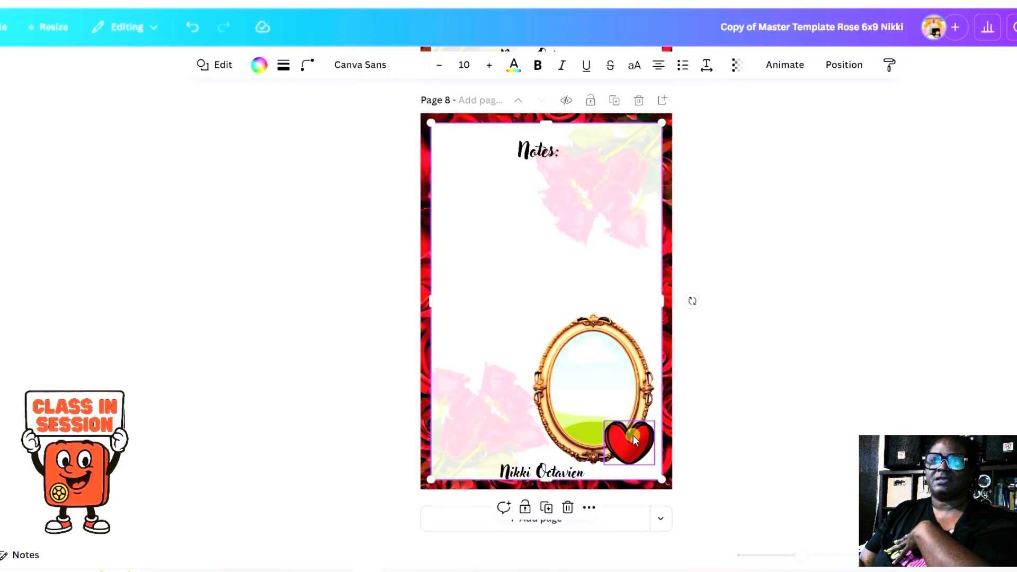
Copy the heart and paste it beside the oval gold frame on Page 5
left_click(634, 436)
right_click(635, 437)
left_click(678, 115)
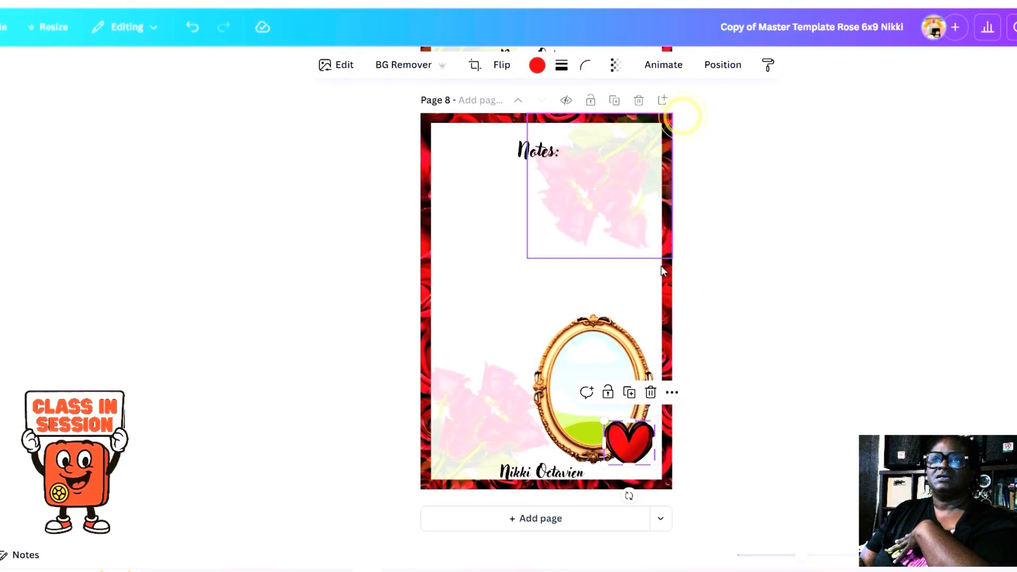
scroll(668, 413, "up", 1)
scroll(676, 440, "up", 10)
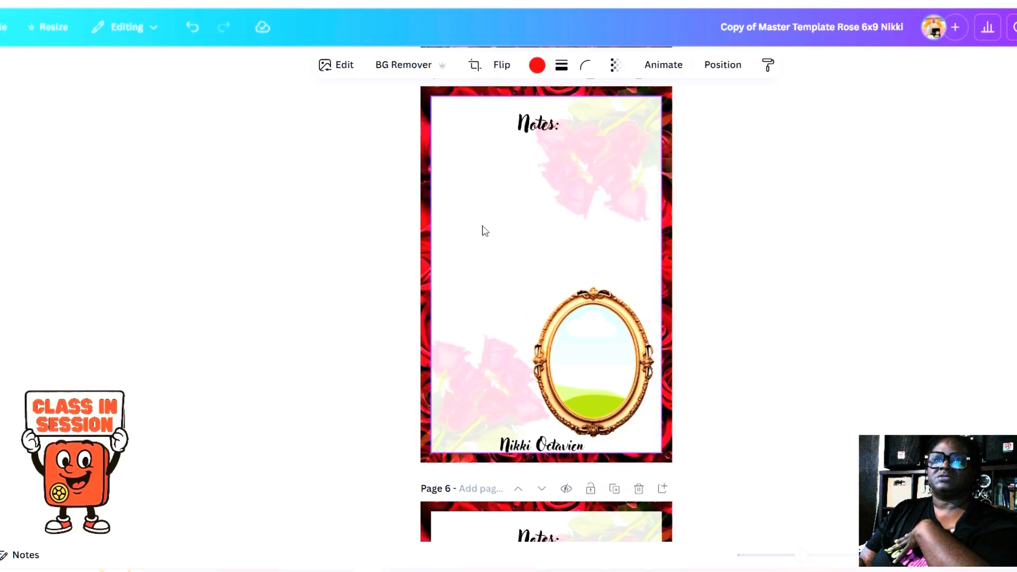
right_click(481, 228)
left_click(530, 223)
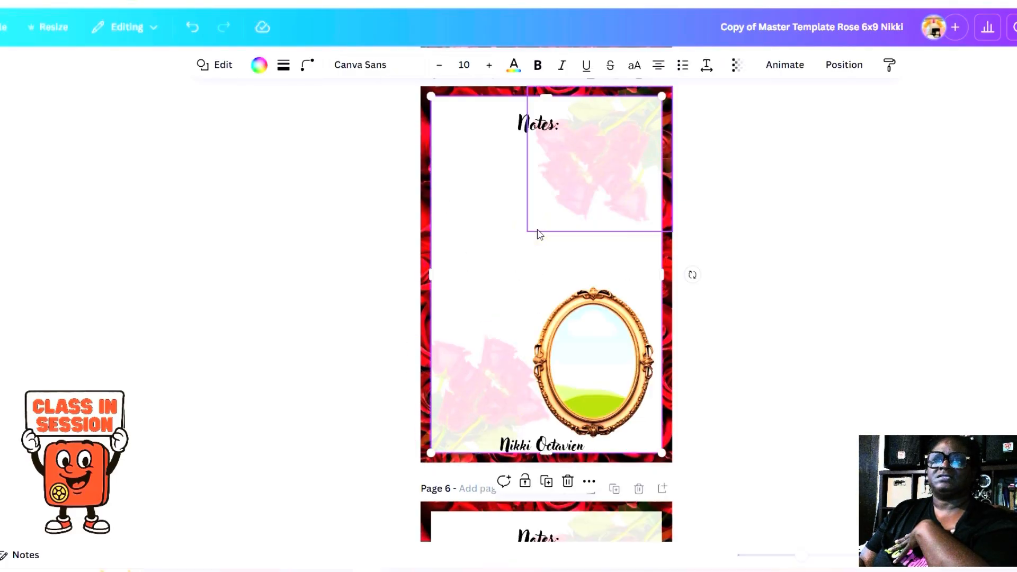
Paste the heart beside the oval gold frame on Page 2
scroll(531, 298, "up", 15)
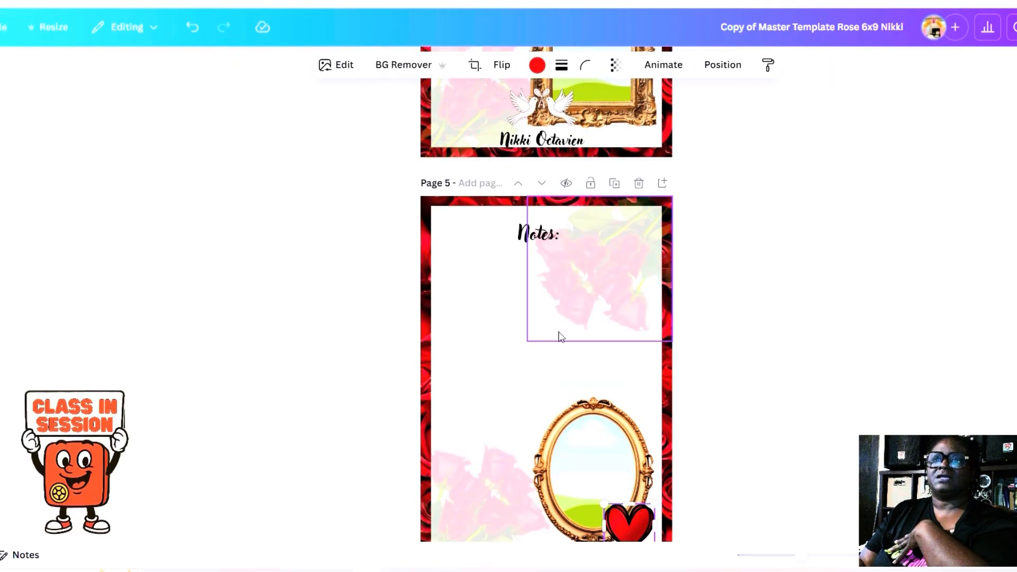
scroll(567, 361, "up", 8)
scroll(567, 362, "down", 4)
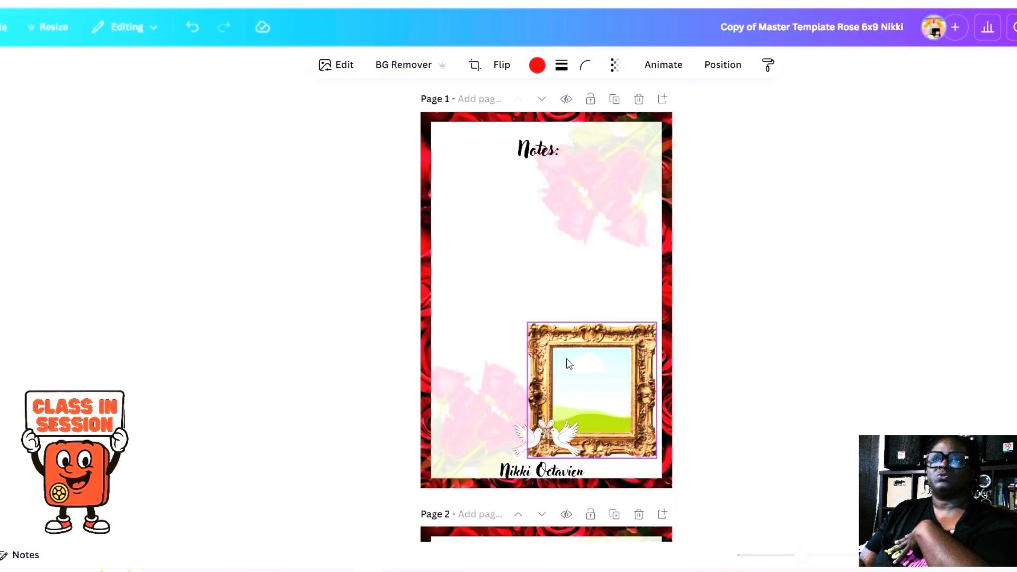
scroll(567, 361, "up", 3)
scroll(551, 381, "down", 1)
scroll(534, 400, "down", 3)
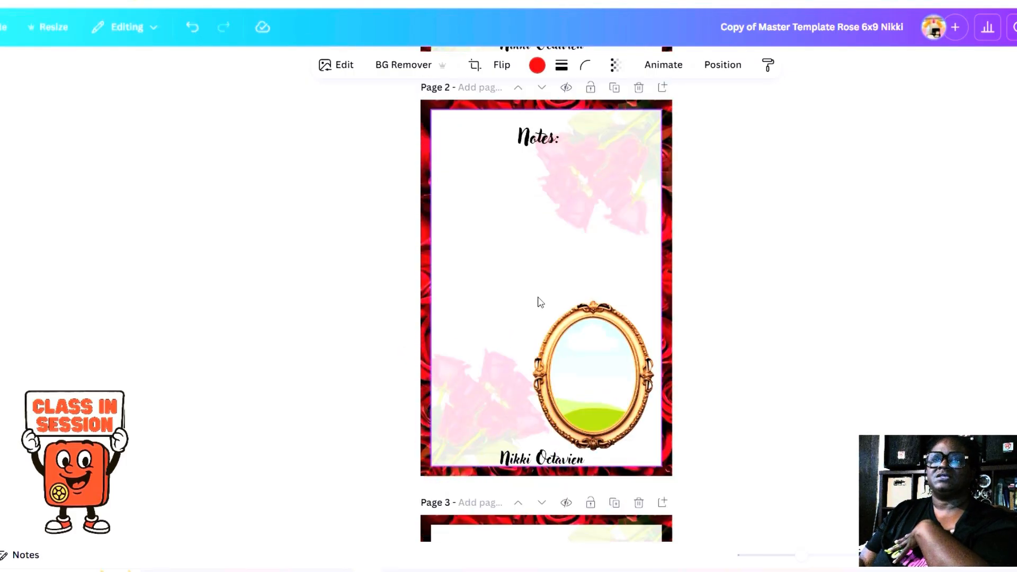
right_click(548, 321)
left_click(554, 223)
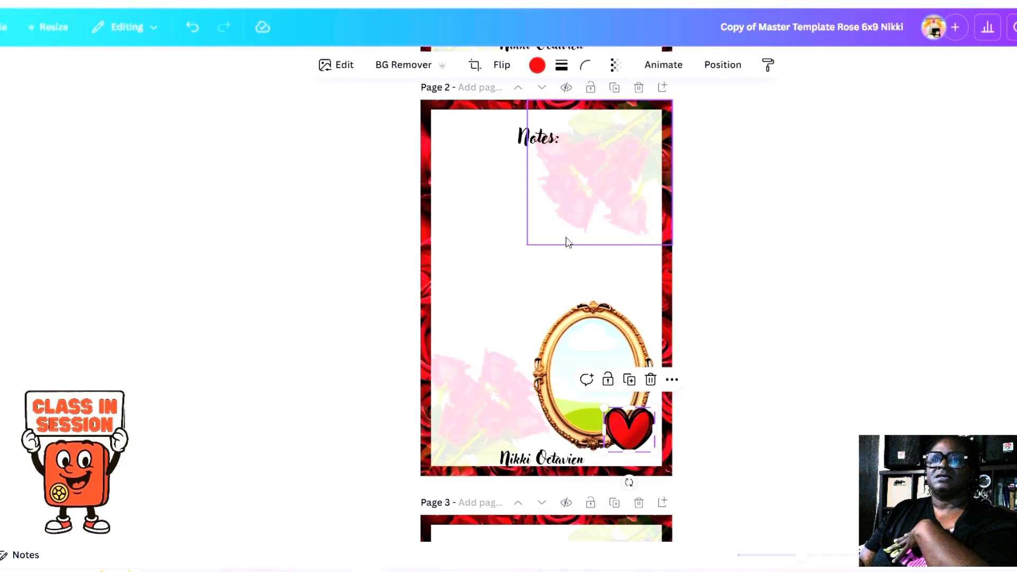
left_click(570, 358)
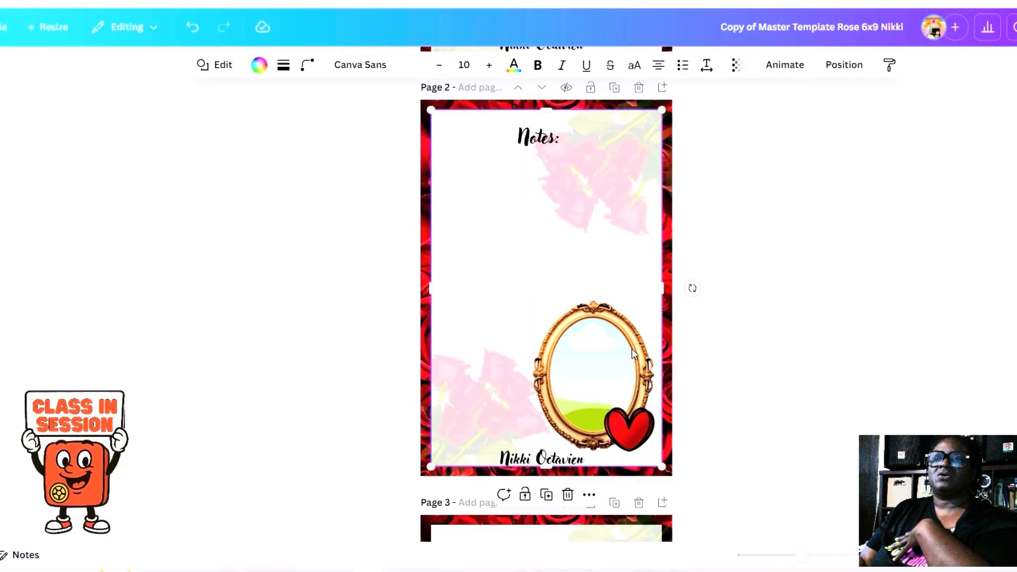
scroll(632, 354, "down", 10)
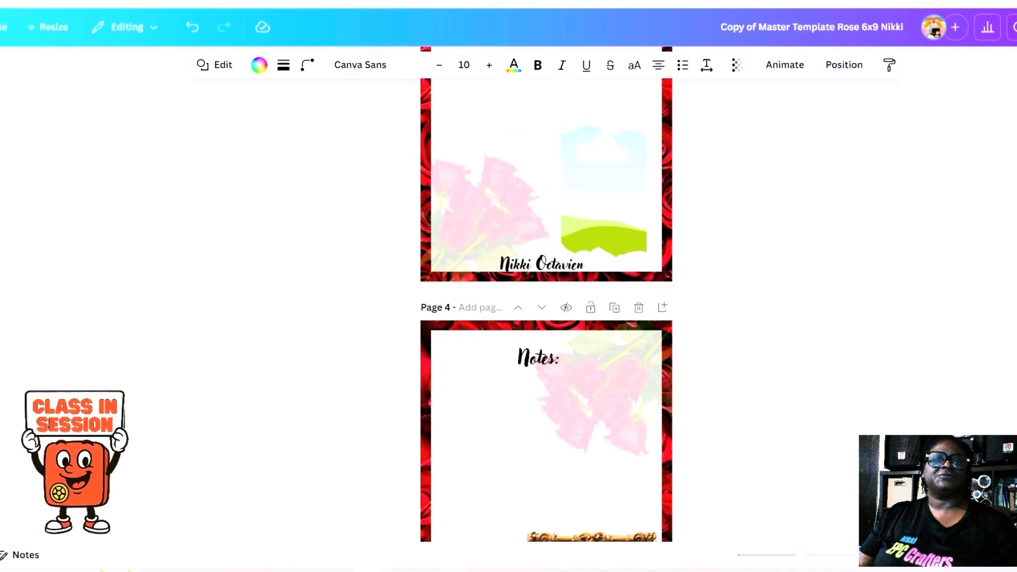
Place the uploaded tuxedo portrait into Page 3's frame and give it a solid border
left_click(1, 275)
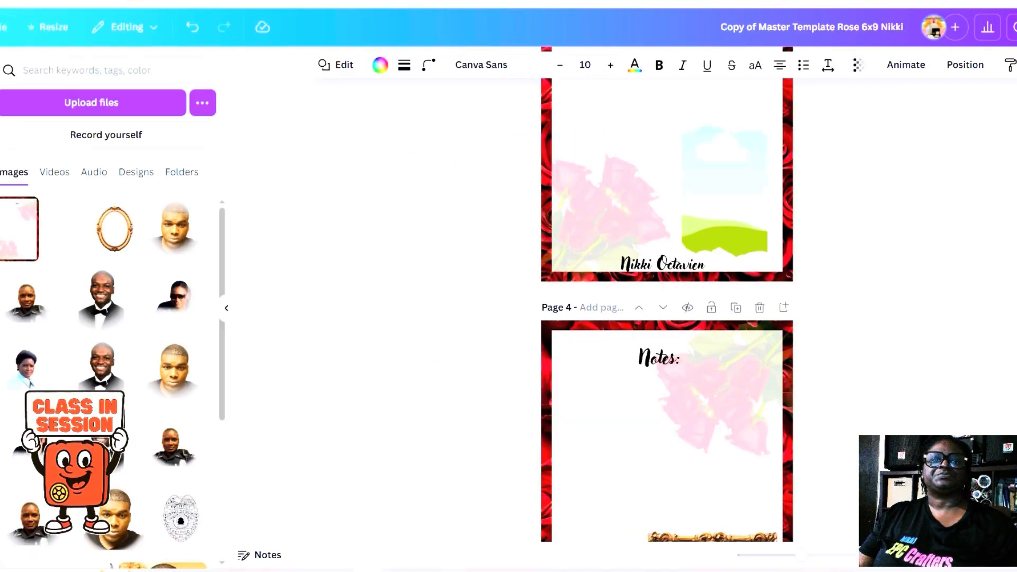
left_click_drag(84, 320, 725, 206)
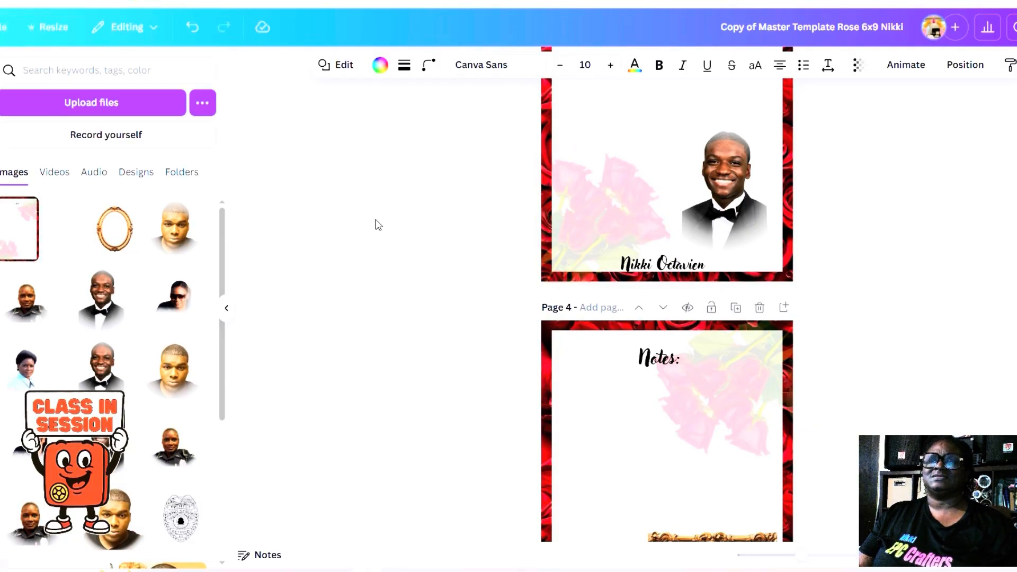
left_click(725, 197)
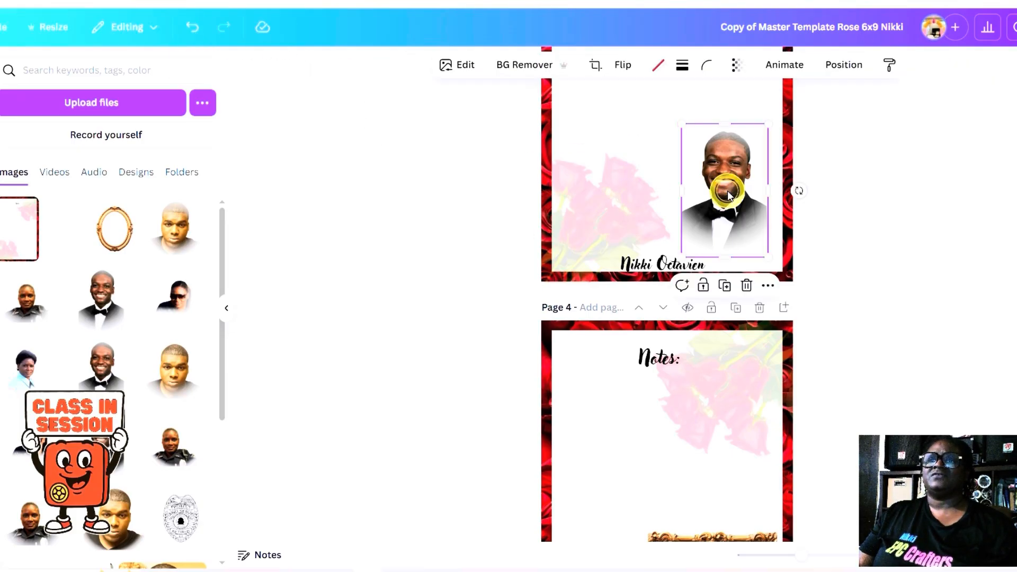
left_click(680, 74)
left_click(644, 105)
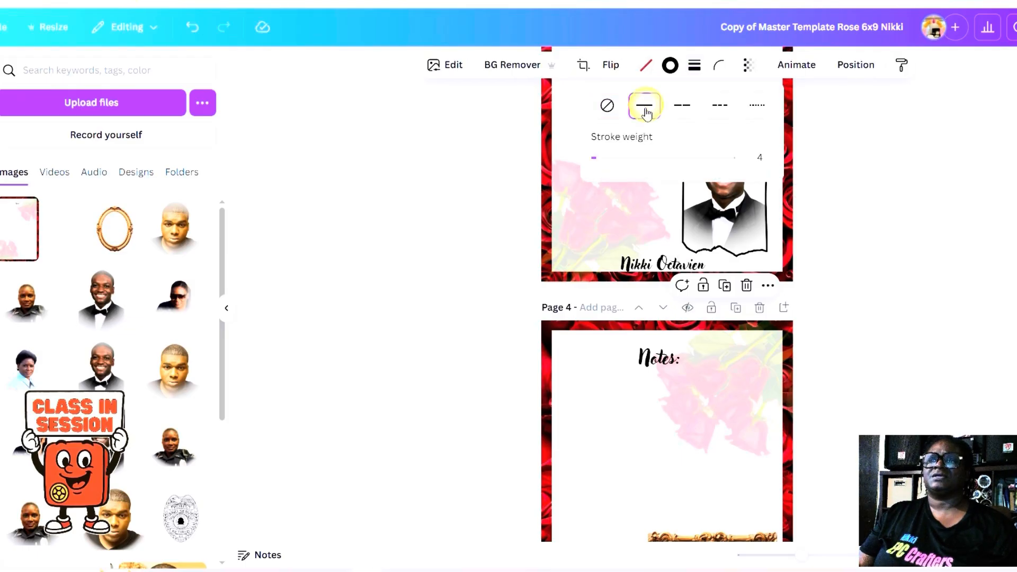
left_click(603, 223)
Remove the portrait's border, then delete the portrait and undo the deletion
left_click(684, 196)
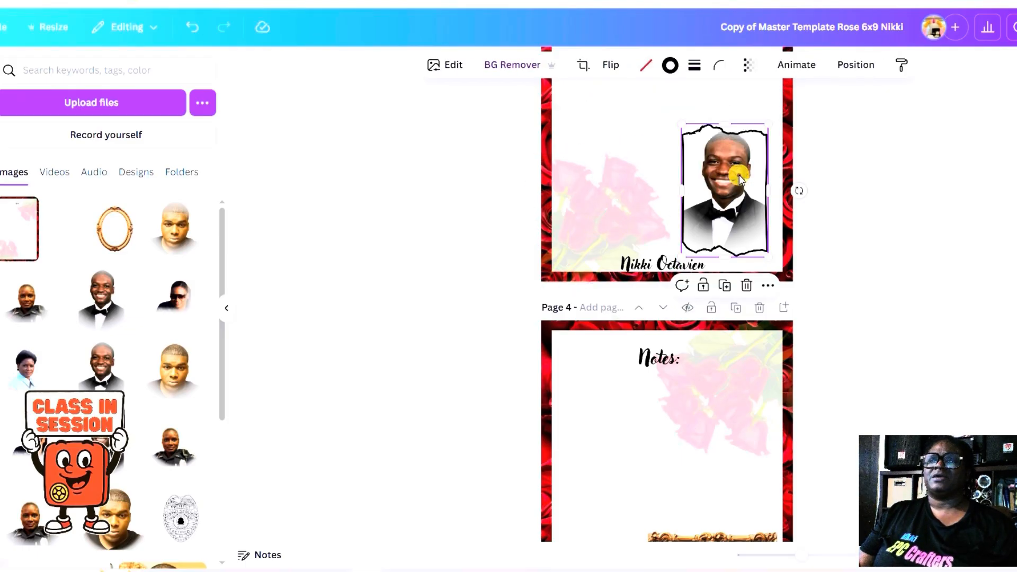
left_click(694, 66)
left_click(618, 104)
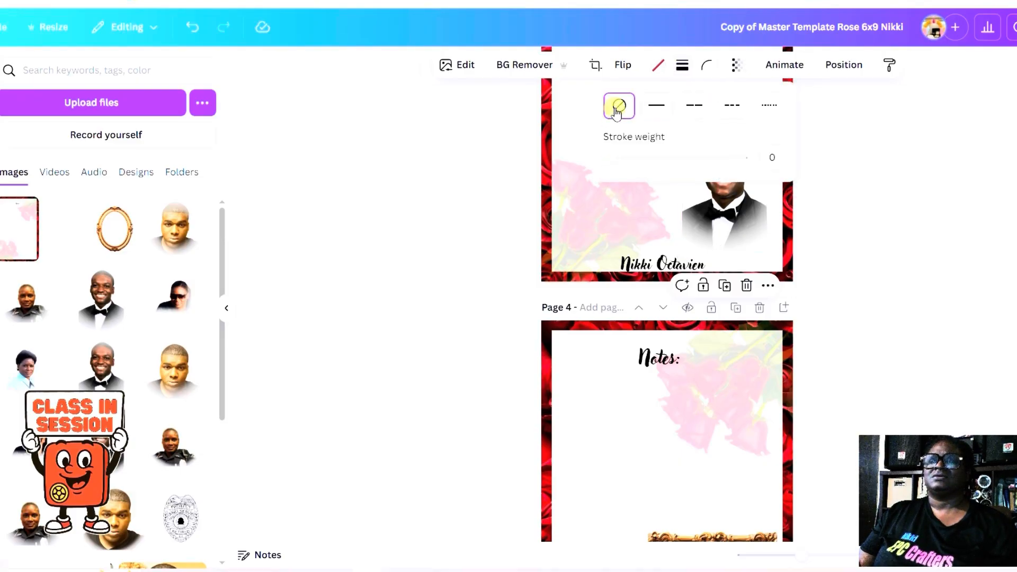
left_click(576, 133)
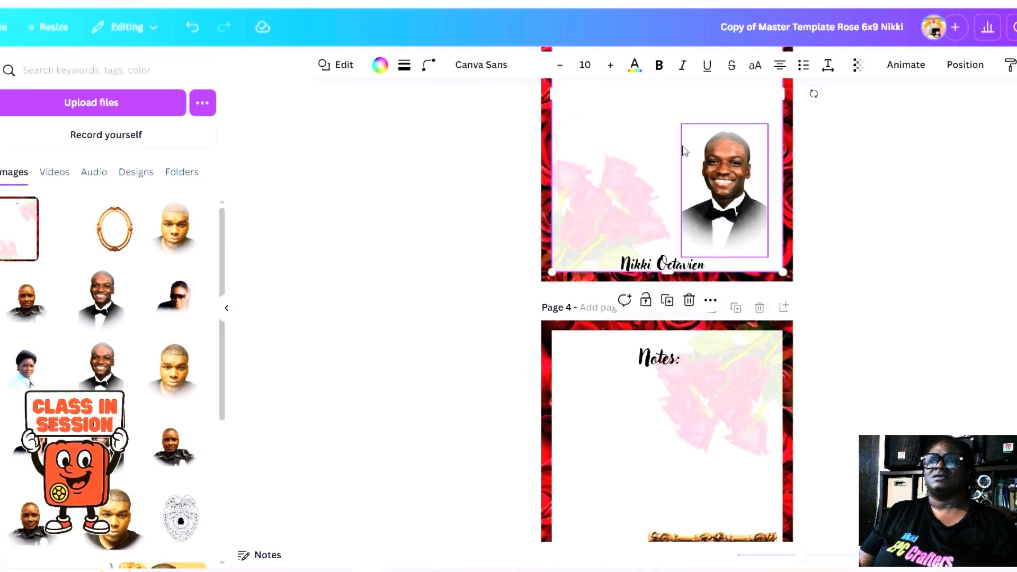
left_click(726, 167)
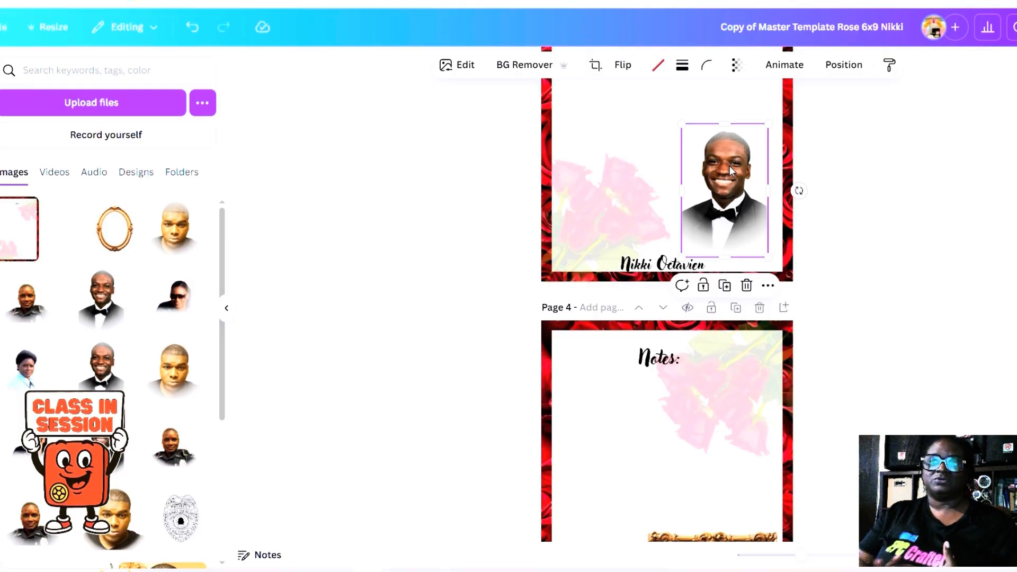
key("Delete")
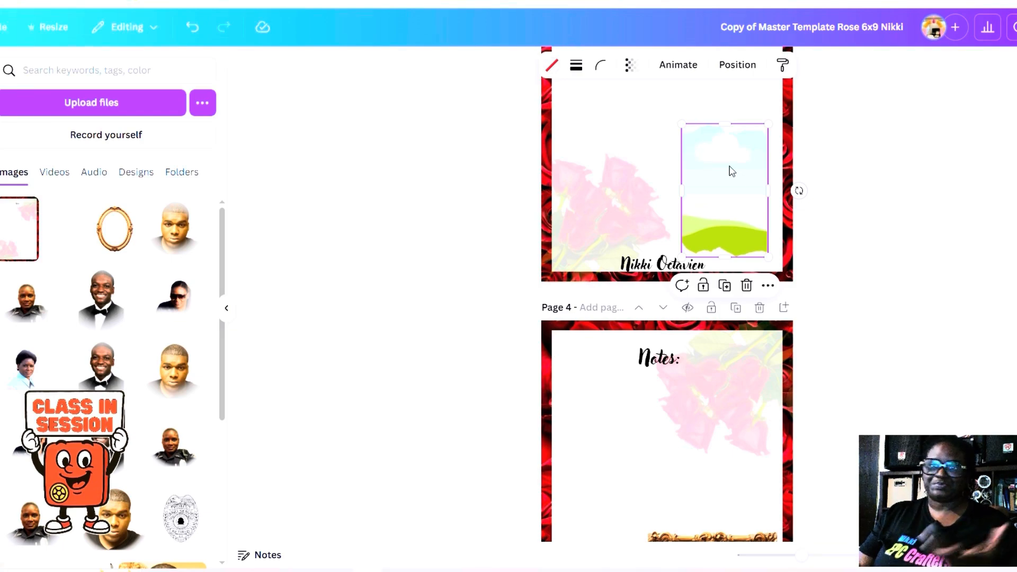
left_click(192, 26)
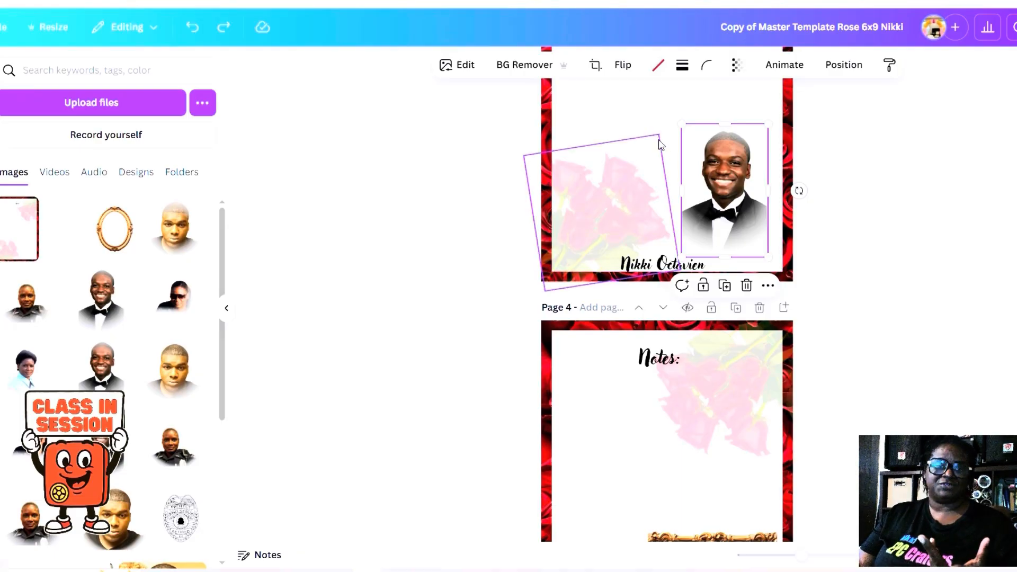
Delete only the portrait image, keeping the empty frame placeholder on page 3
right_click(736, 171)
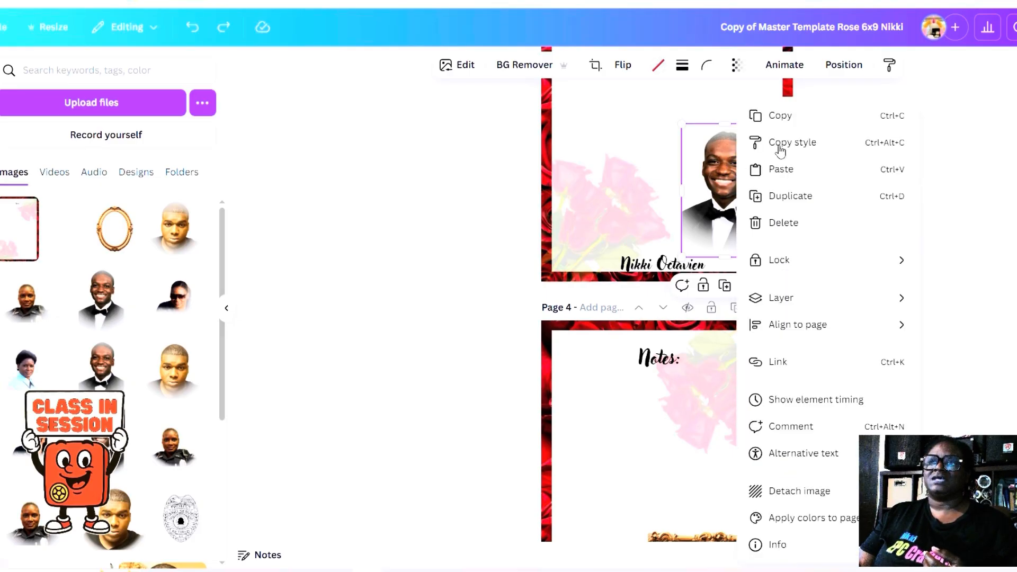
left_click(726, 145)
left_click(747, 285)
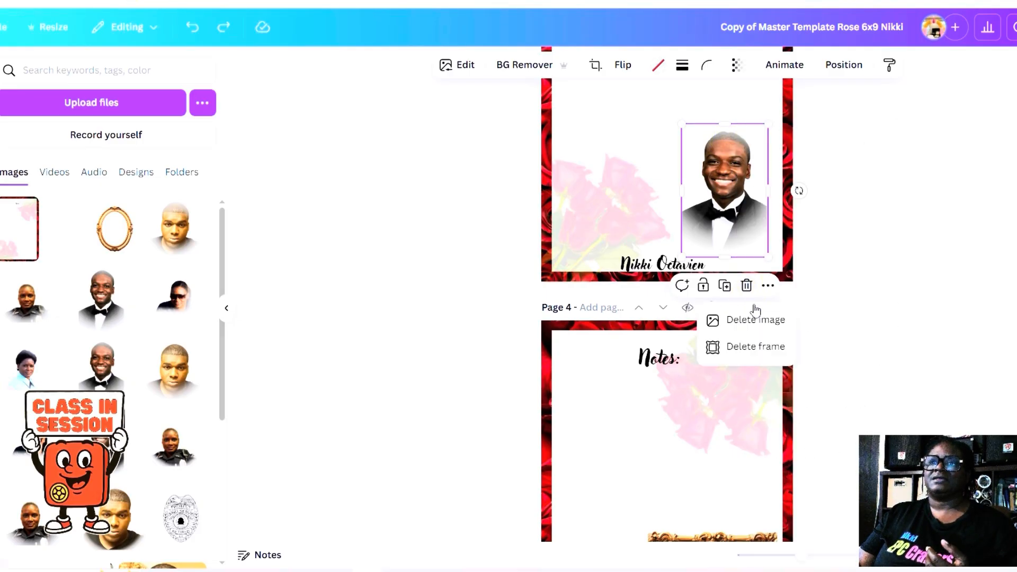
left_click(759, 322)
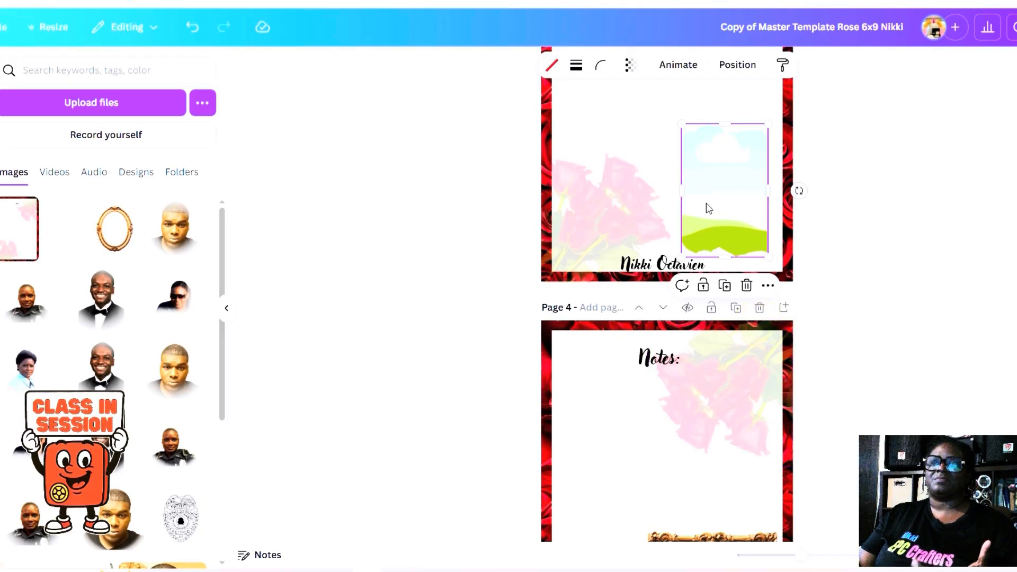
right_click(621, 126)
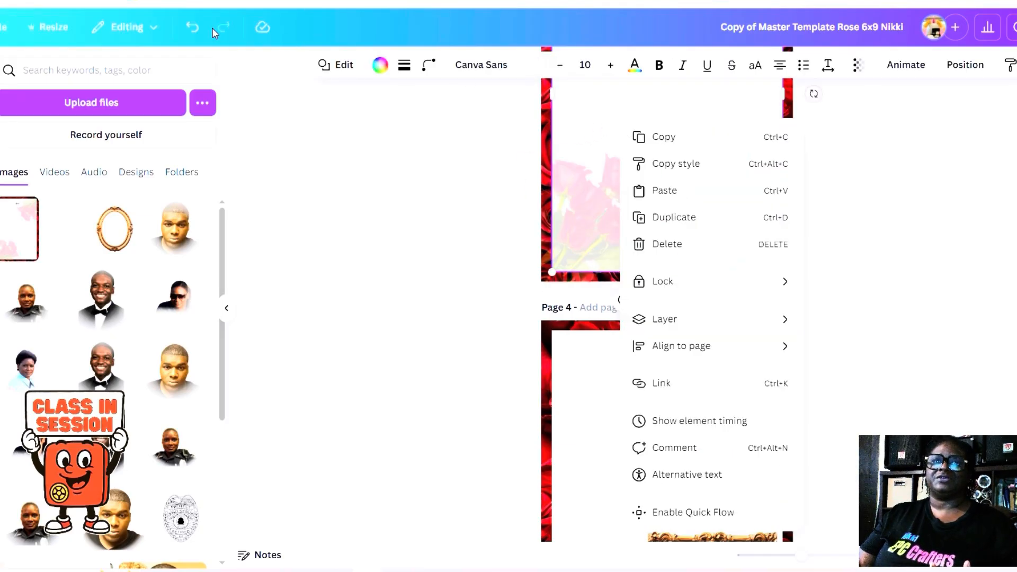
Undo the deletion, detach the tuxedo portrait from its frame, and drag it up over page 3
left_click(192, 29)
left_click(193, 32)
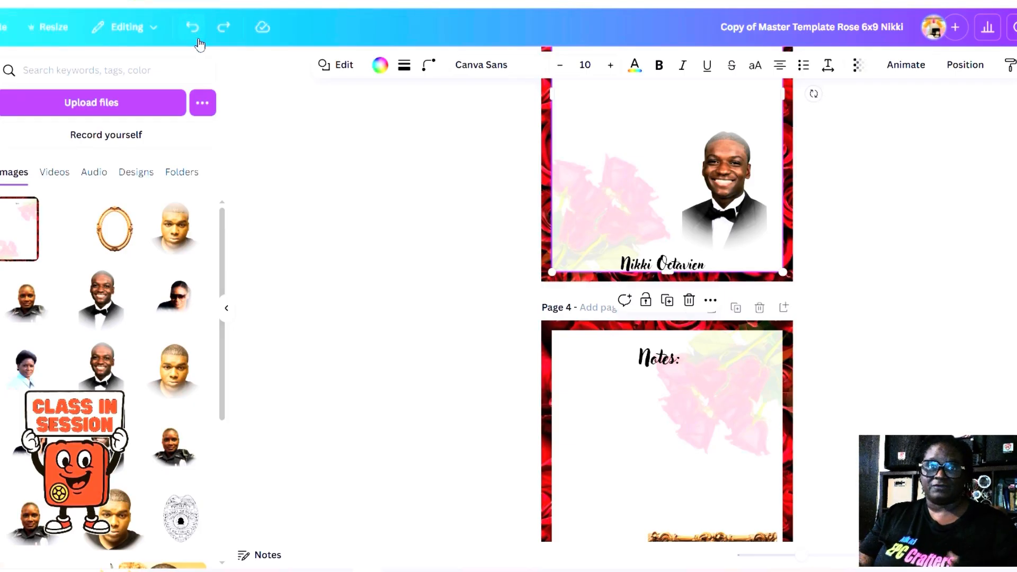
left_click(708, 170)
right_click(715, 175)
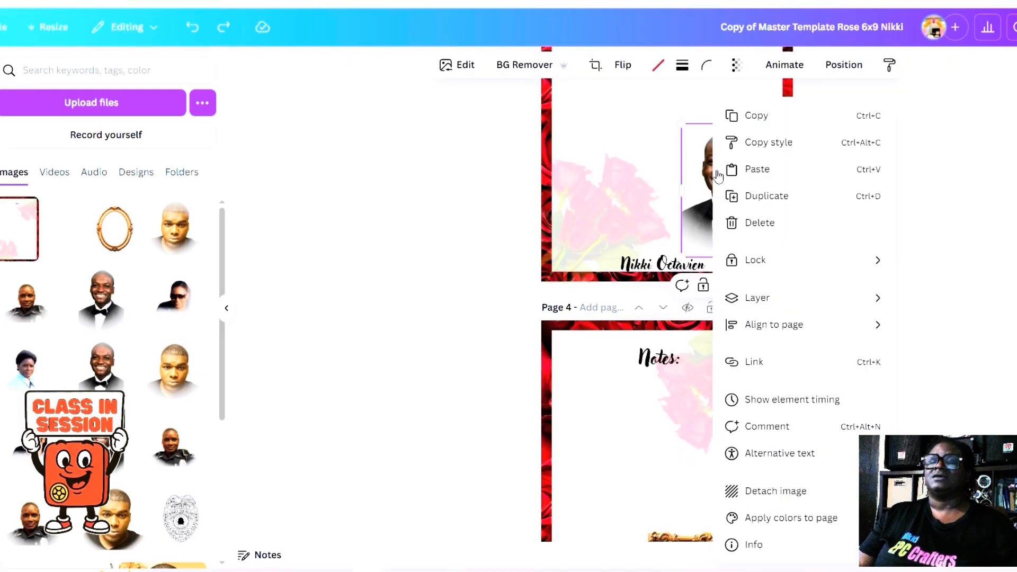
left_click(718, 176)
left_click(768, 287)
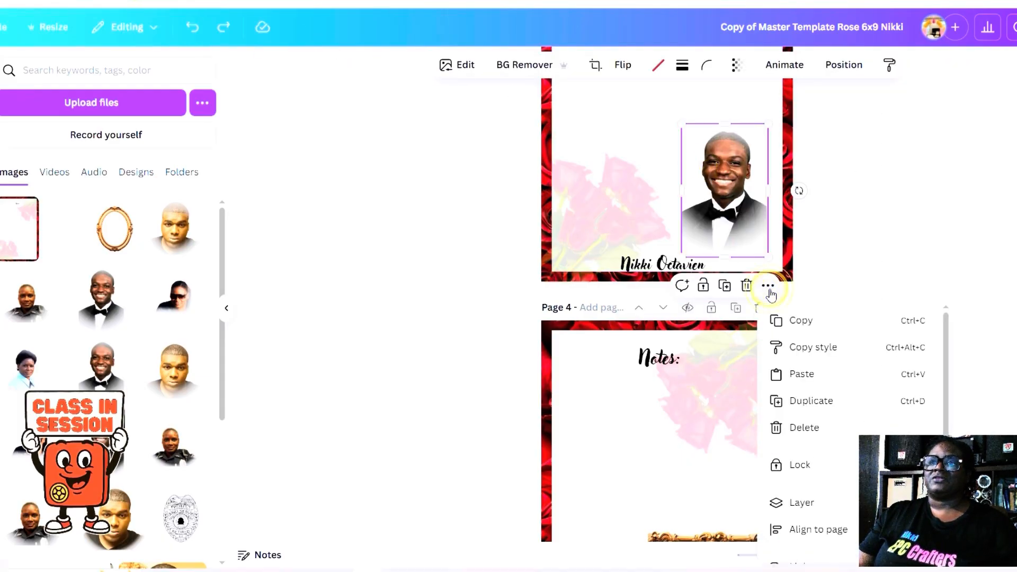
scroll(771, 295, "down", 2)
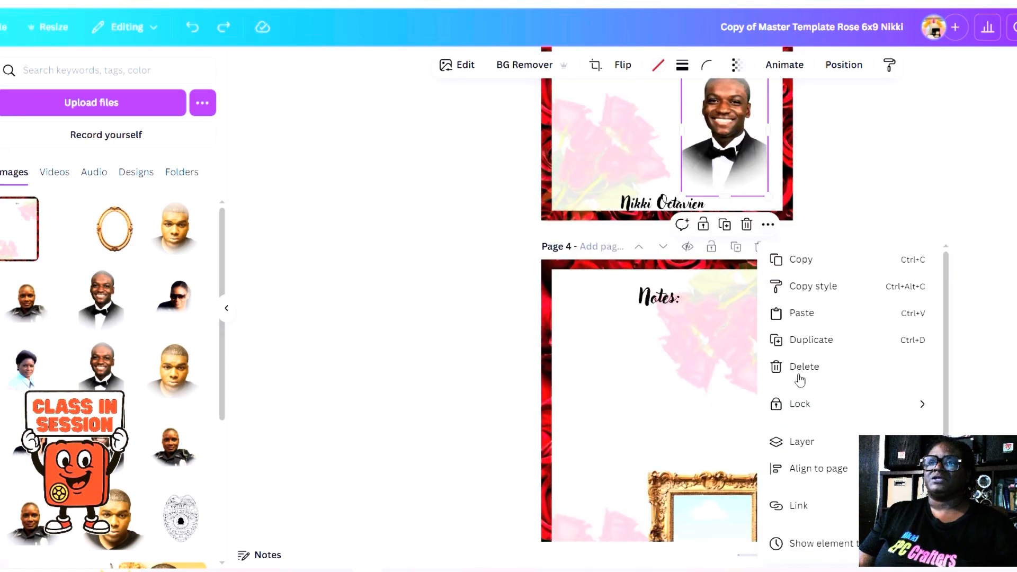
scroll(800, 380, "down", 2)
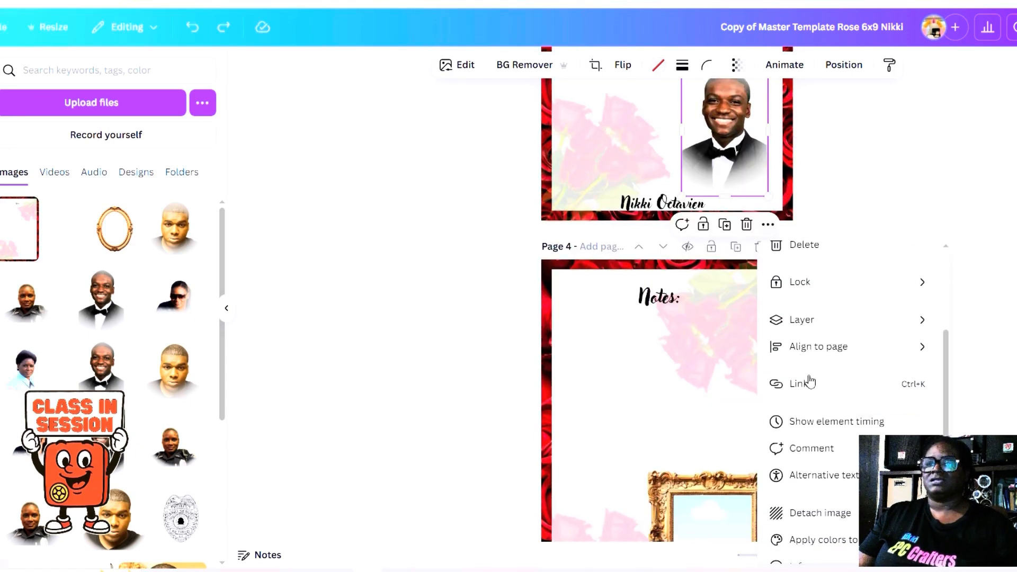
scroll(811, 382, "down", 1)
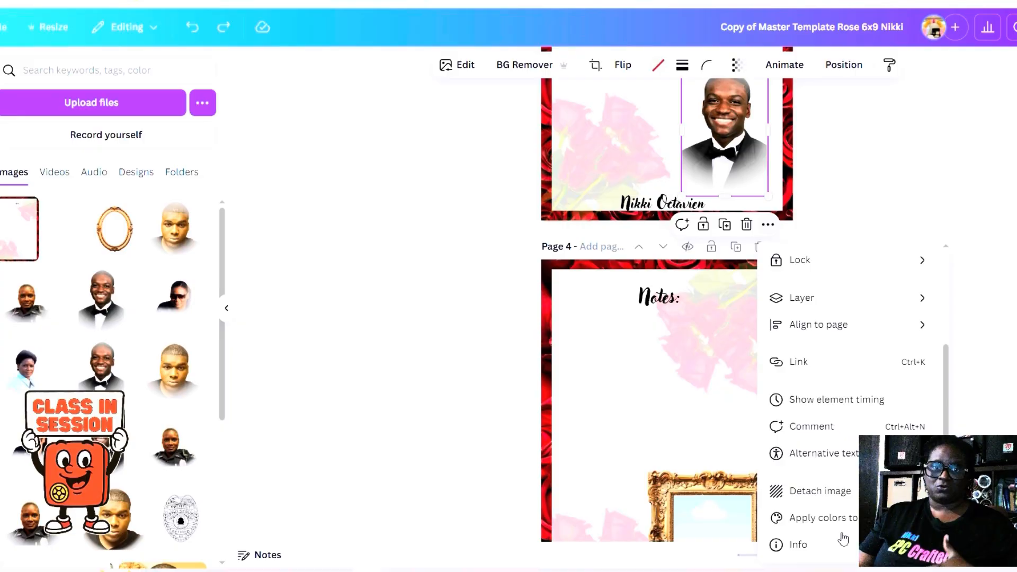
left_click(828, 494)
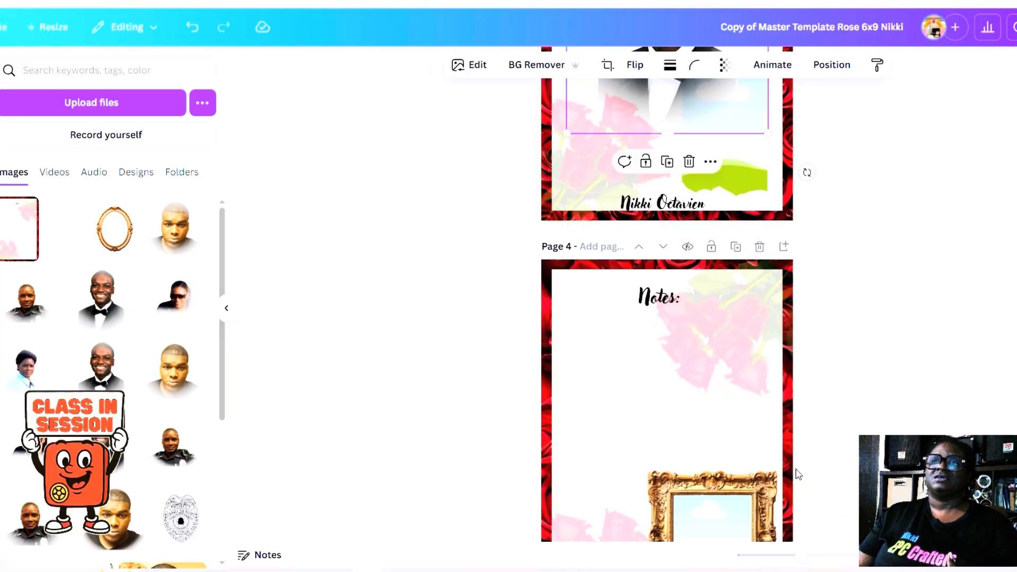
scroll(798, 475, "up", 5)
left_click_drag(680, 328, 649, 281)
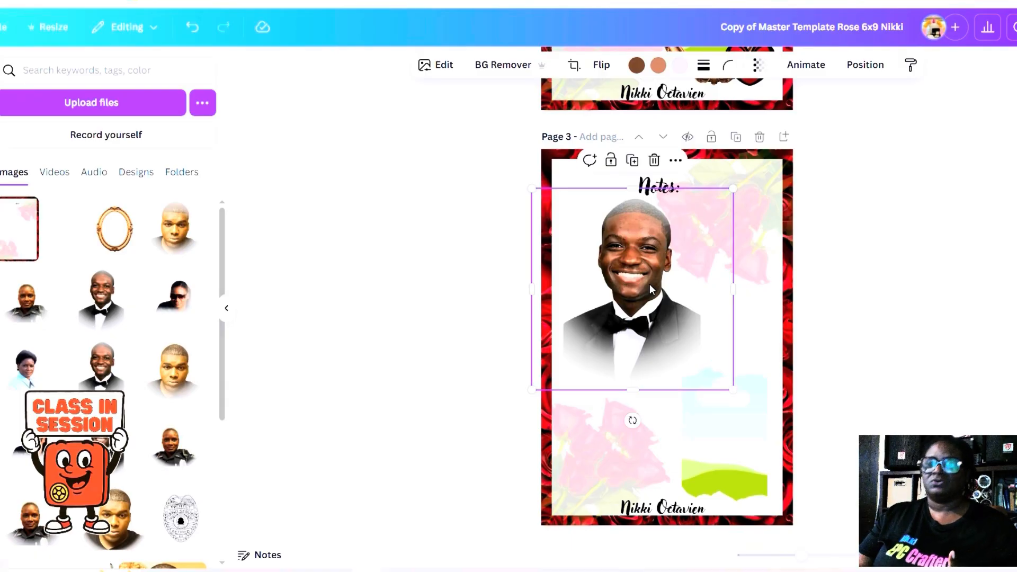
Delete the loose portrait, then add a 'red bow' graphic shrunk to page 6's bottom-right
key("Delete")
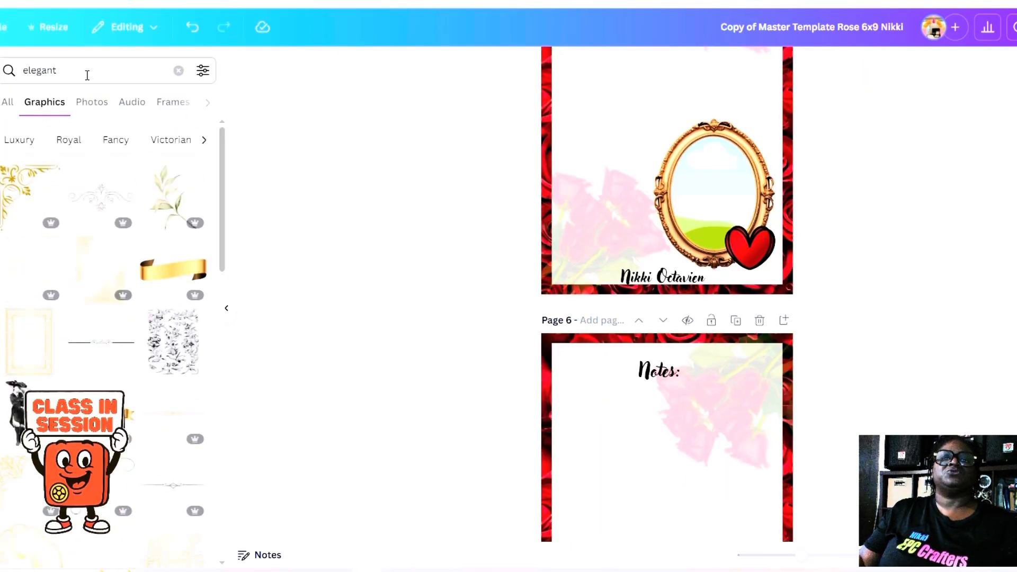
left_click(87, 75)
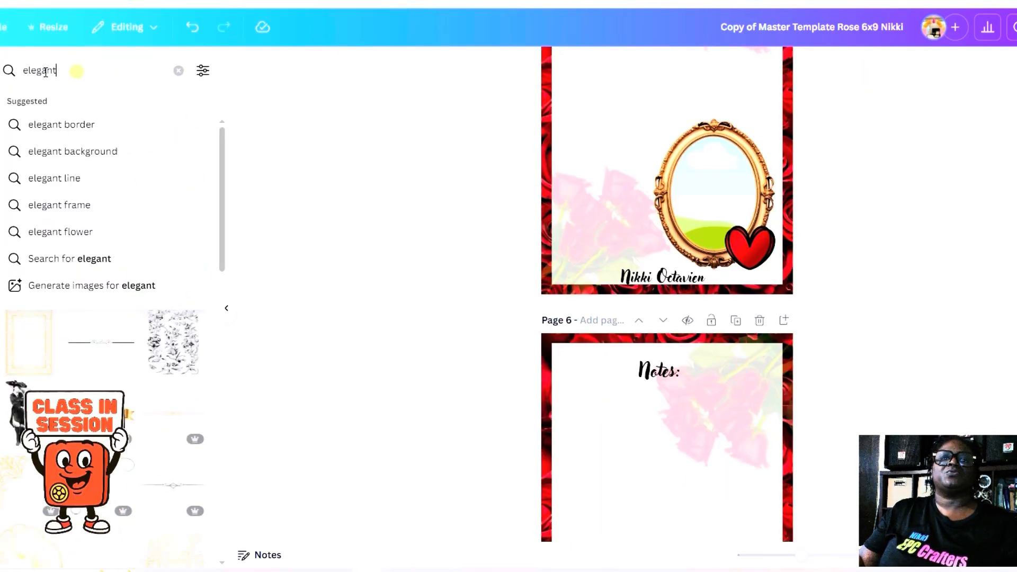
left_click_drag(88, 75, 20, 72)
type("red ")
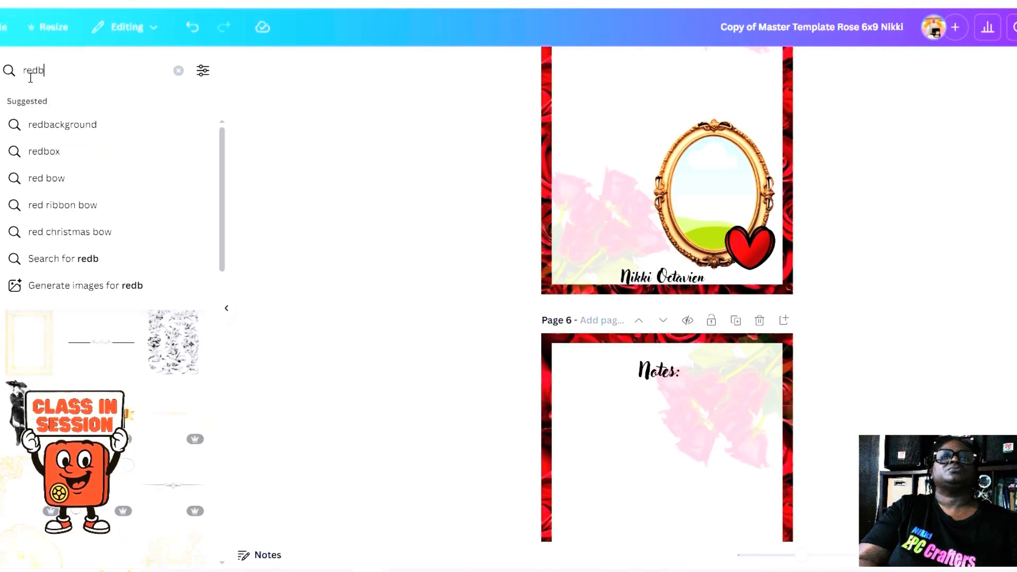
type("bow")
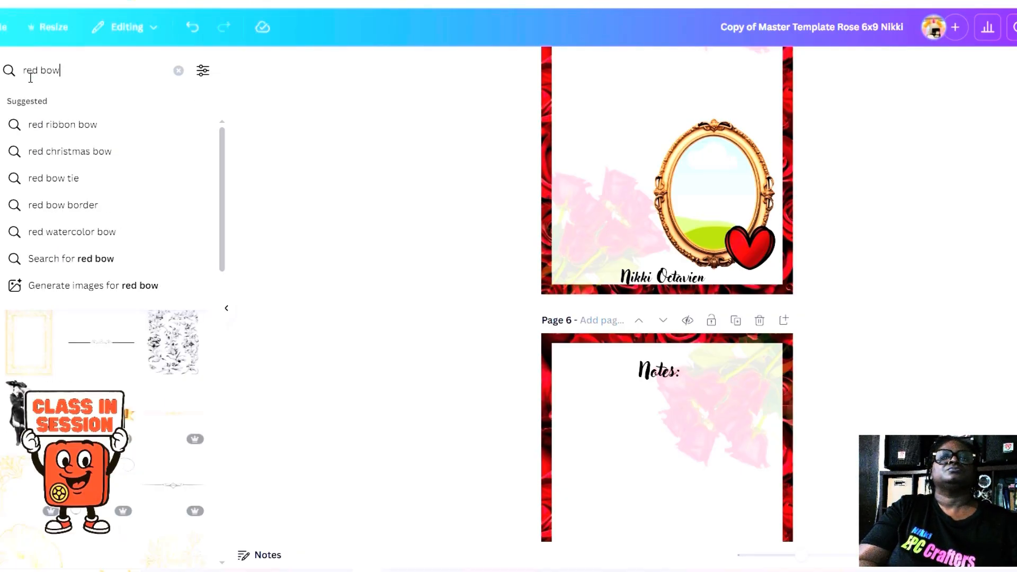
key("Return")
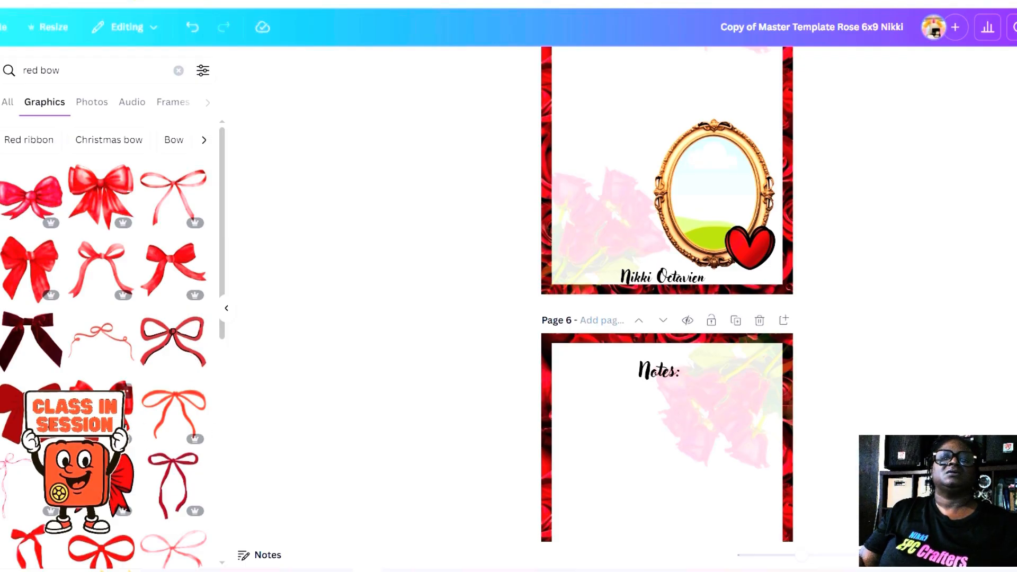
scroll(711, 456, "down", 4)
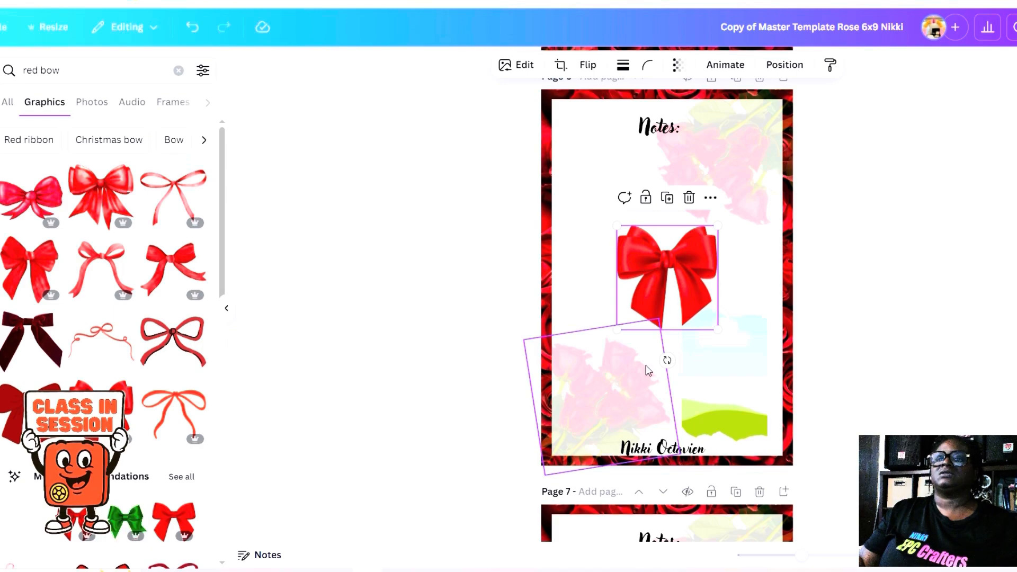
left_click_drag(617, 228, 719, 413)
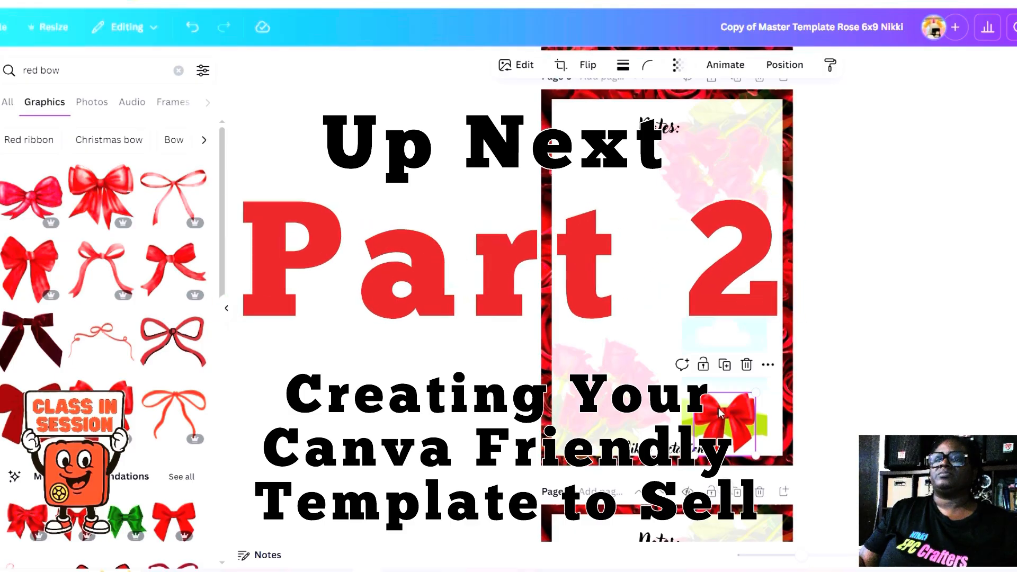
left_click_drag(719, 413, 725, 413)
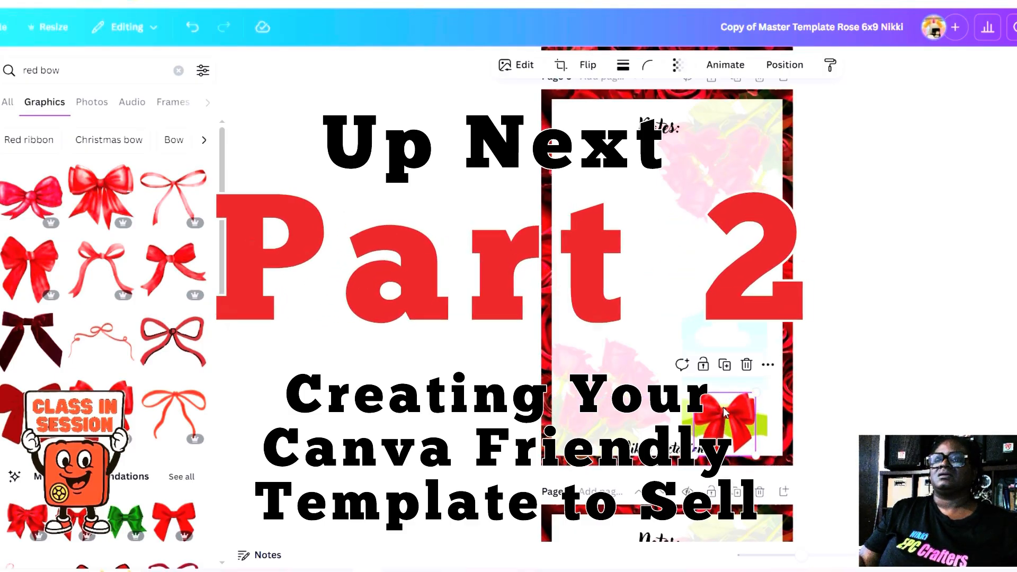
Copy the red bow and paste it onto page 3
right_click(724, 413)
left_click(799, 170)
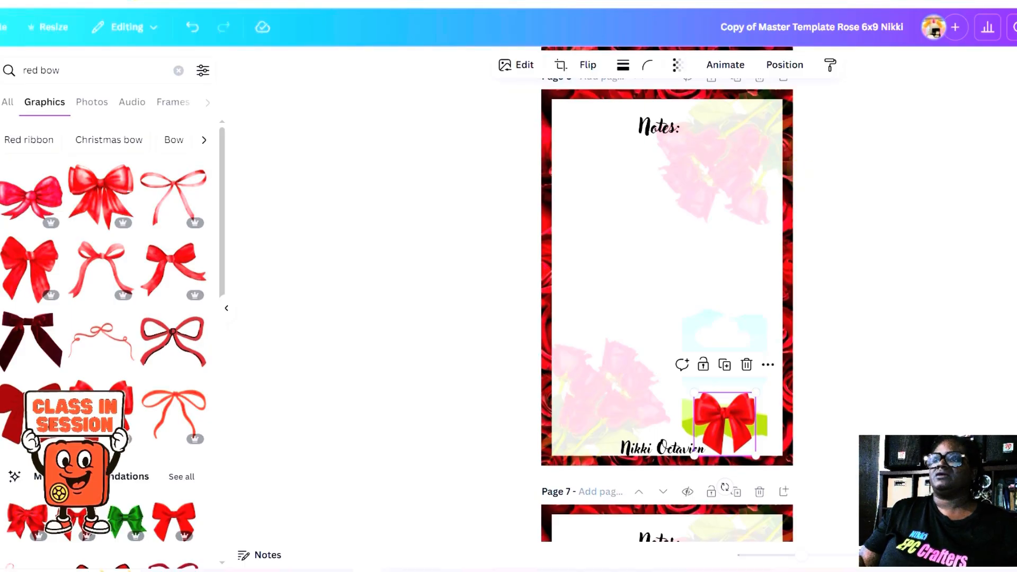
scroll(667, 307, "down", 12)
scroll(667, 307, "up", 15)
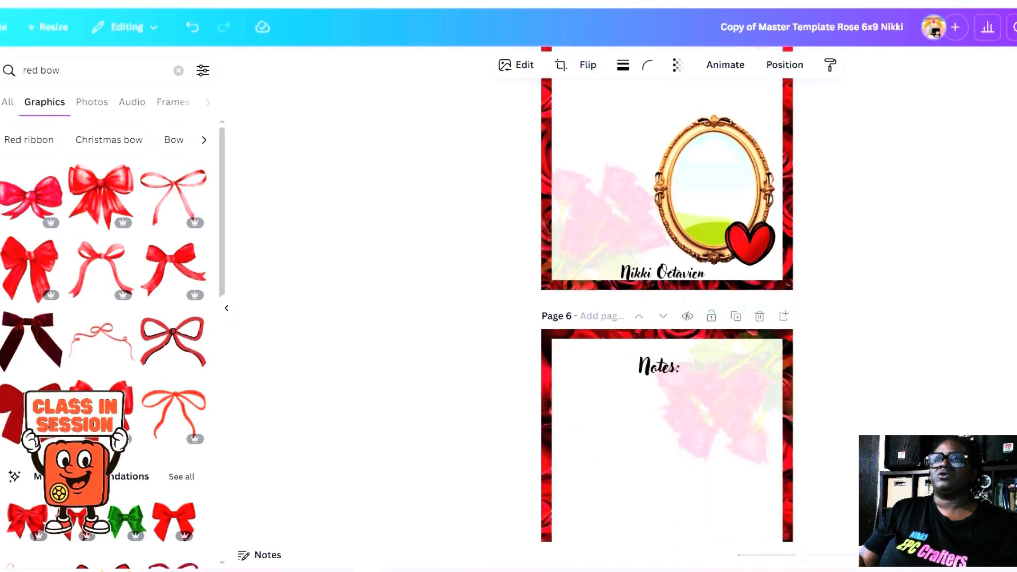
scroll(668, 308, "up", 8)
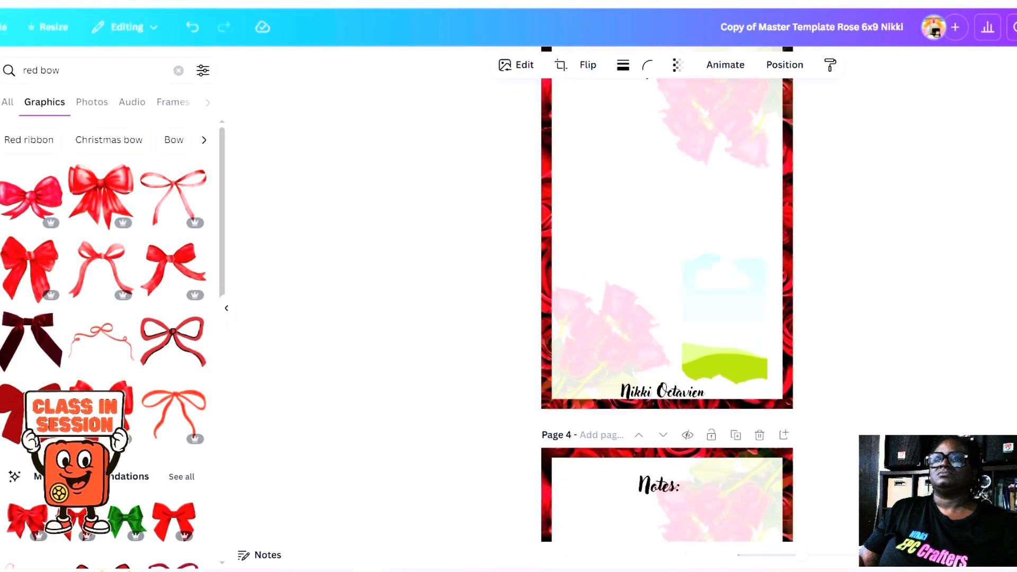
right_click(632, 253)
left_click(670, 223)
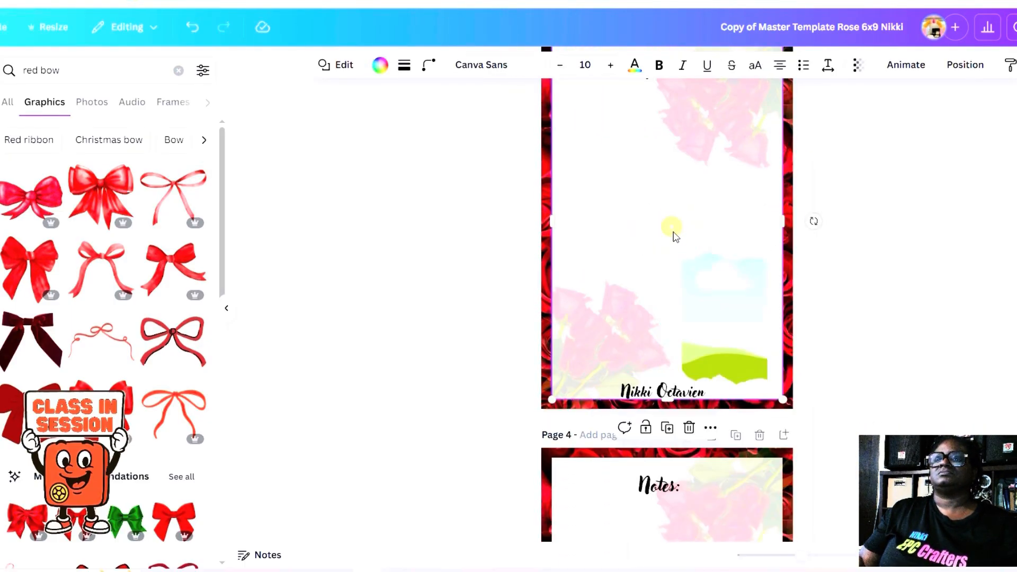